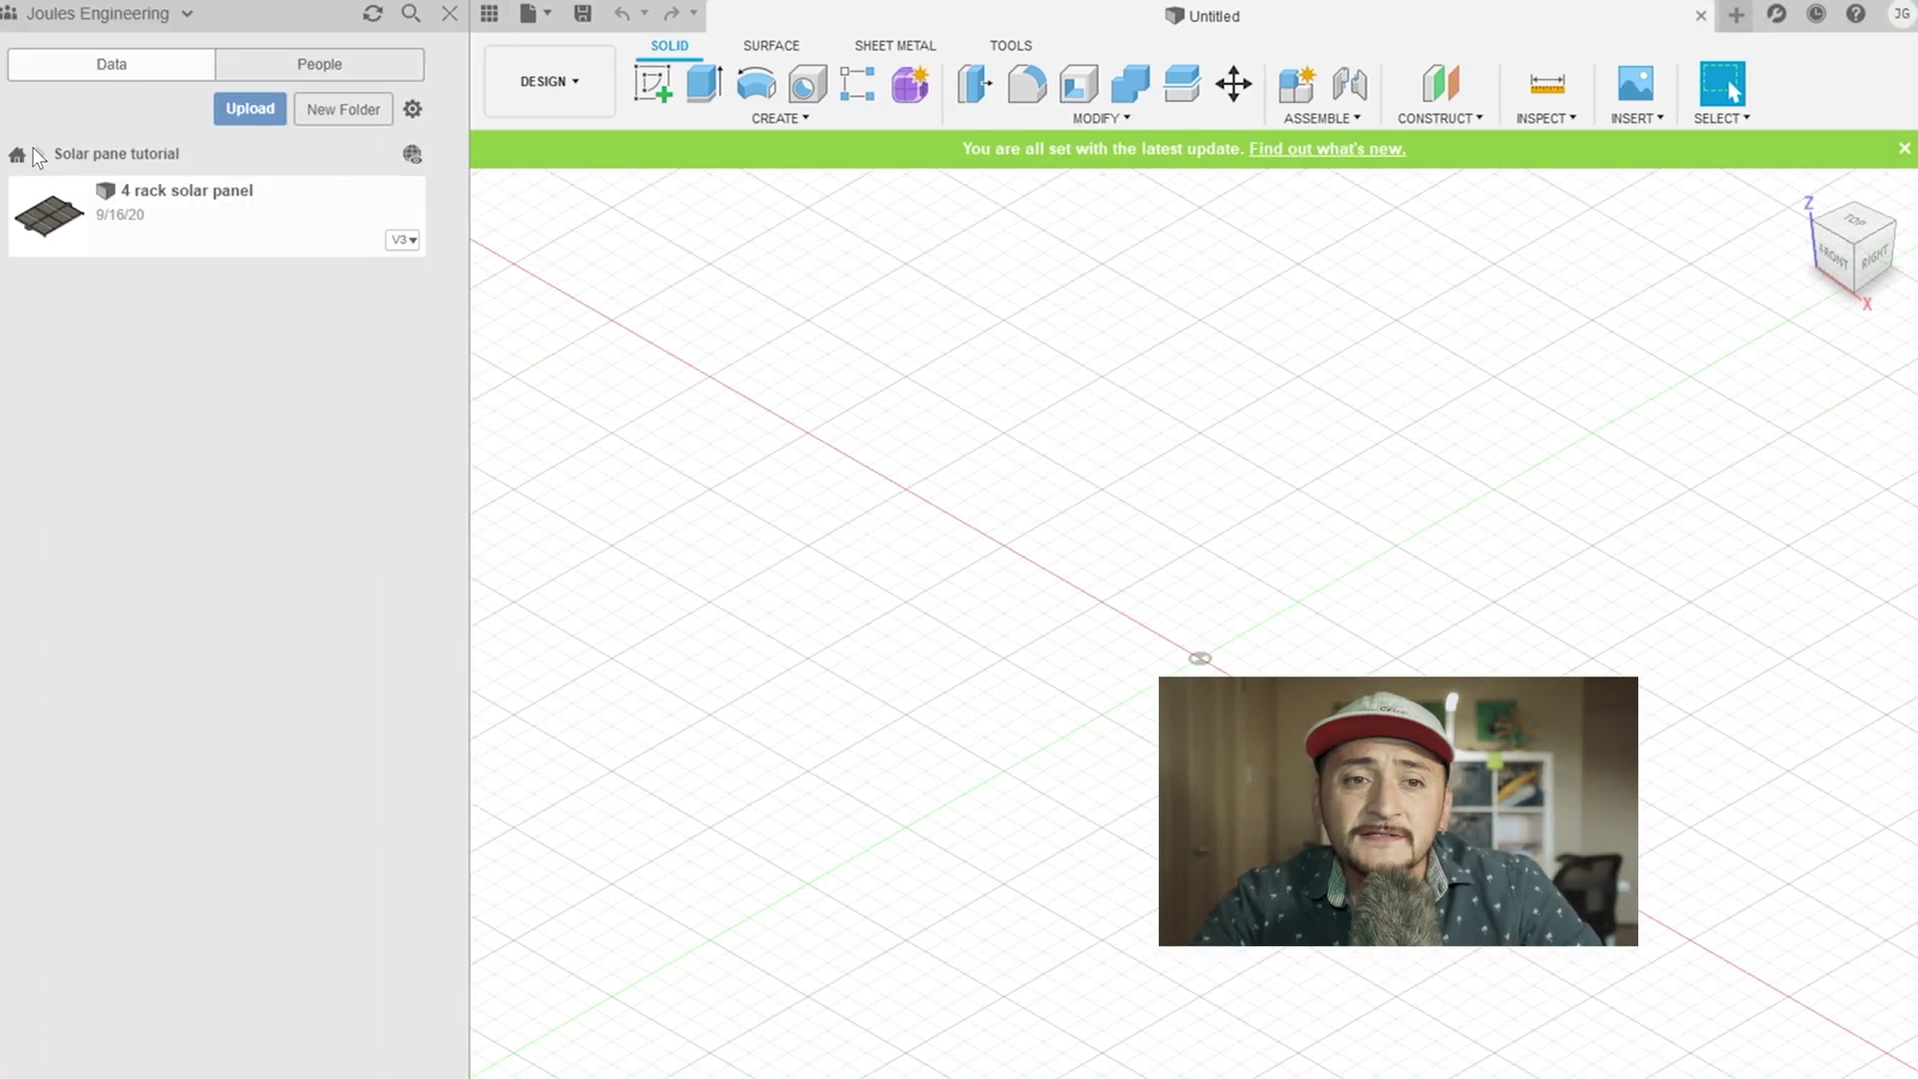
Step: Create a new project named 'Solar Panel Tutorial', save the design there, and close the Data Panel
click(32, 150)
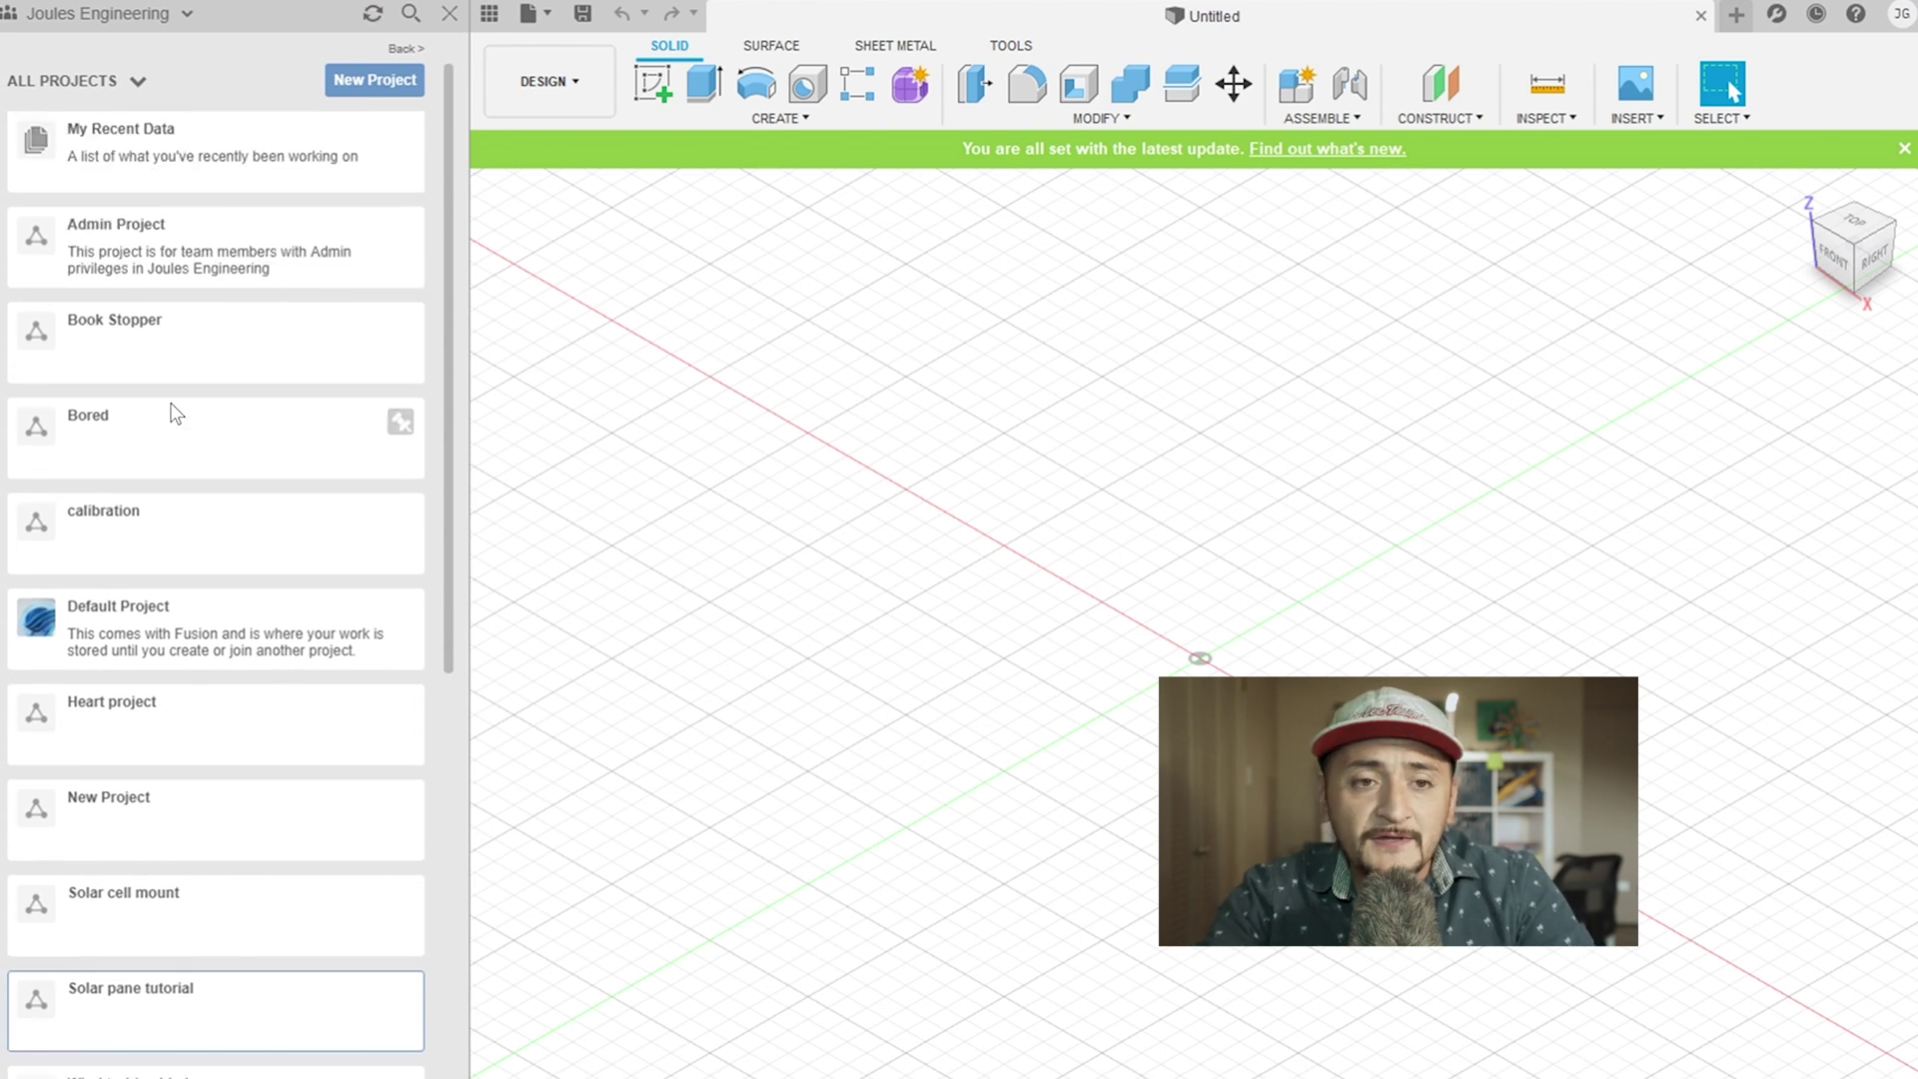
click(368, 75)
text(Solar Paen)
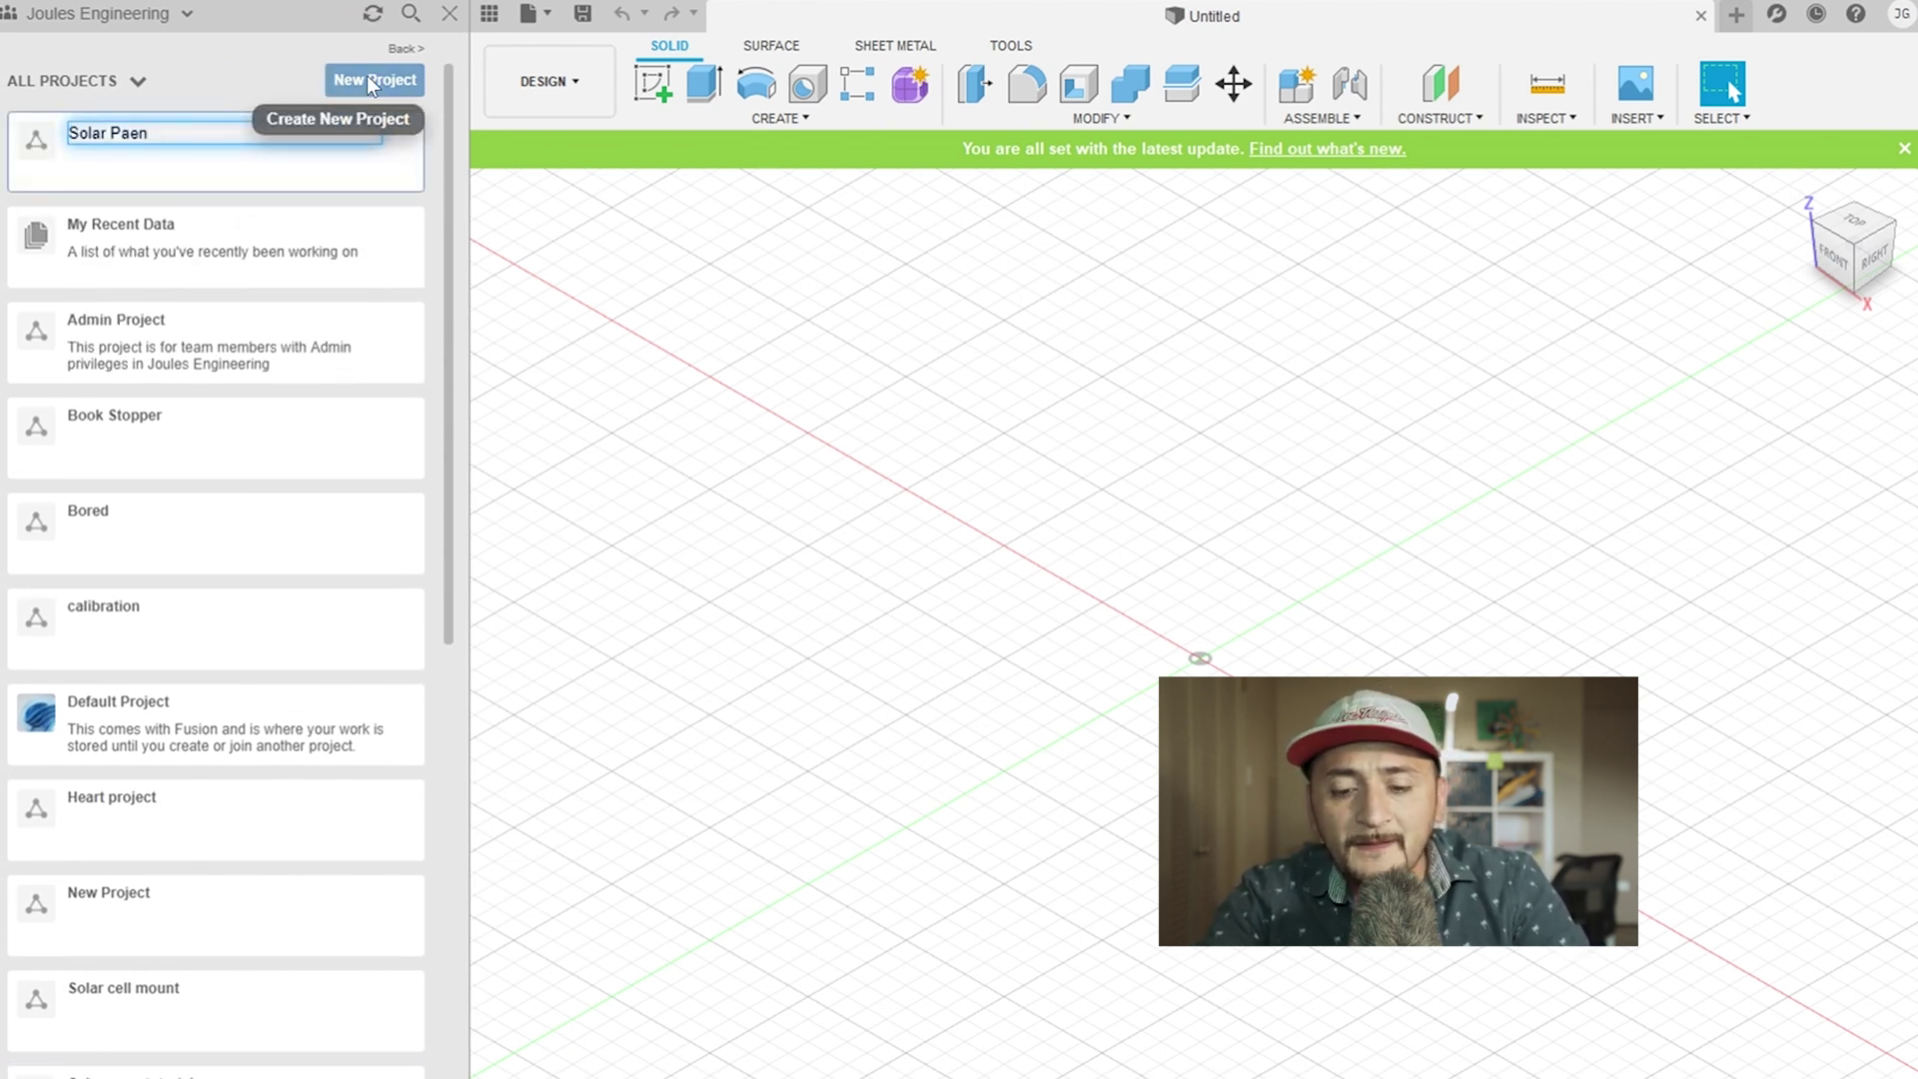
key(BackSpace)
key(BackSpace)
text(nel Tutorial)
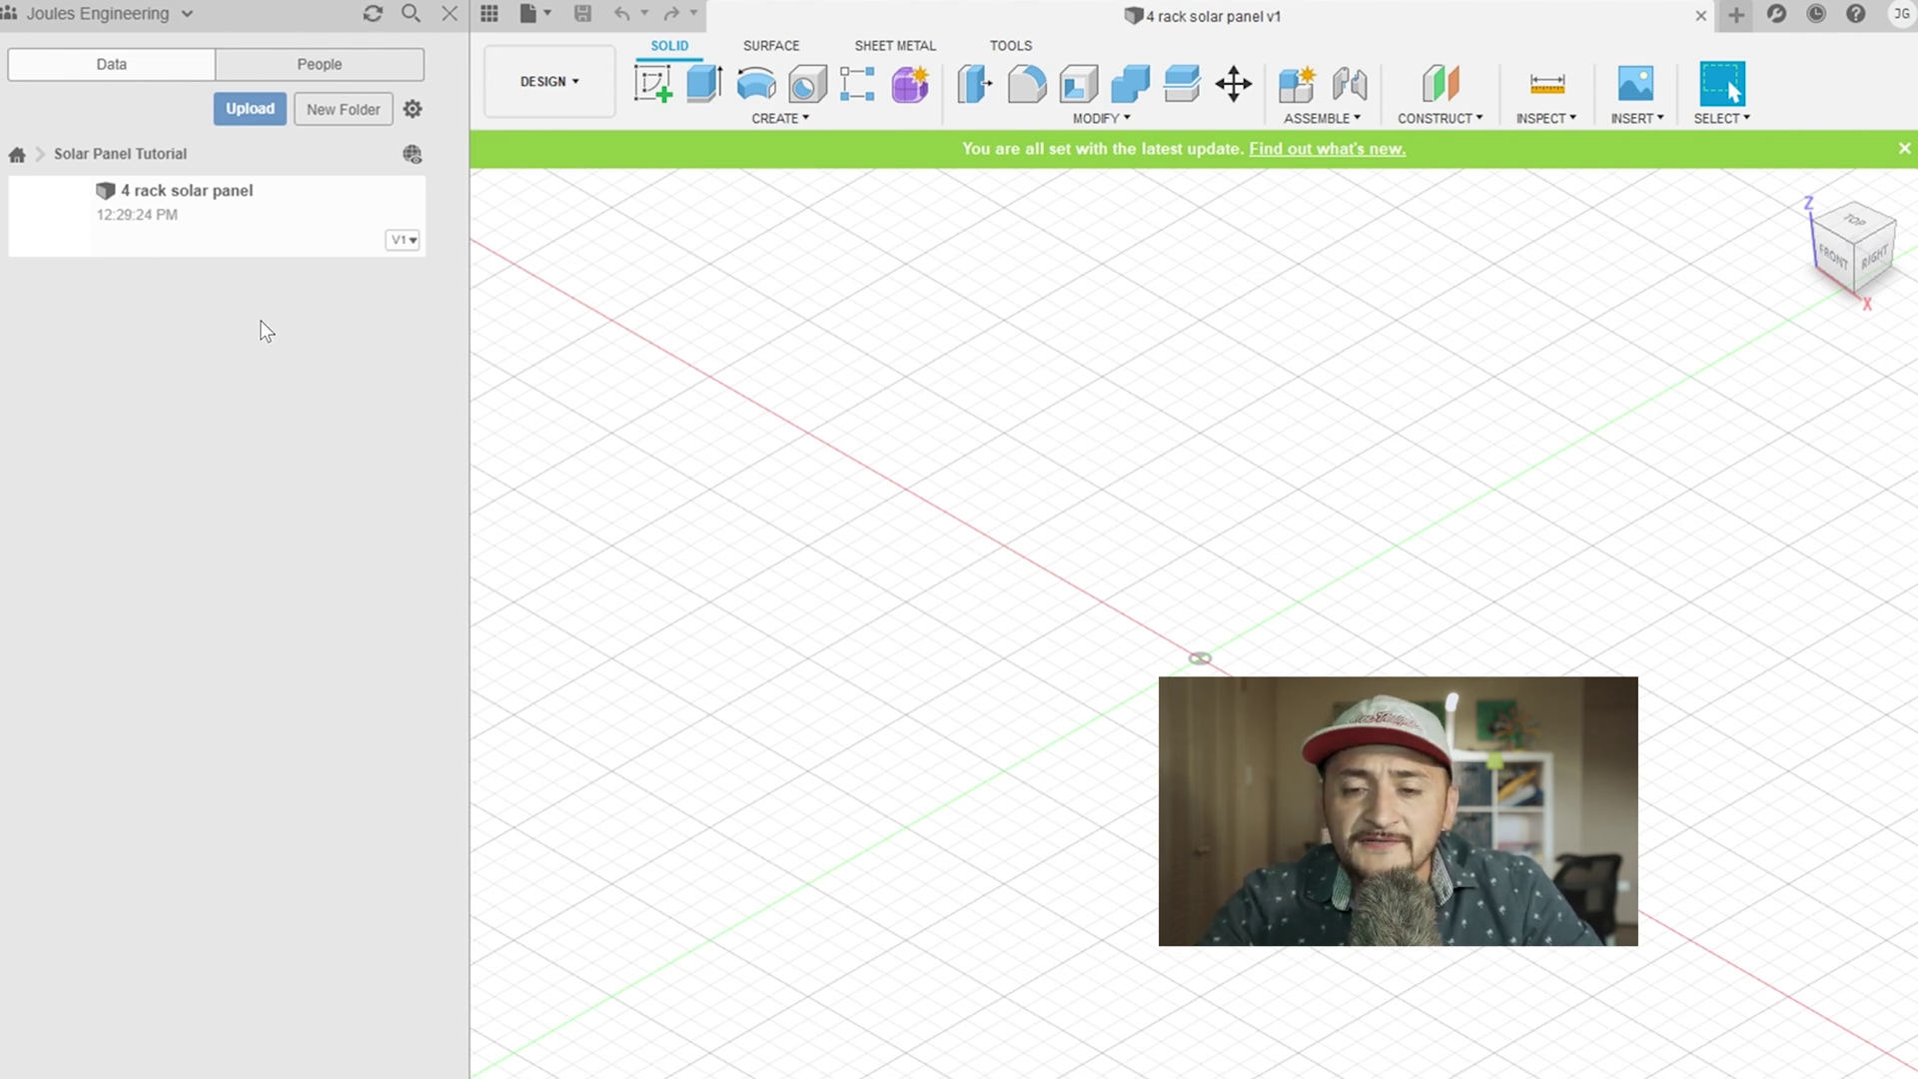
click(449, 14)
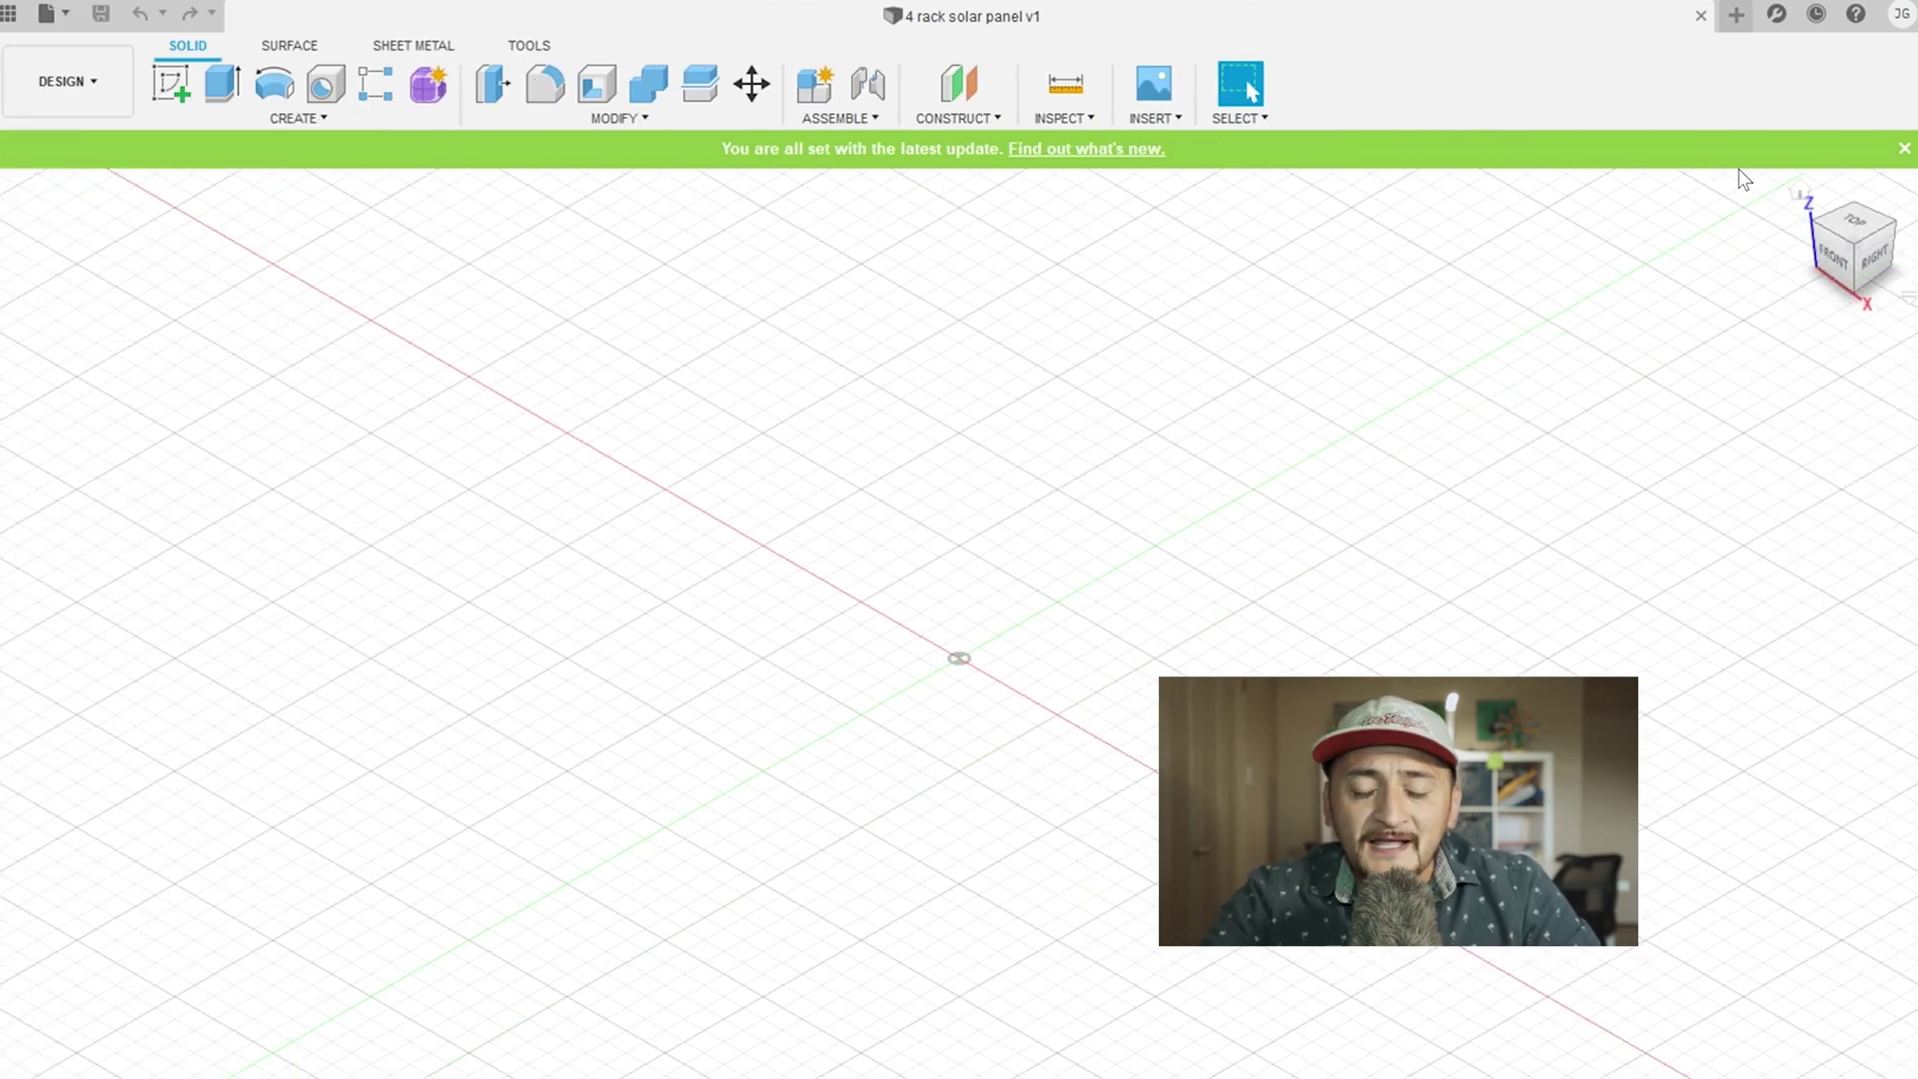
Step: Close the green update banner at the top right of the canvas
click(1903, 148)
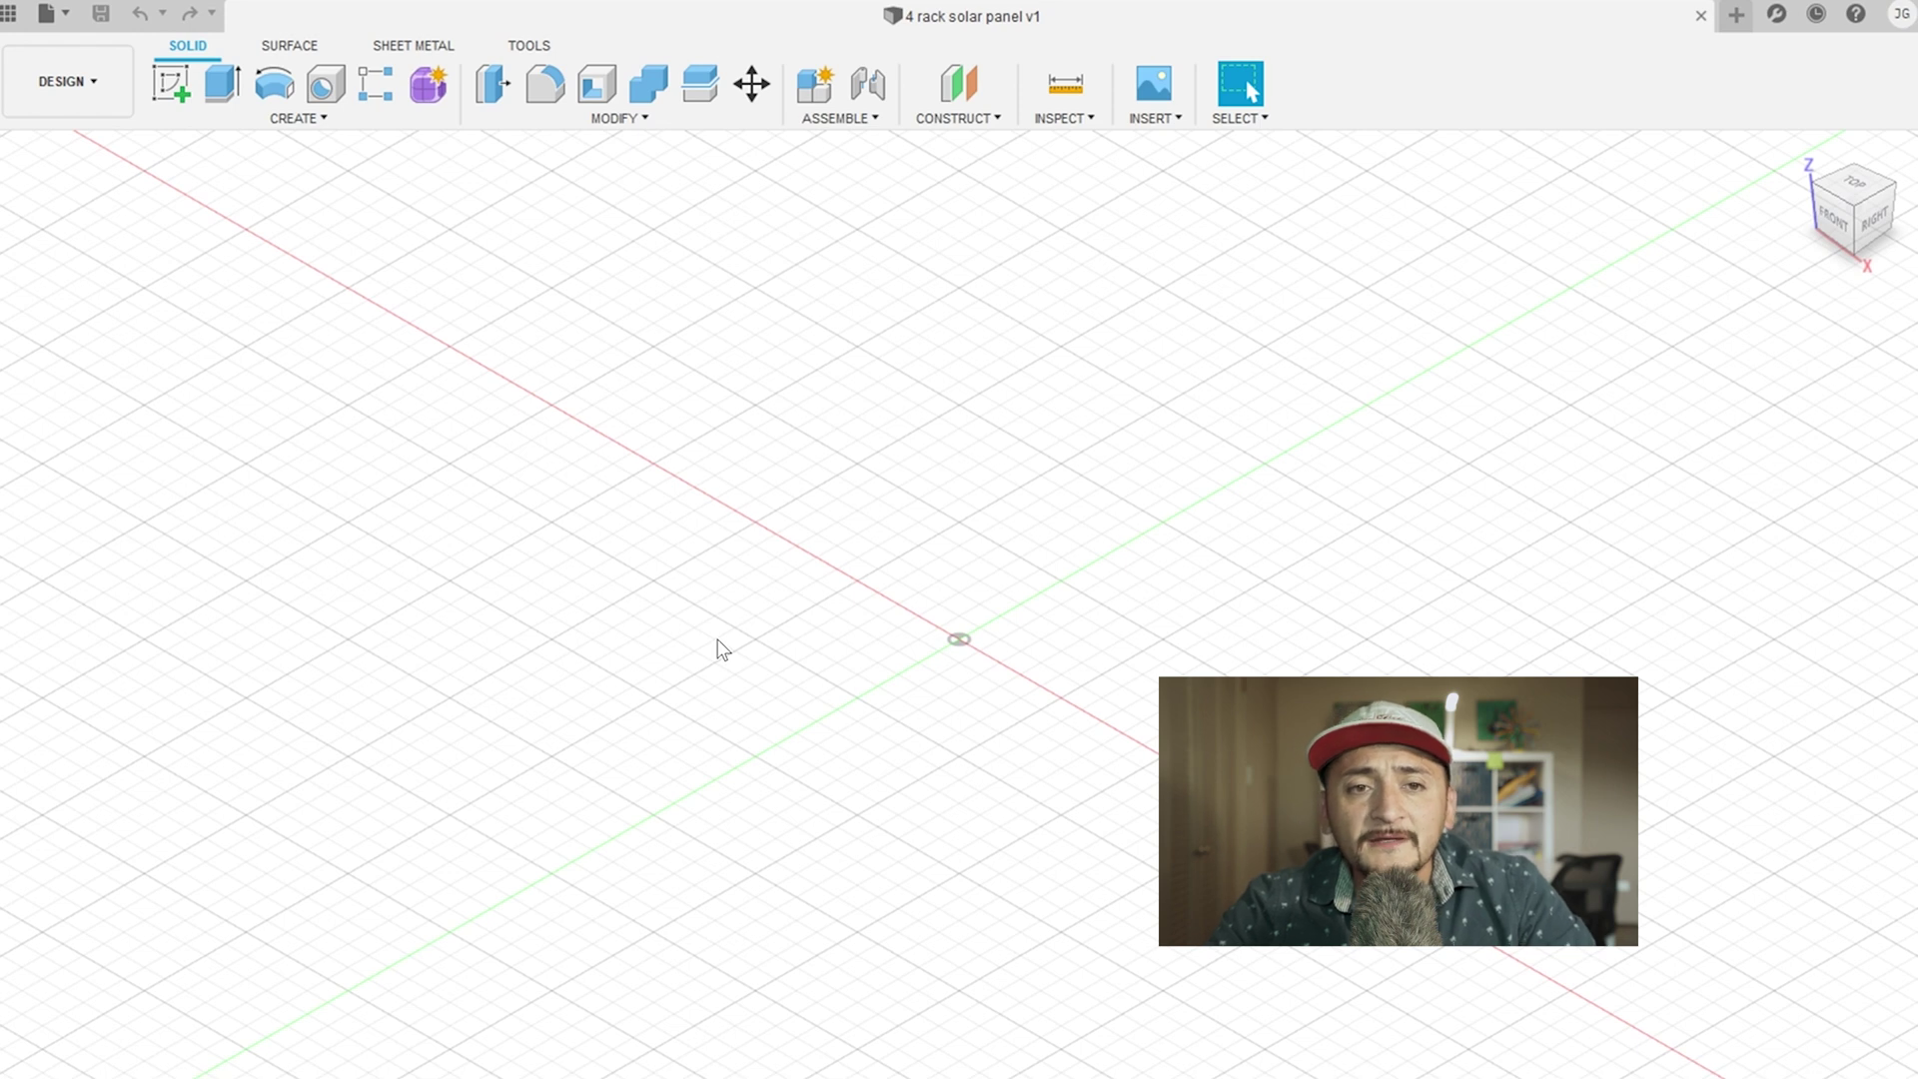
Step: Start a sketch on the XY origin plane and view it from the top
click(170, 84)
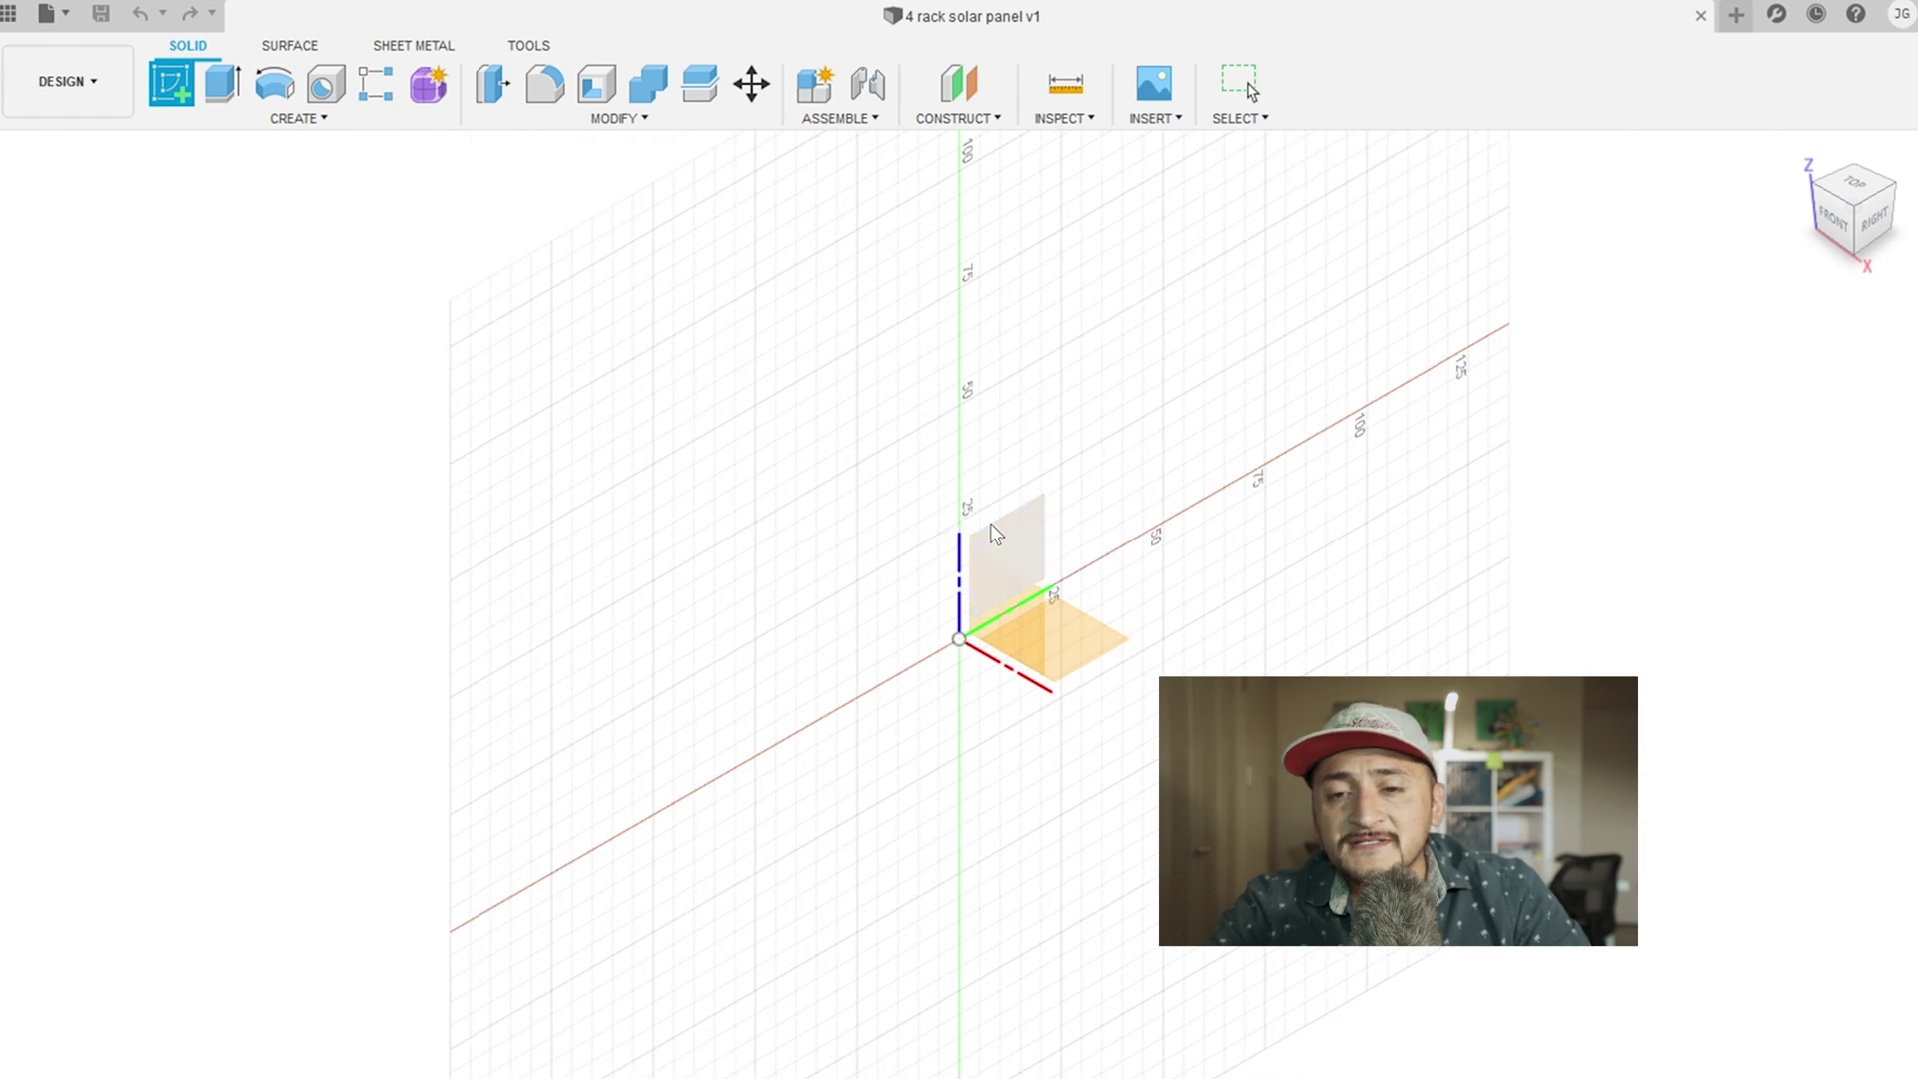
click(1089, 644)
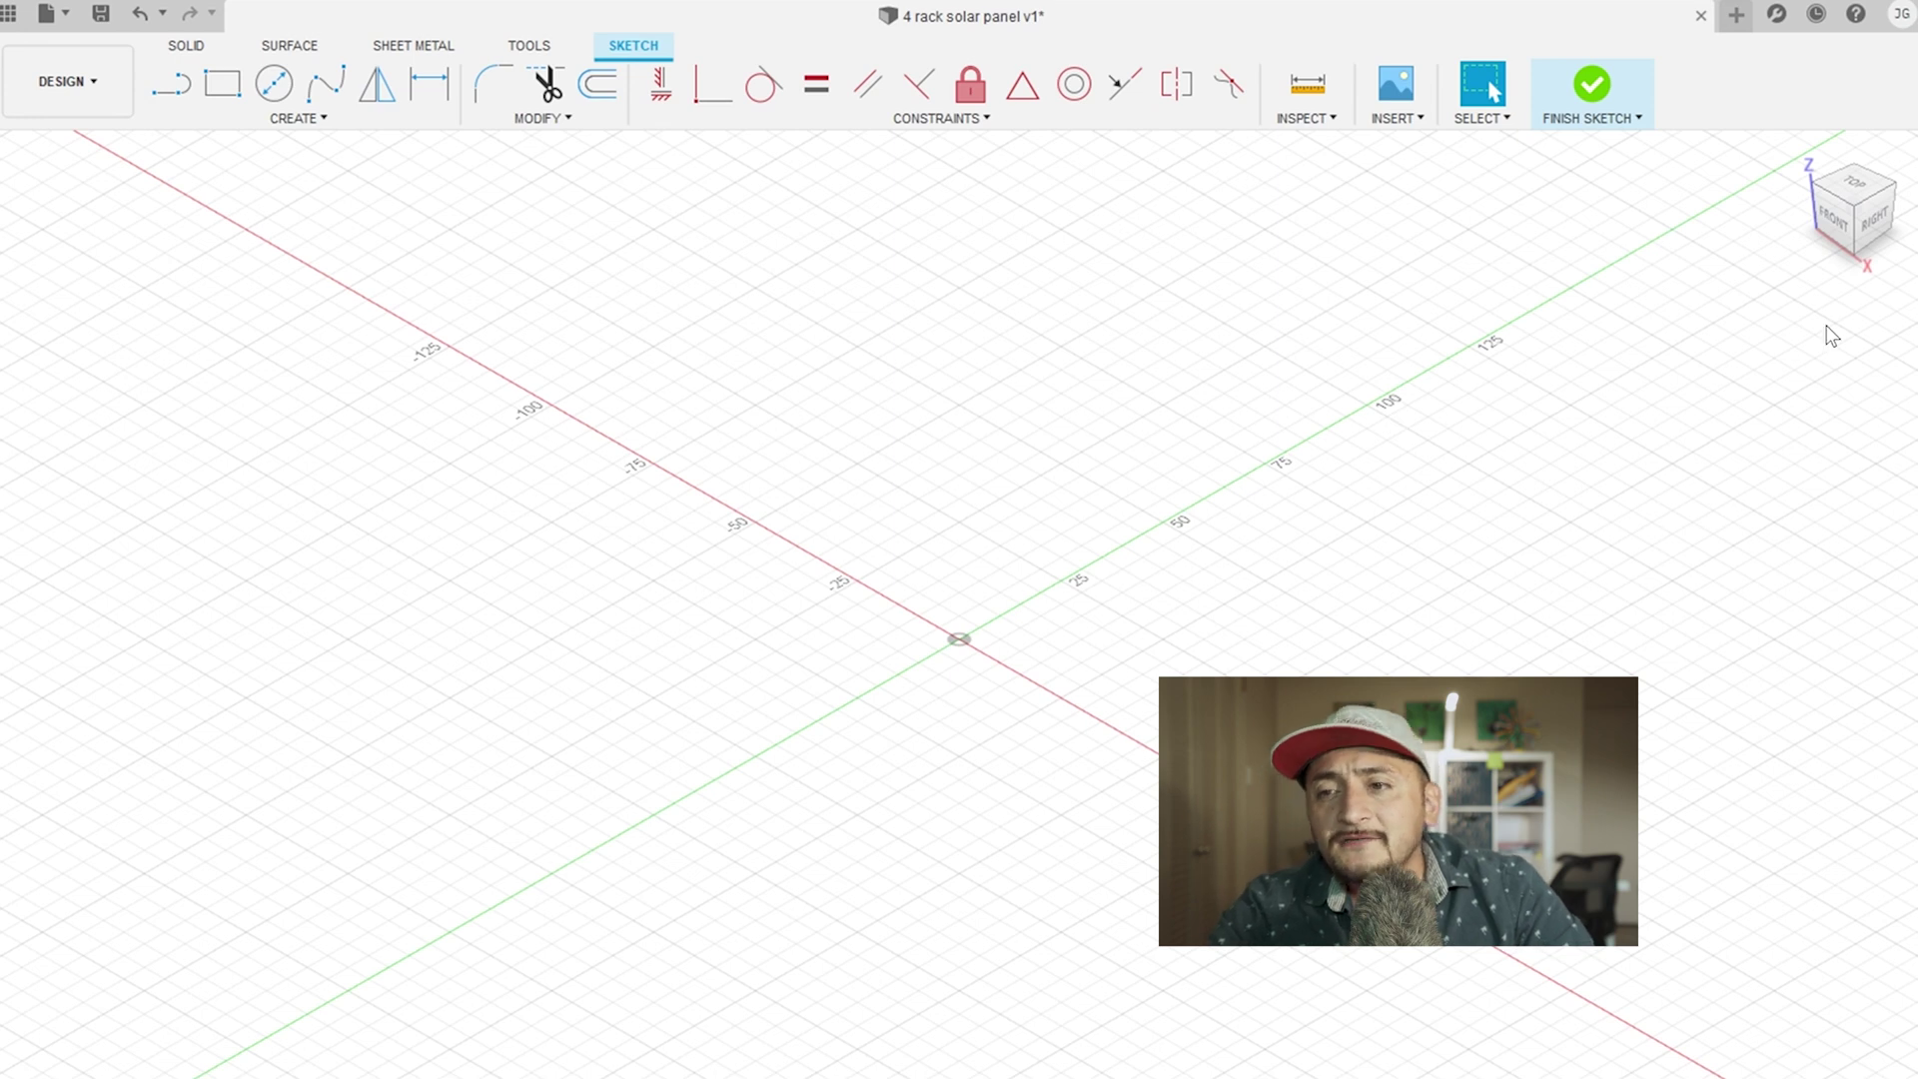
click(1856, 185)
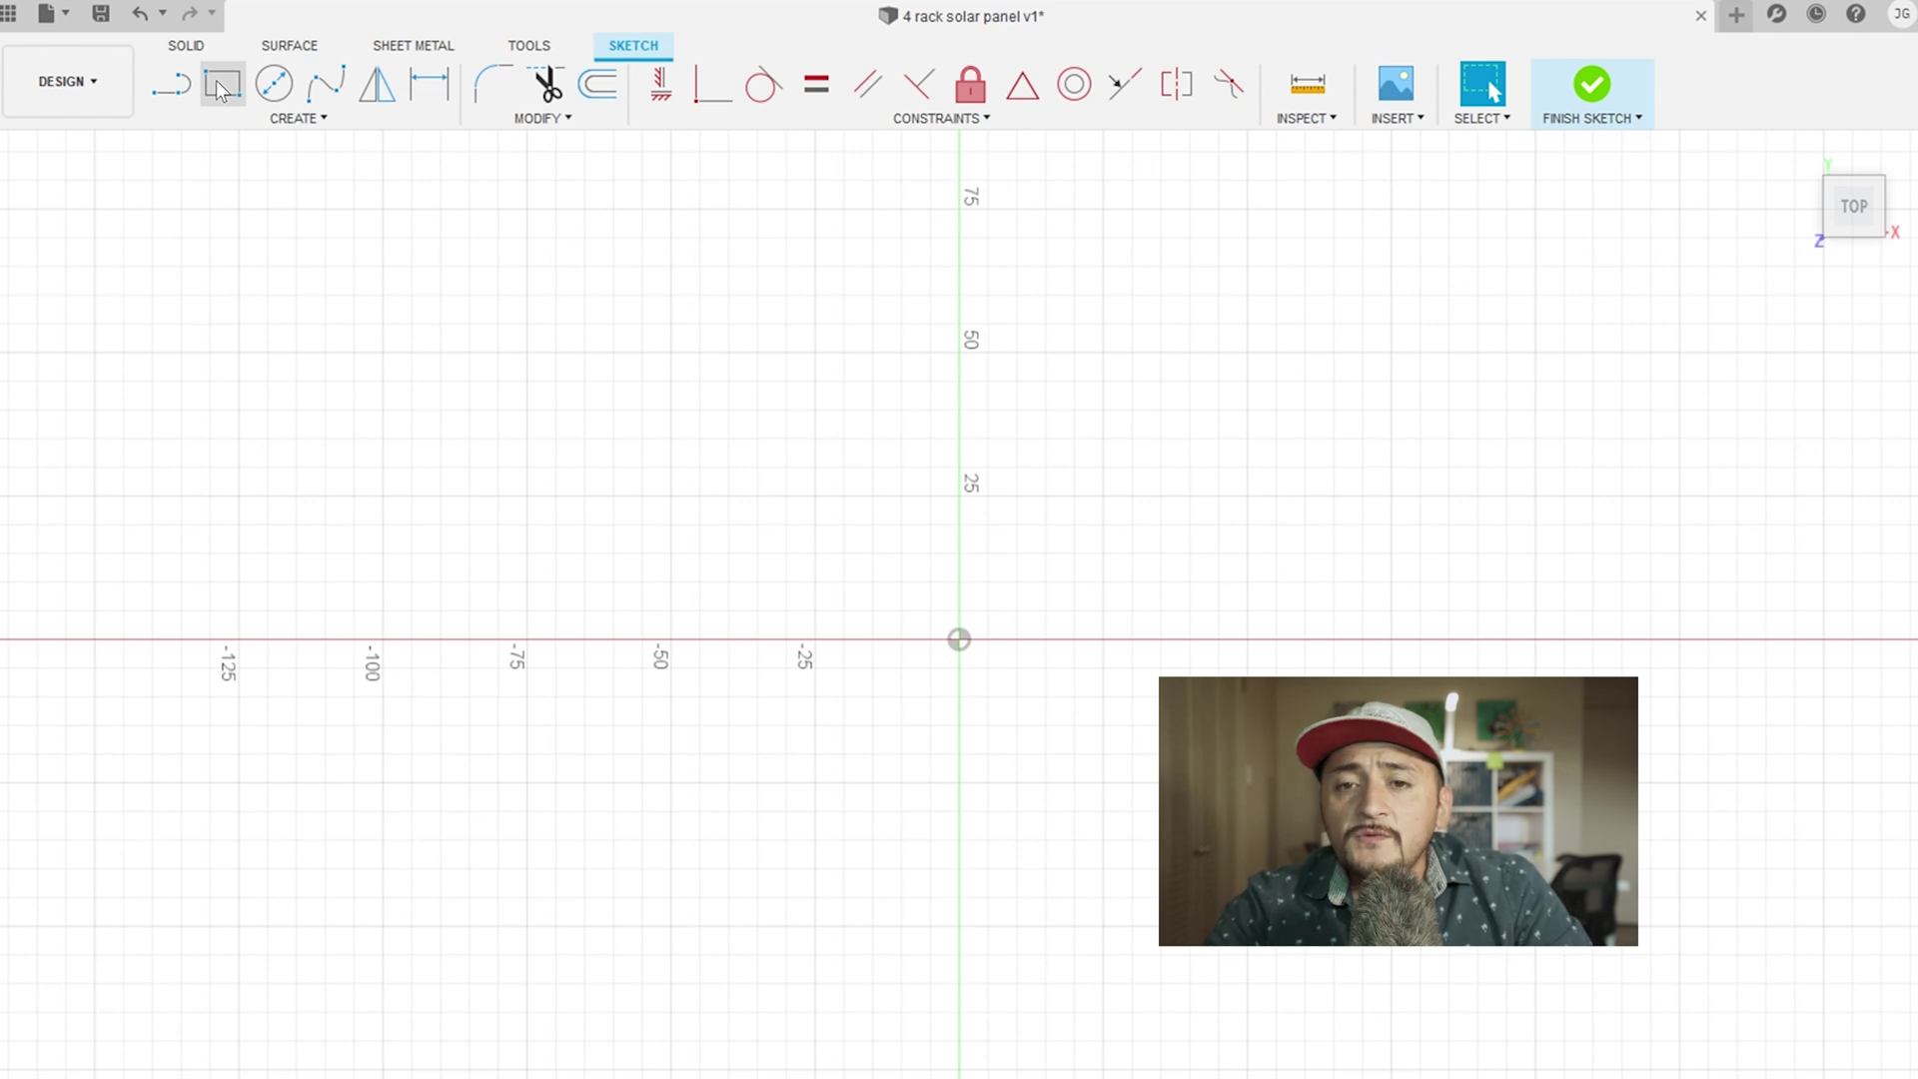
Step: Draw the large outer base rectangle with the 2-Point Rectangle tool
click(222, 86)
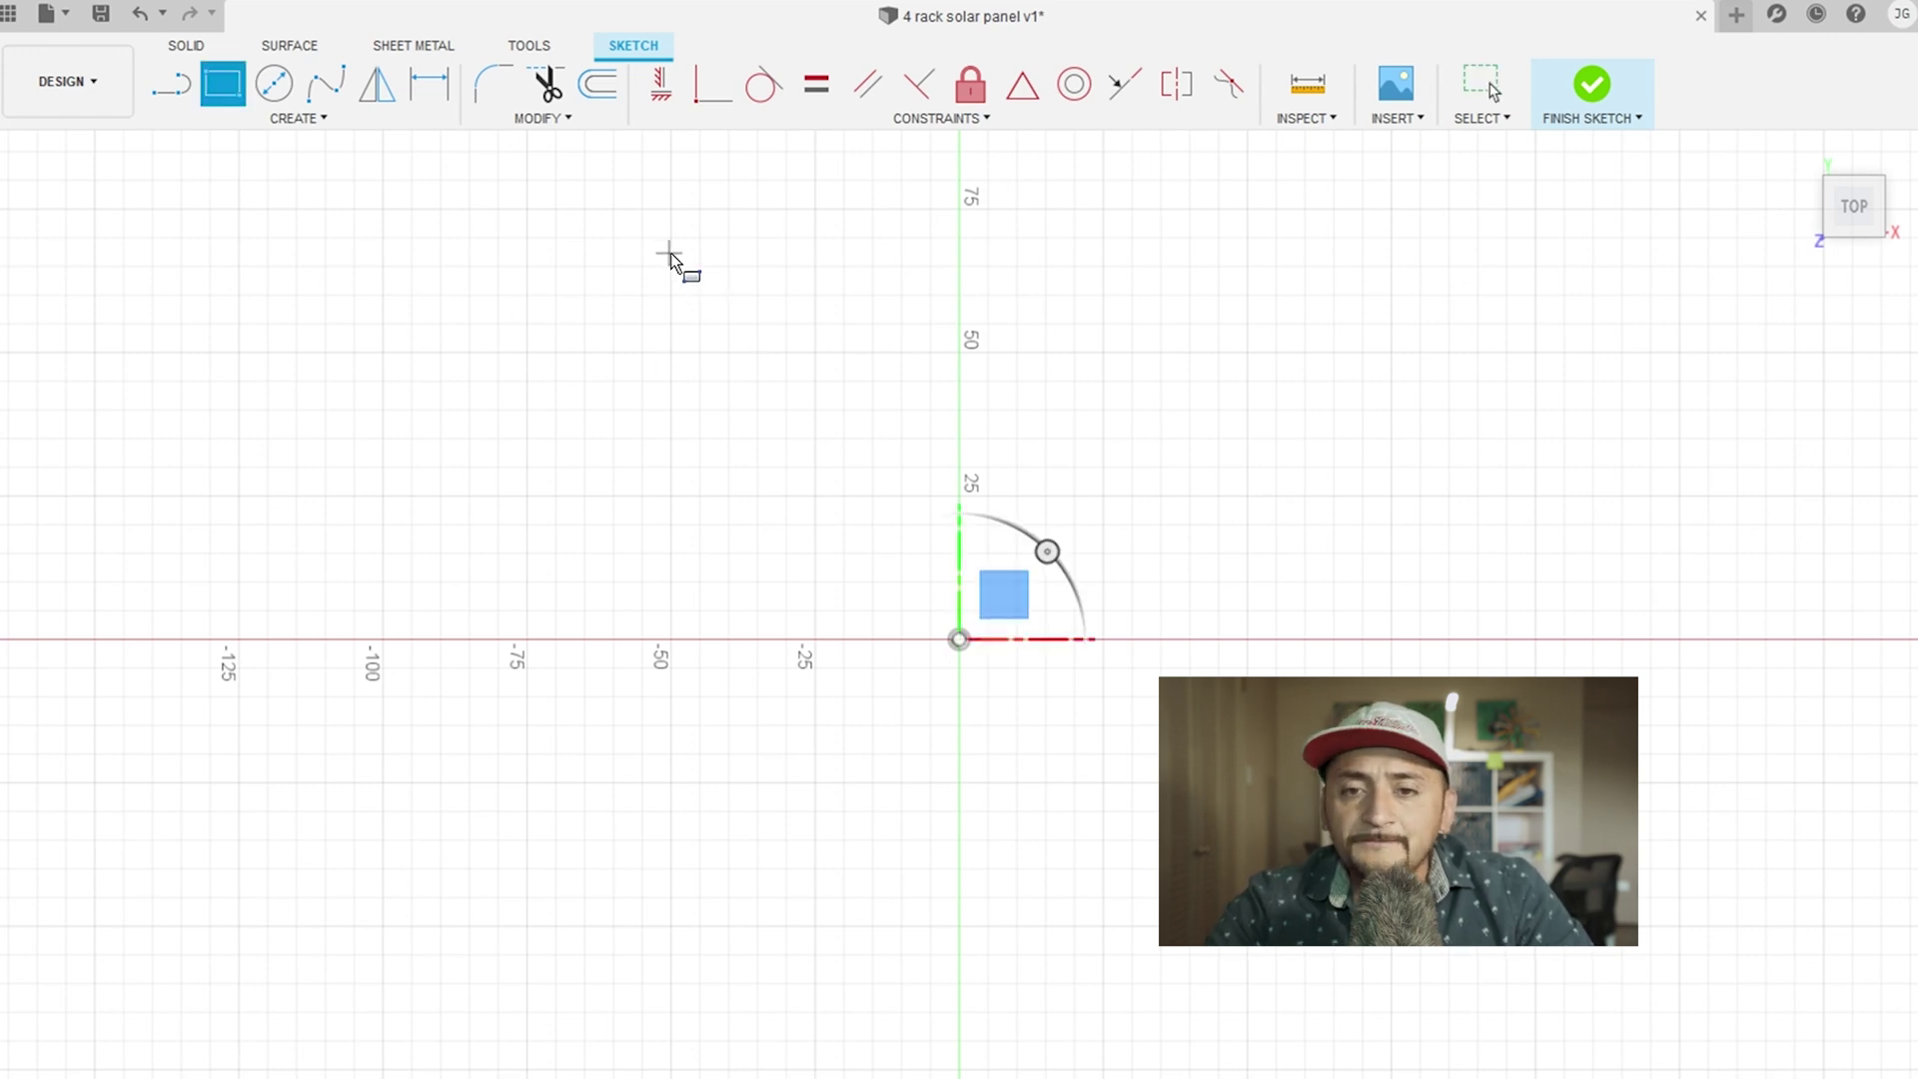
click(671, 209)
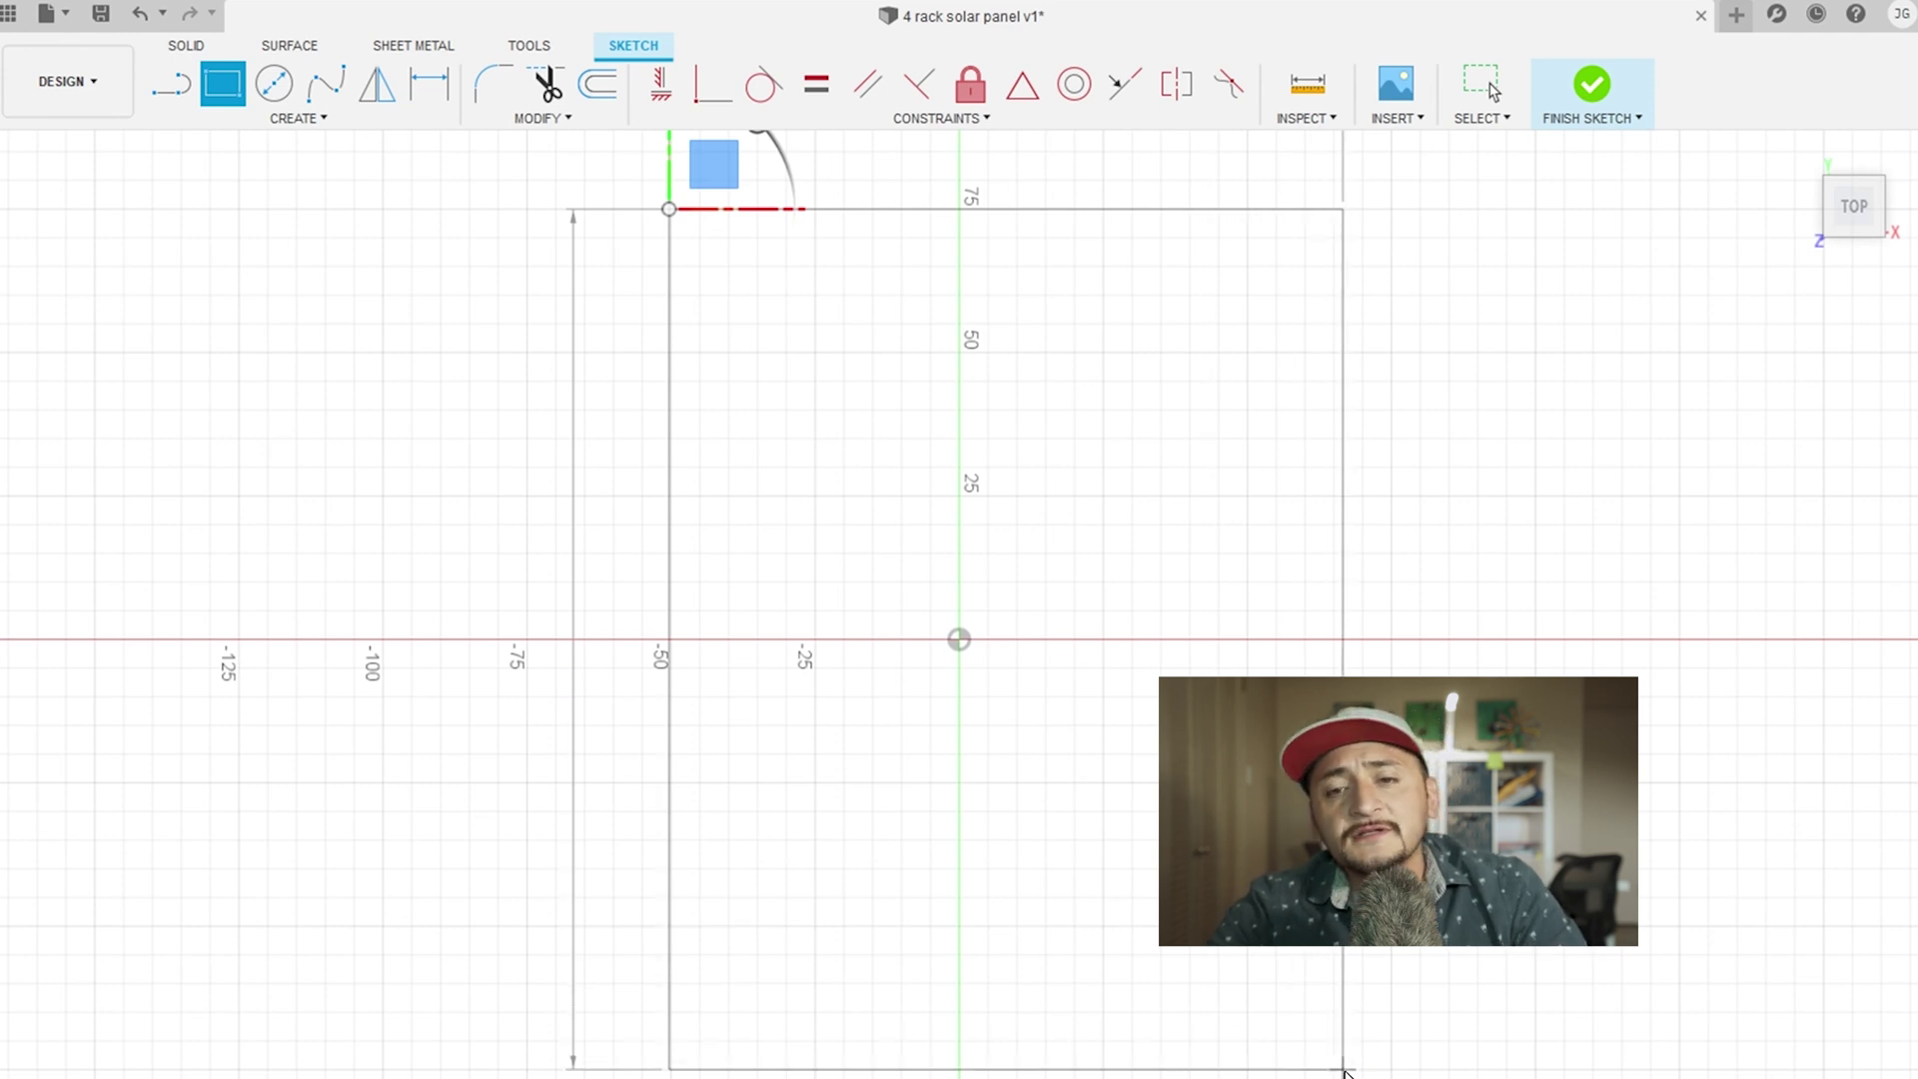
click(1360, 1074)
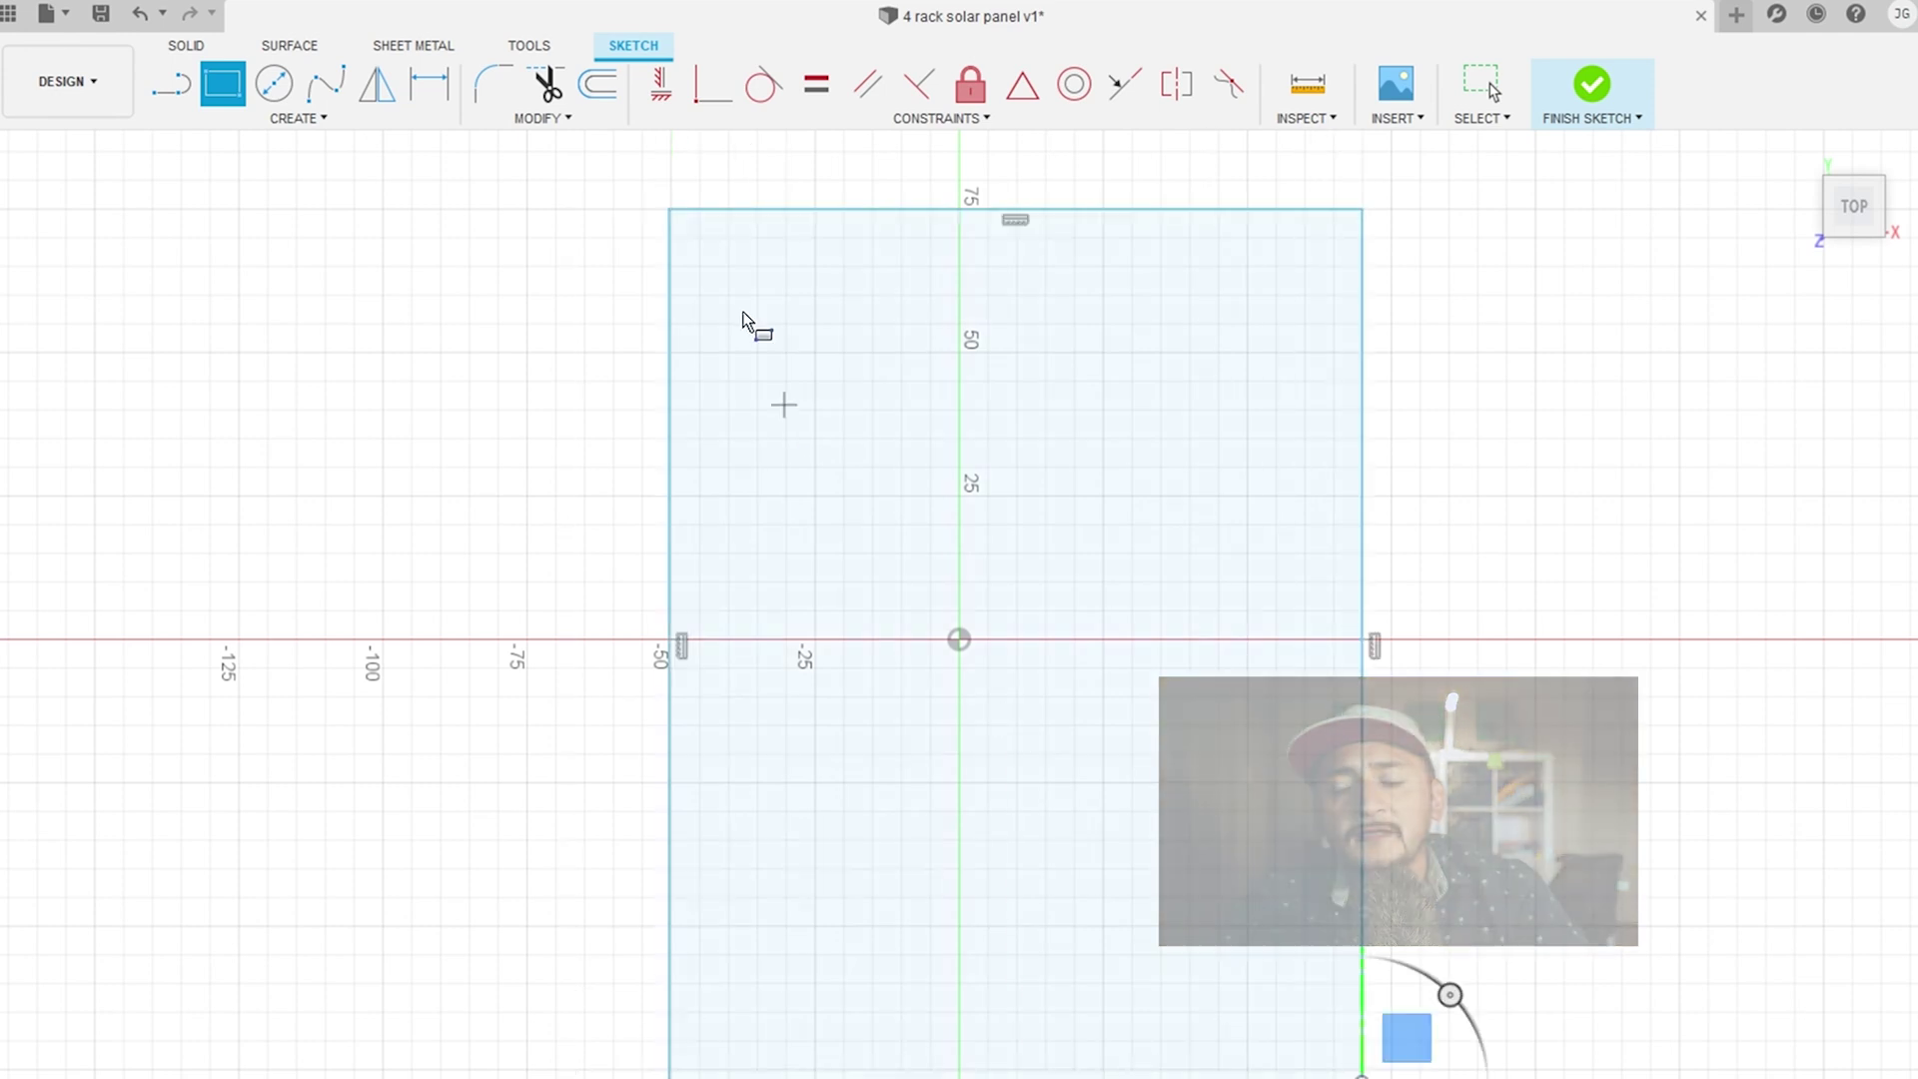
Step: Draw four cell rectangles in a 2×2 grid inside the base rectangle
click(709, 239)
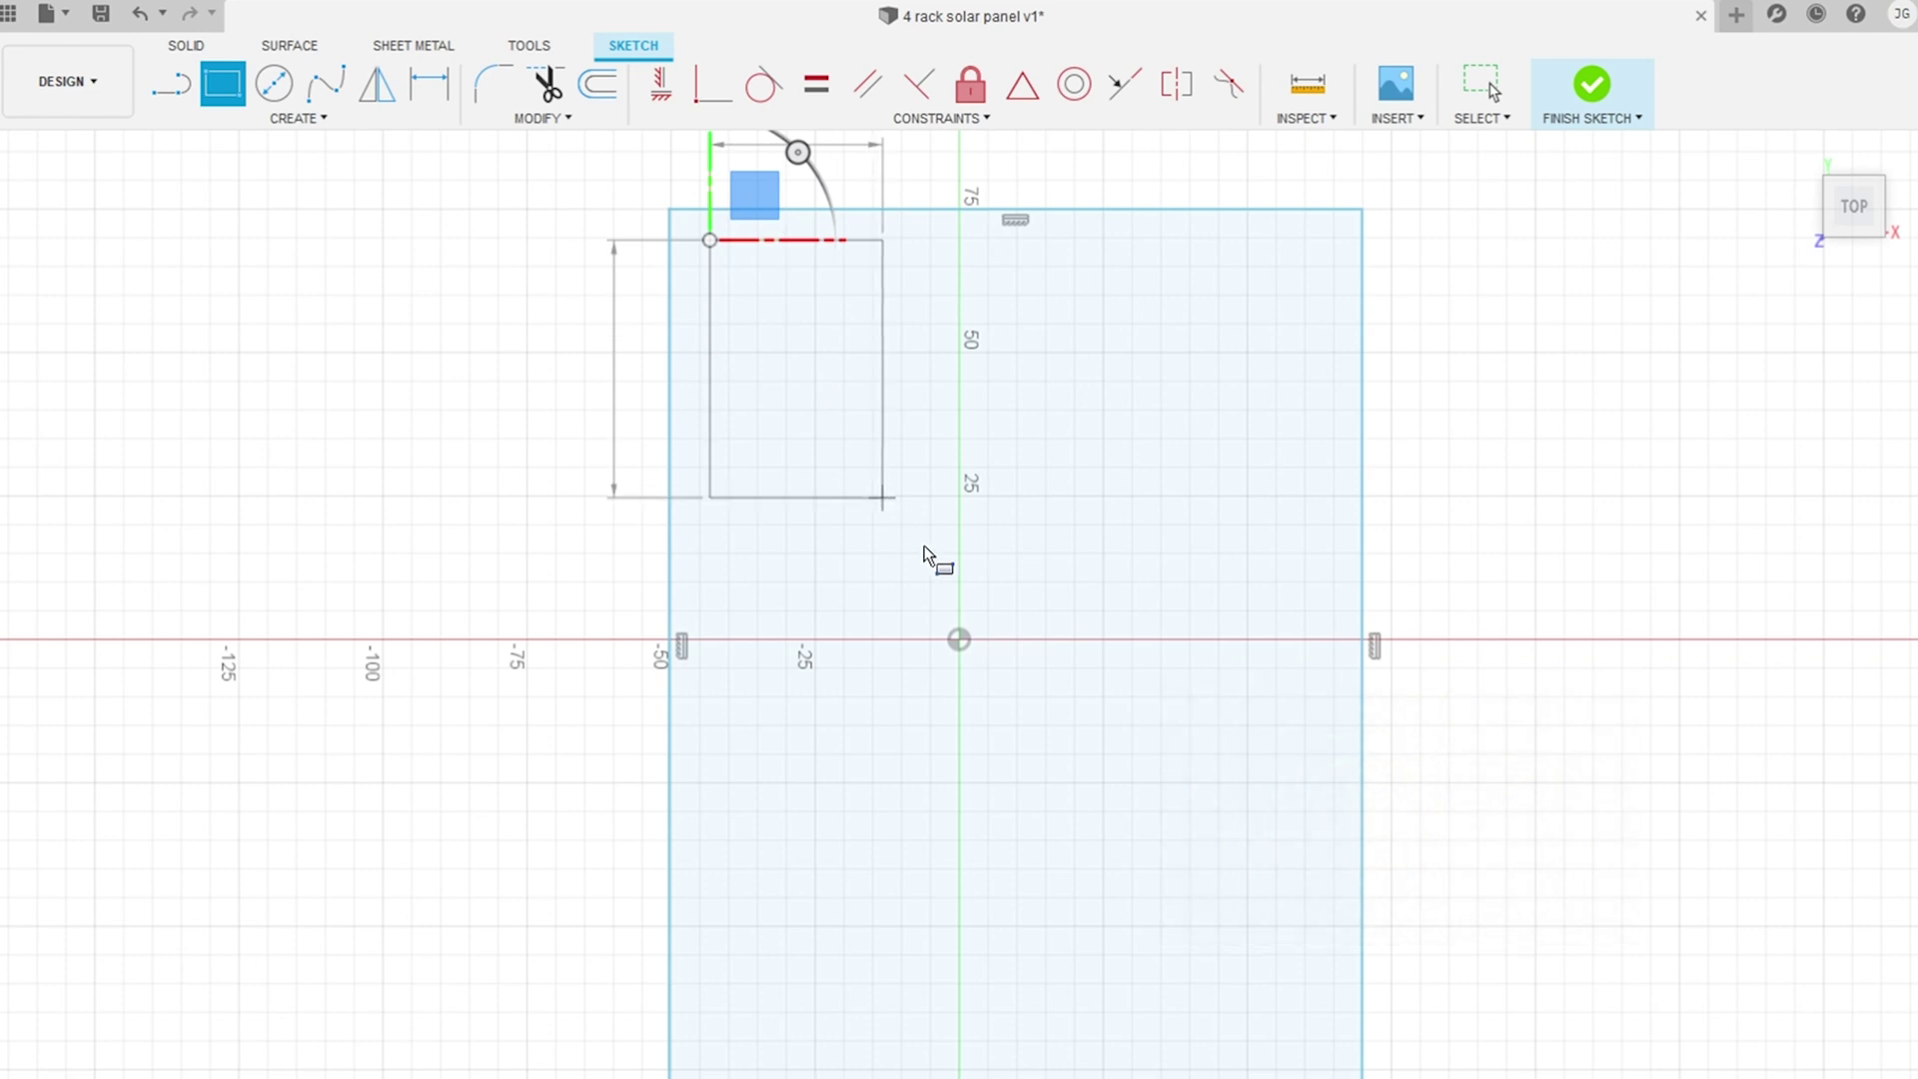
click(998, 651)
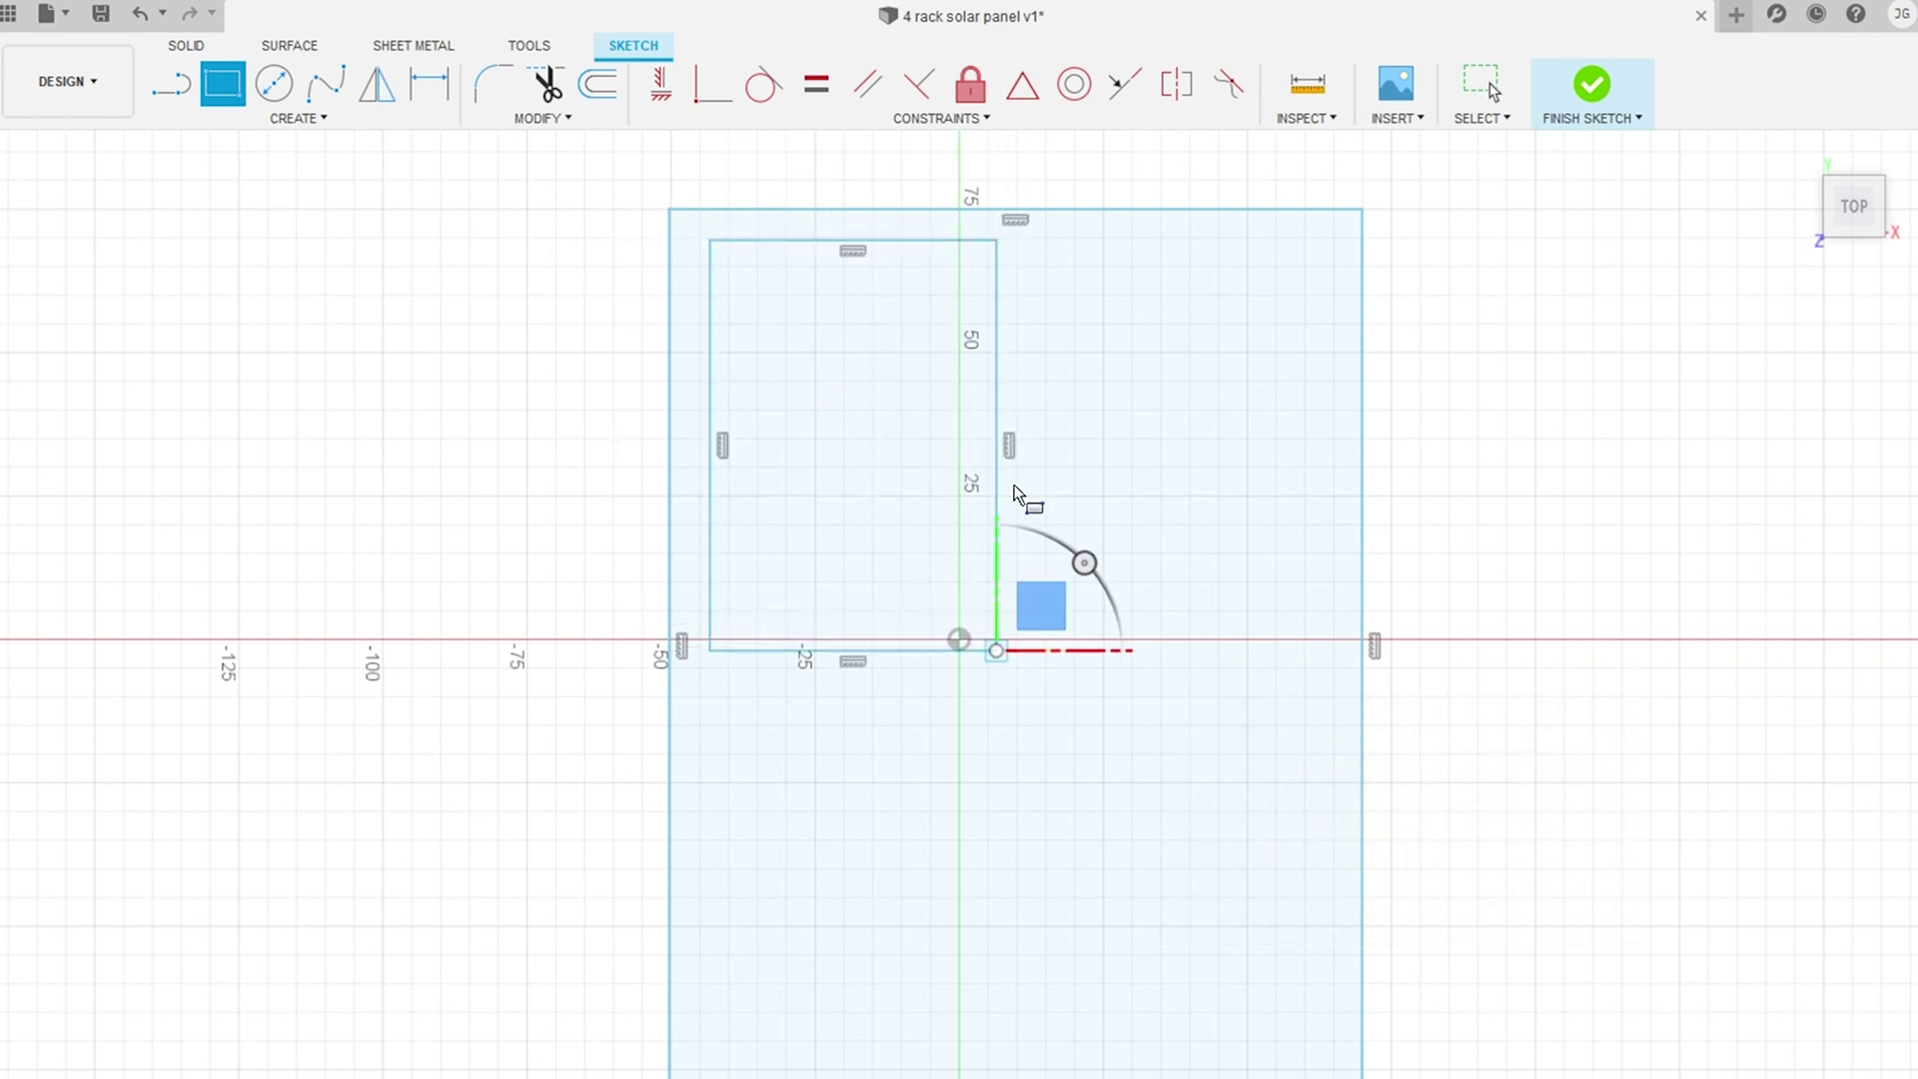
click(1039, 239)
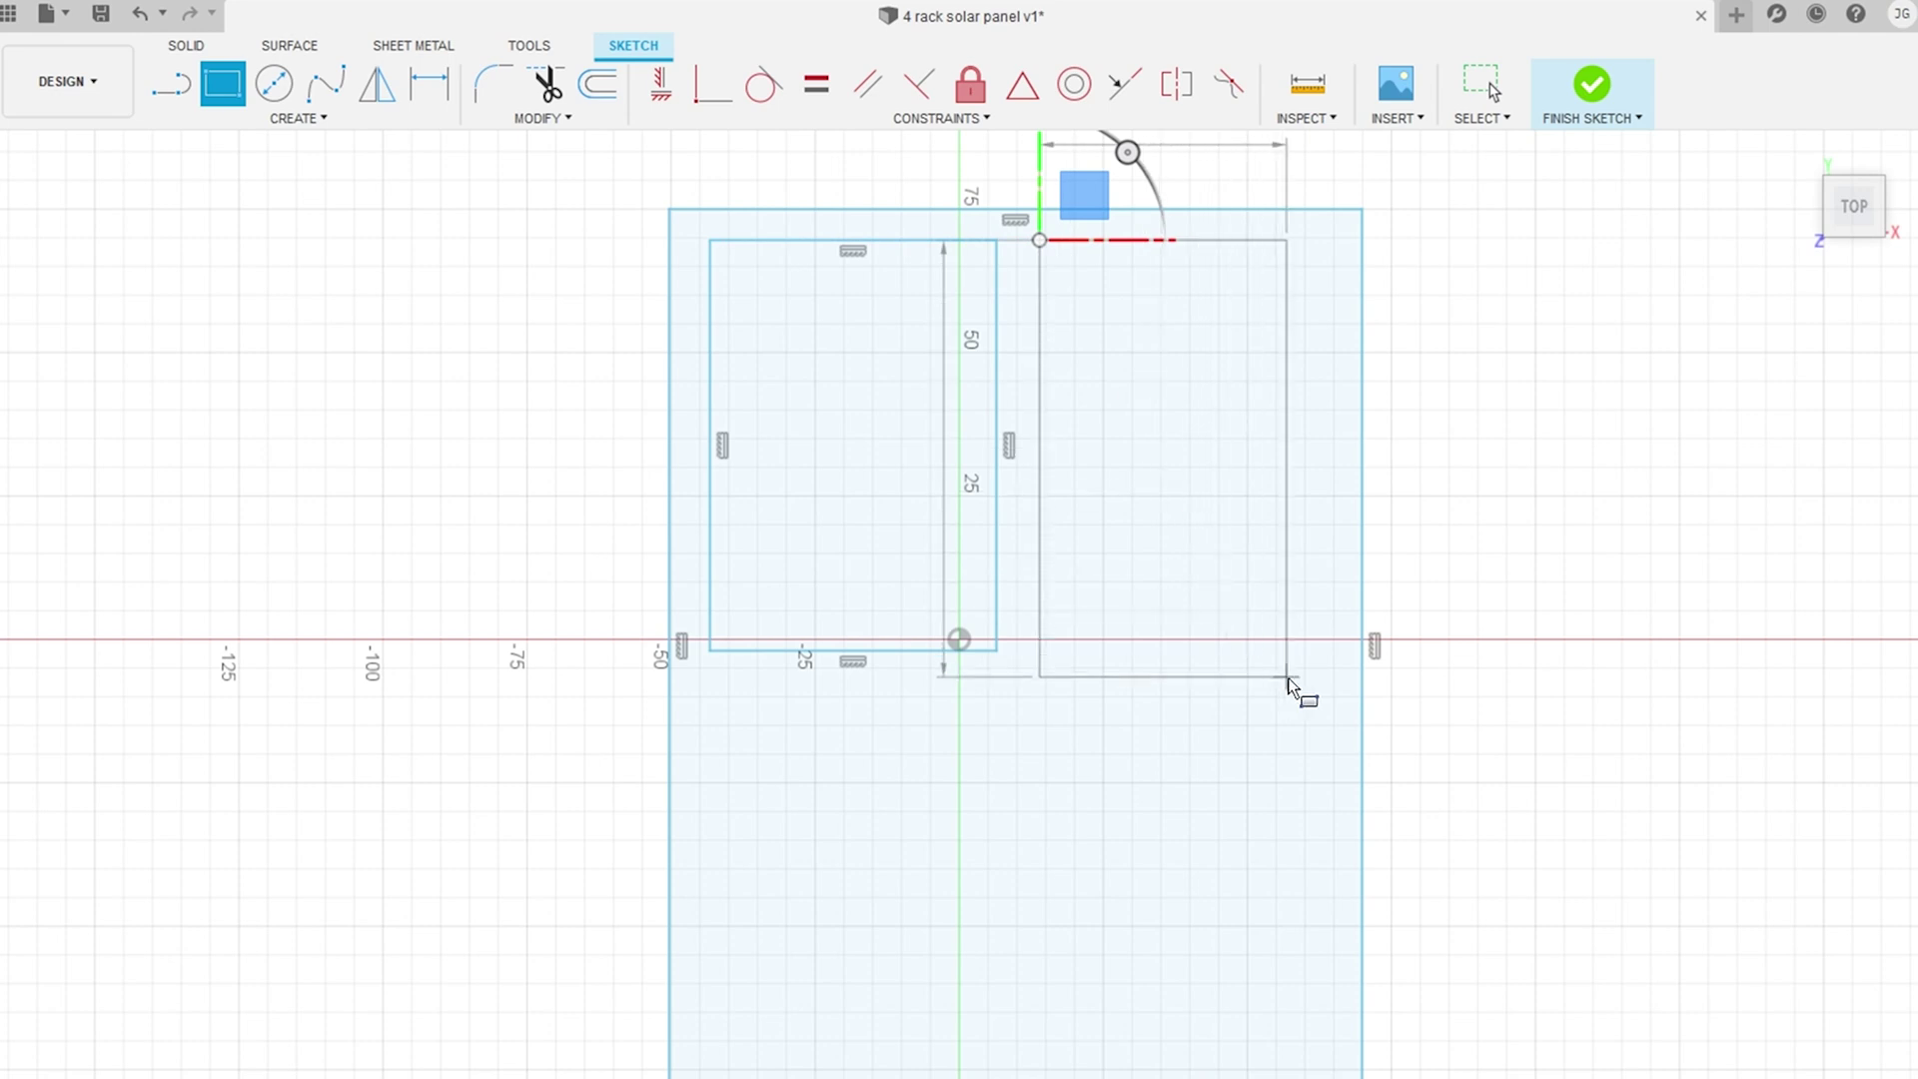
click(1334, 656)
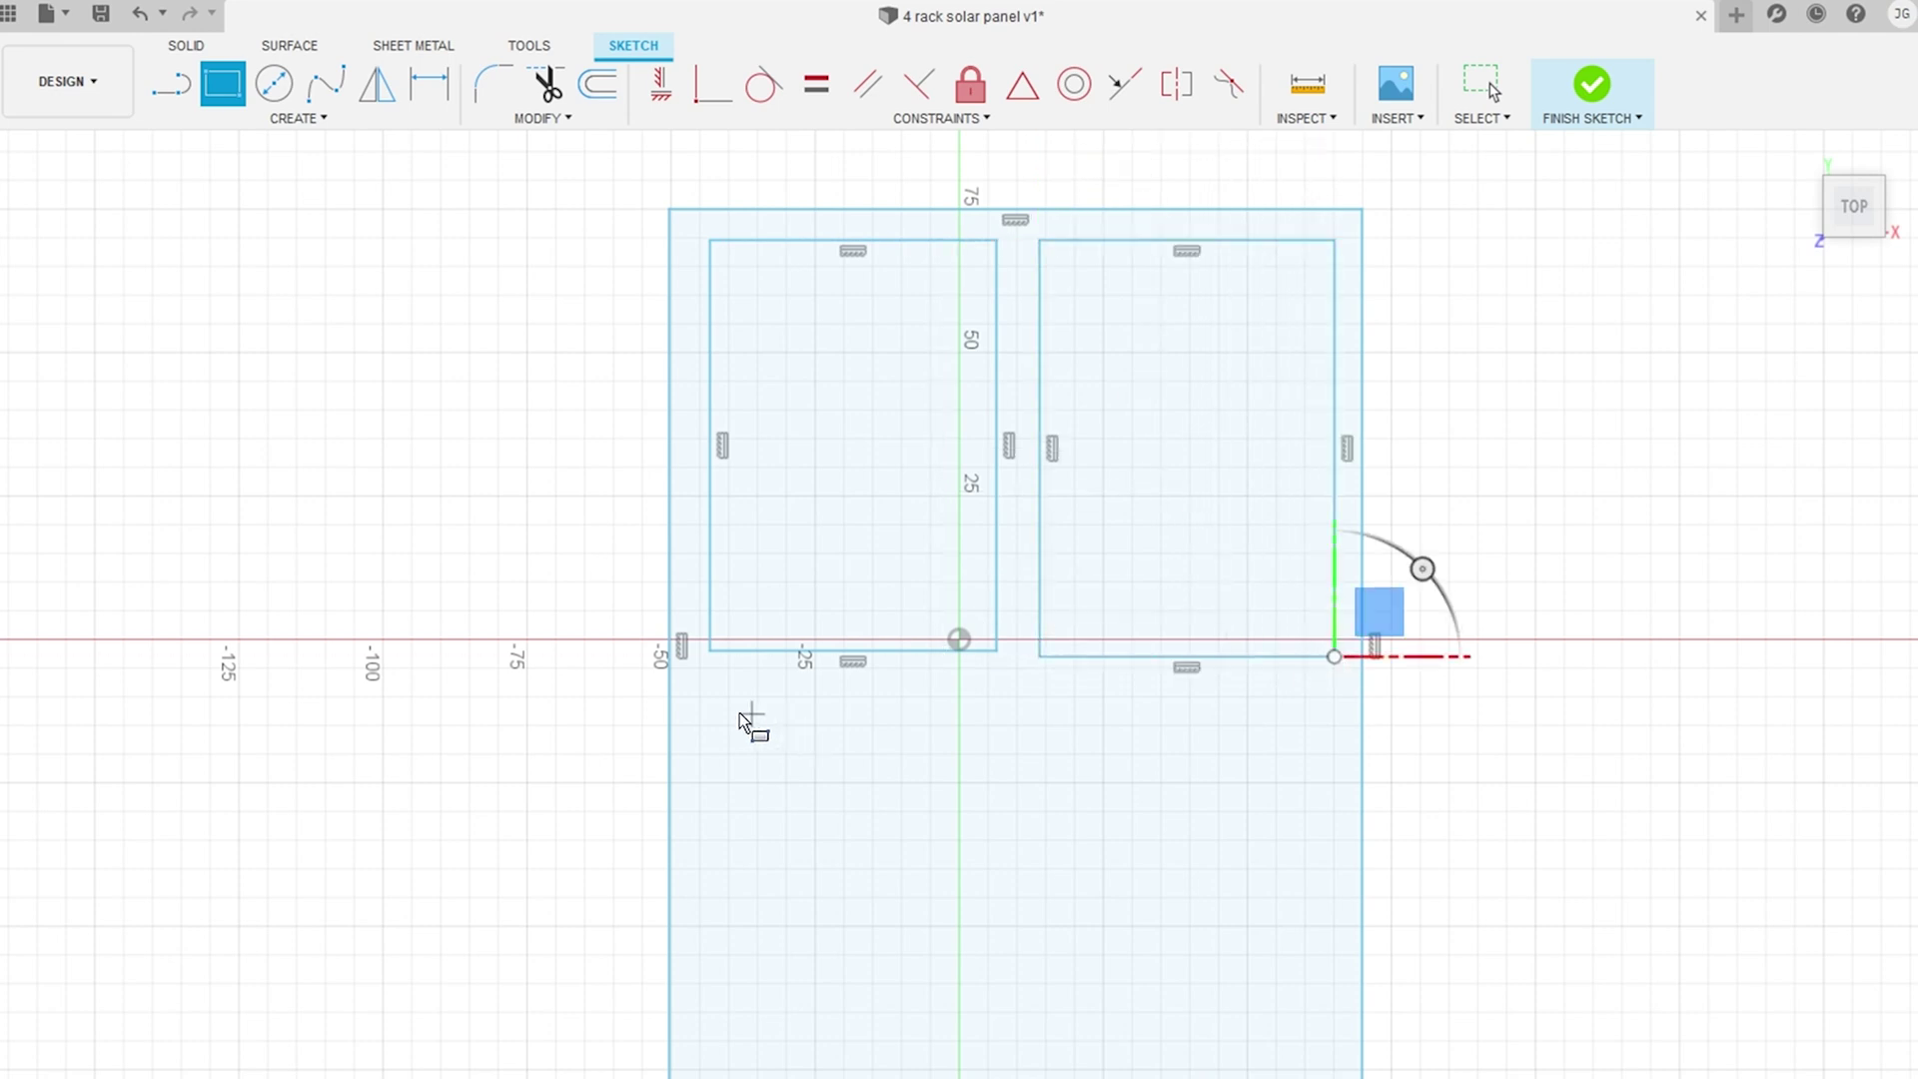
click(712, 688)
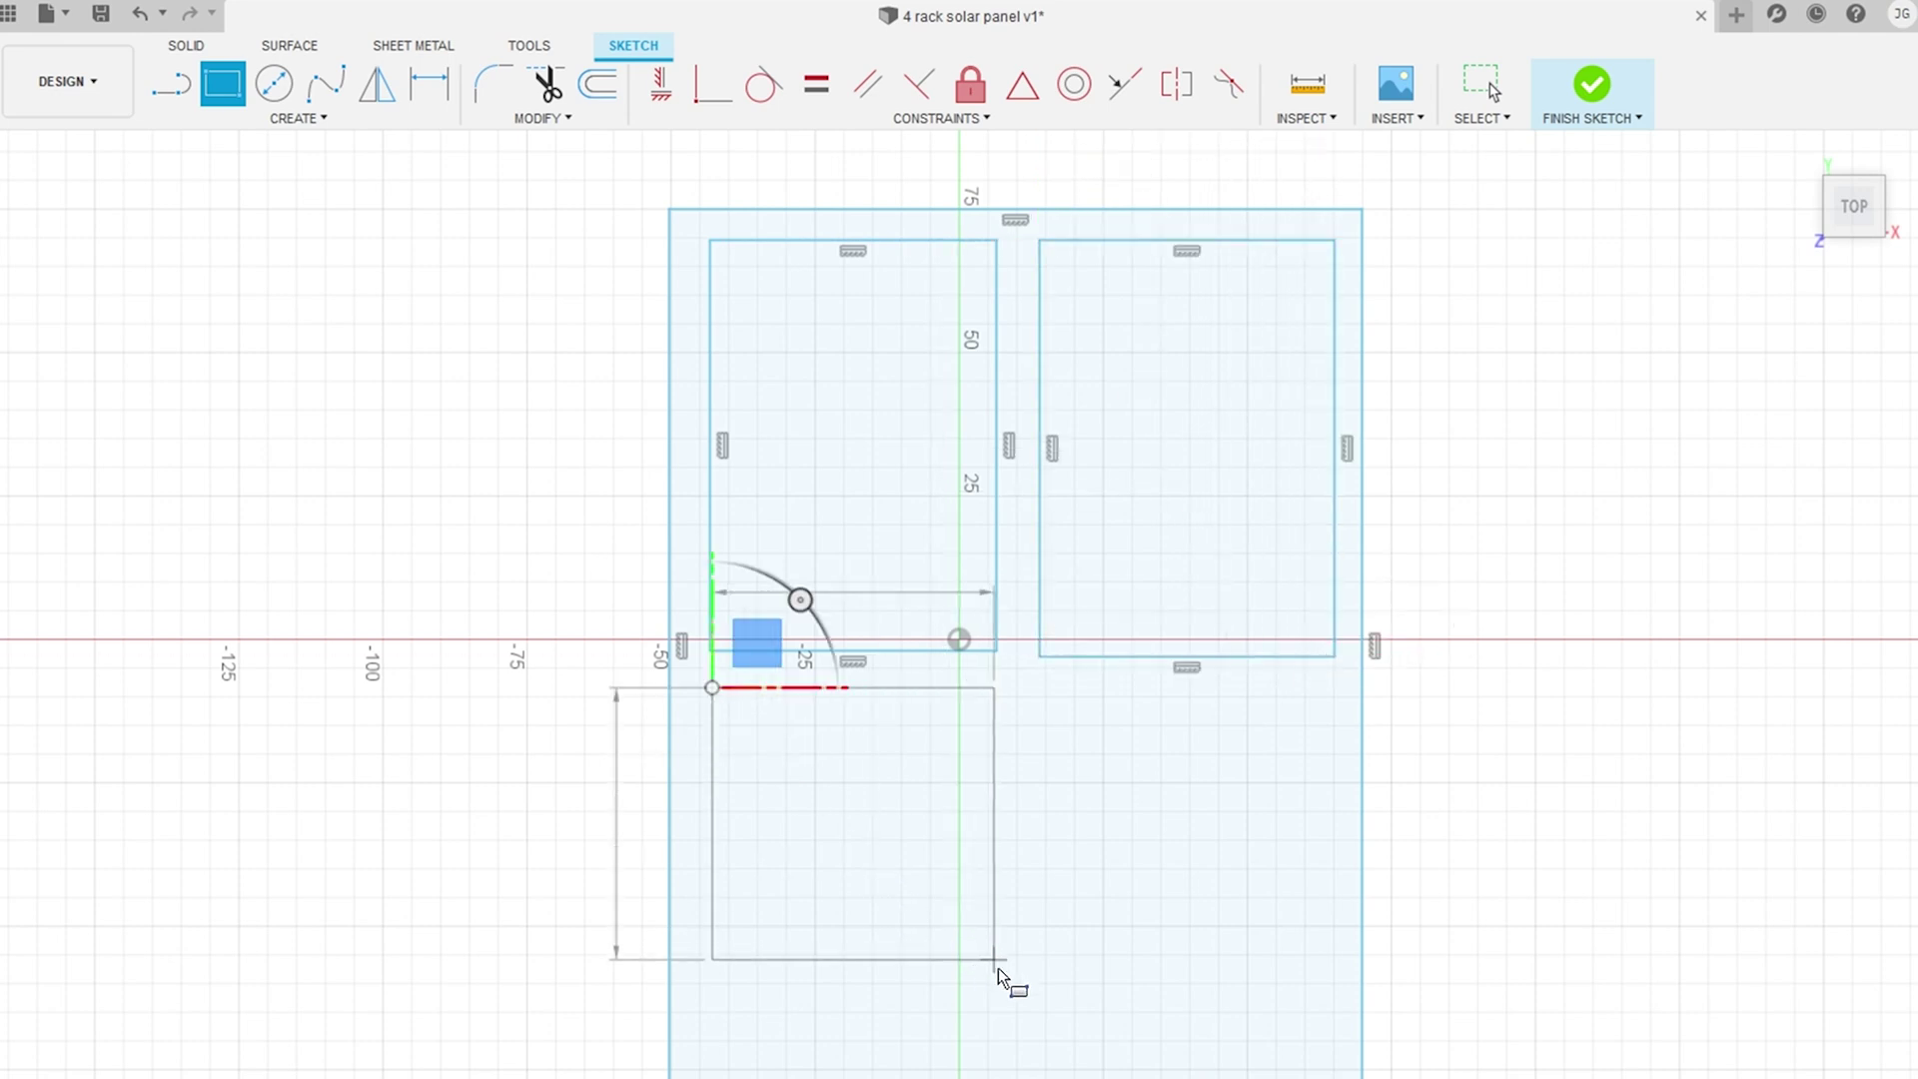
click(995, 1048)
click(1048, 687)
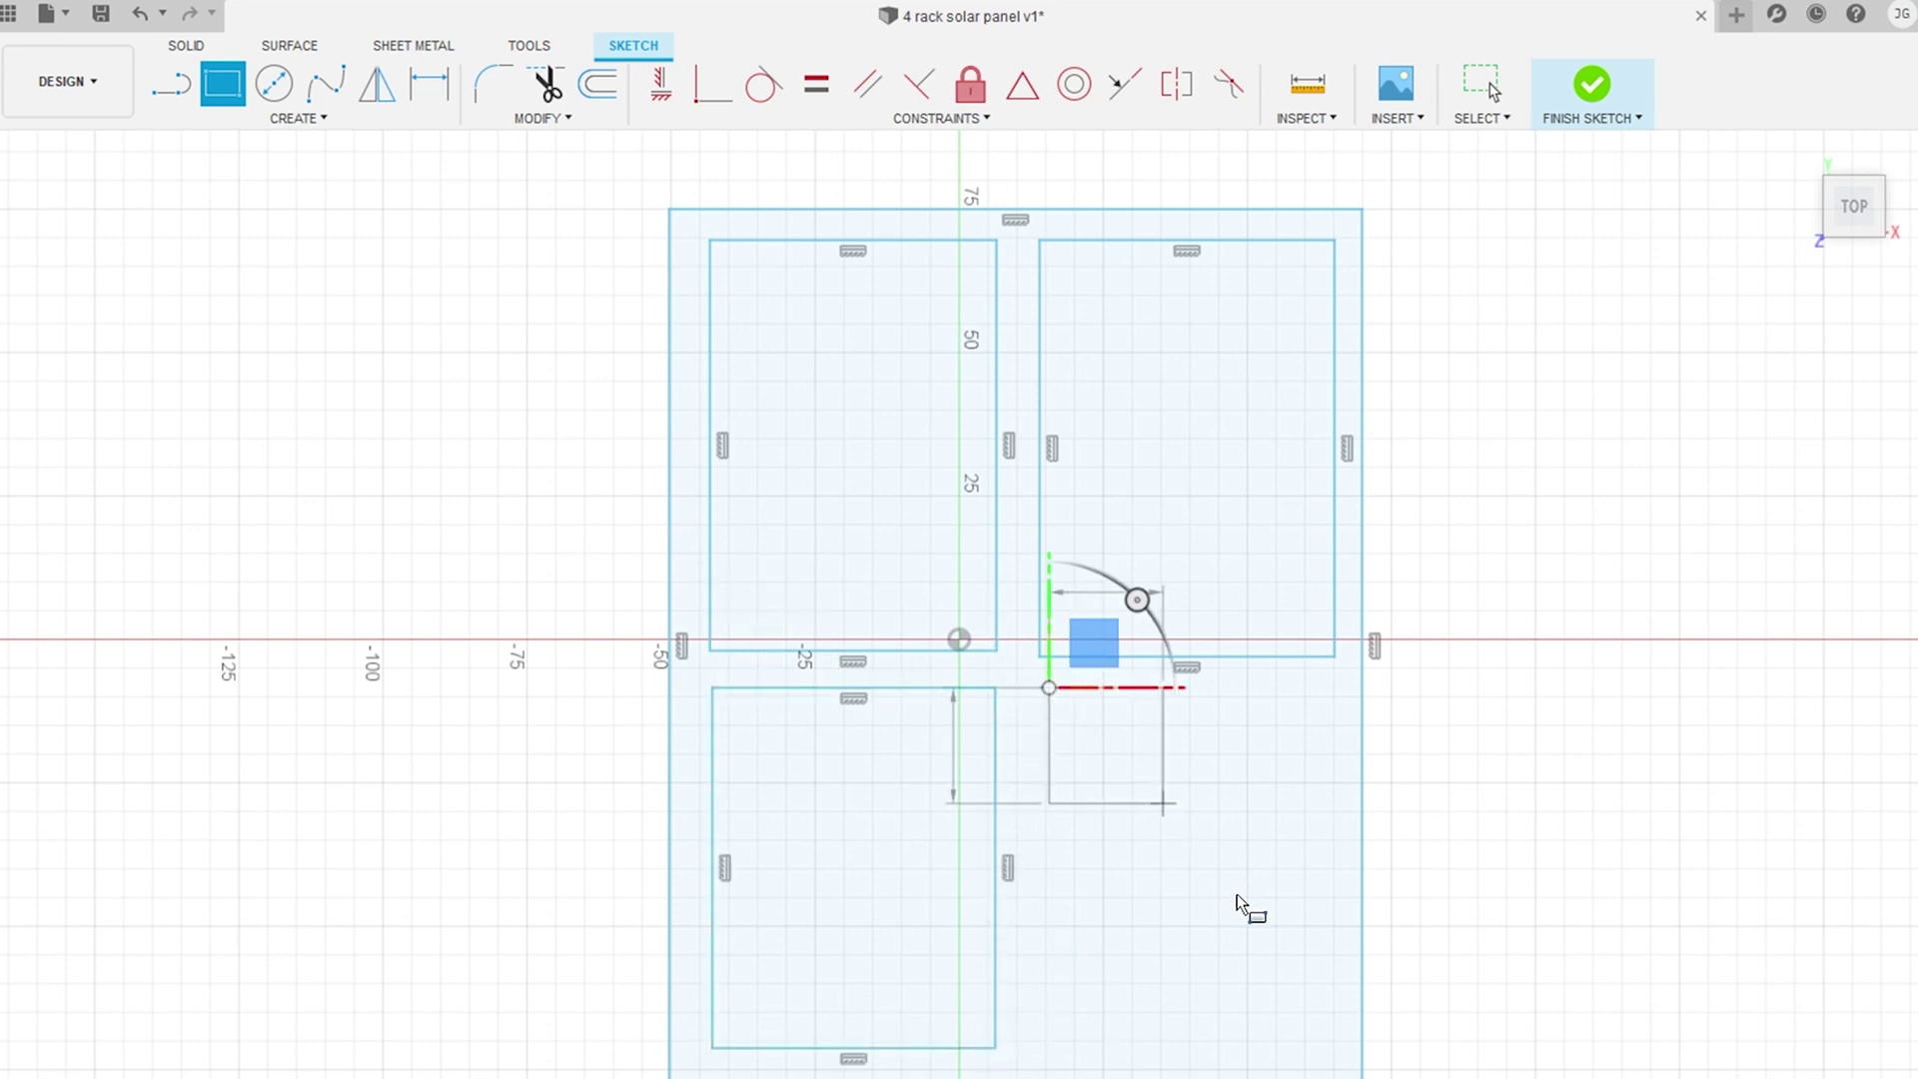
click(1324, 1055)
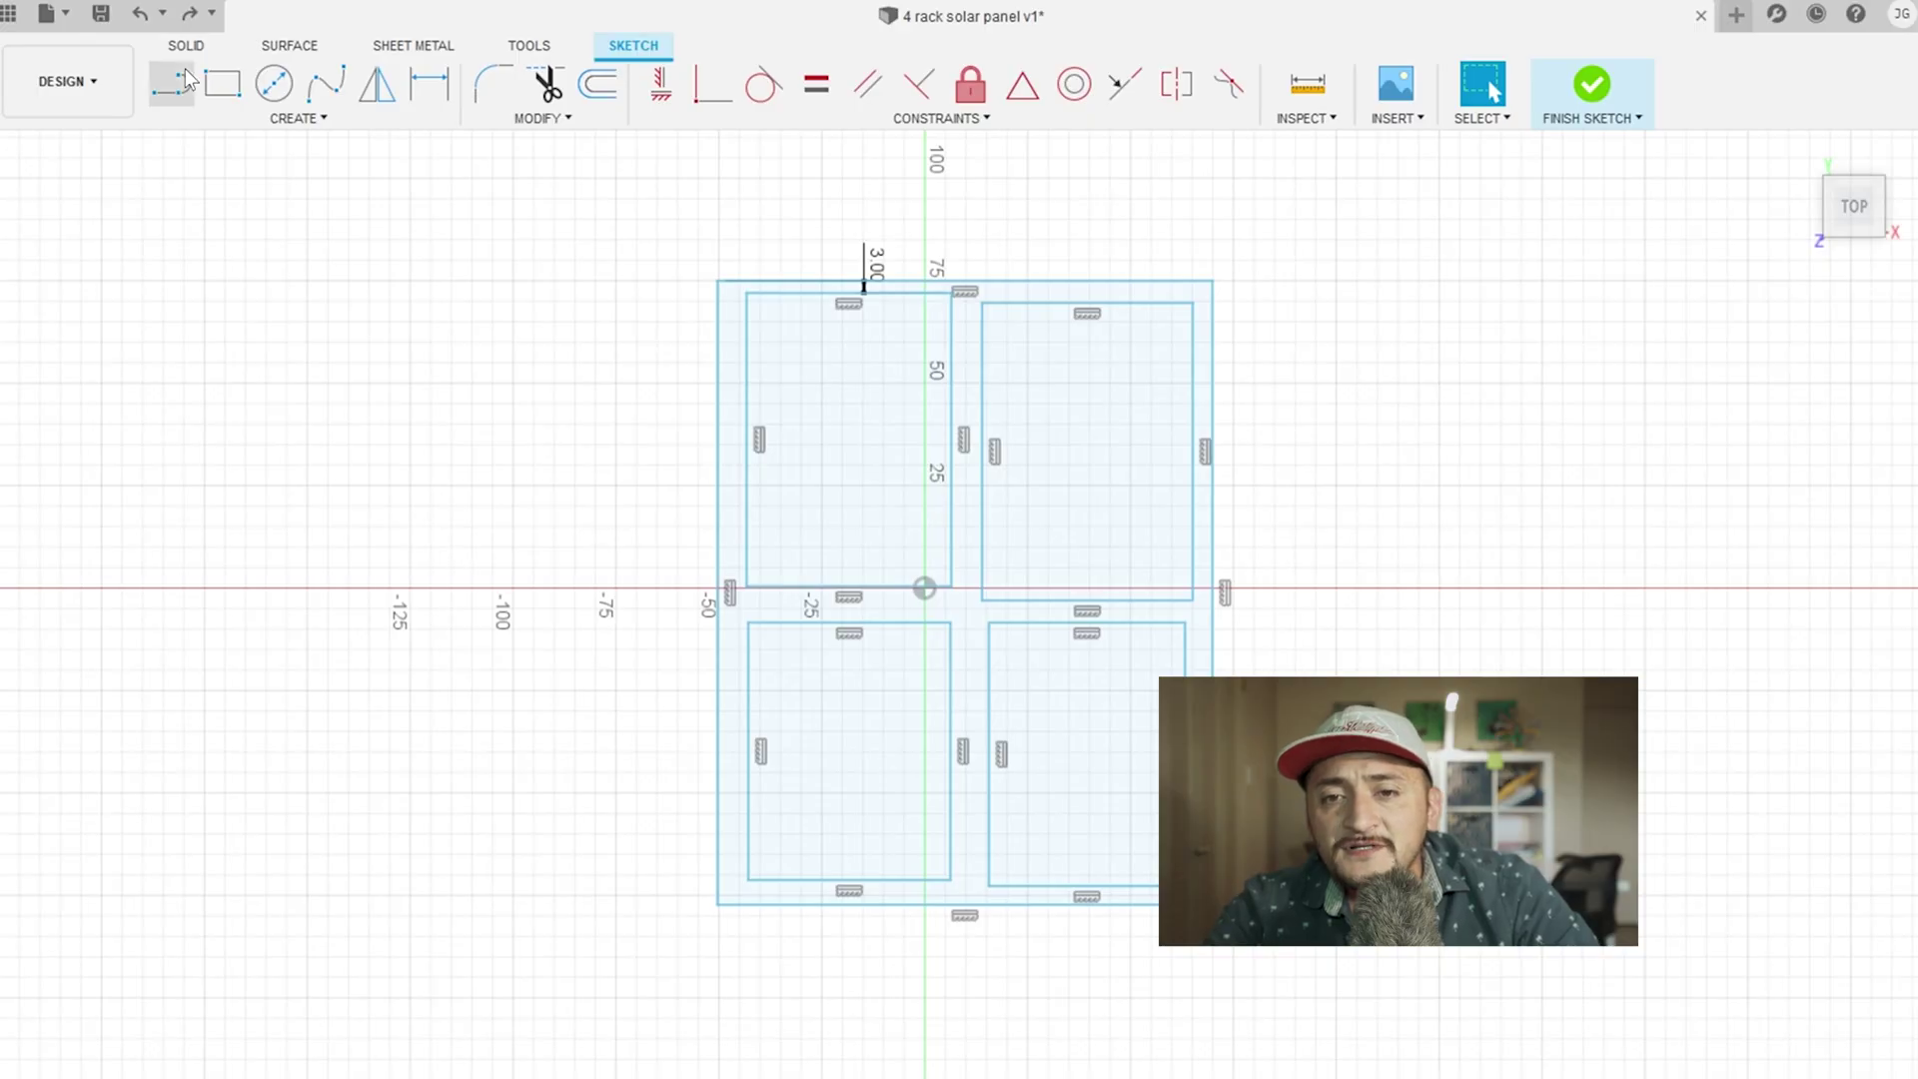
Step: Draw Ø30 circles centred on the base rectangle's left and right edge midpoints
key(c)
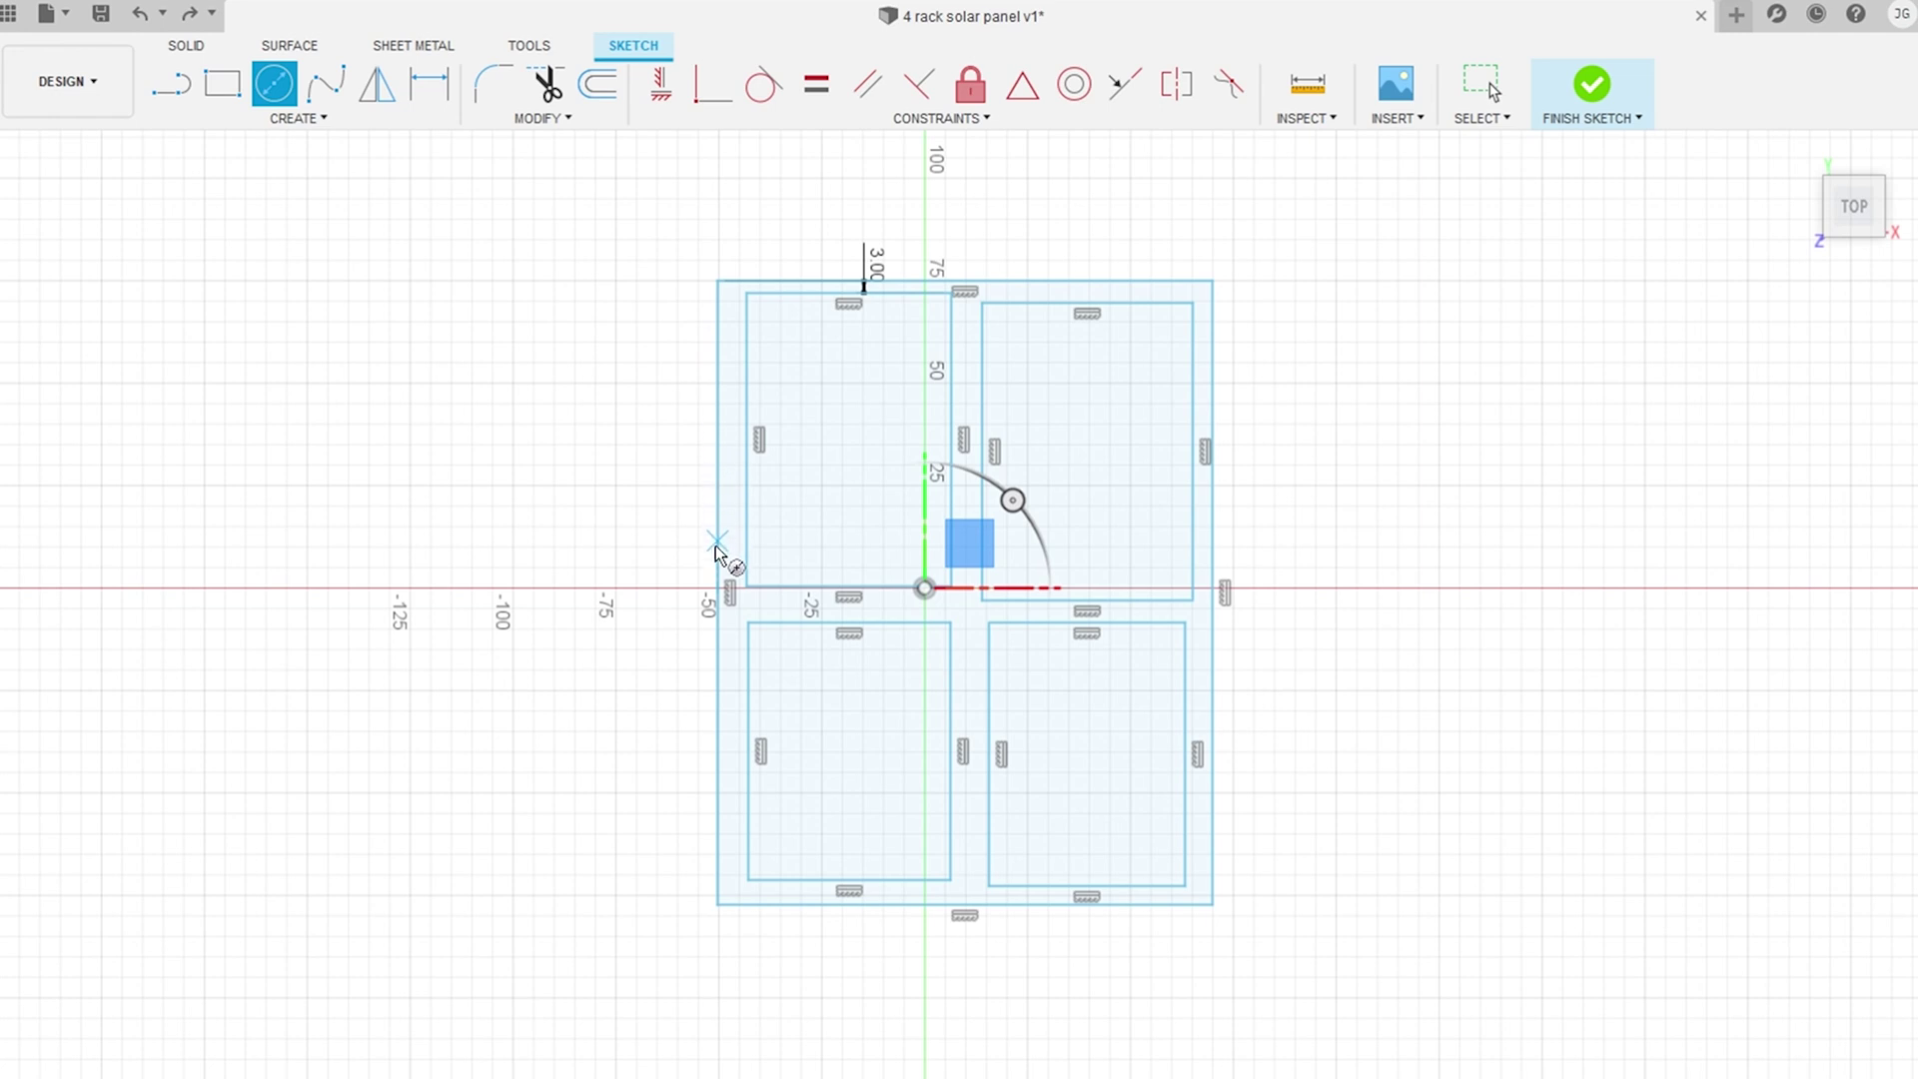
click(717, 593)
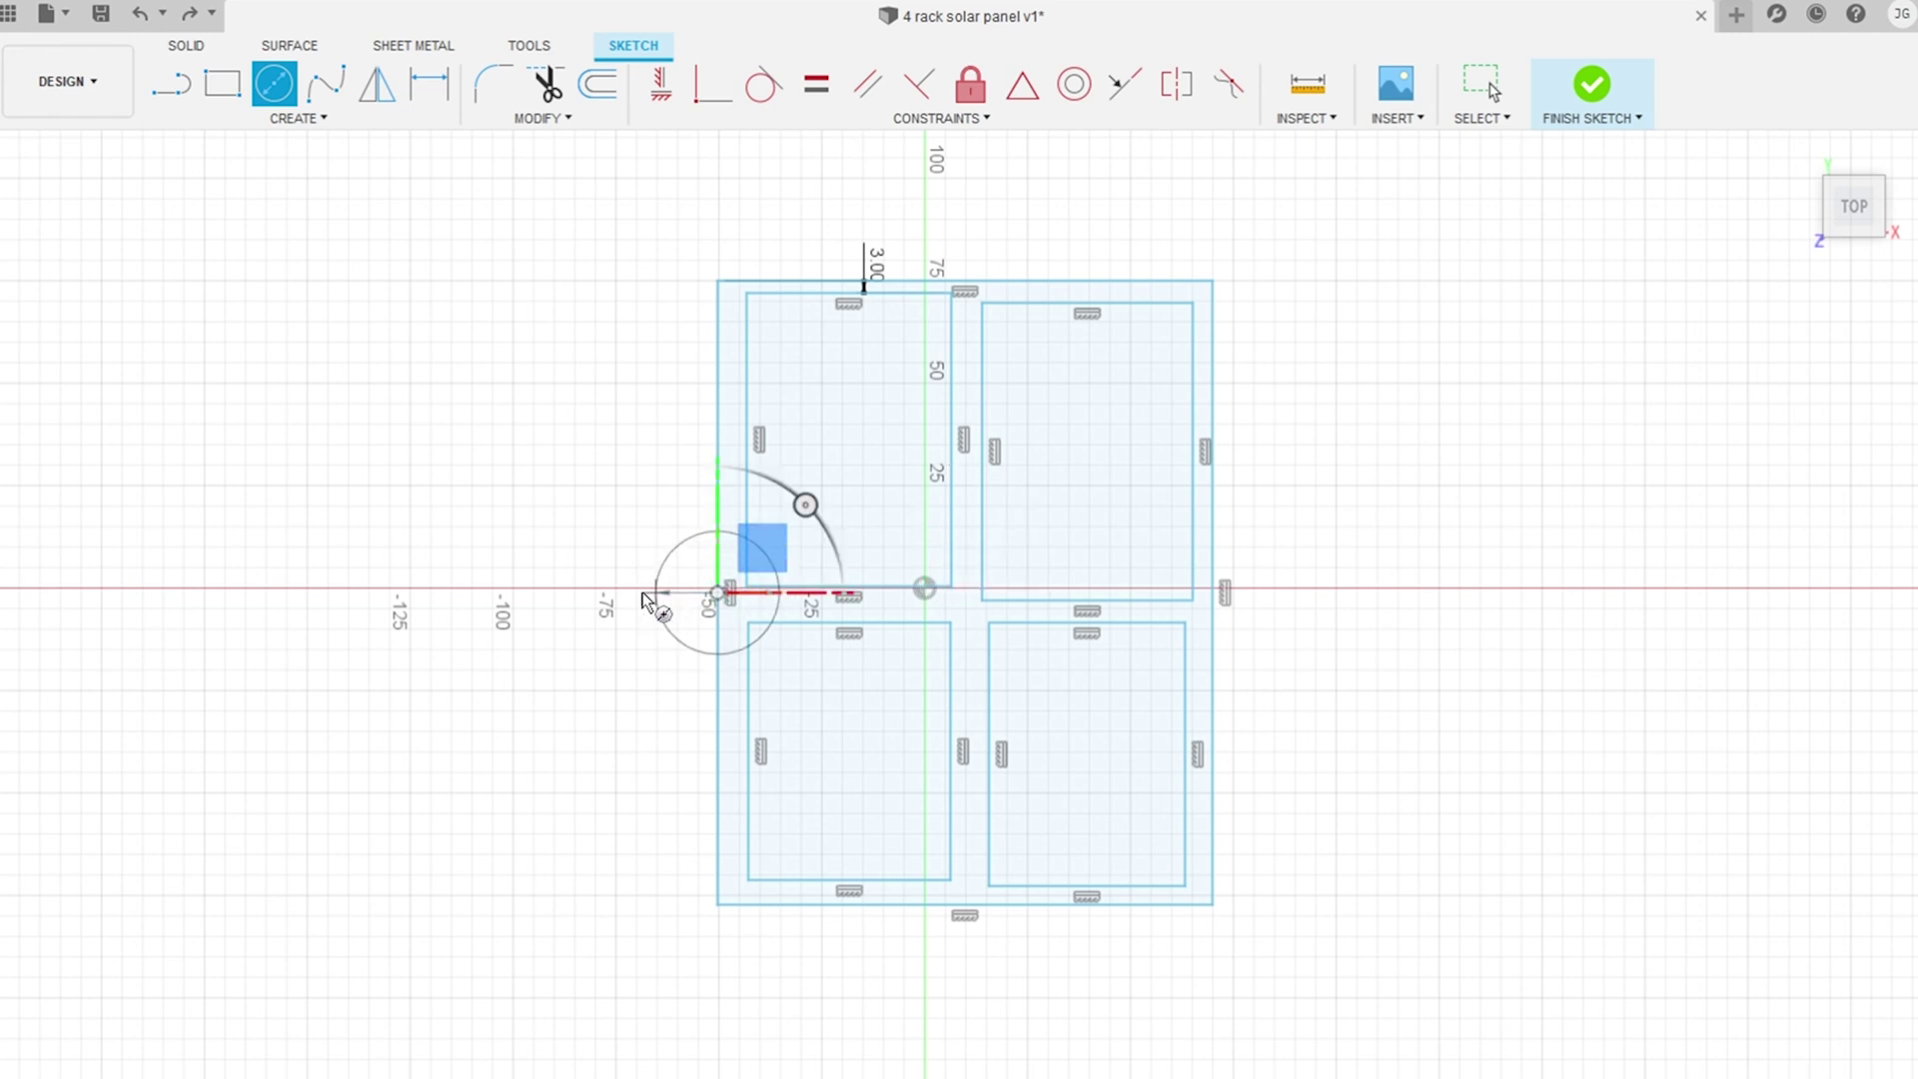
key(Return)
key(Escape)
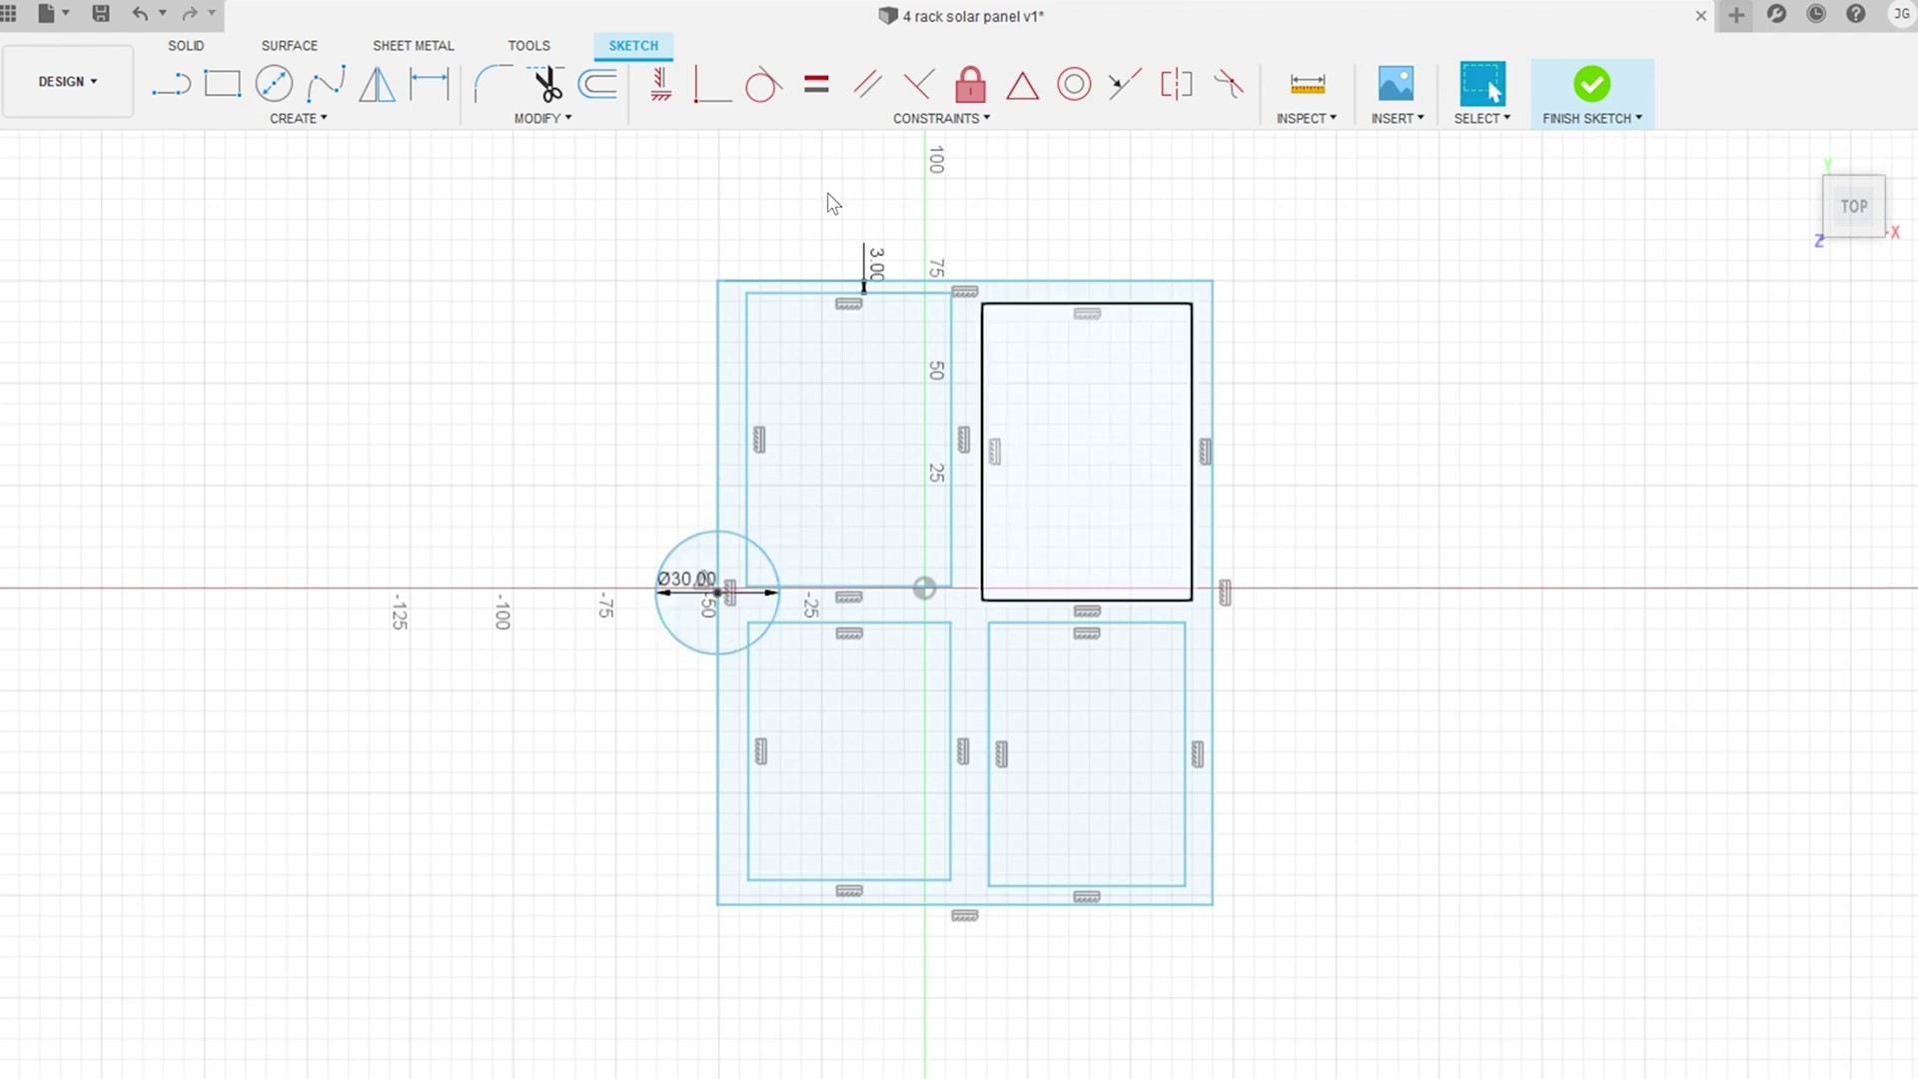
click(274, 84)
click(924, 587)
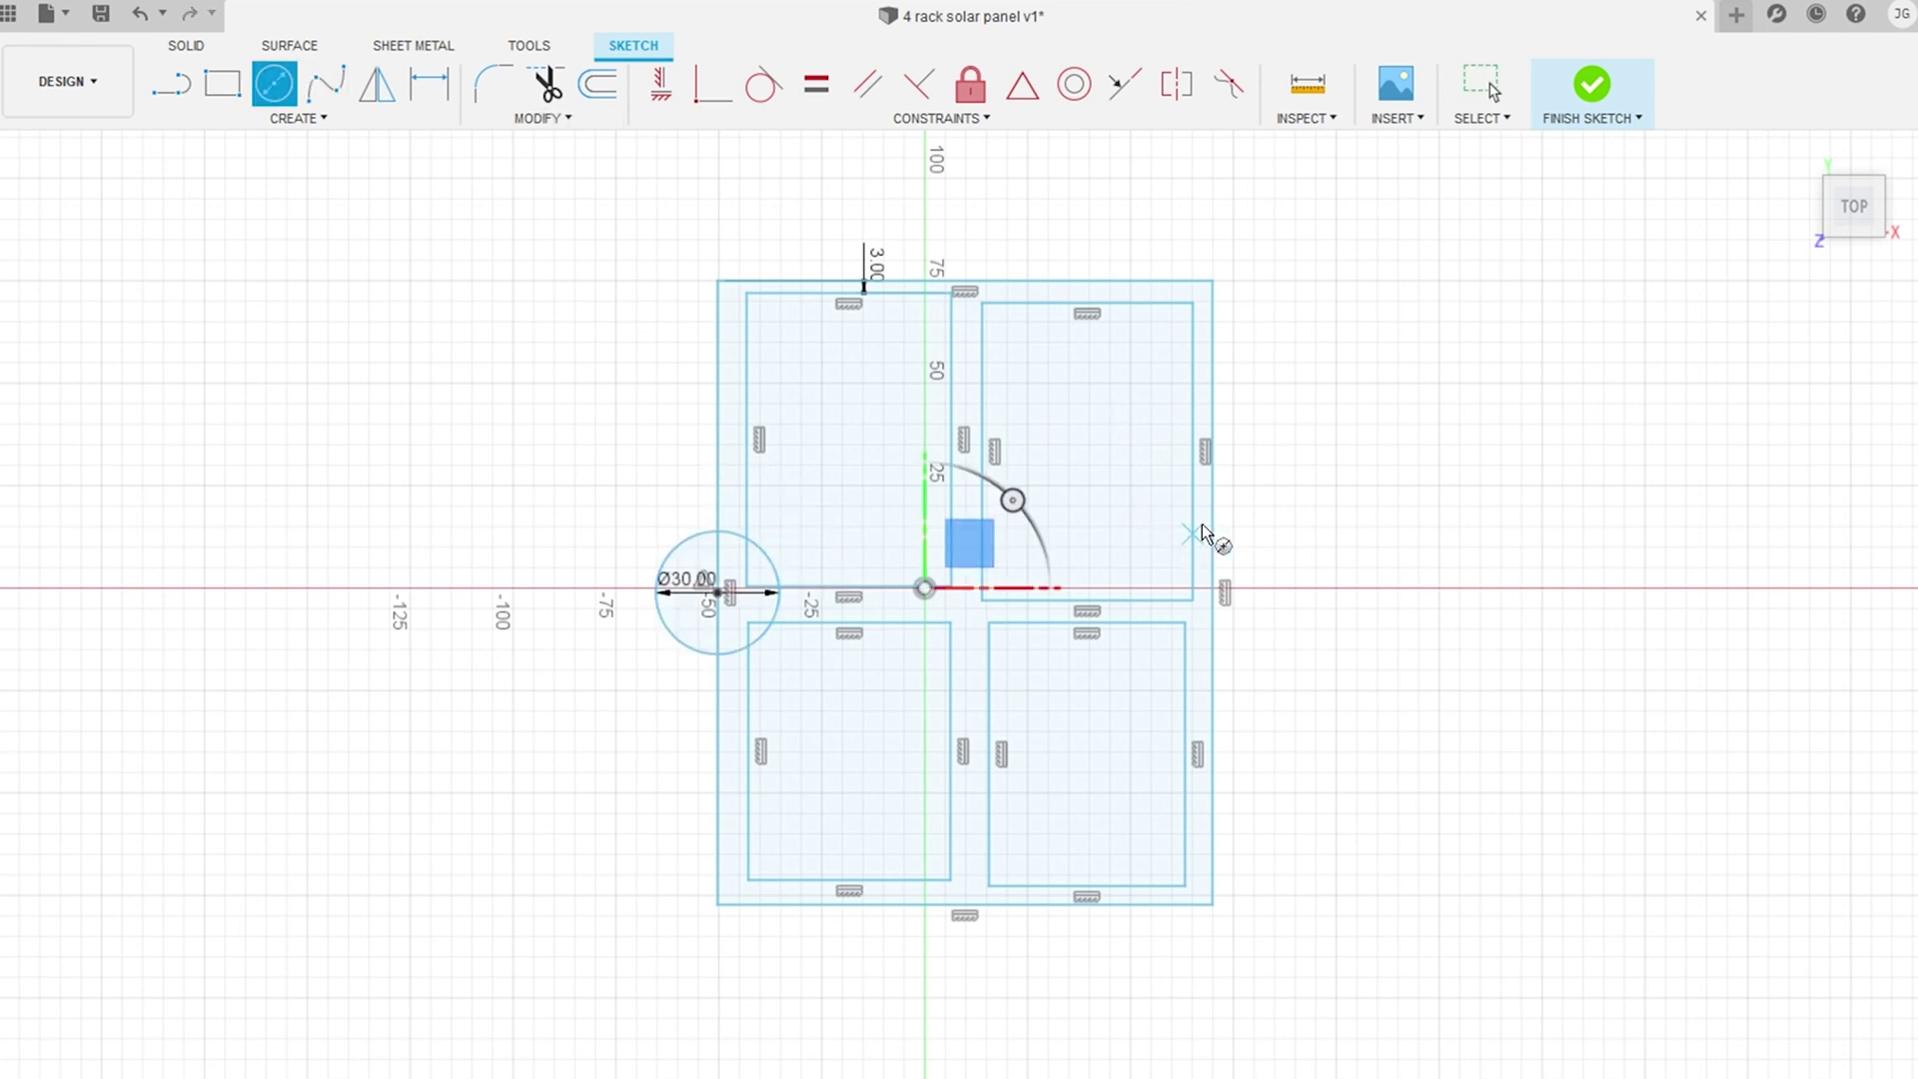
click(1211, 592)
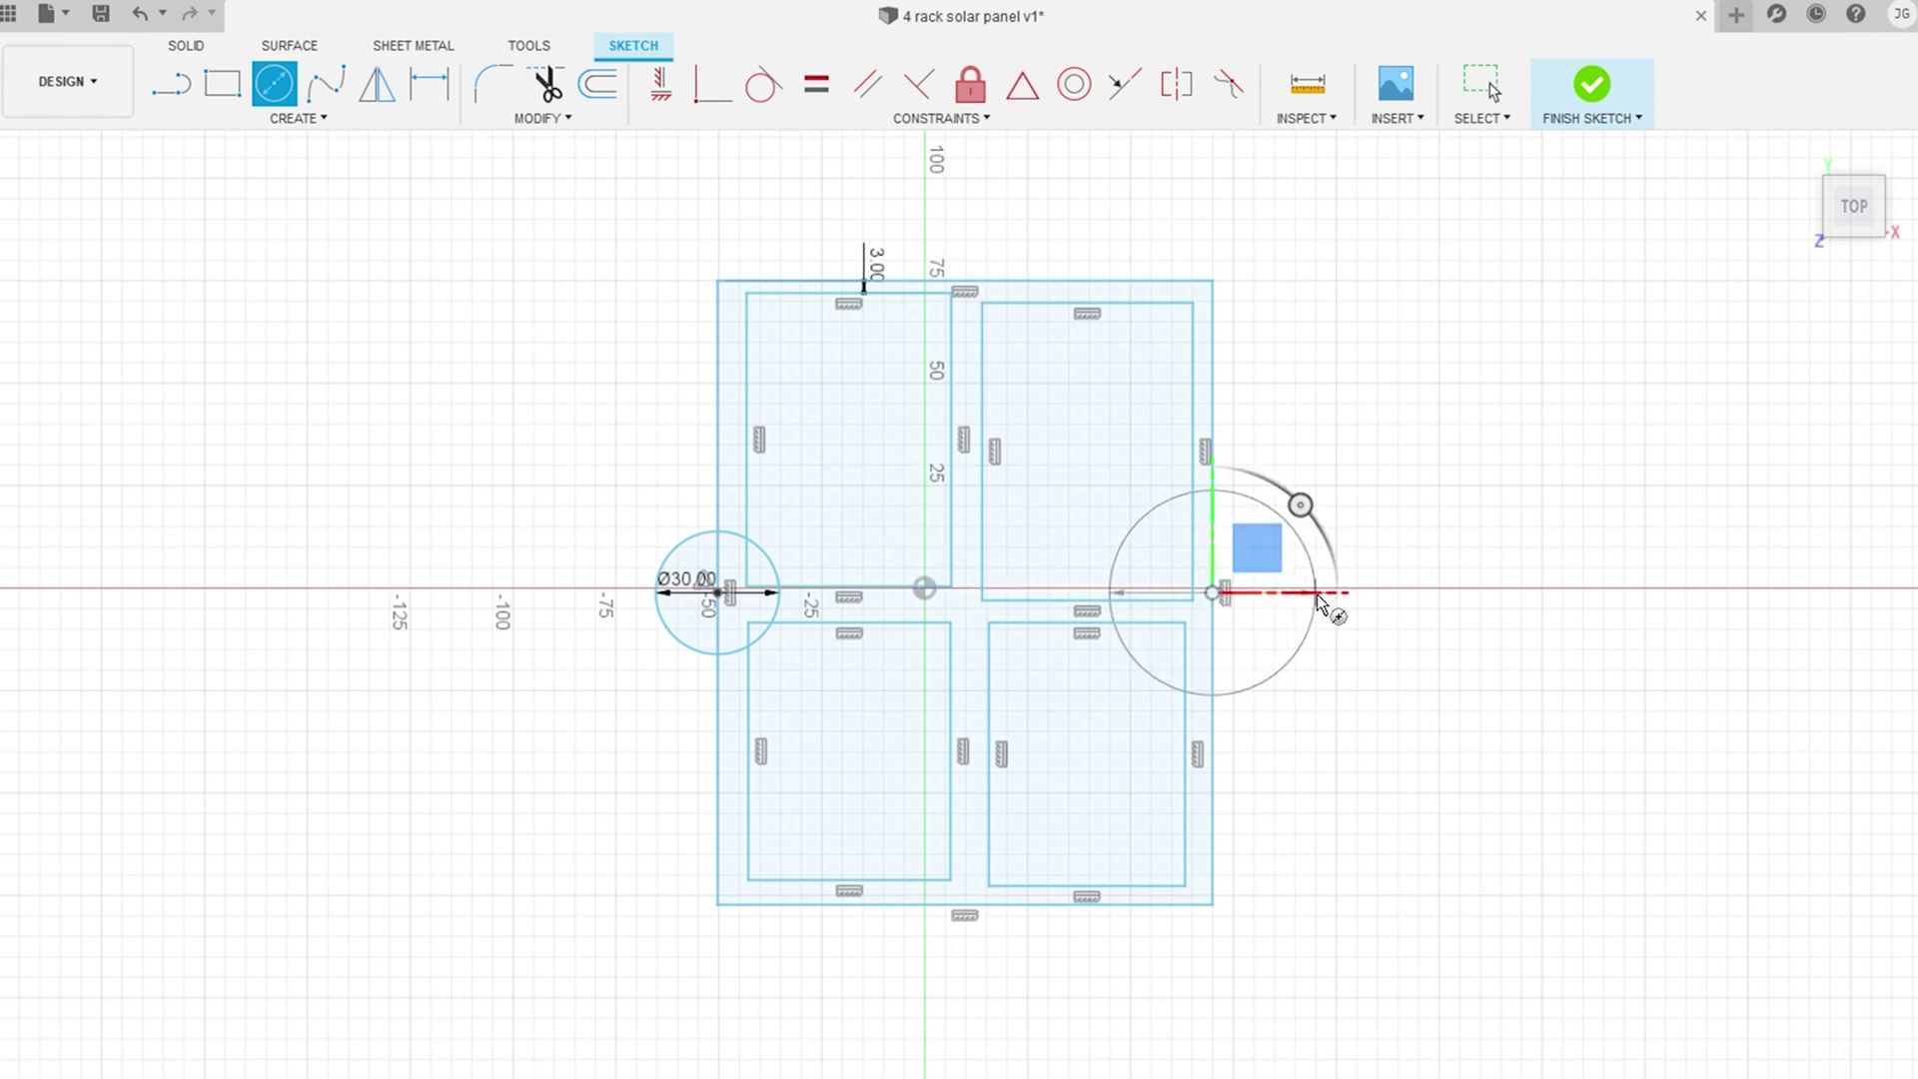
key(Return)
key(Escape)
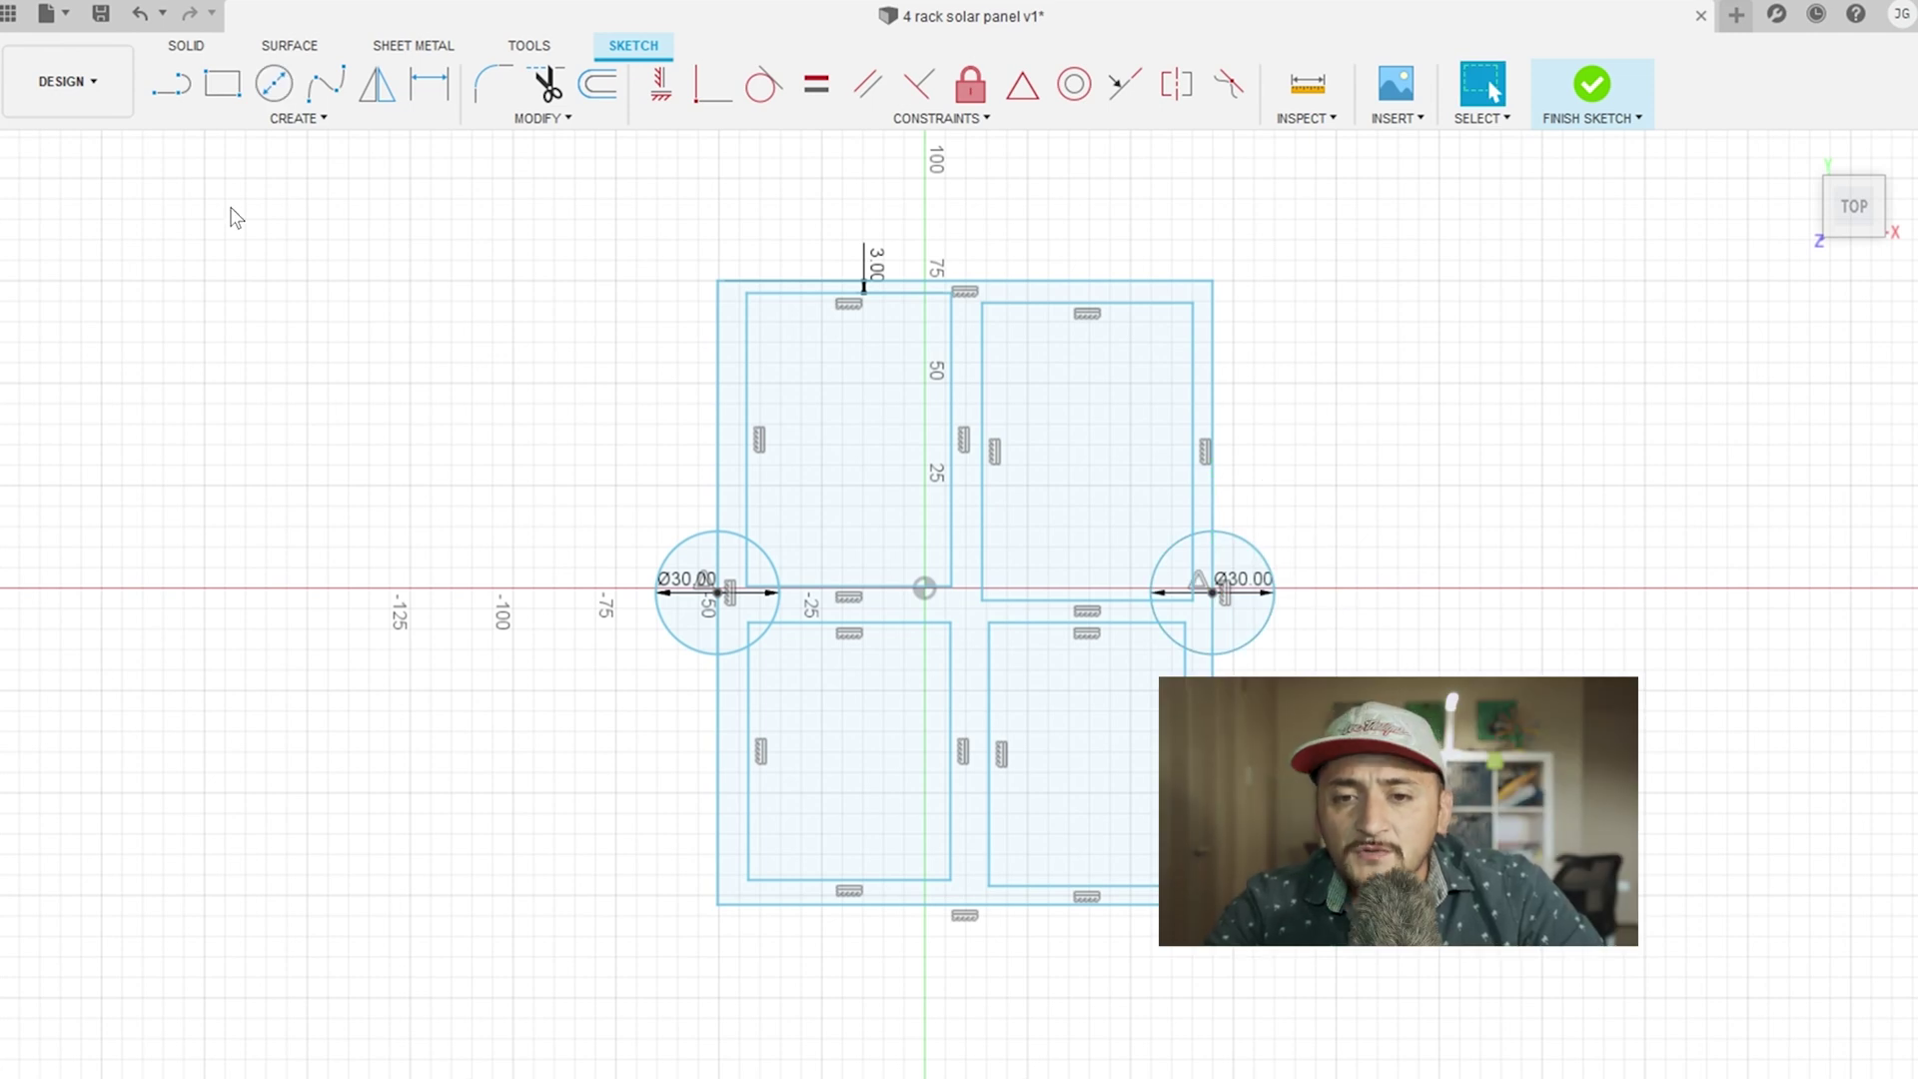
Step: Draw lines from each tab circle's centre out to its outer edge
key(l)
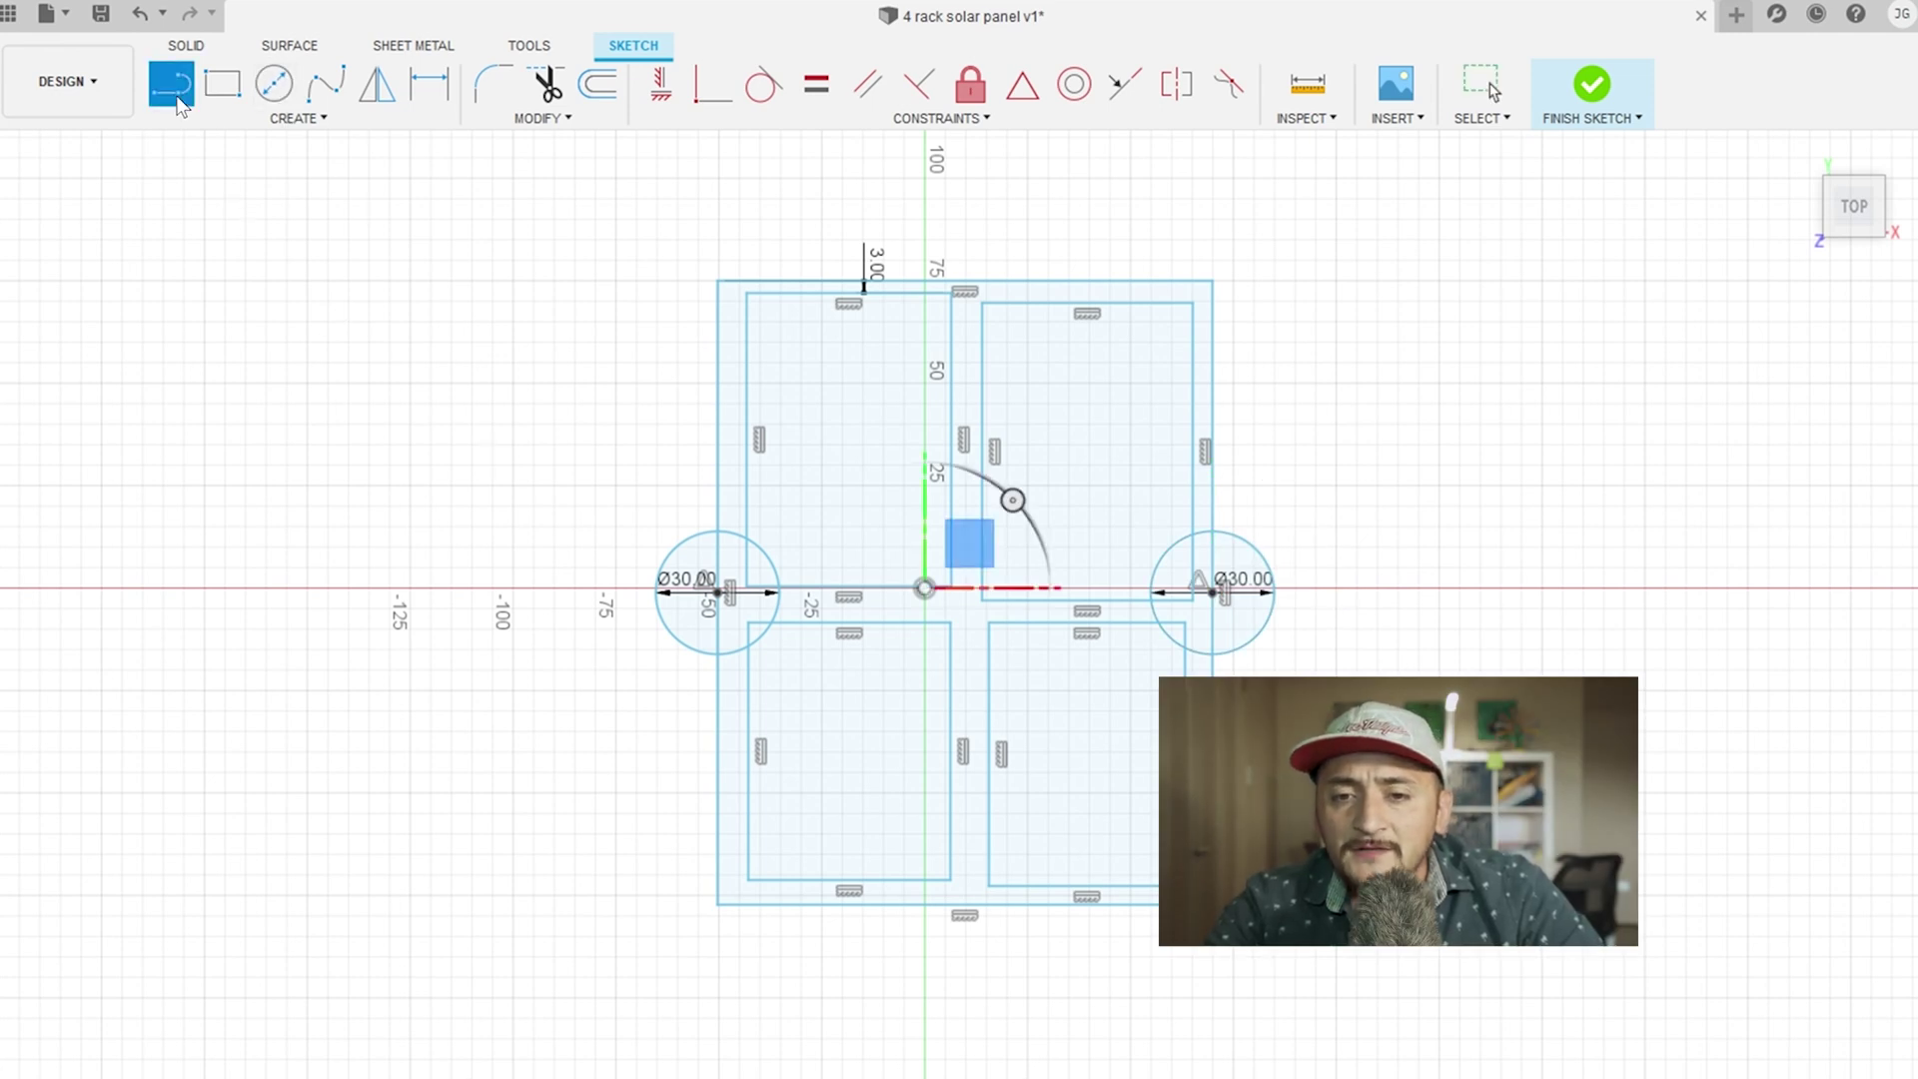
scroll(678, 543, up, 3)
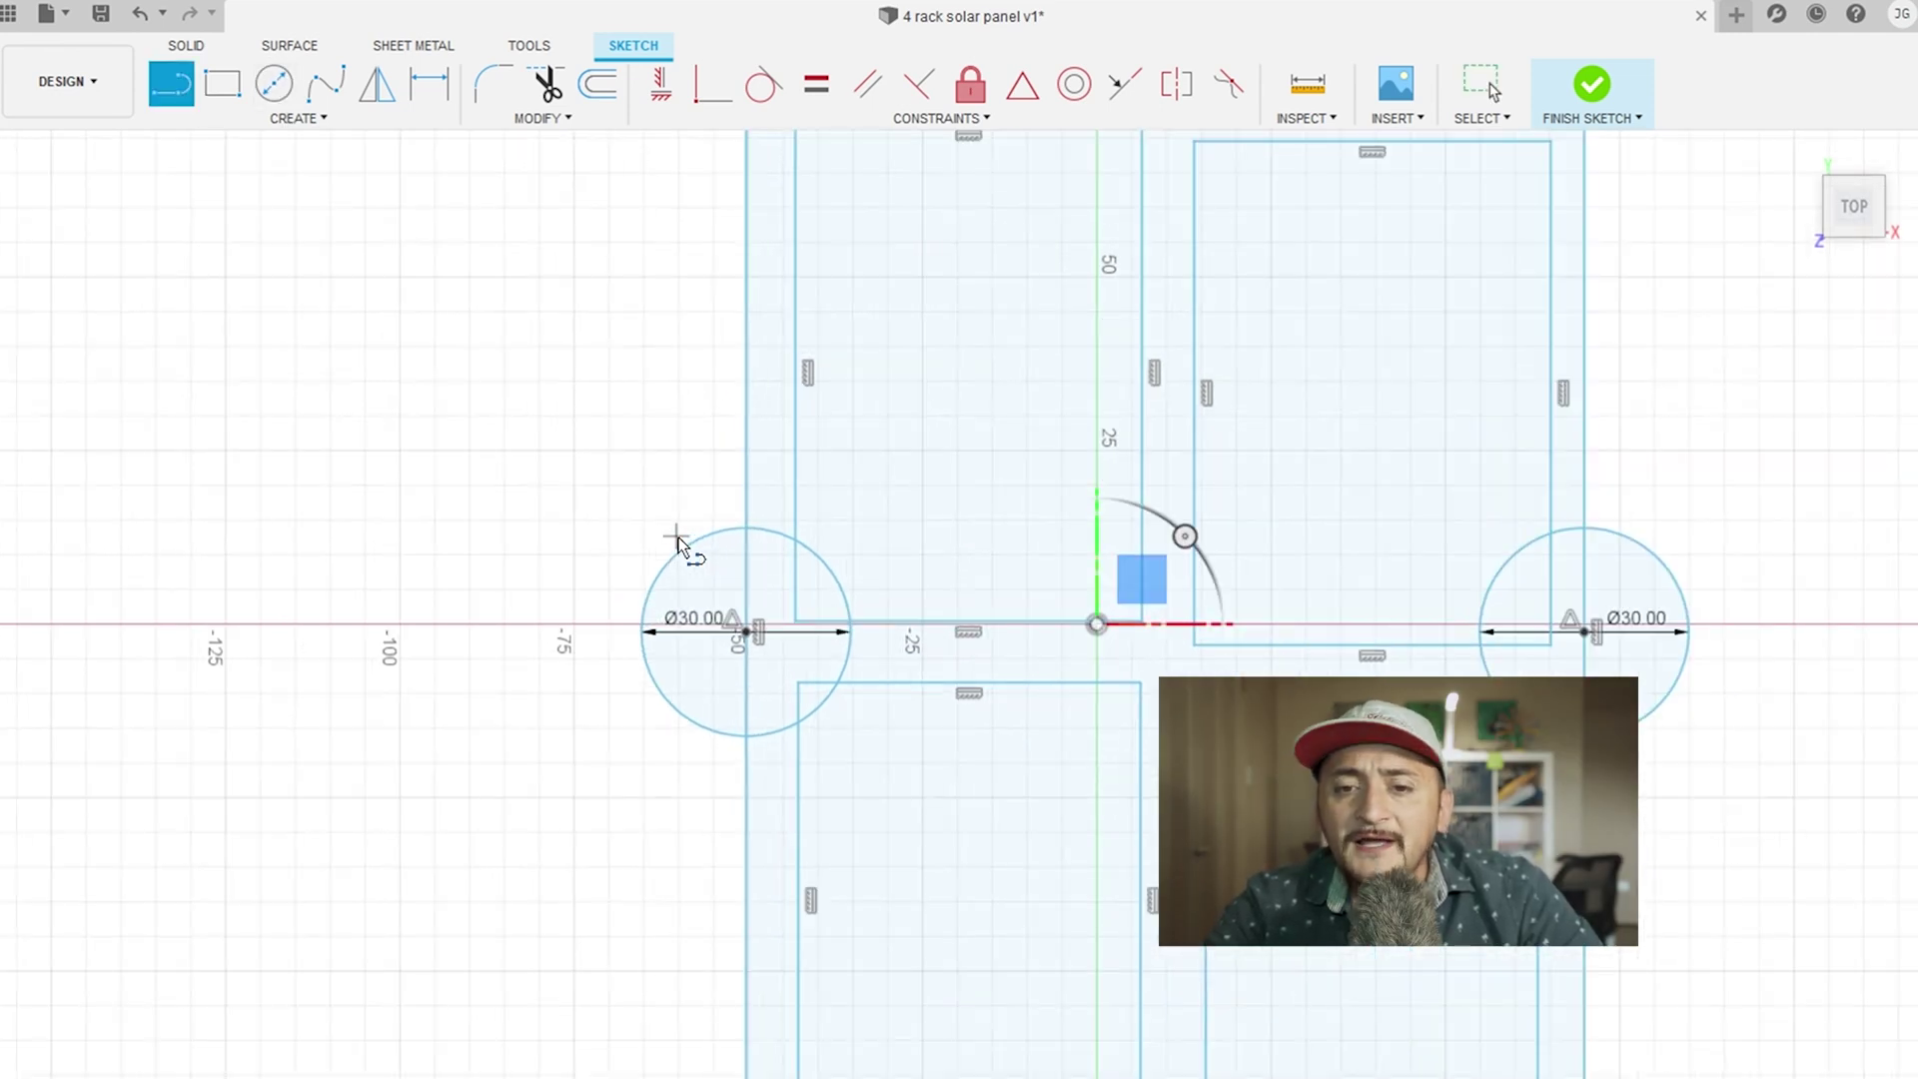
click(772, 666)
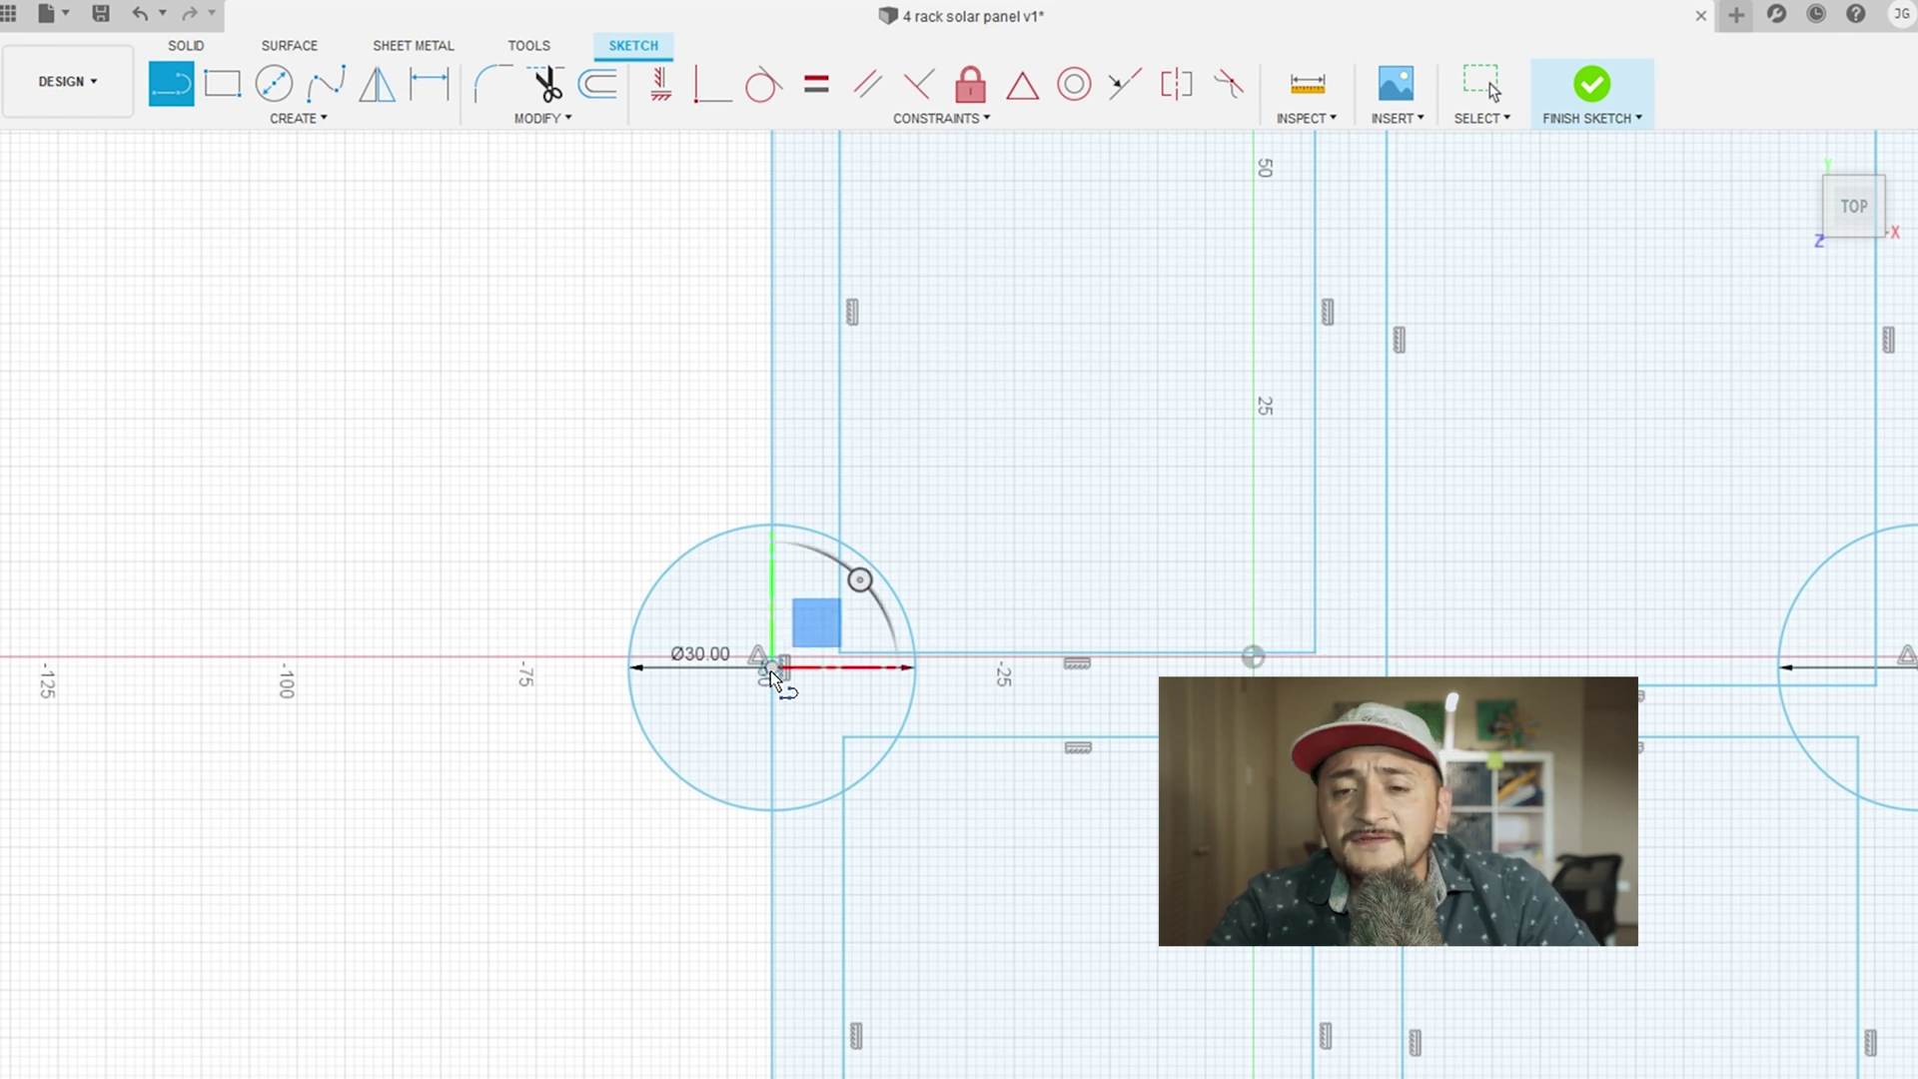
click(631, 668)
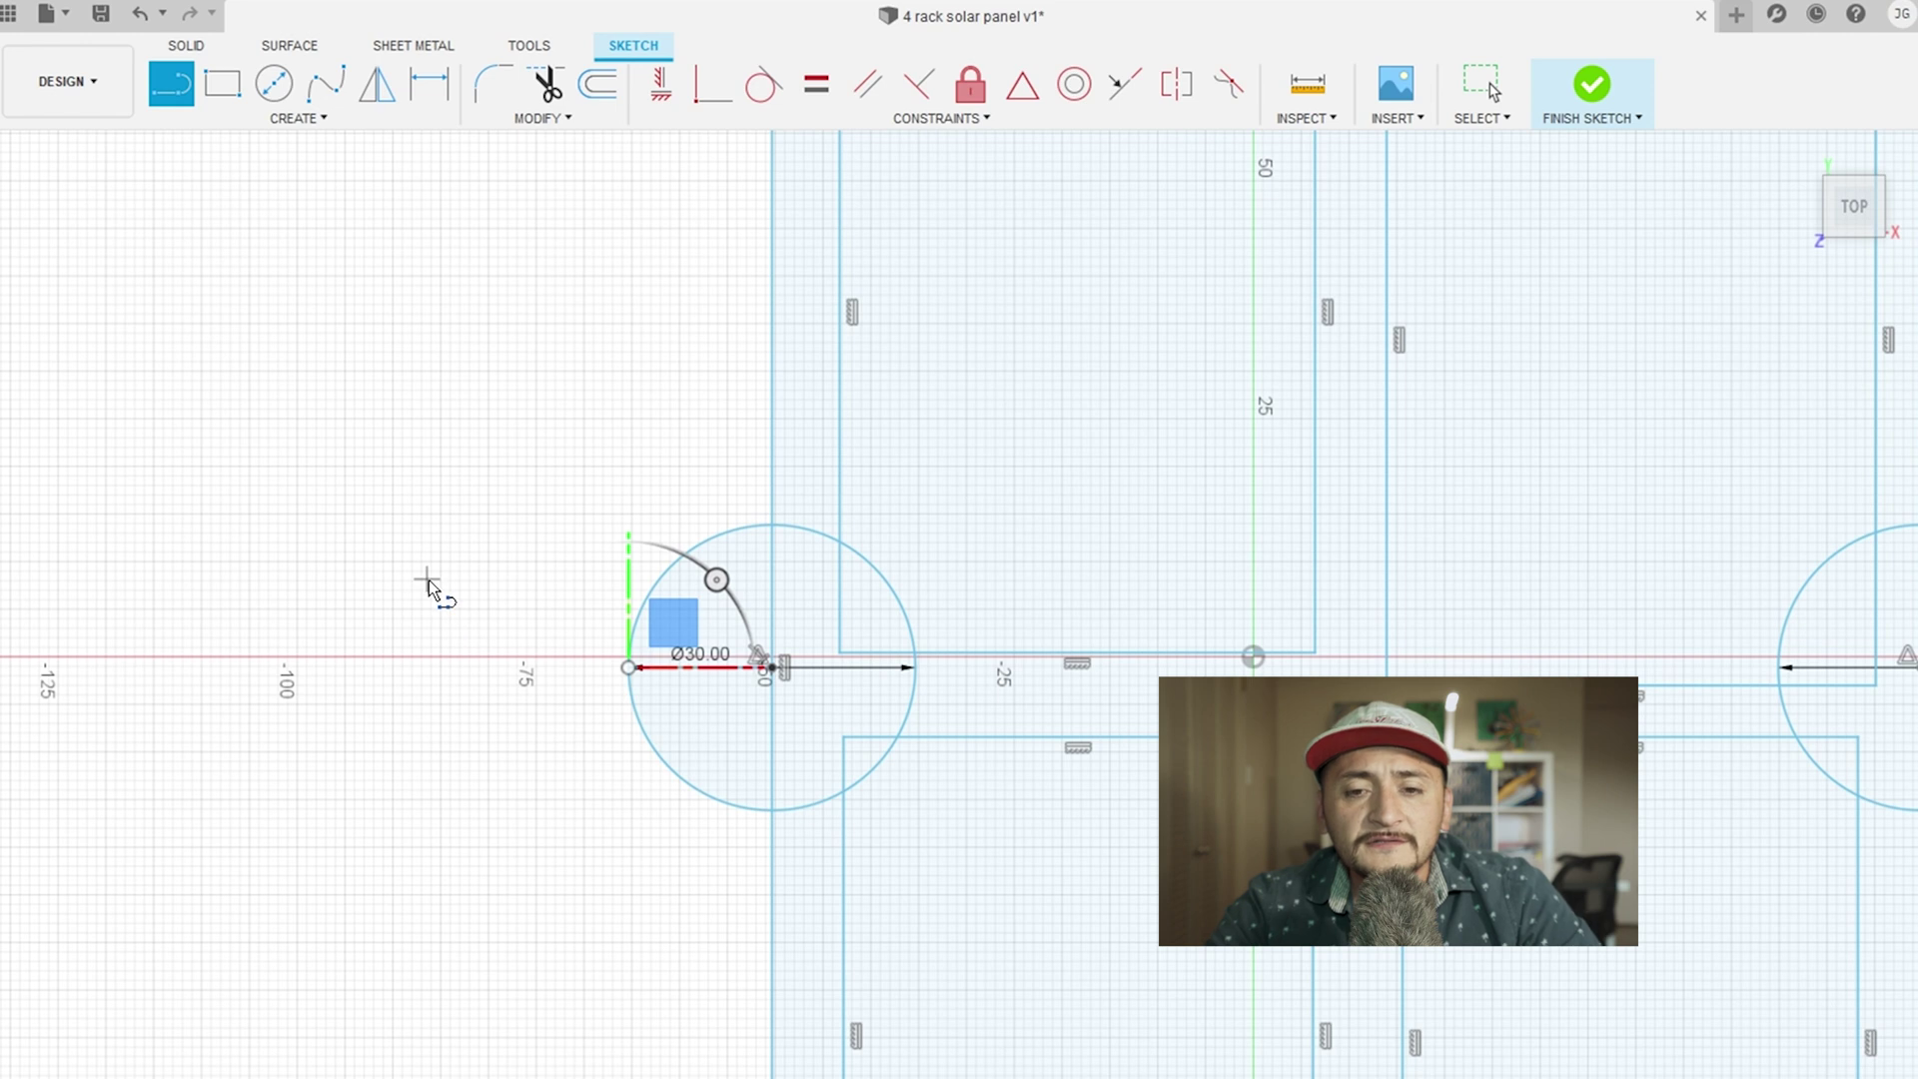
scroll(1077, 644, down, 5)
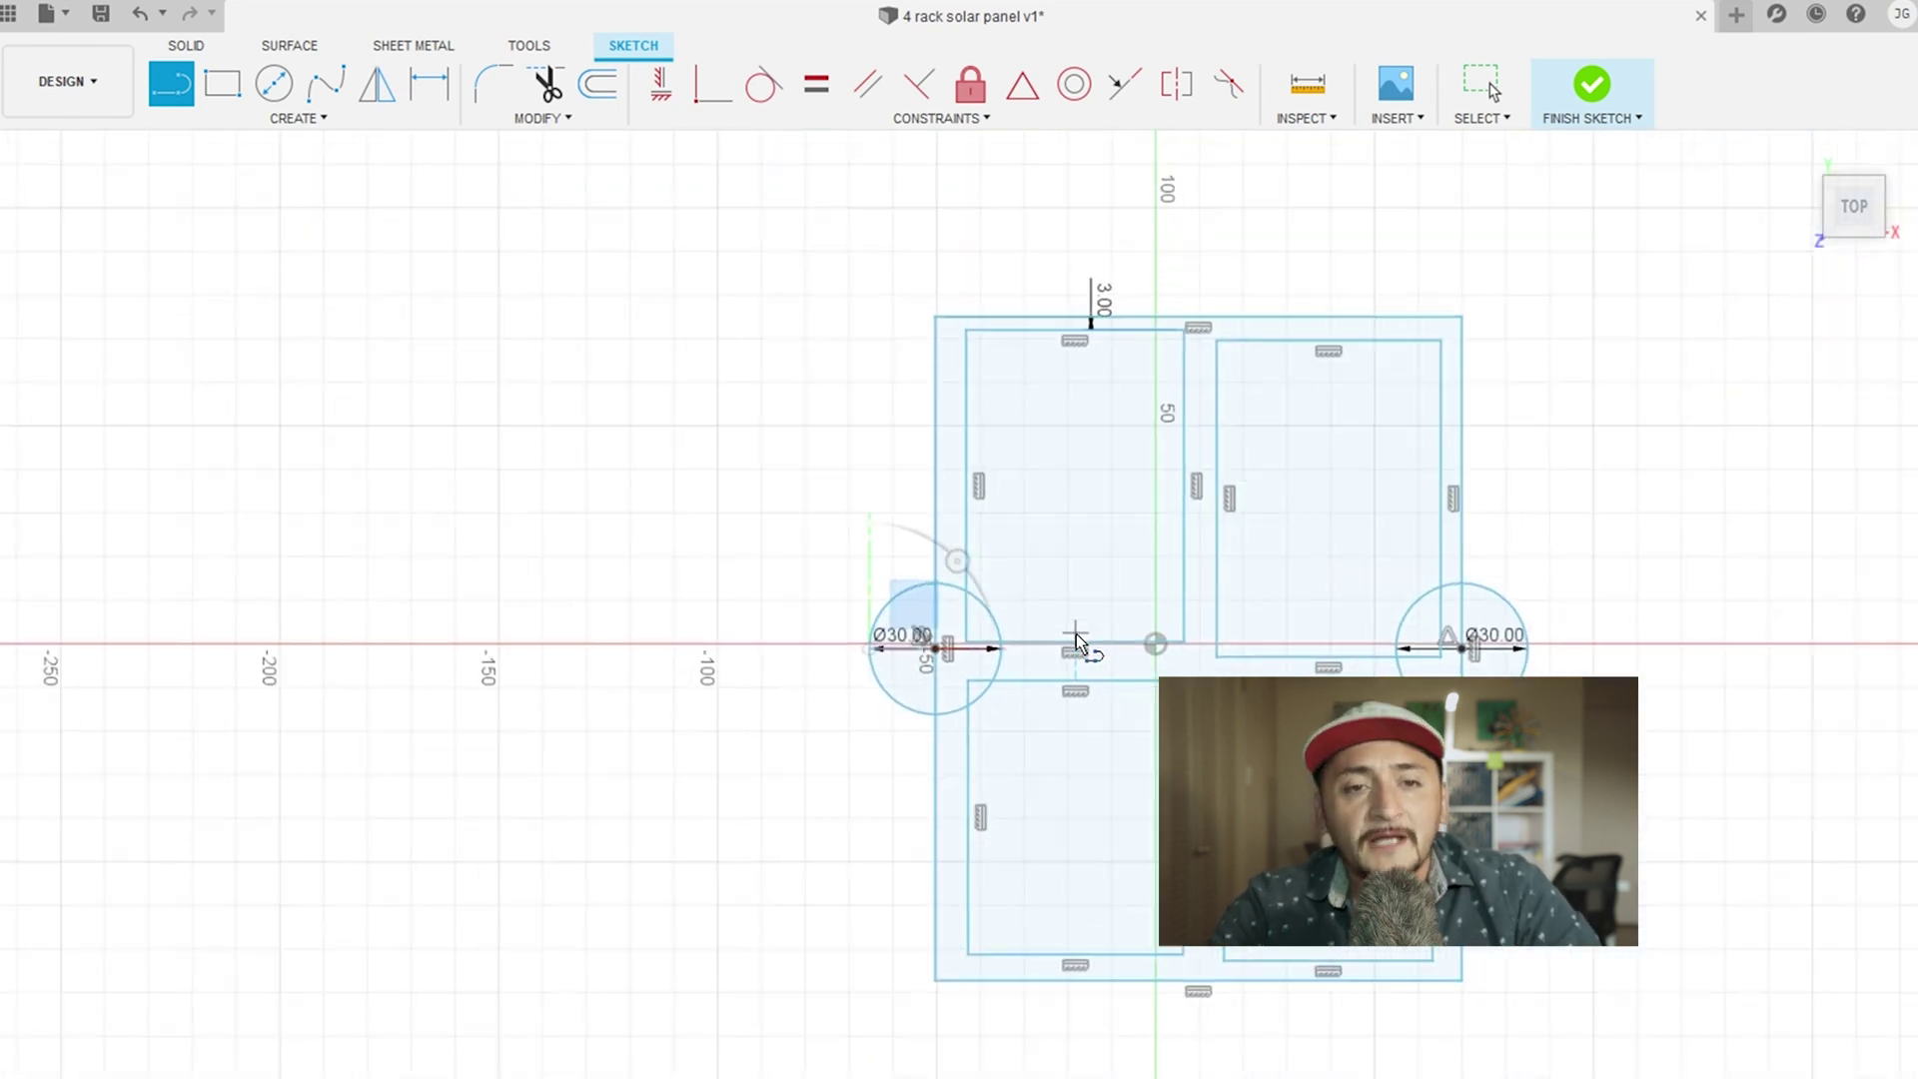
scroll(1435, 668, up, 6)
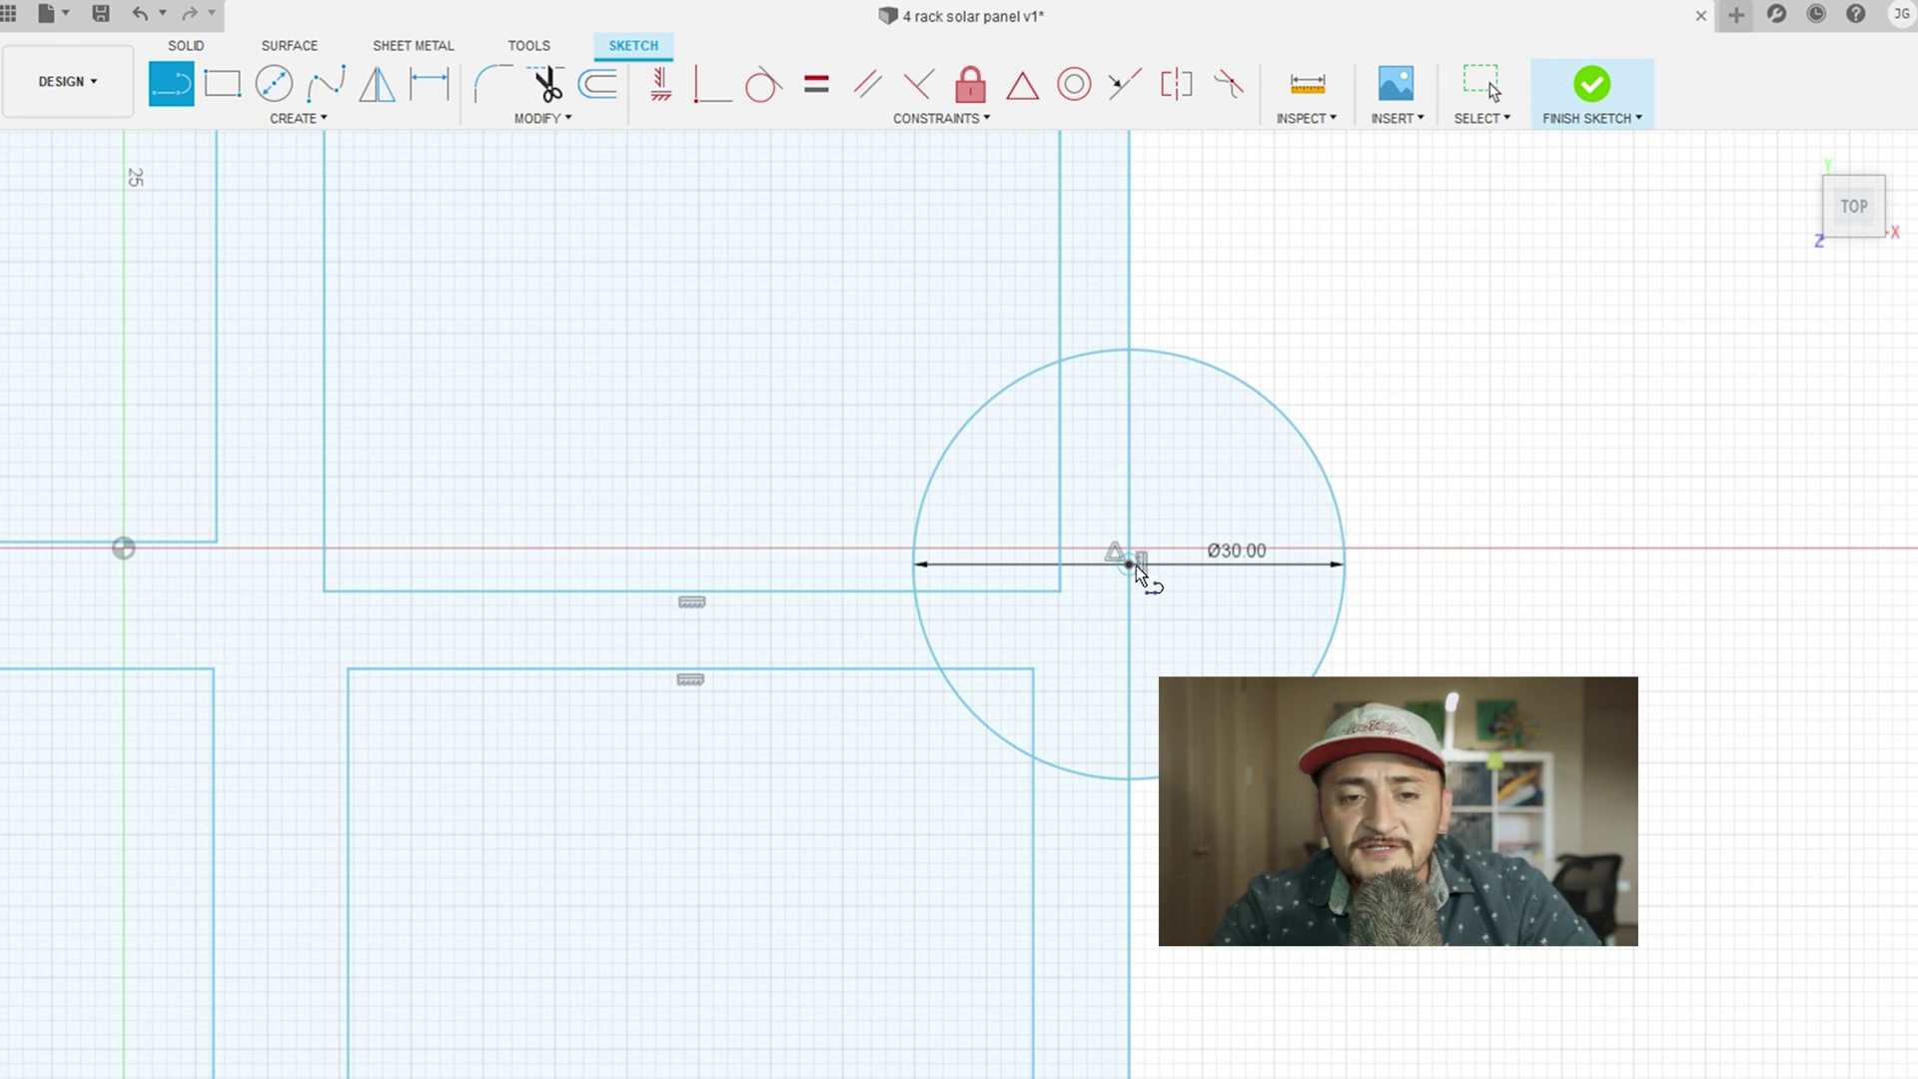
click(1130, 566)
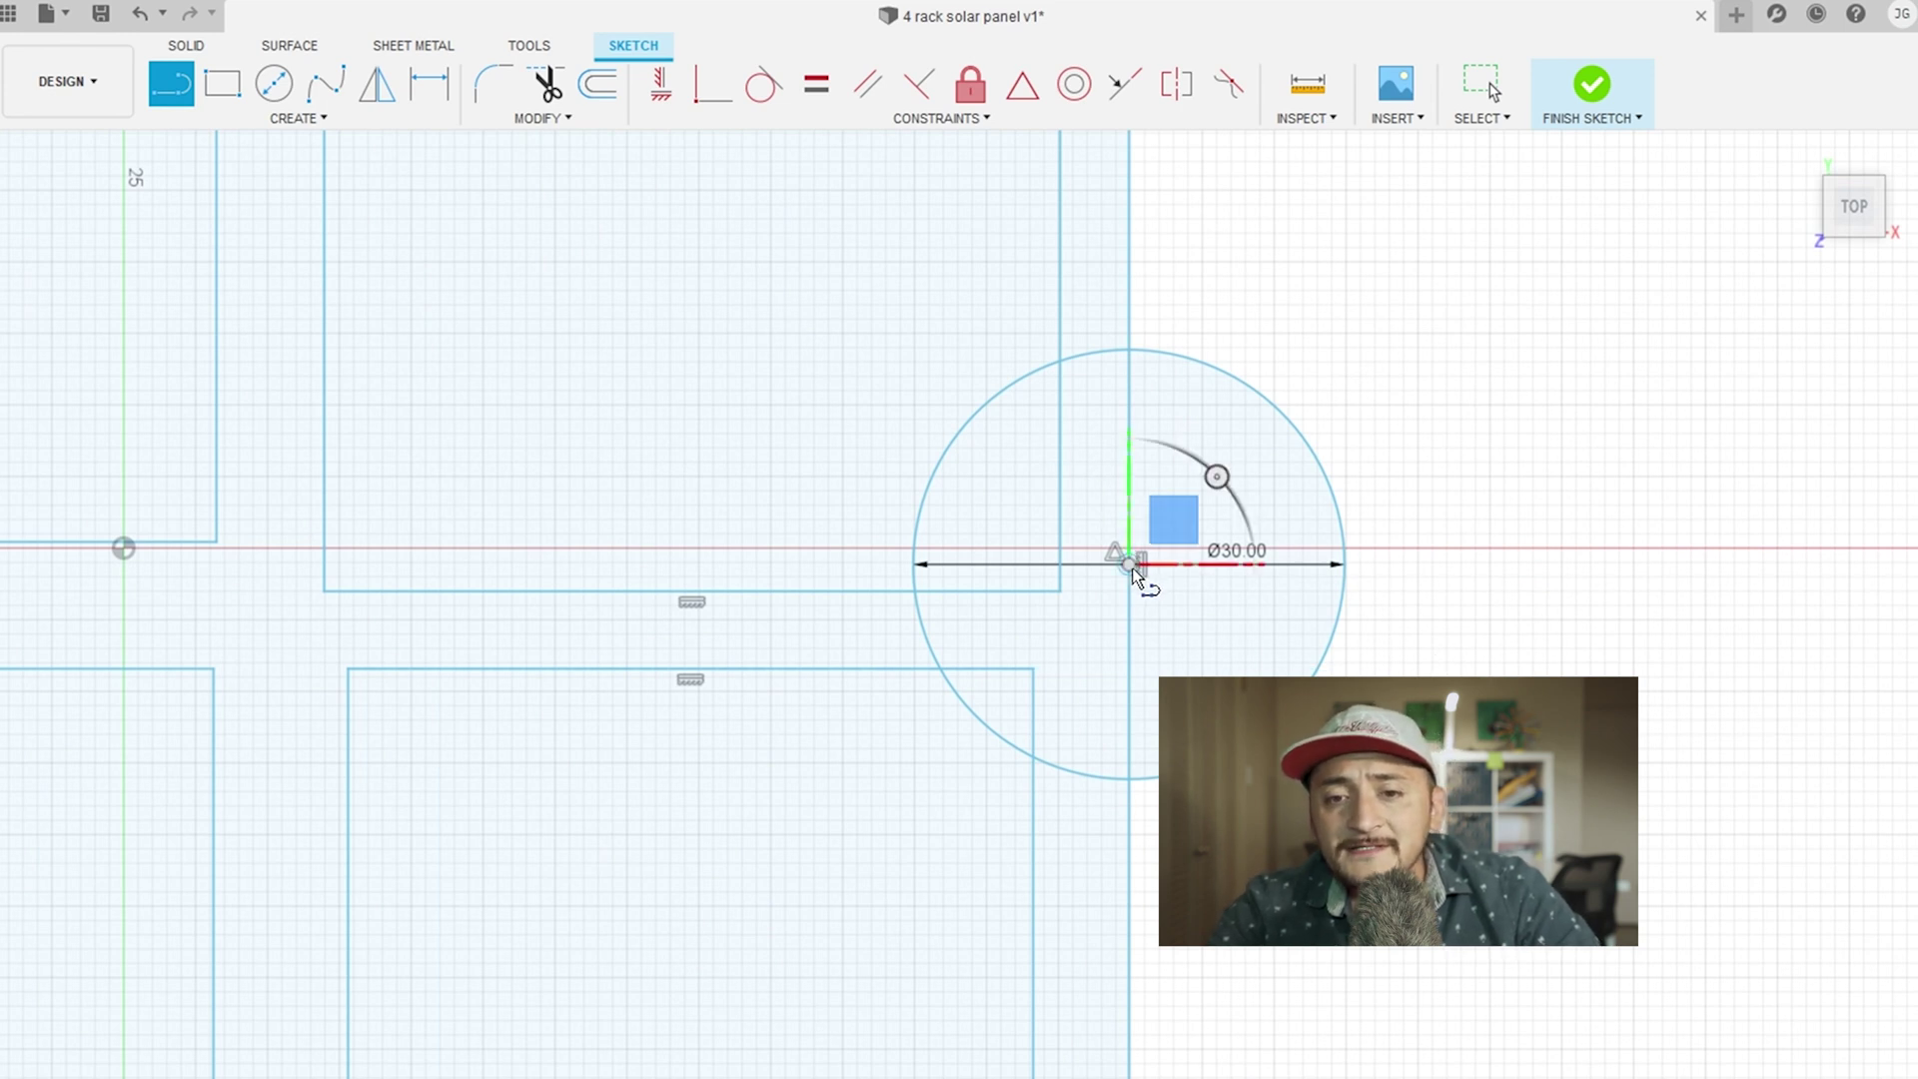
click(1346, 566)
scroll(1168, 459, down, 4)
scroll(1168, 458, down, 3)
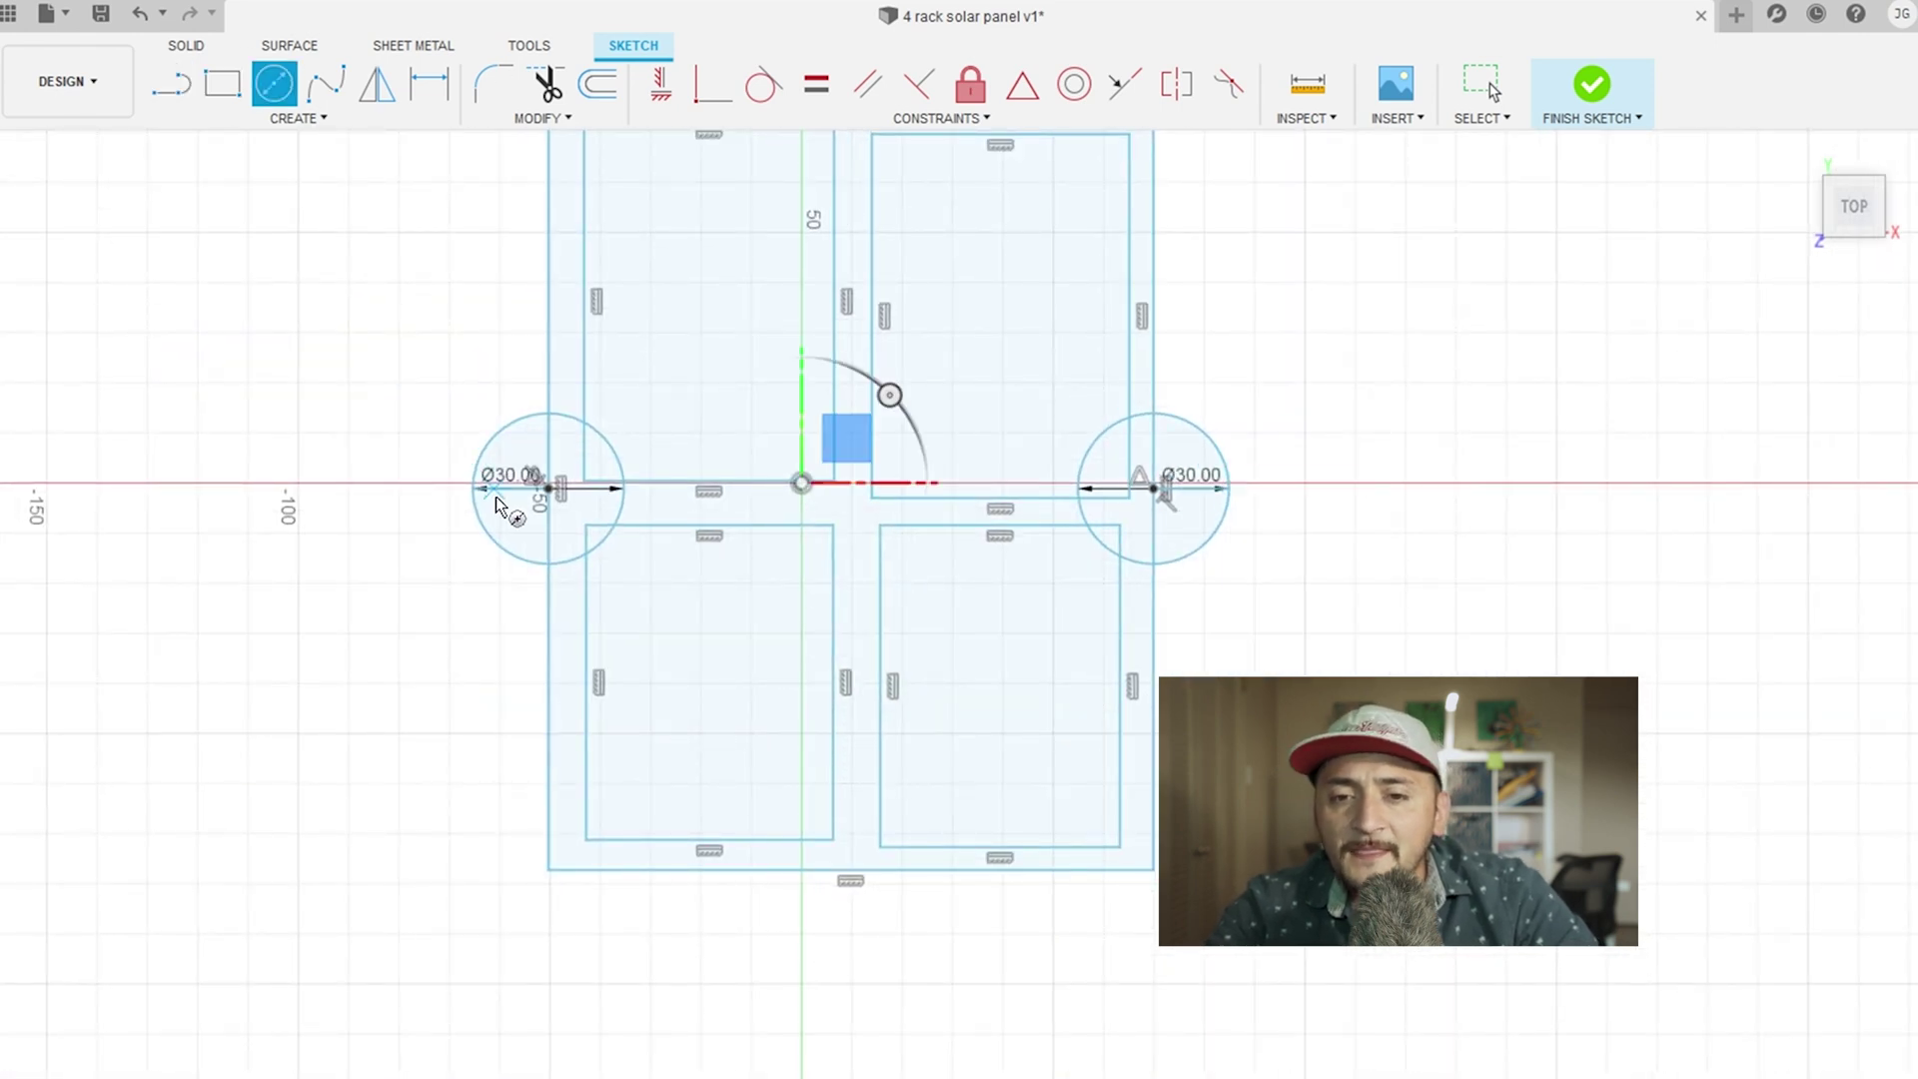
scroll(499, 505, up, 5)
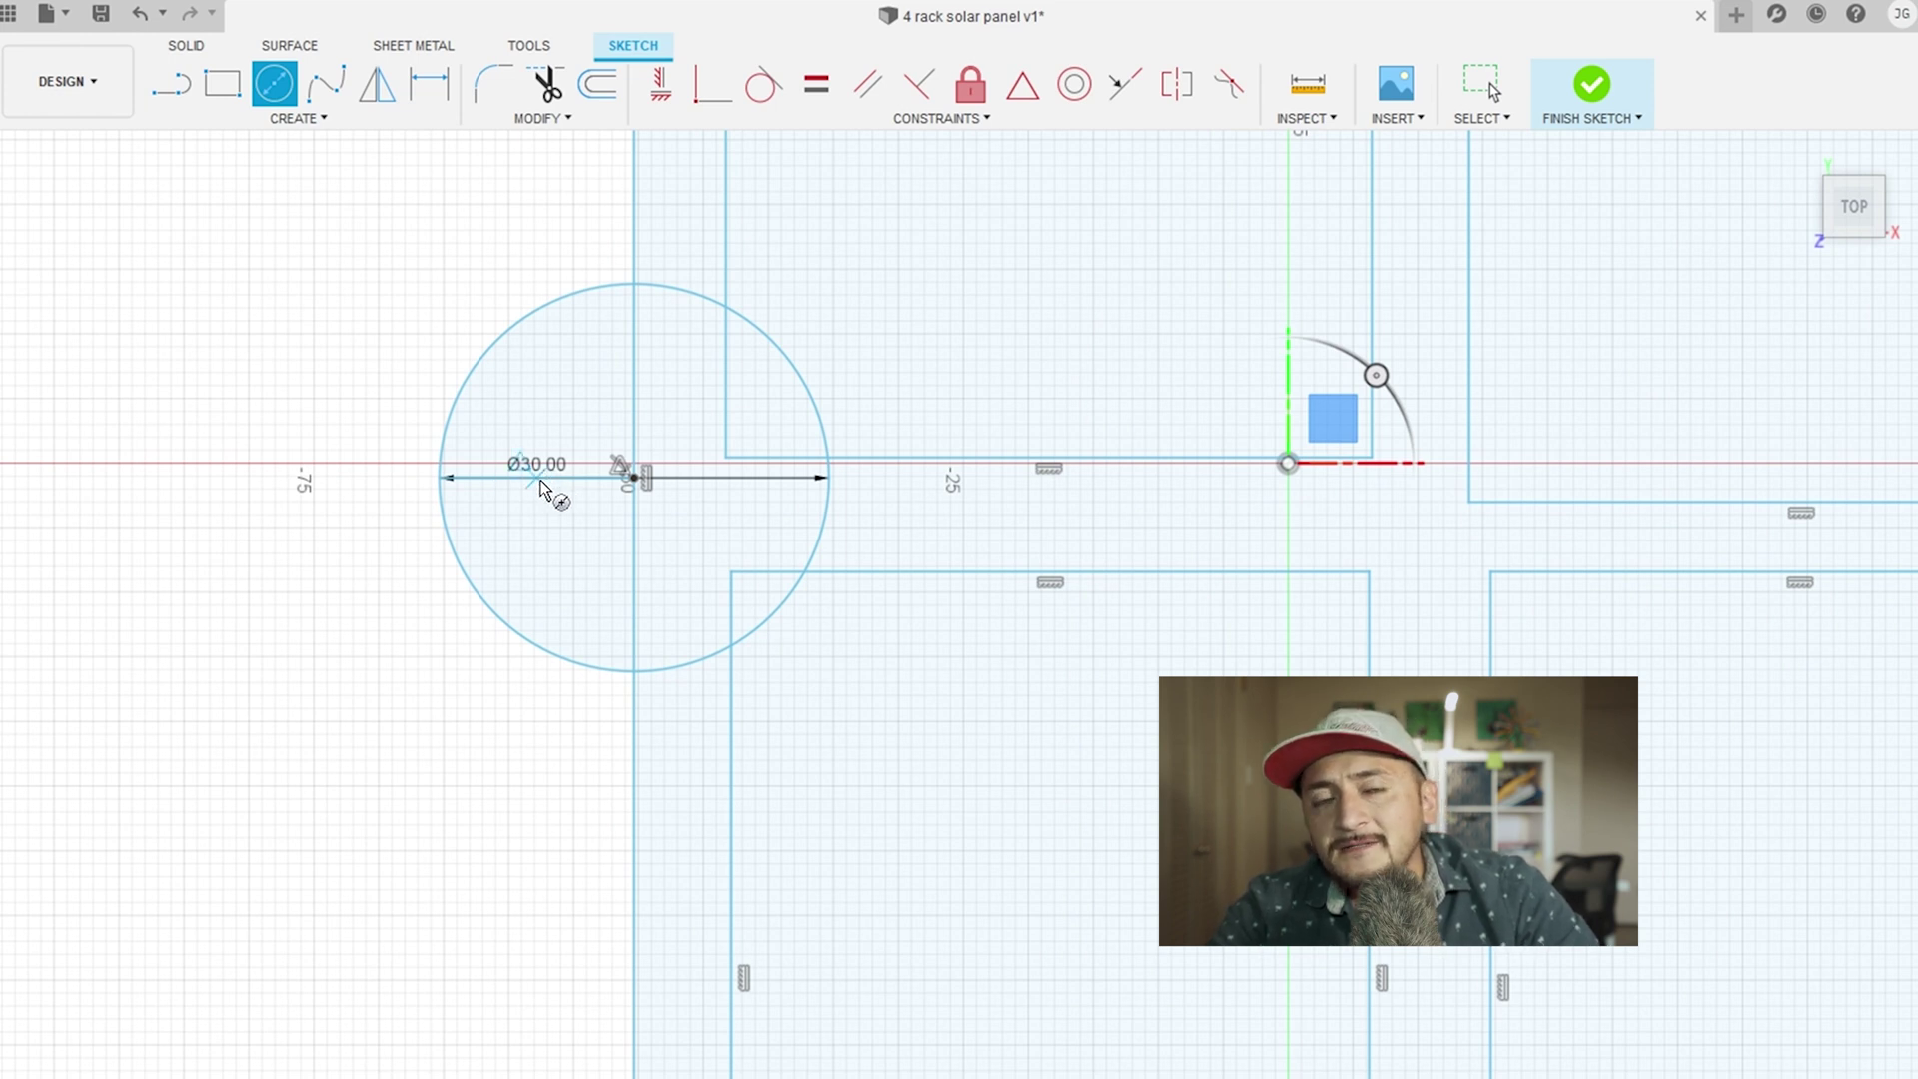
Step: Place a small hole circle inside the left tab, left of its centre
click(537, 478)
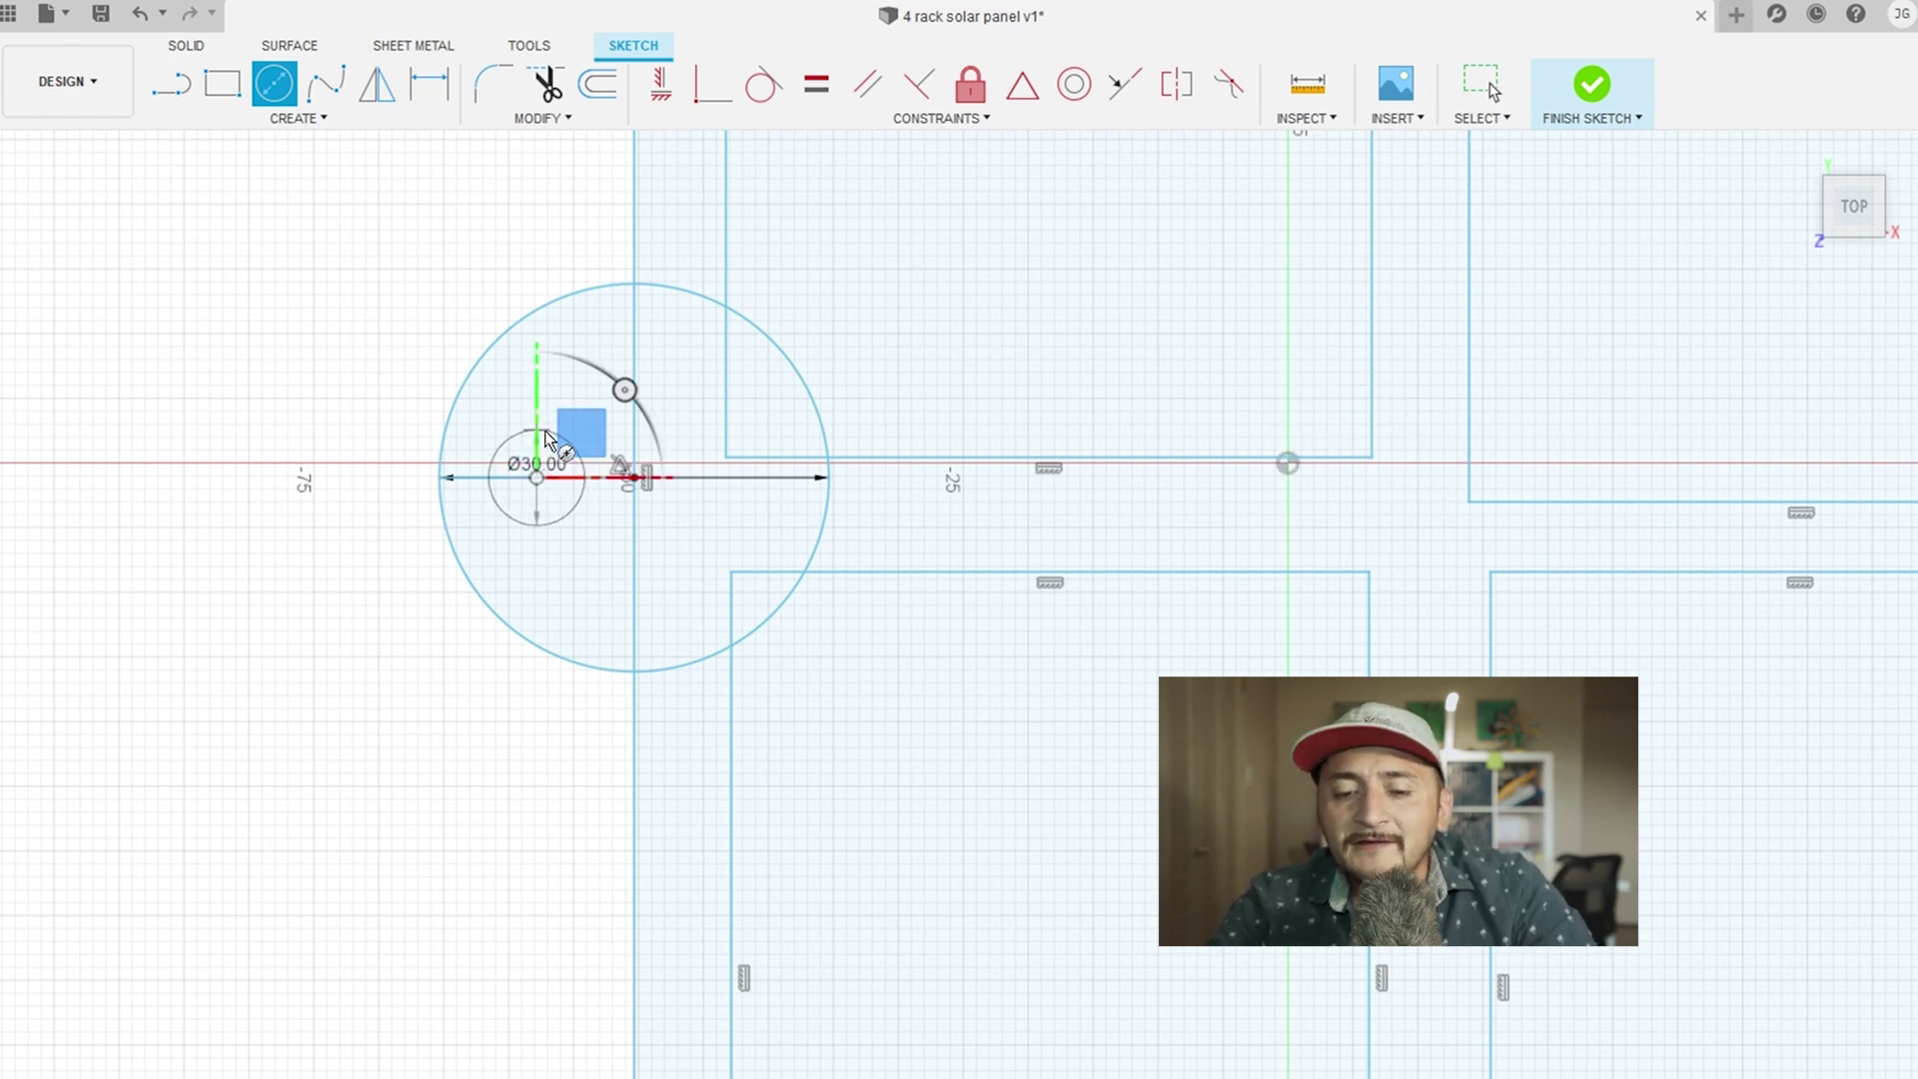
key(Escape)
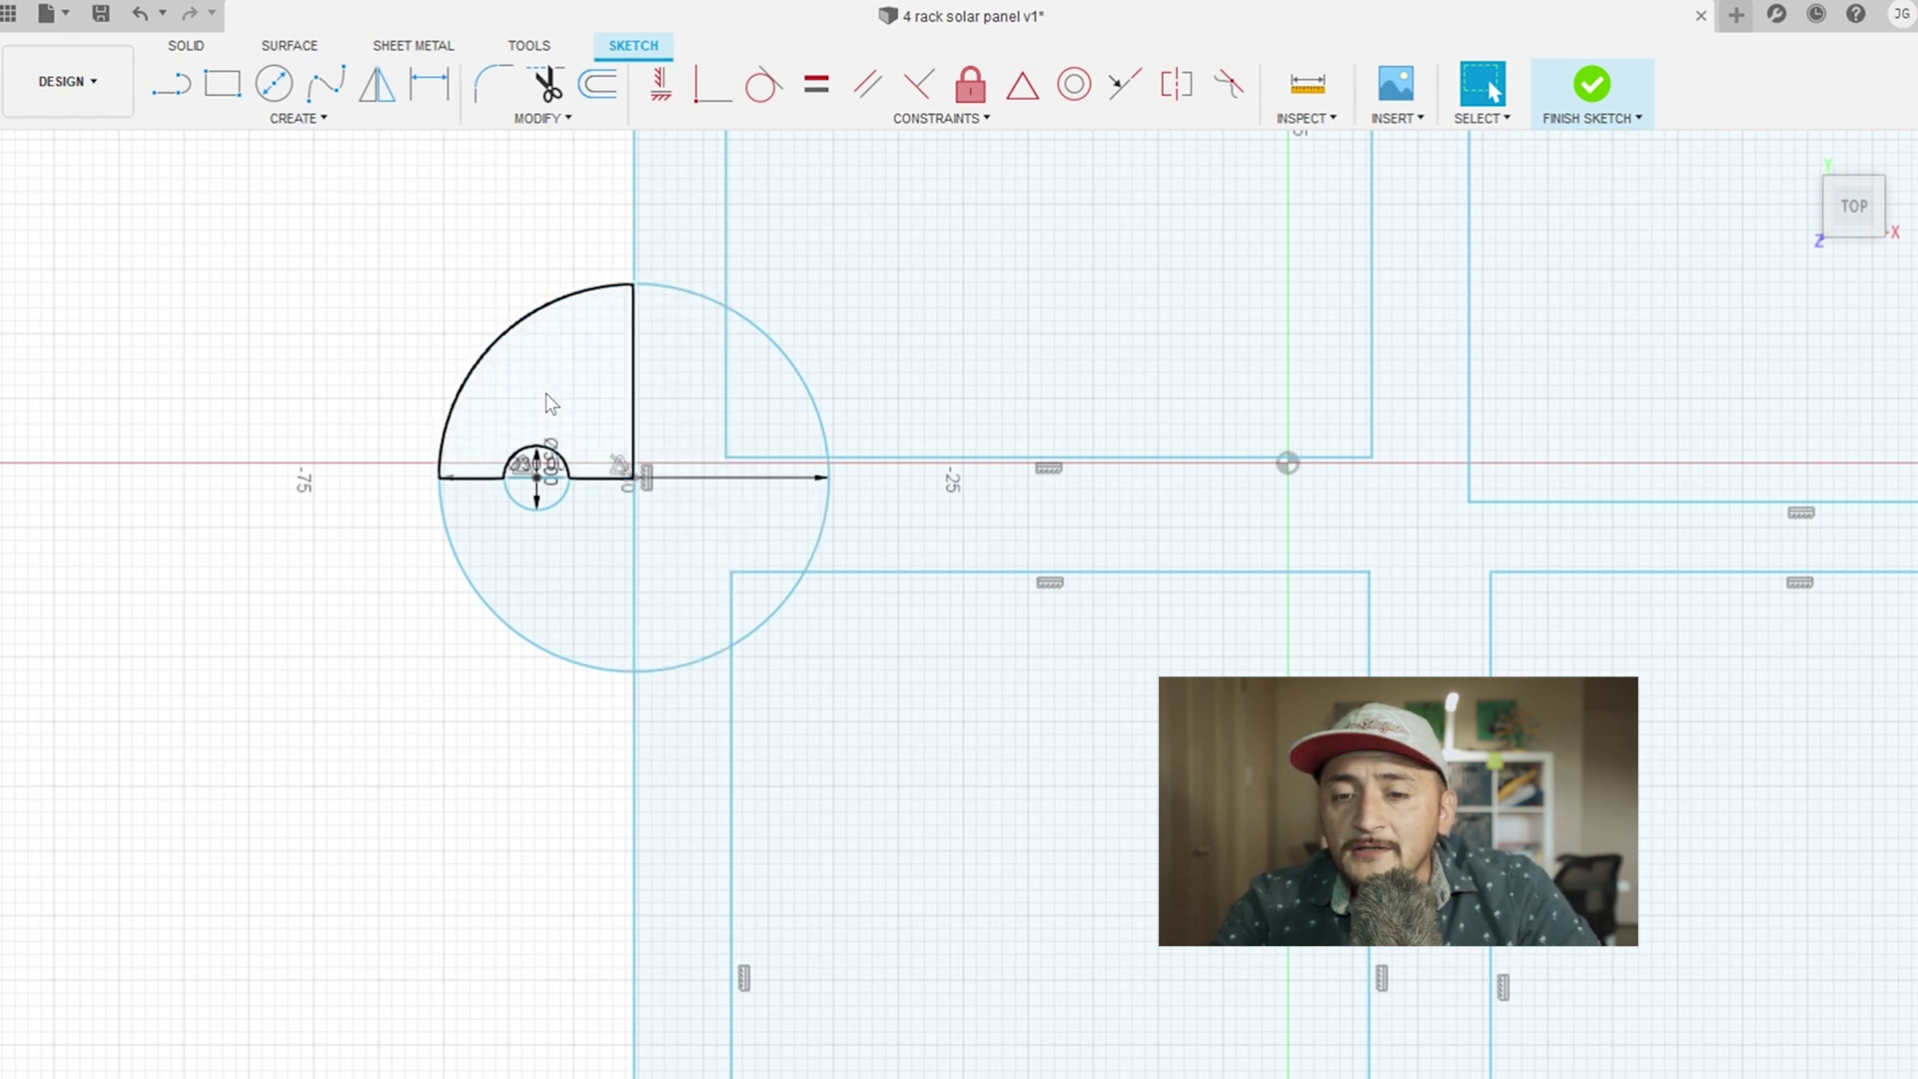
scroll(545, 398, up, 3)
scroll(556, 466, down, 4)
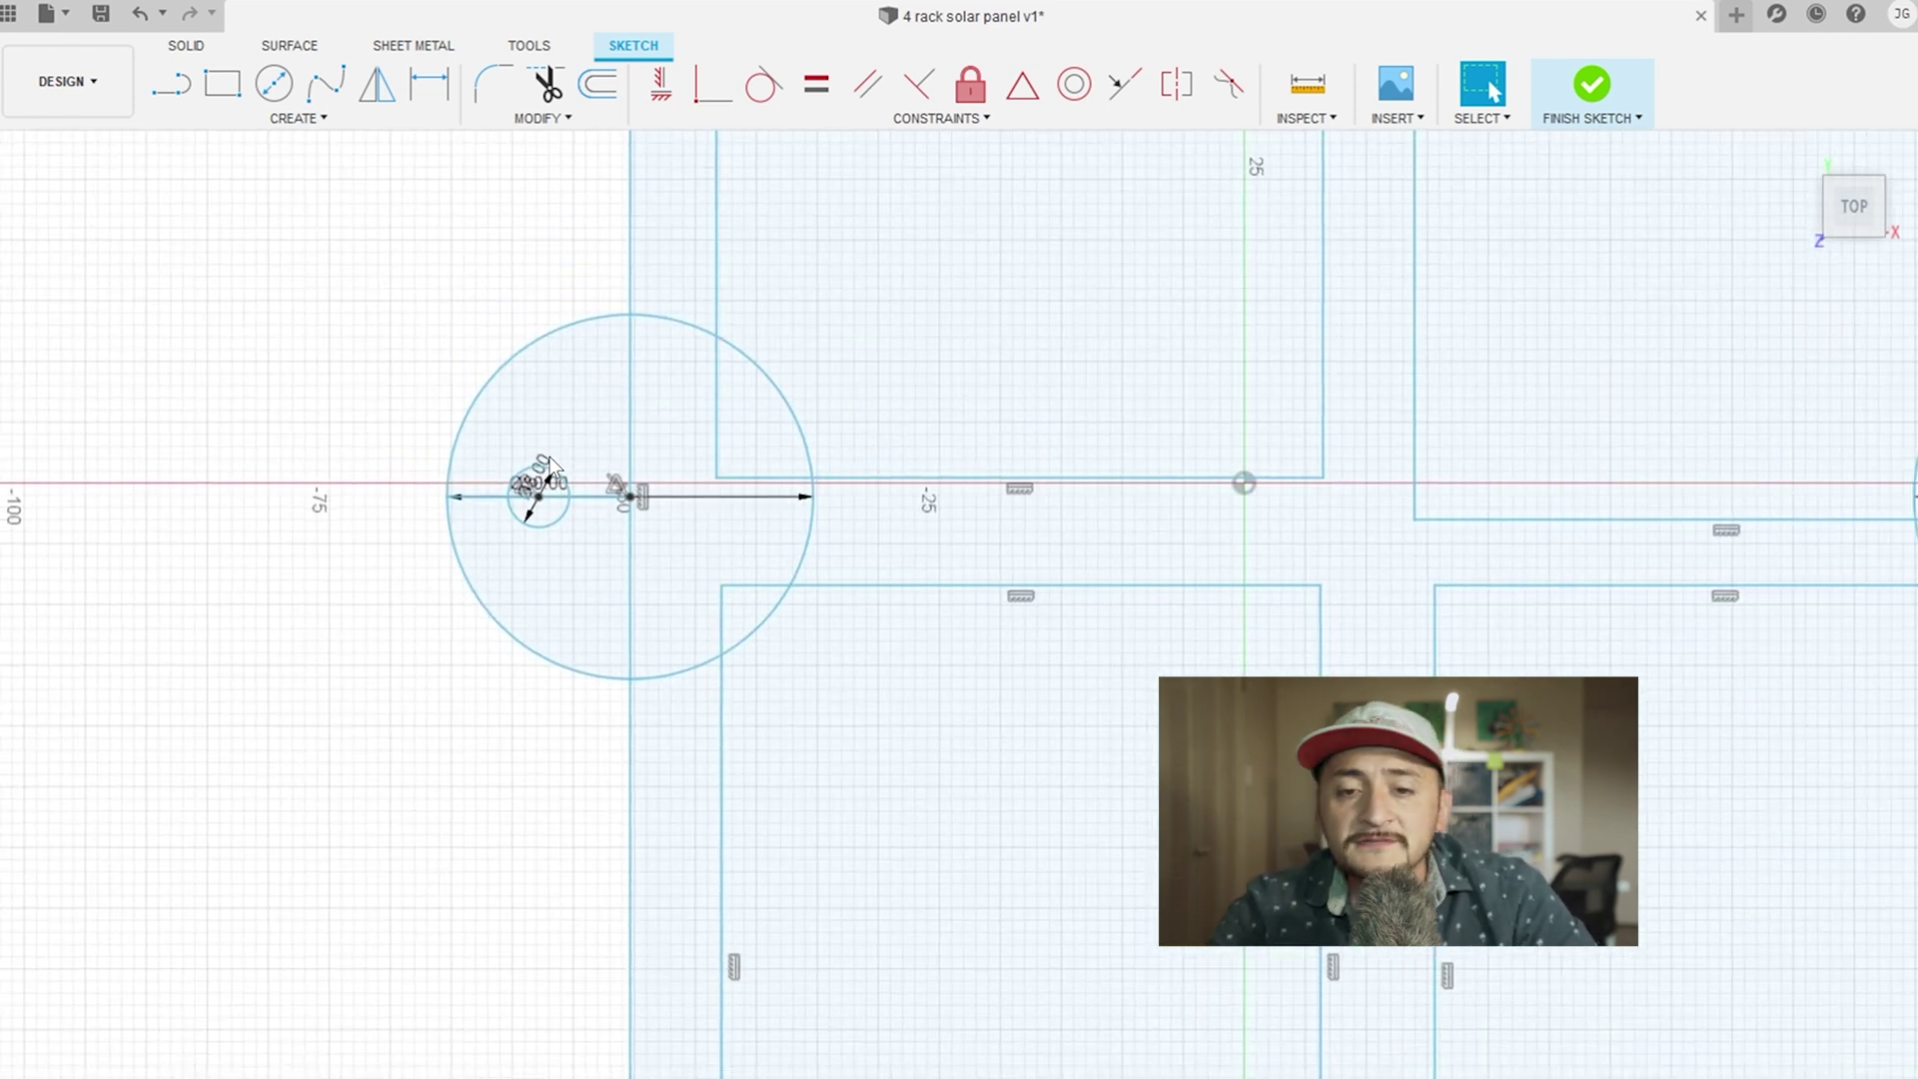
scroll(547, 467, down, 2)
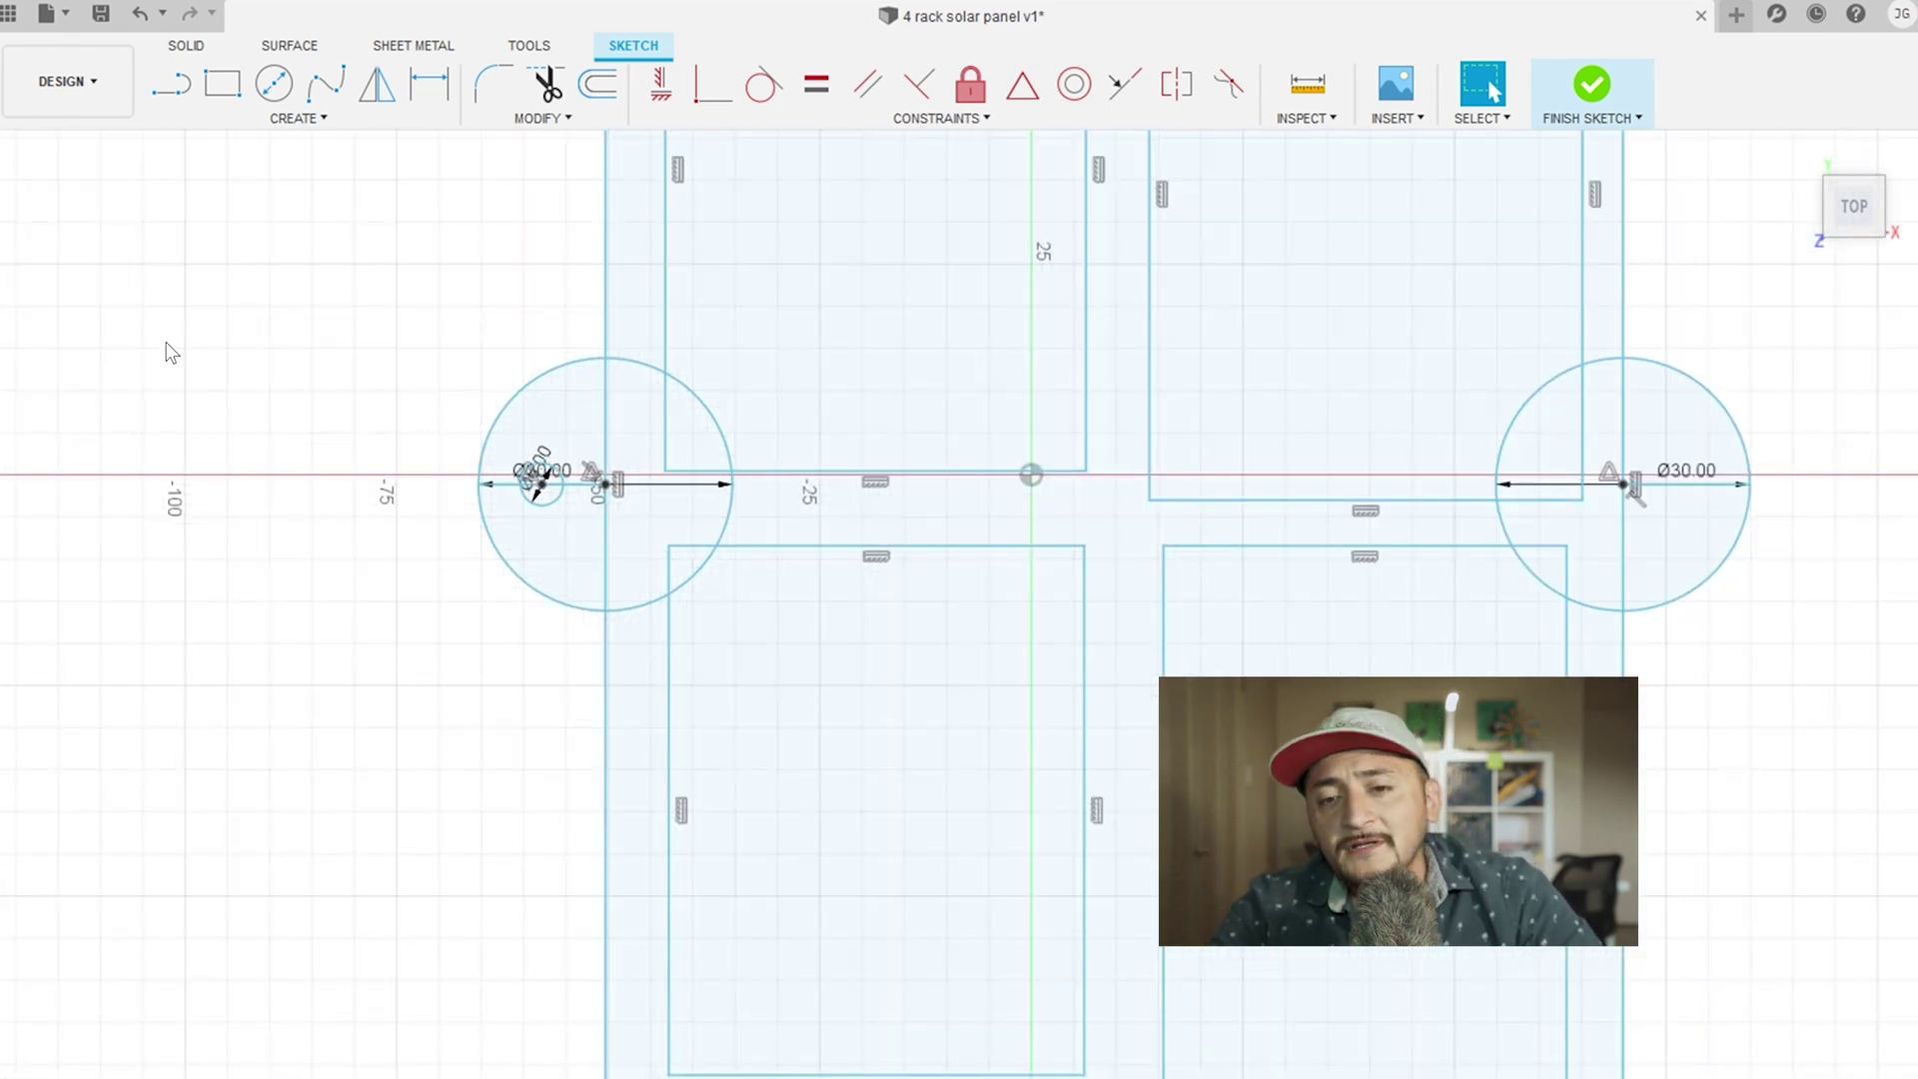
scroll(172, 352, down, 2)
Step: Add a Ø5 hole circle inside the right tab, right of its centre
scroll(1211, 389, up, 2)
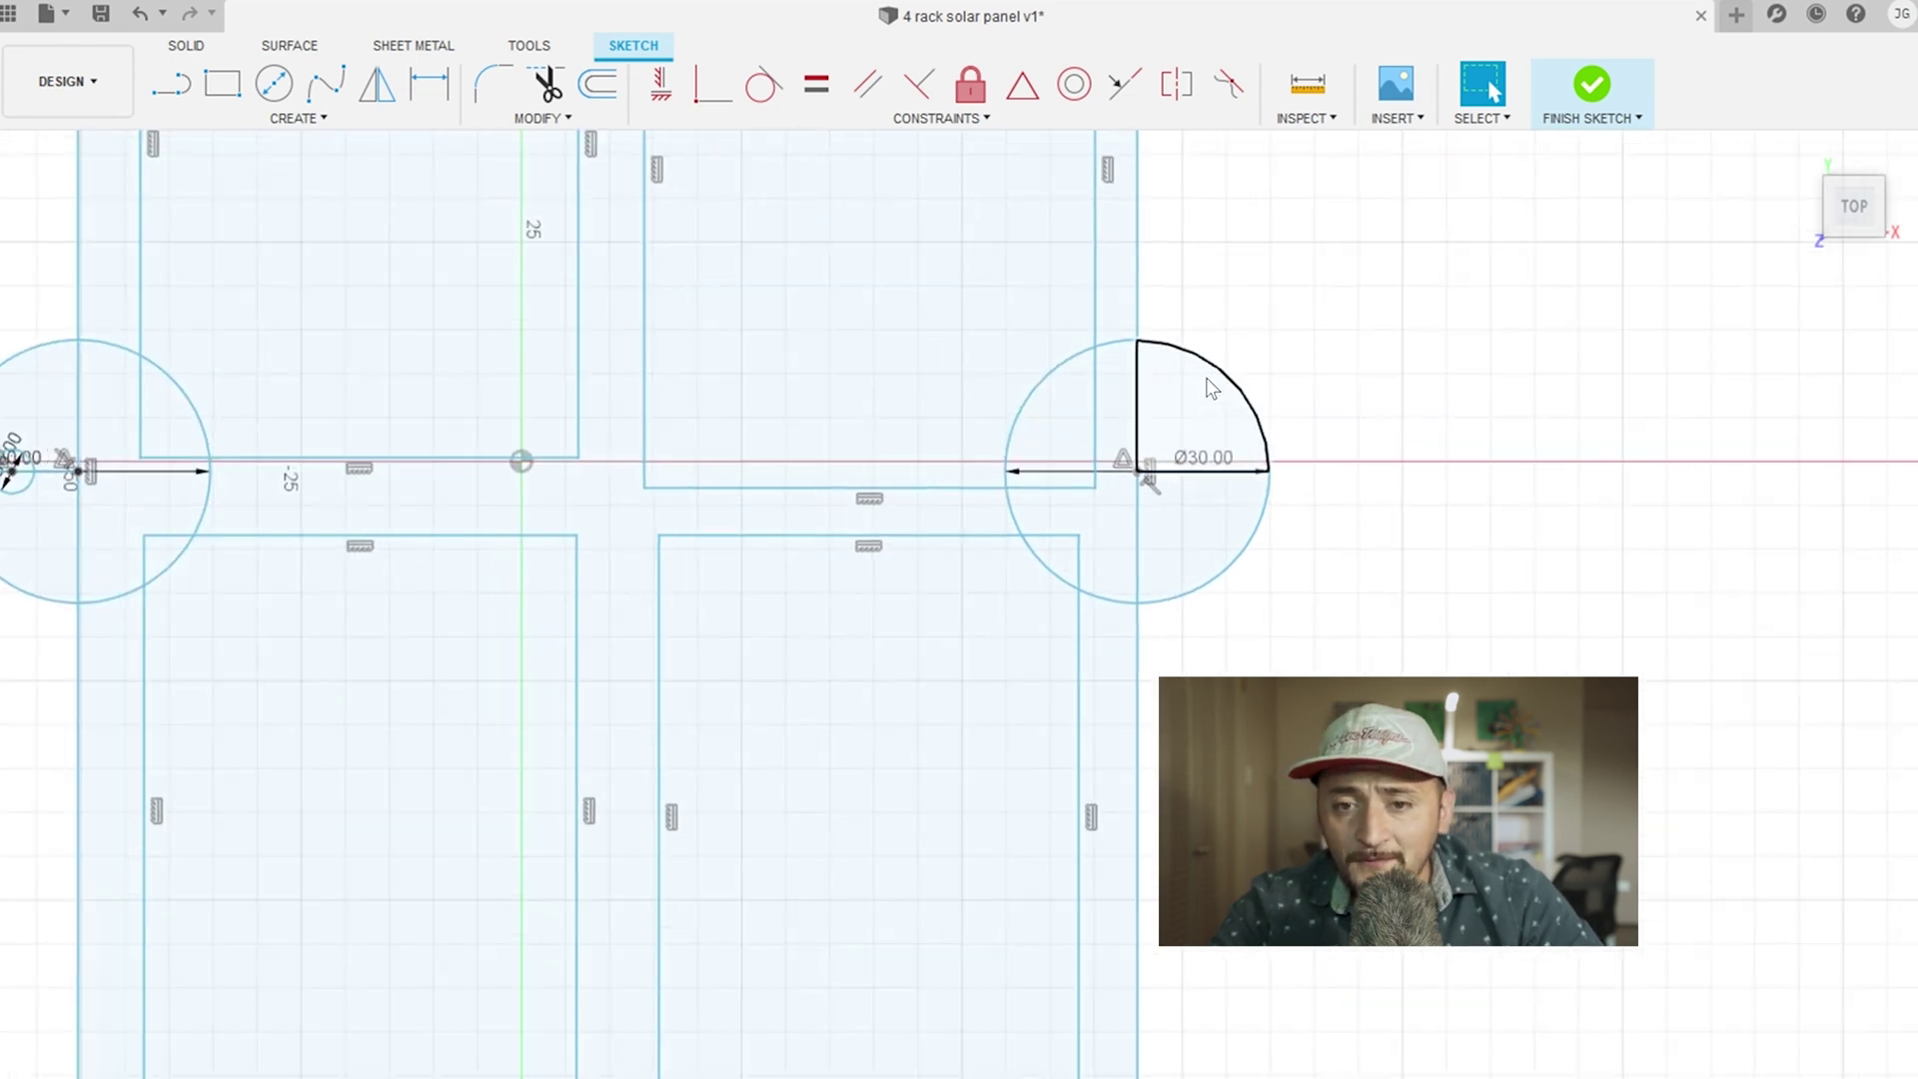
scroll(1212, 390, up, 4)
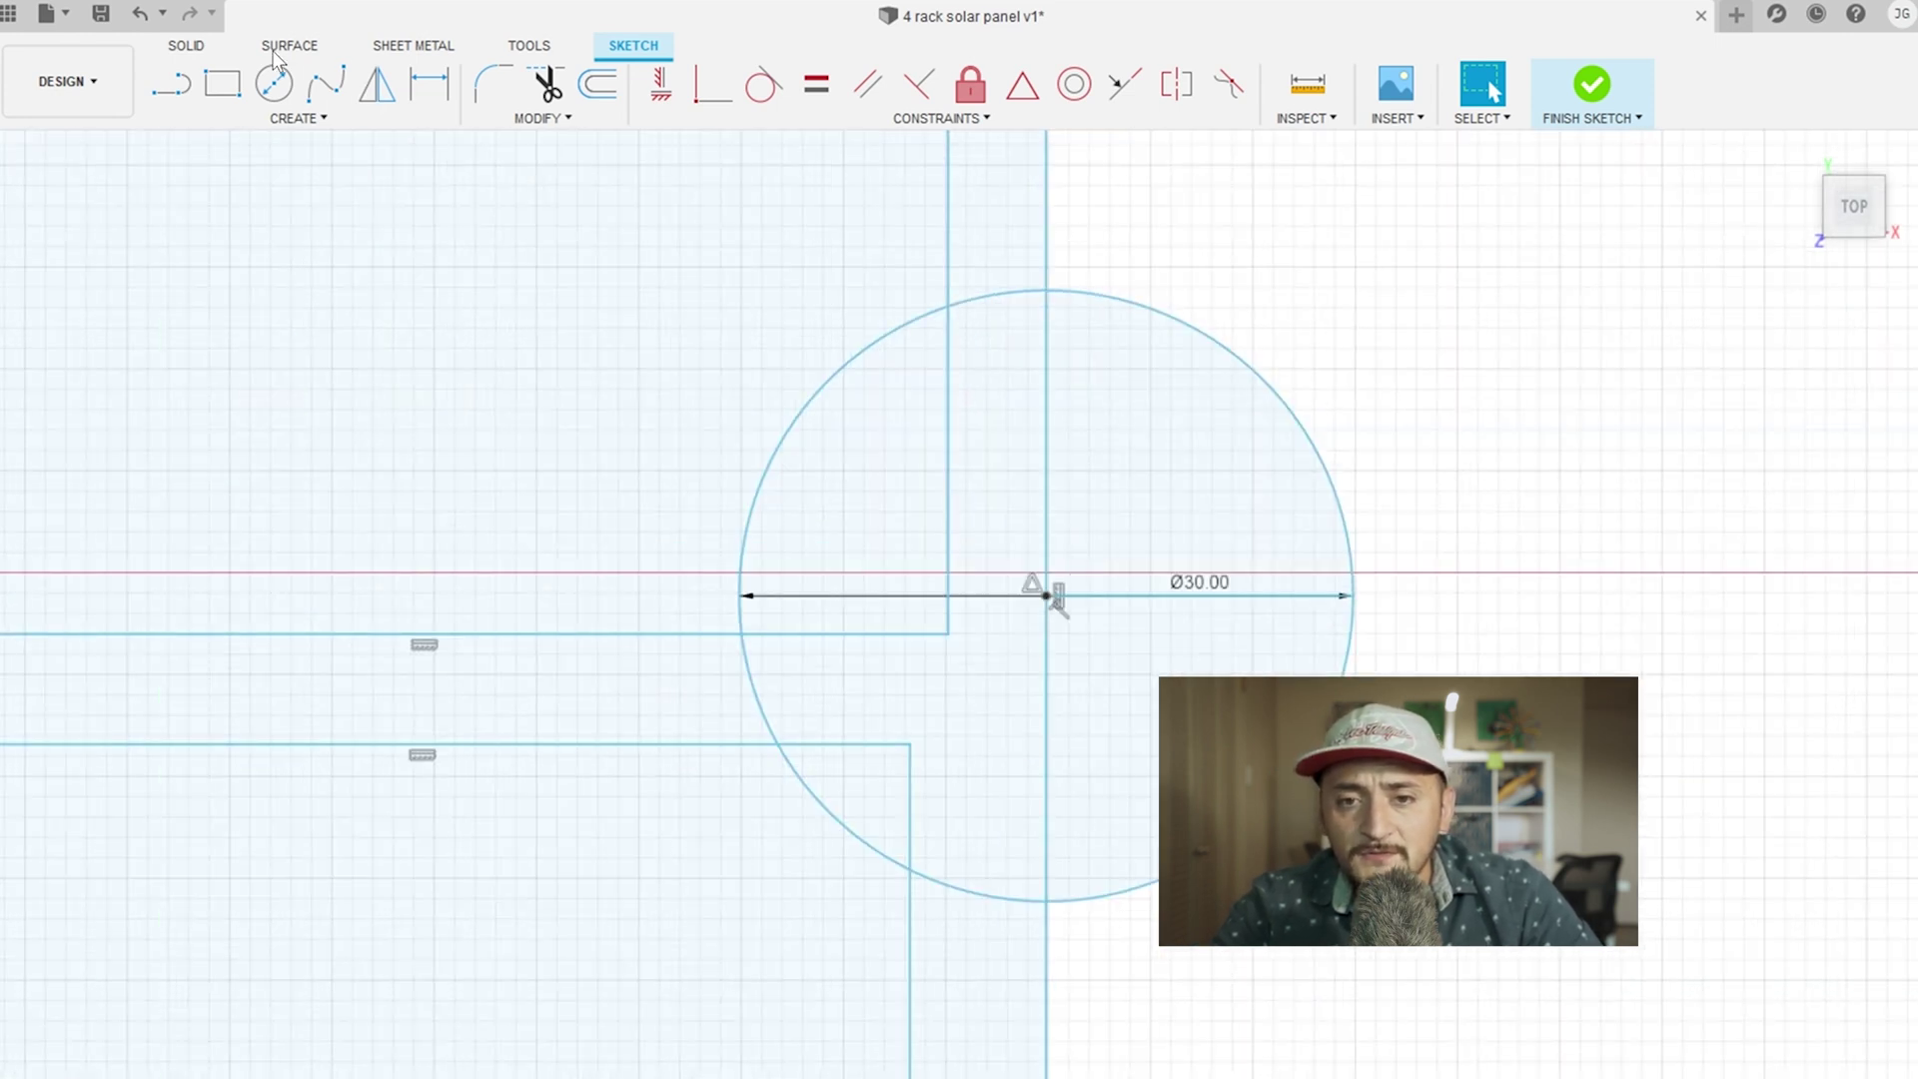
click(275, 88)
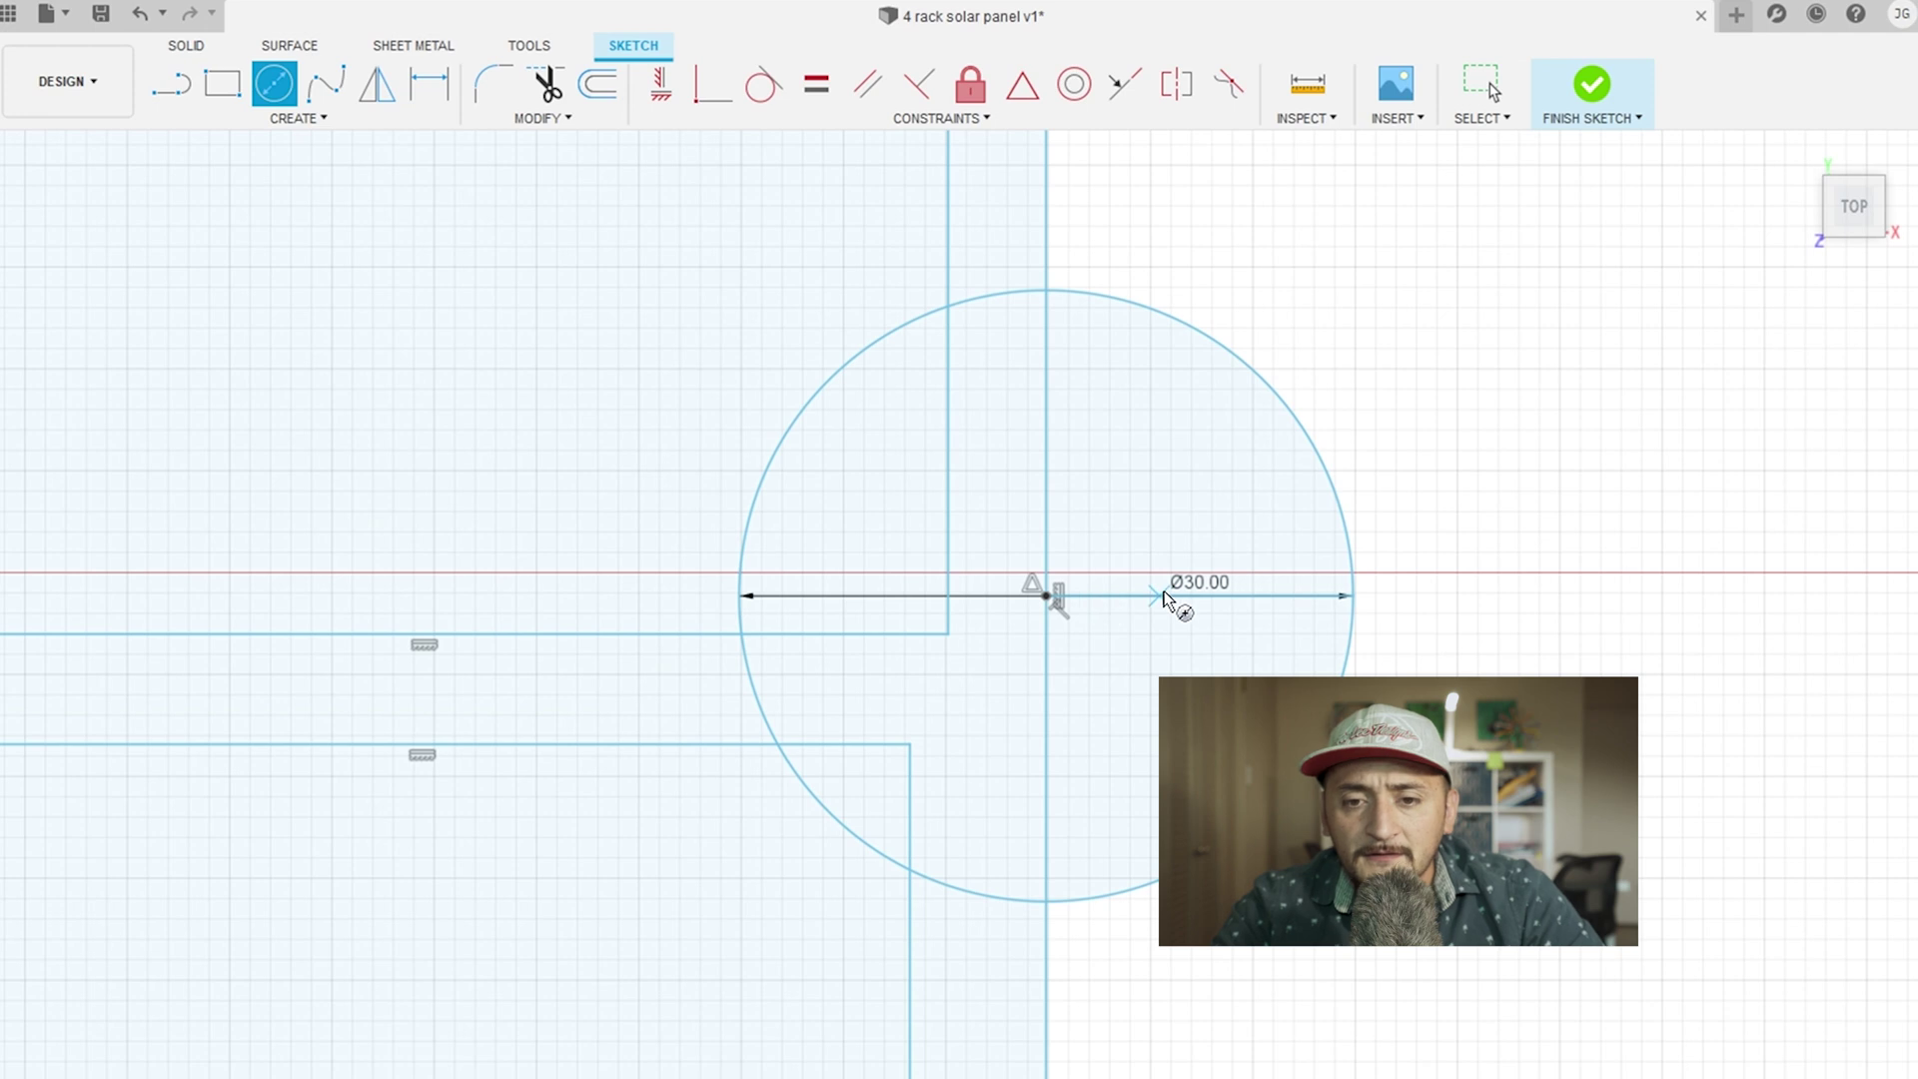
click(1199, 595)
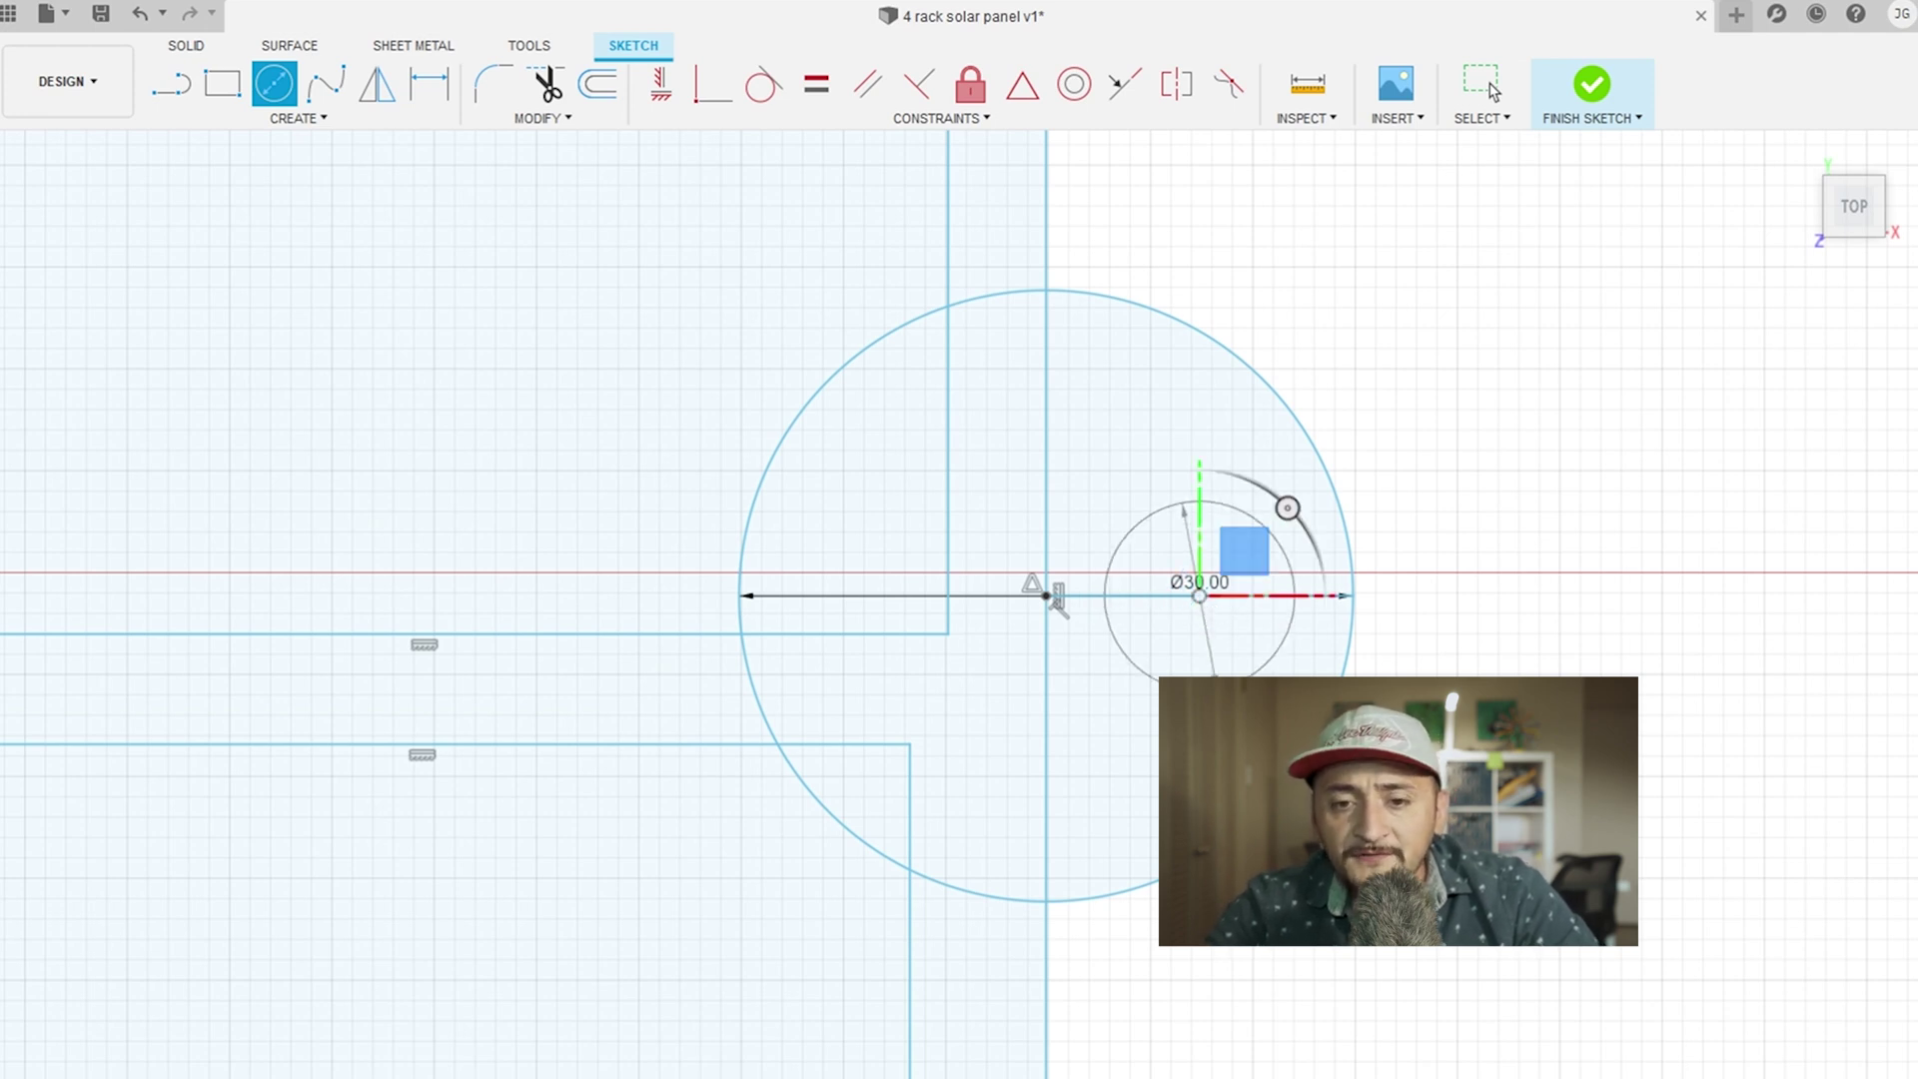
text(5)
key(Return)
key(Escape)
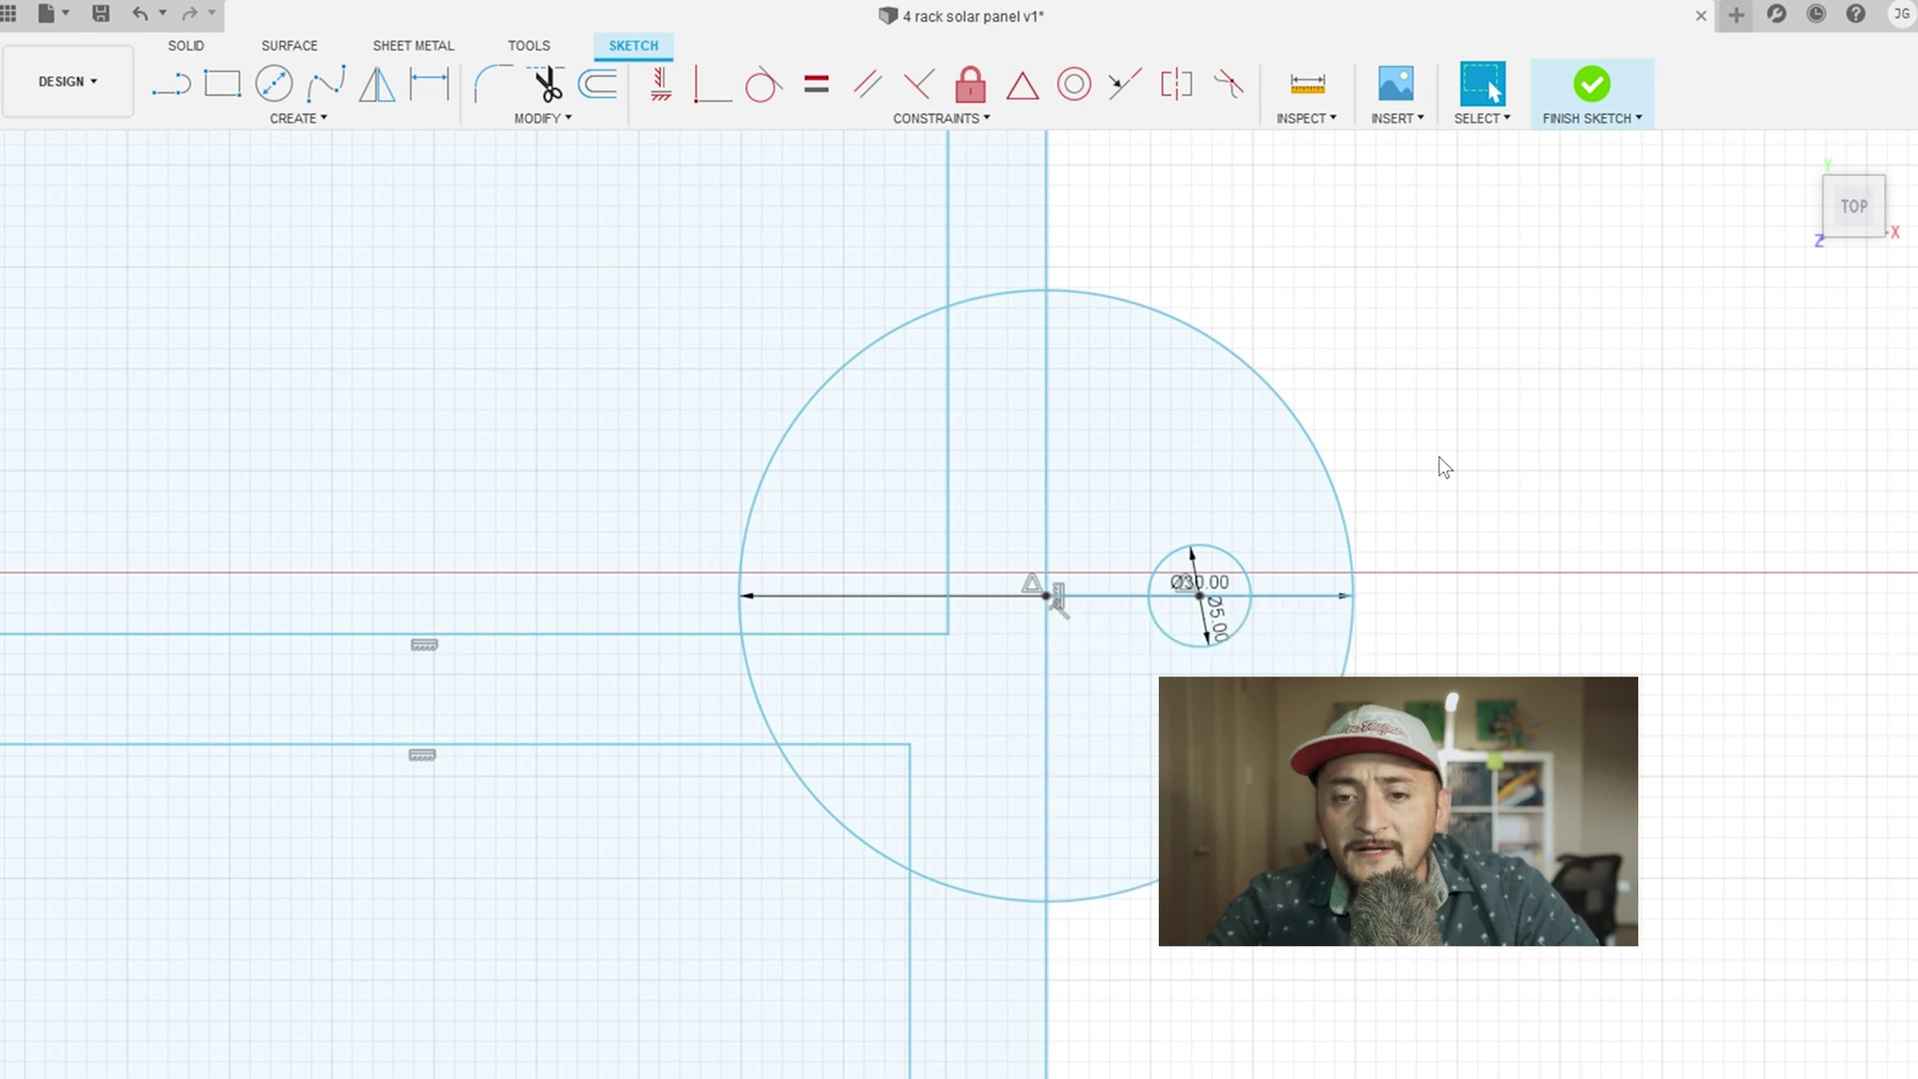
scroll(1444, 467, up, 3)
scroll(1444, 468, down, 6)
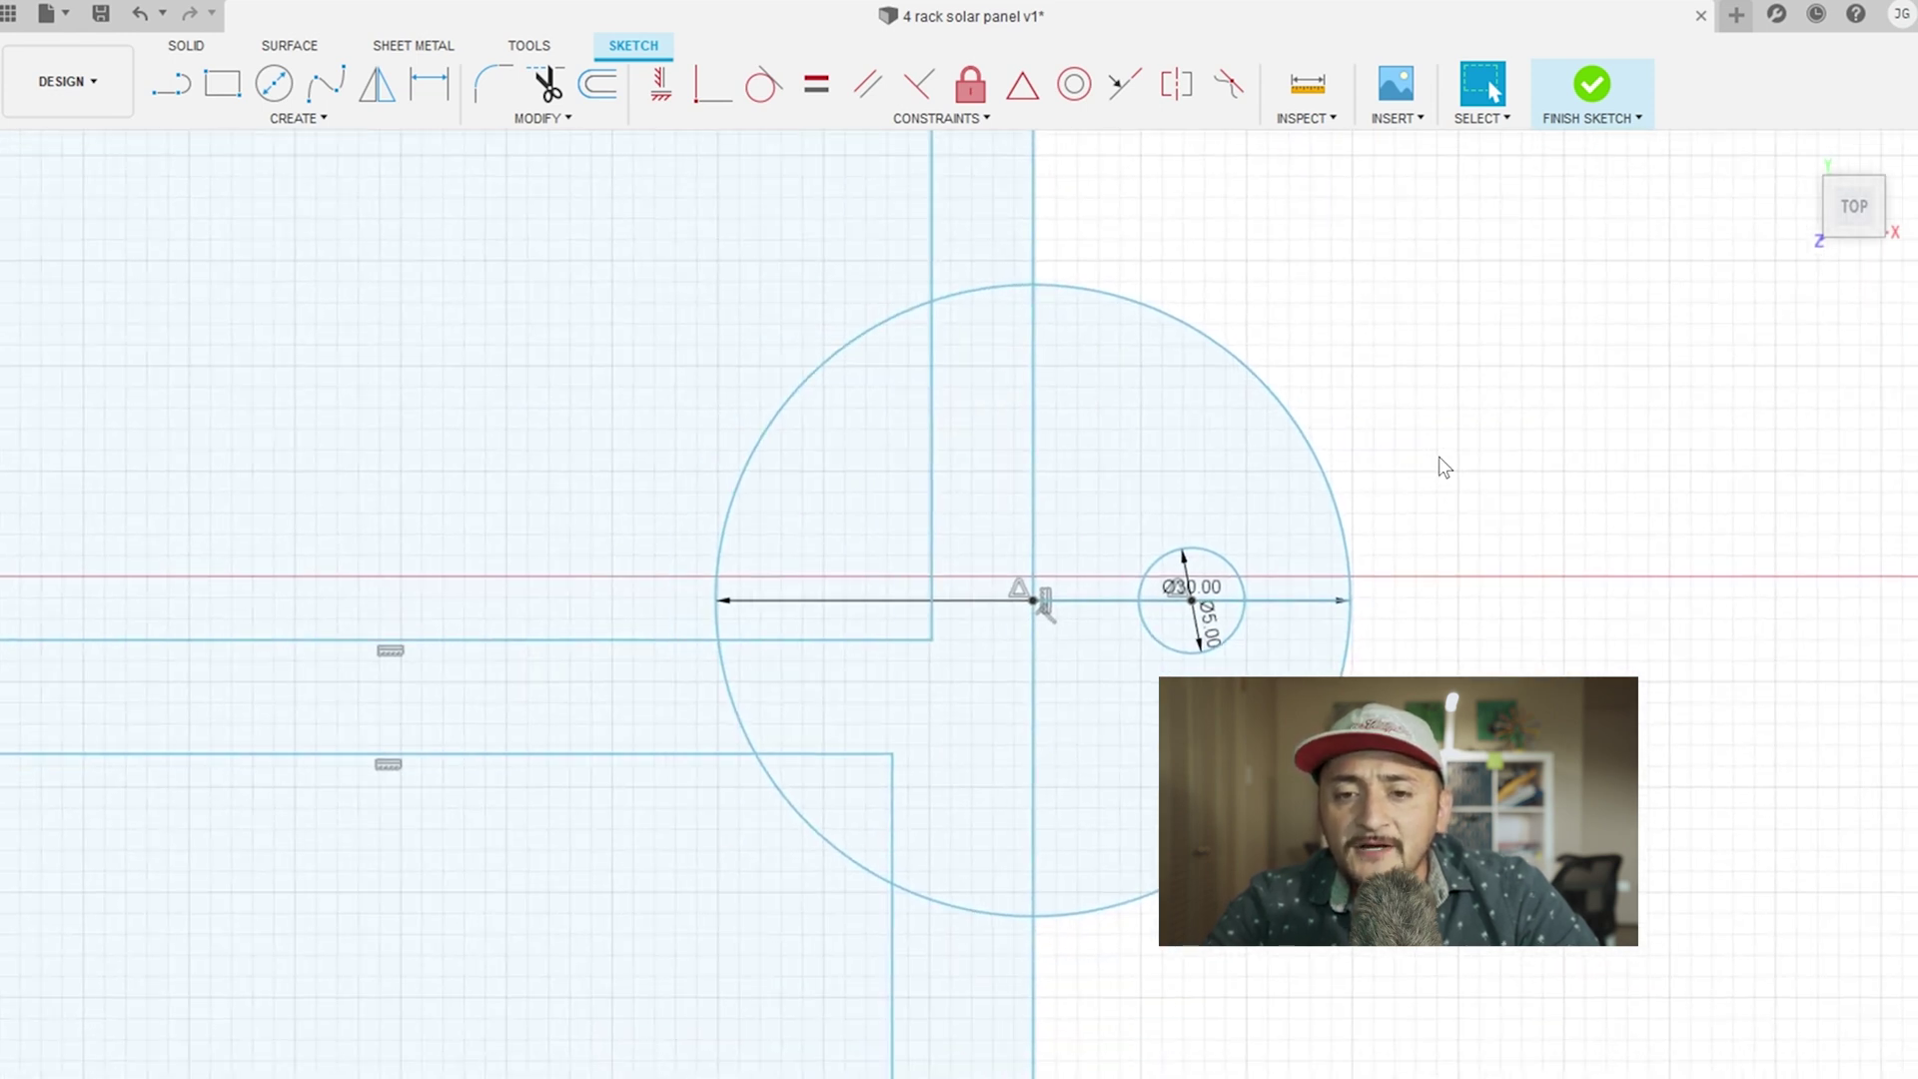
scroll(1444, 467, down, 5)
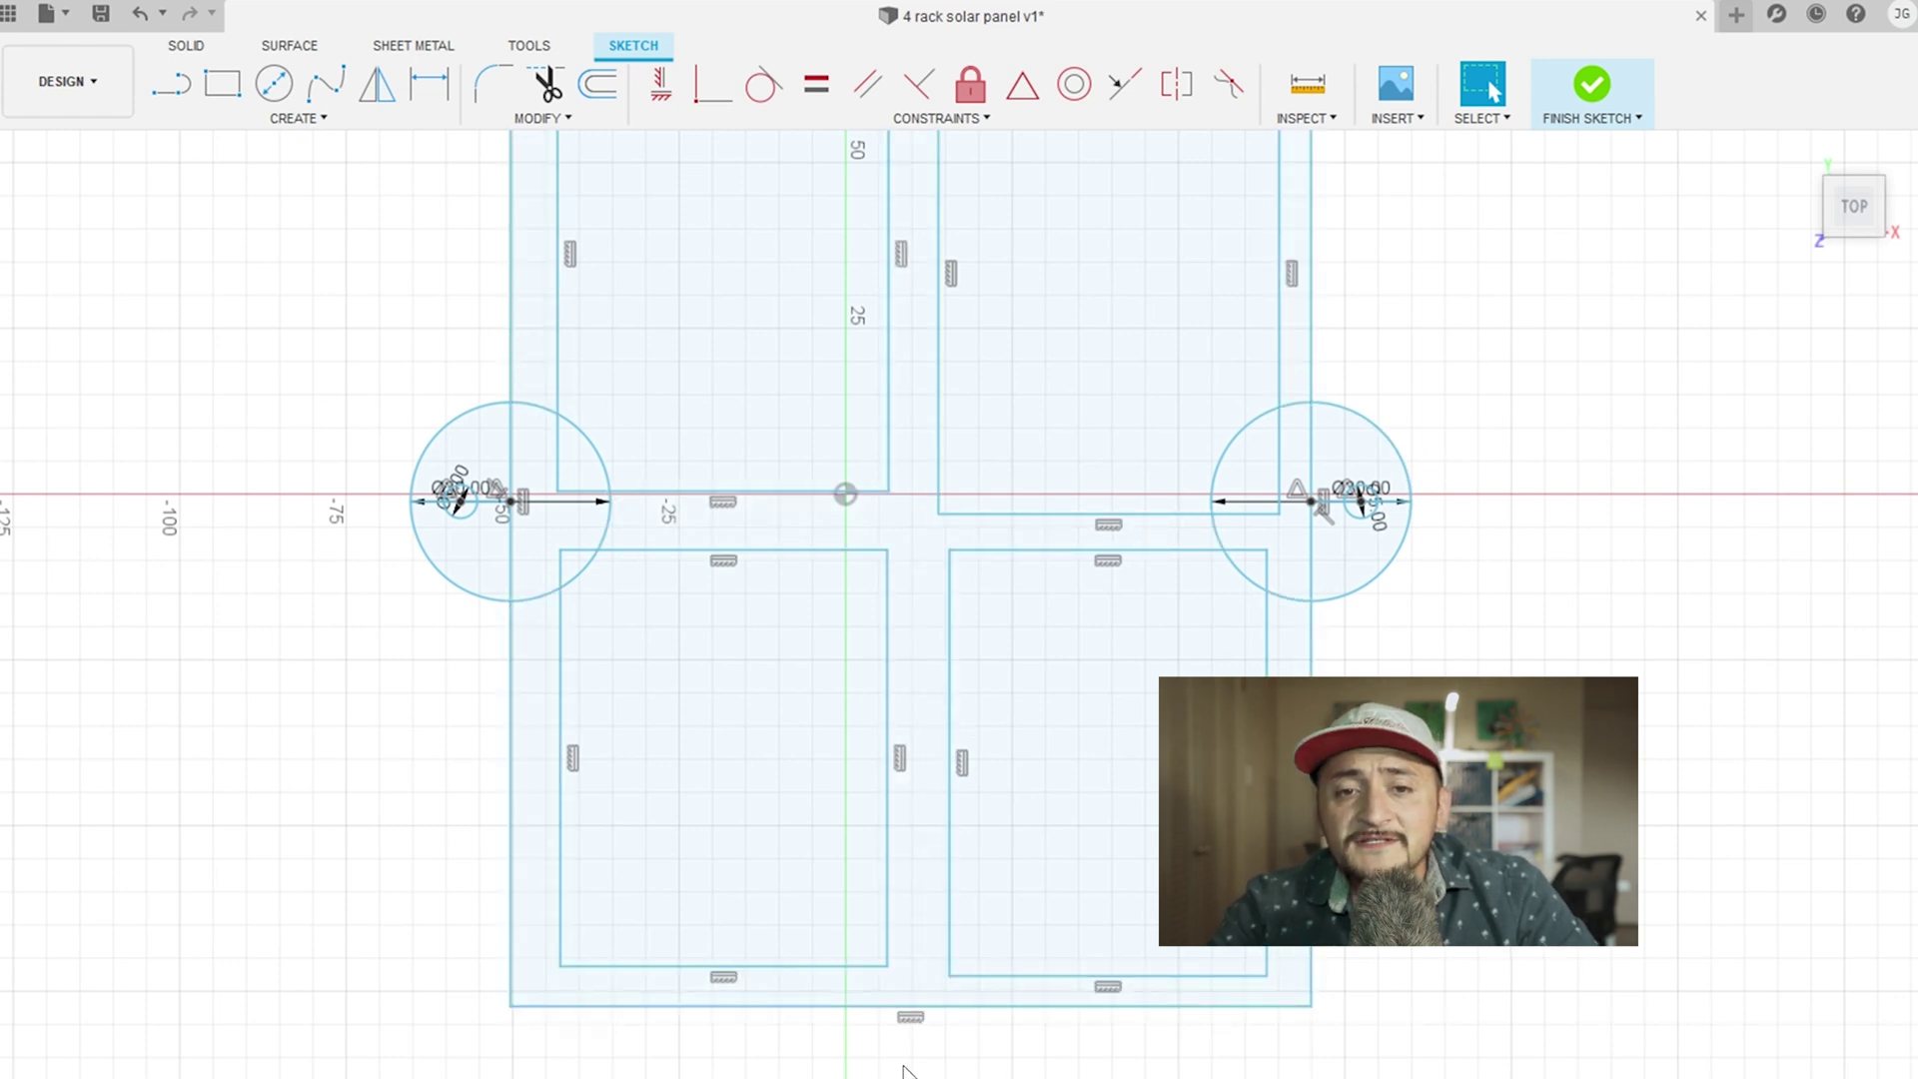
scroll(903, 1071, down, 2)
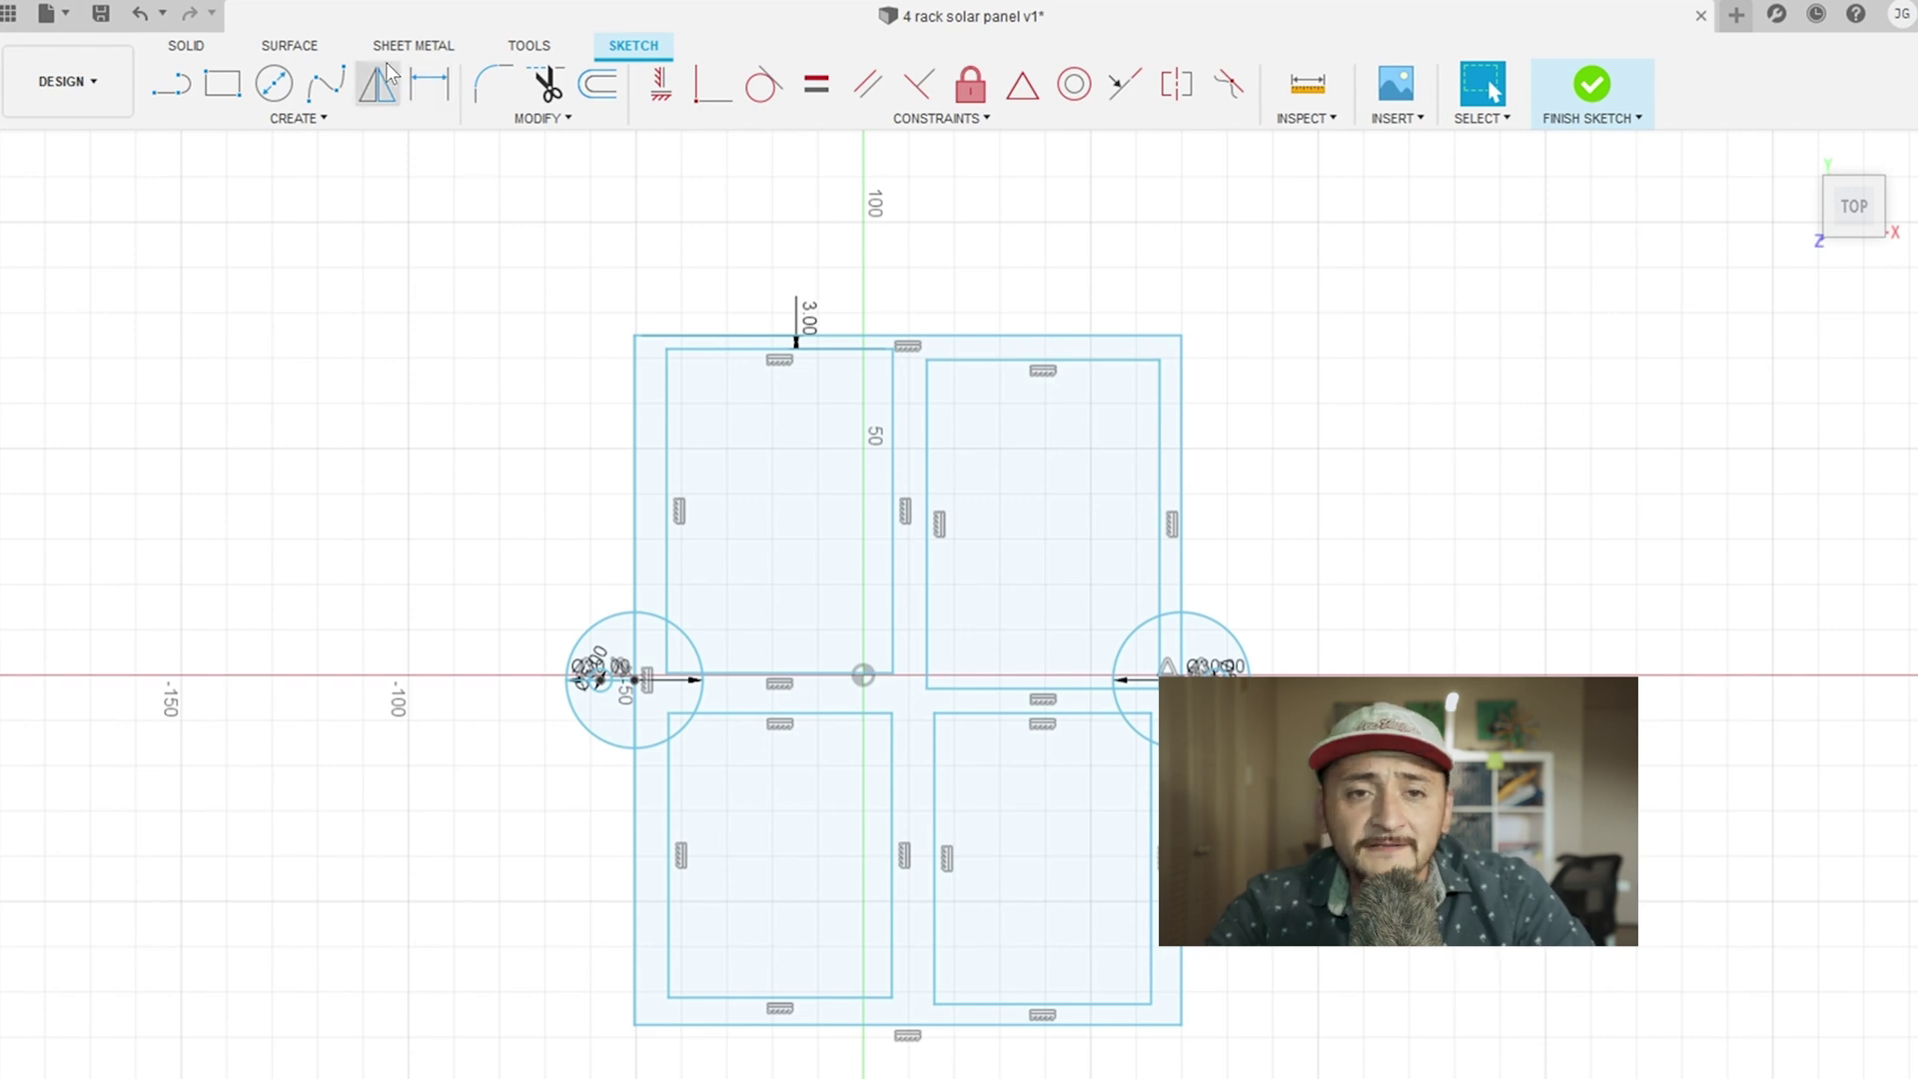
Step: Dimension the bottom gaps of the lower-right and lower-left cells to 3 mm
click(429, 84)
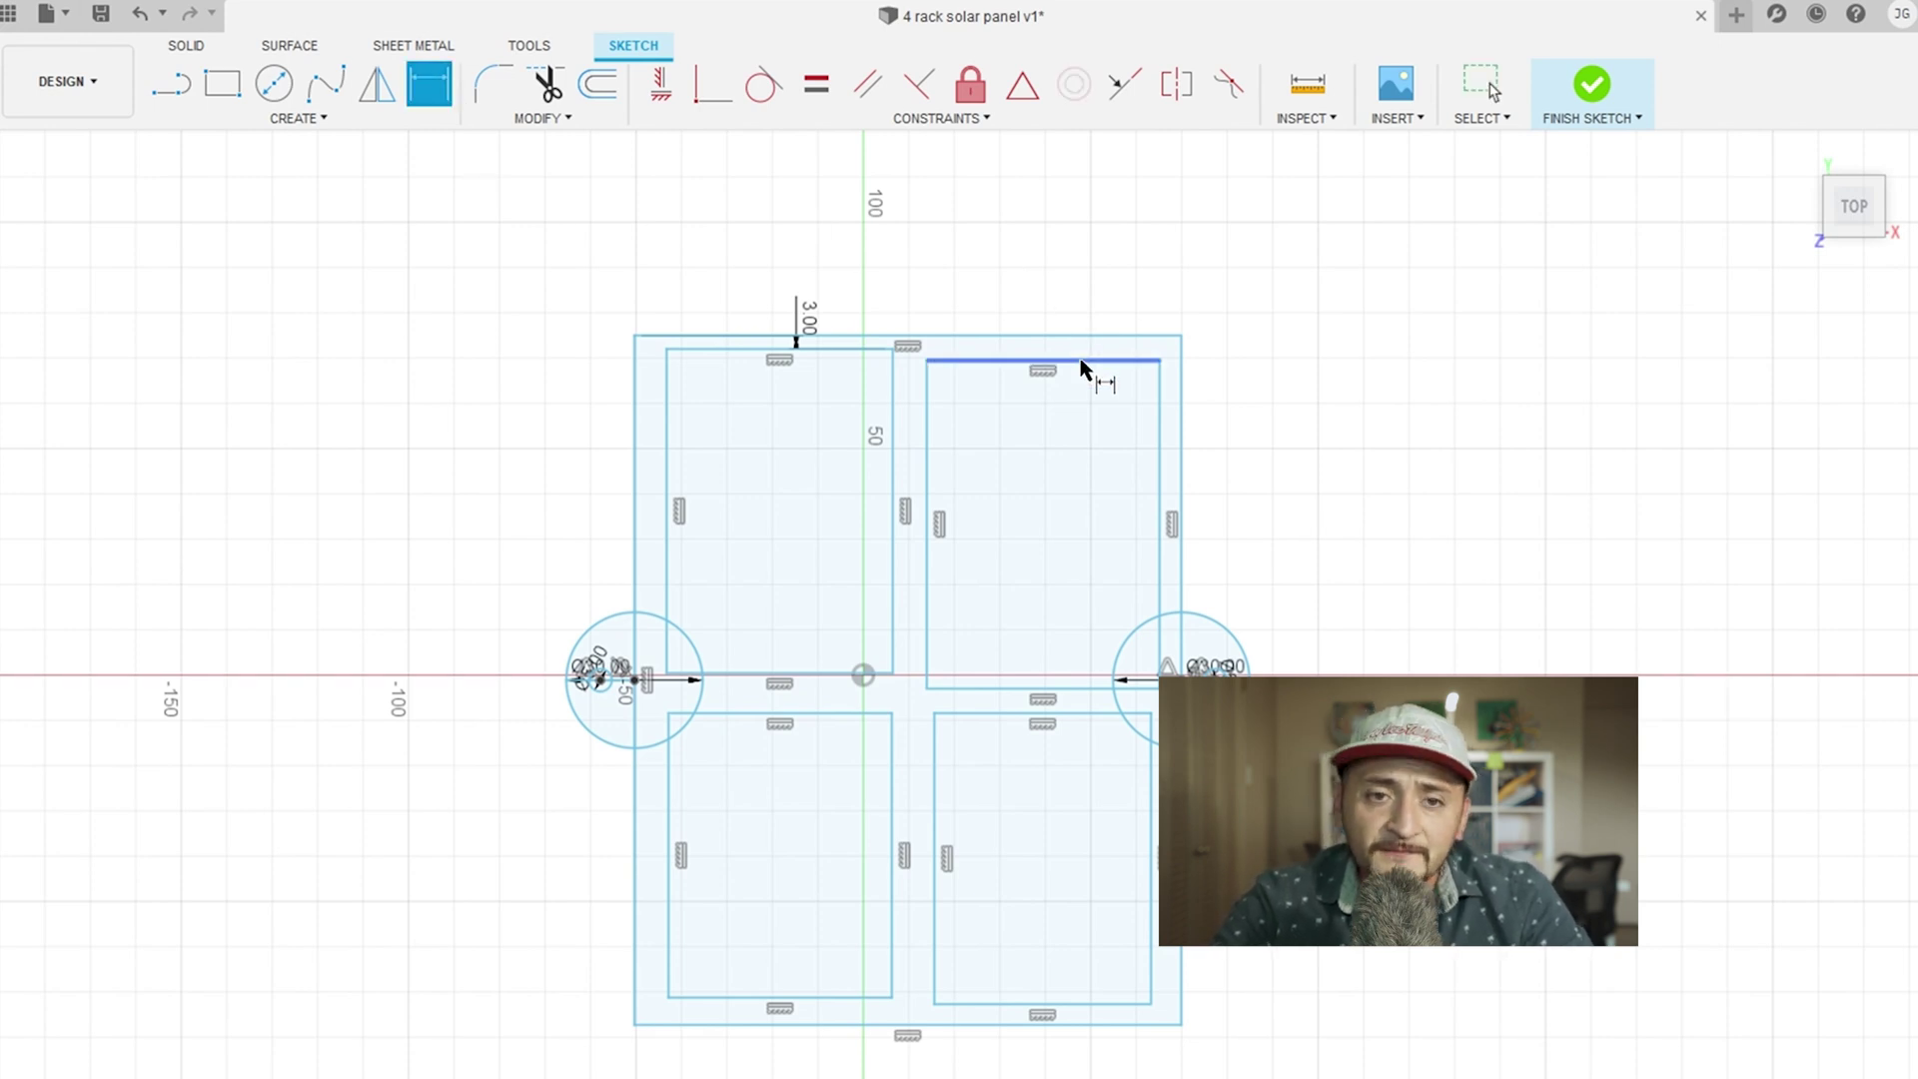
key(Escape)
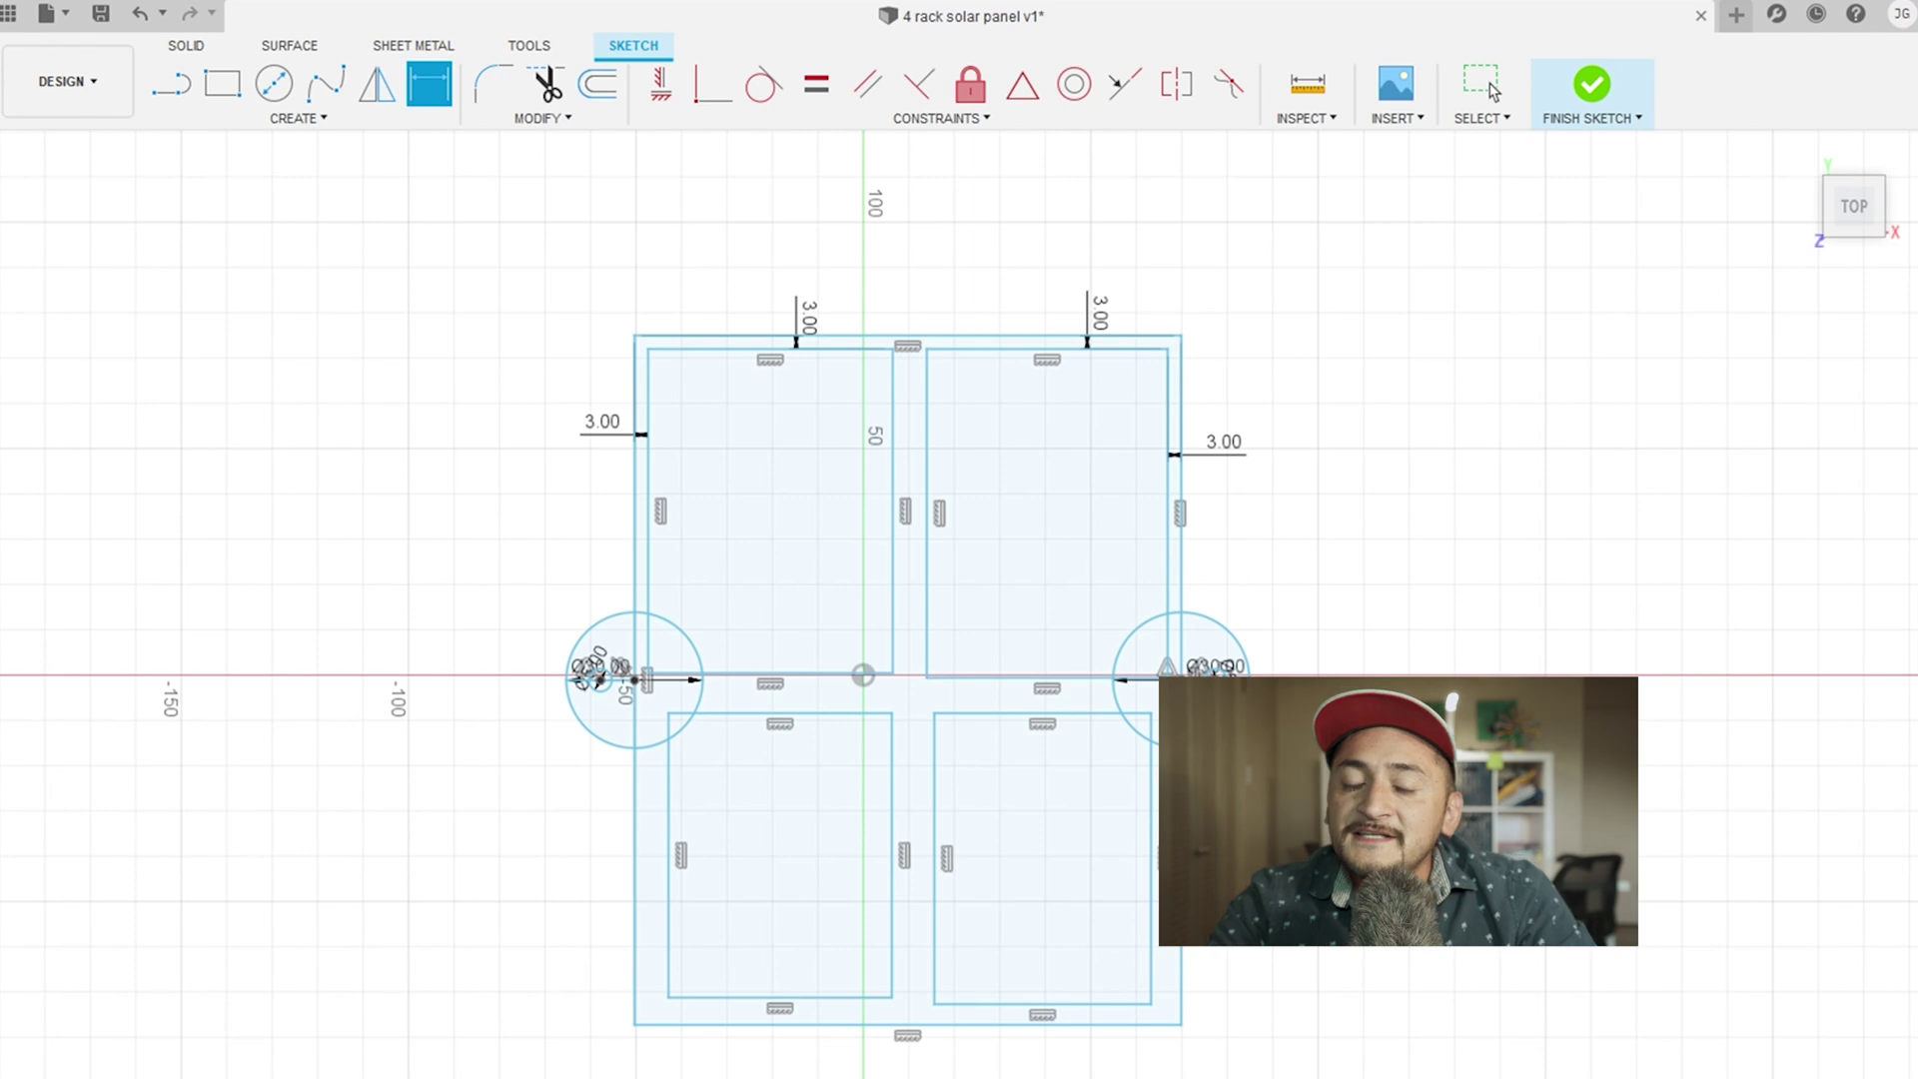
ctrl+click(1182, 828)
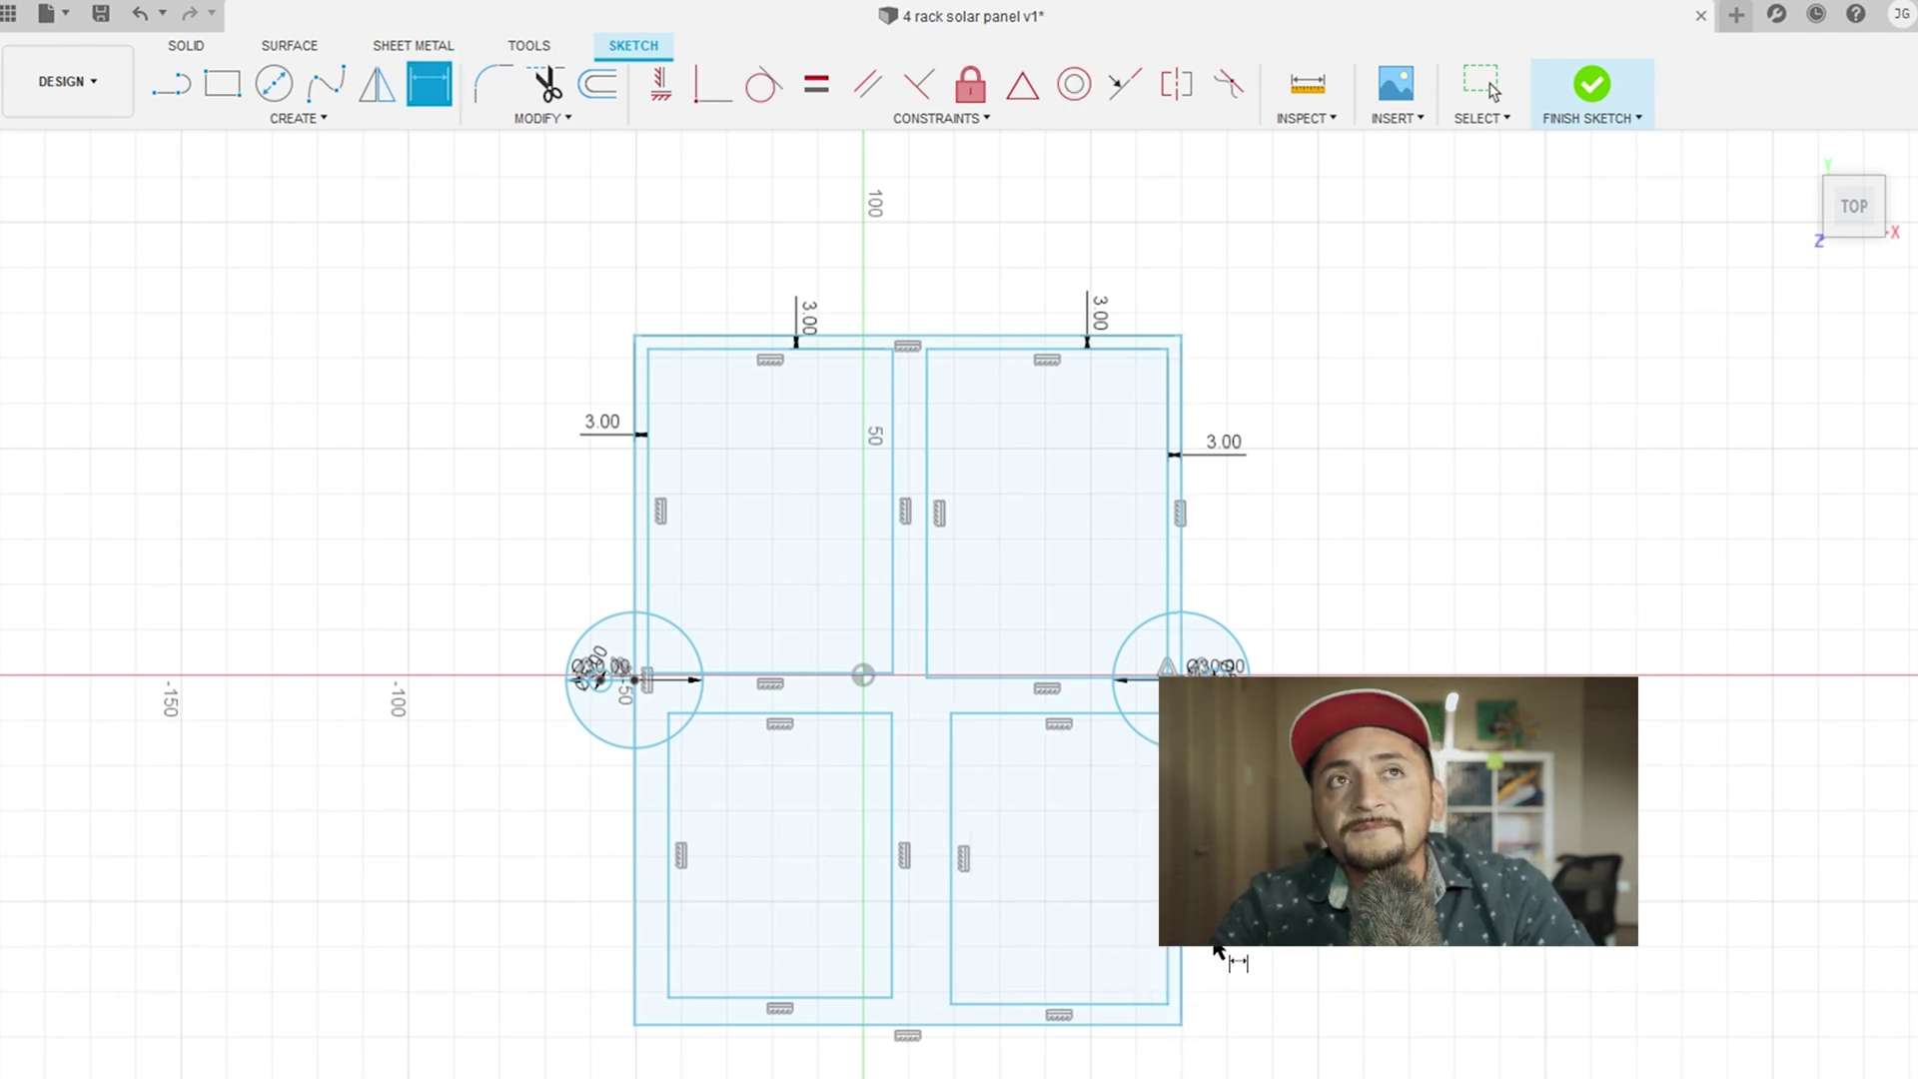
click(1121, 1004)
click(1121, 1025)
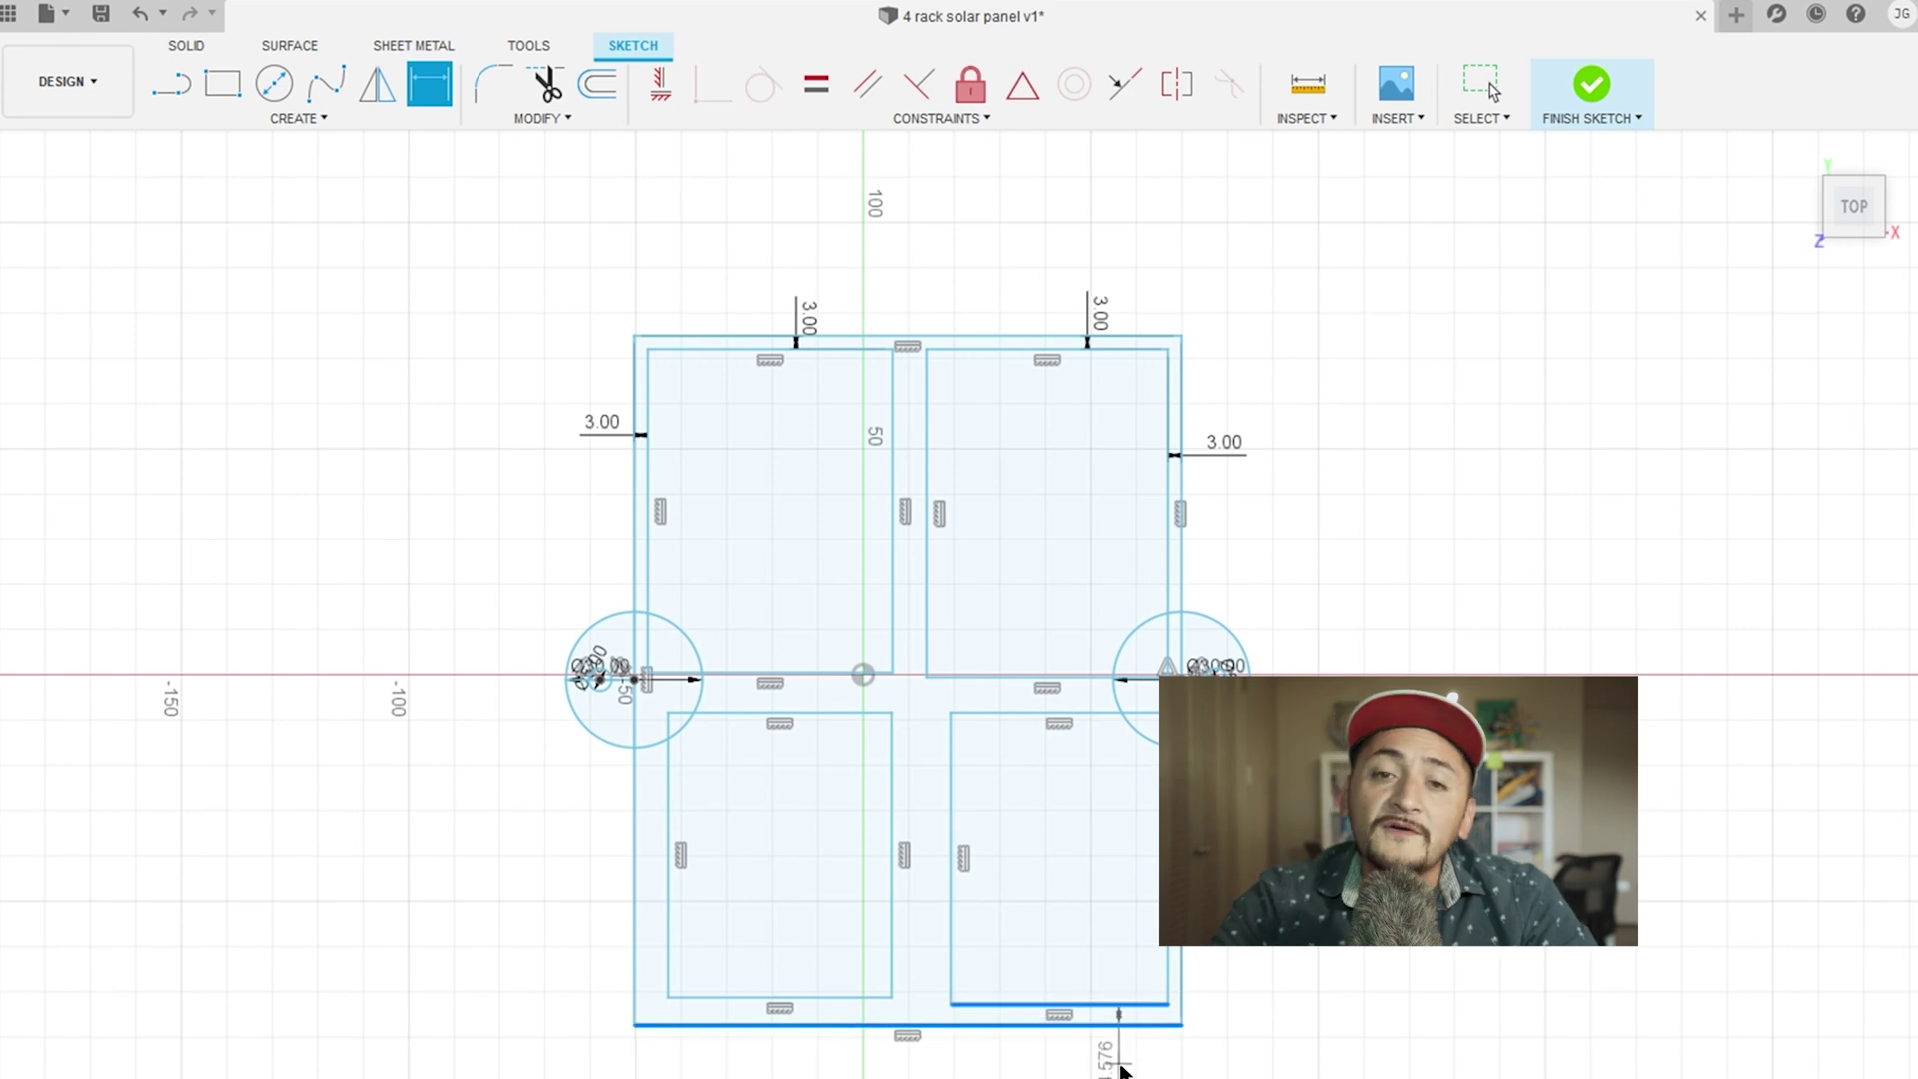
key(Escape)
key(Return)
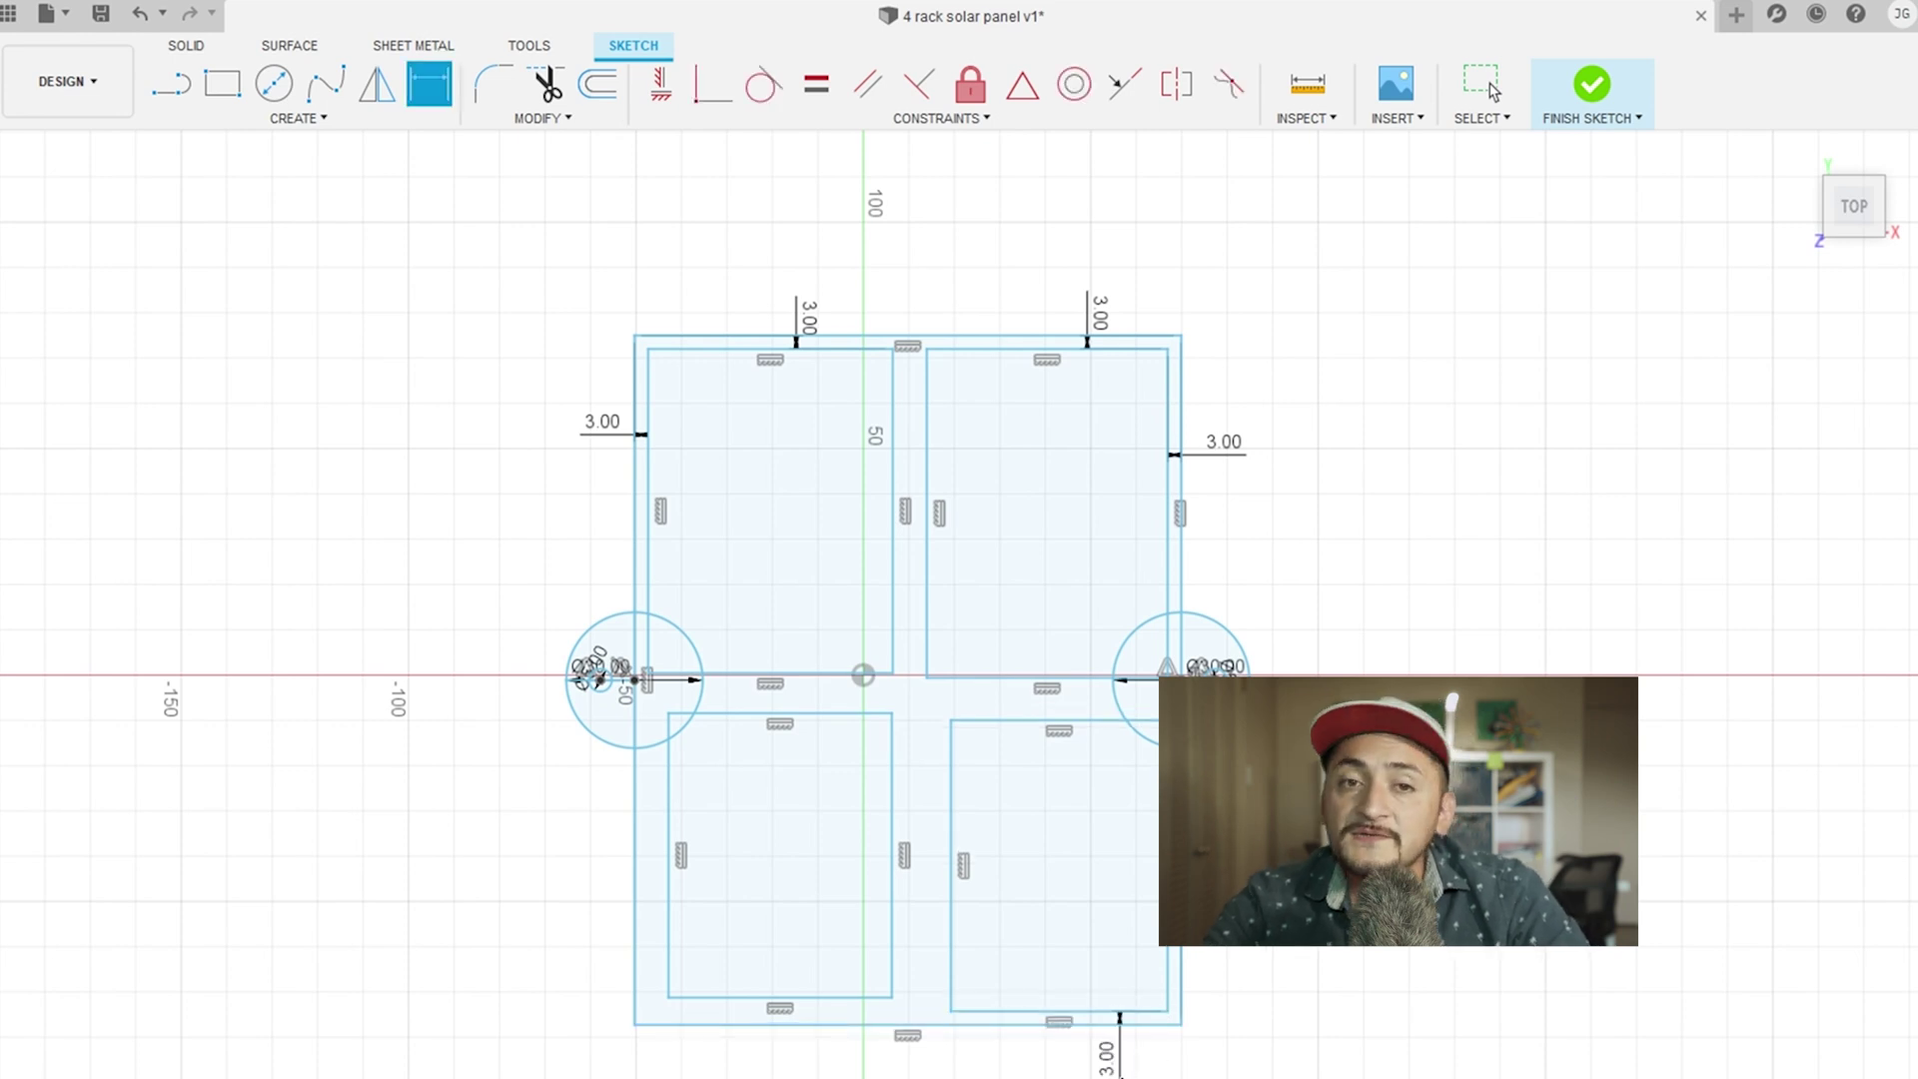
click(831, 998)
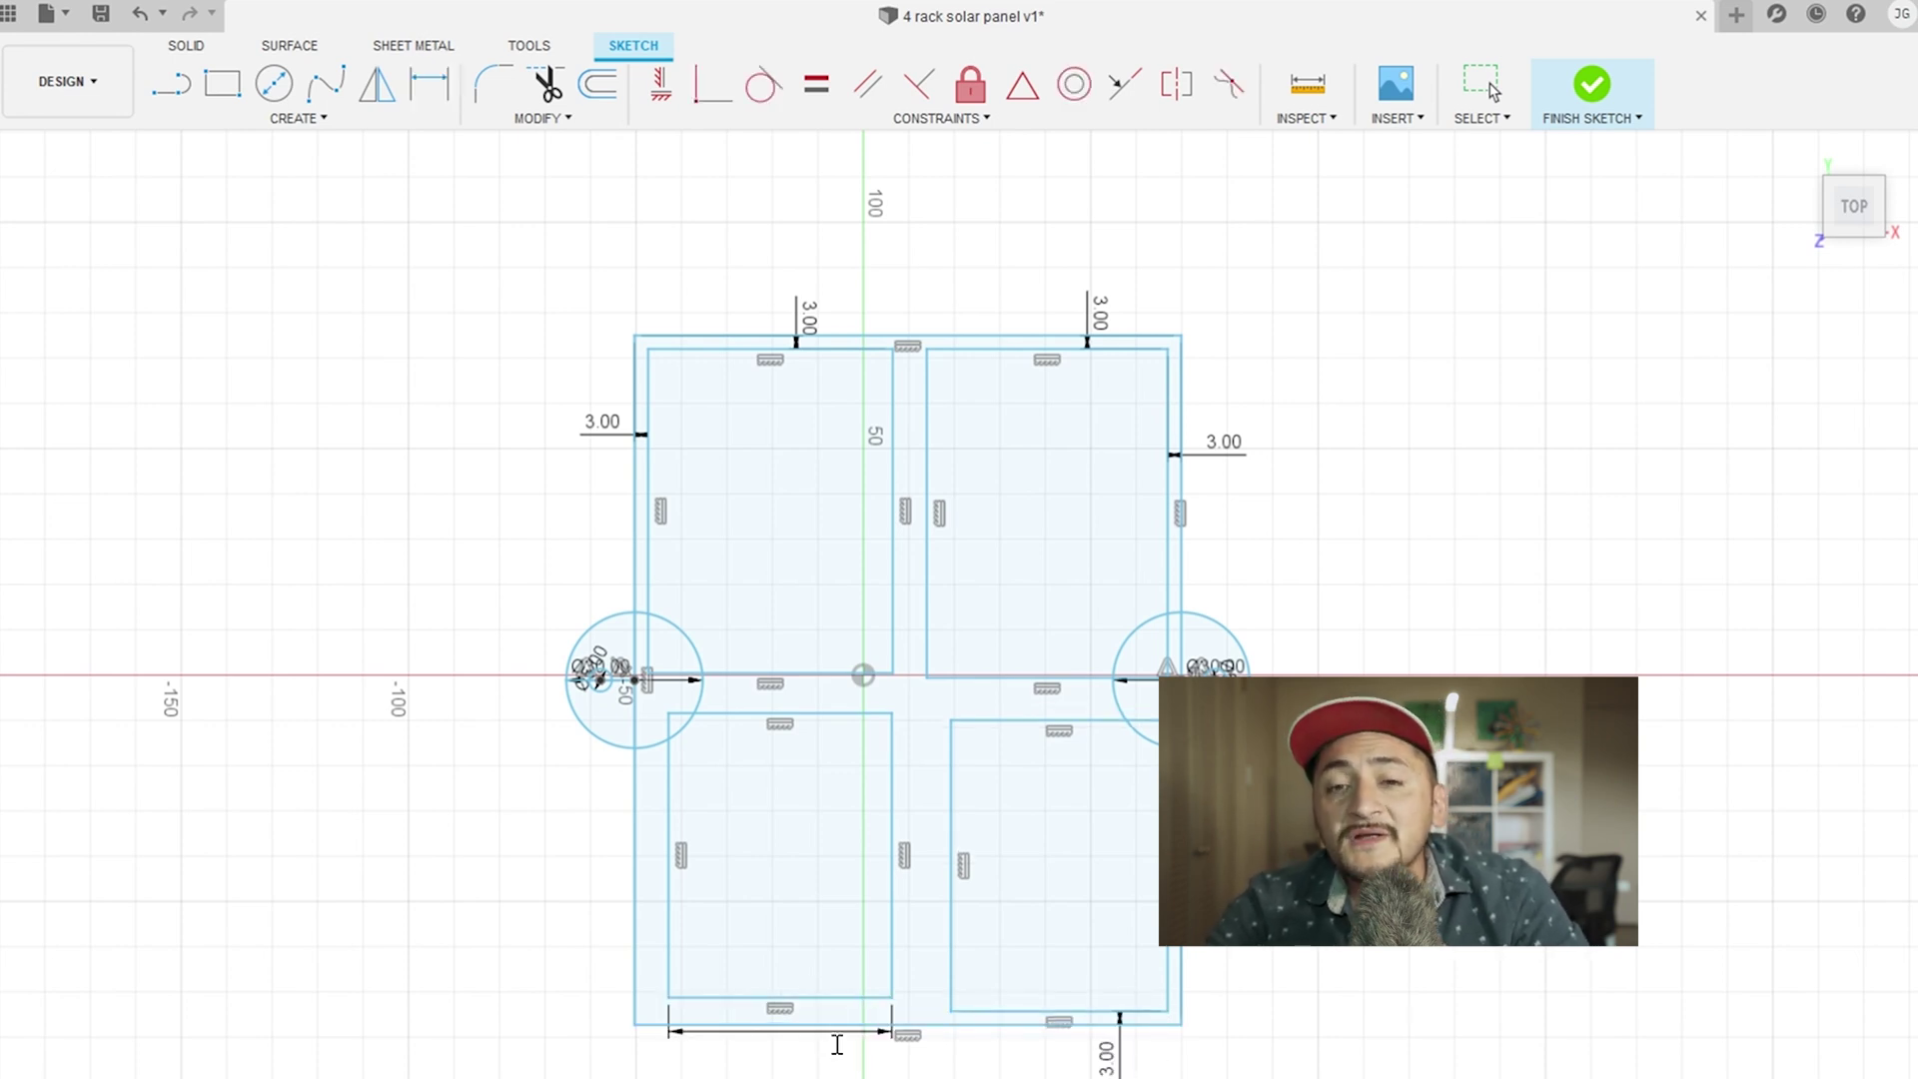
click(816, 1069)
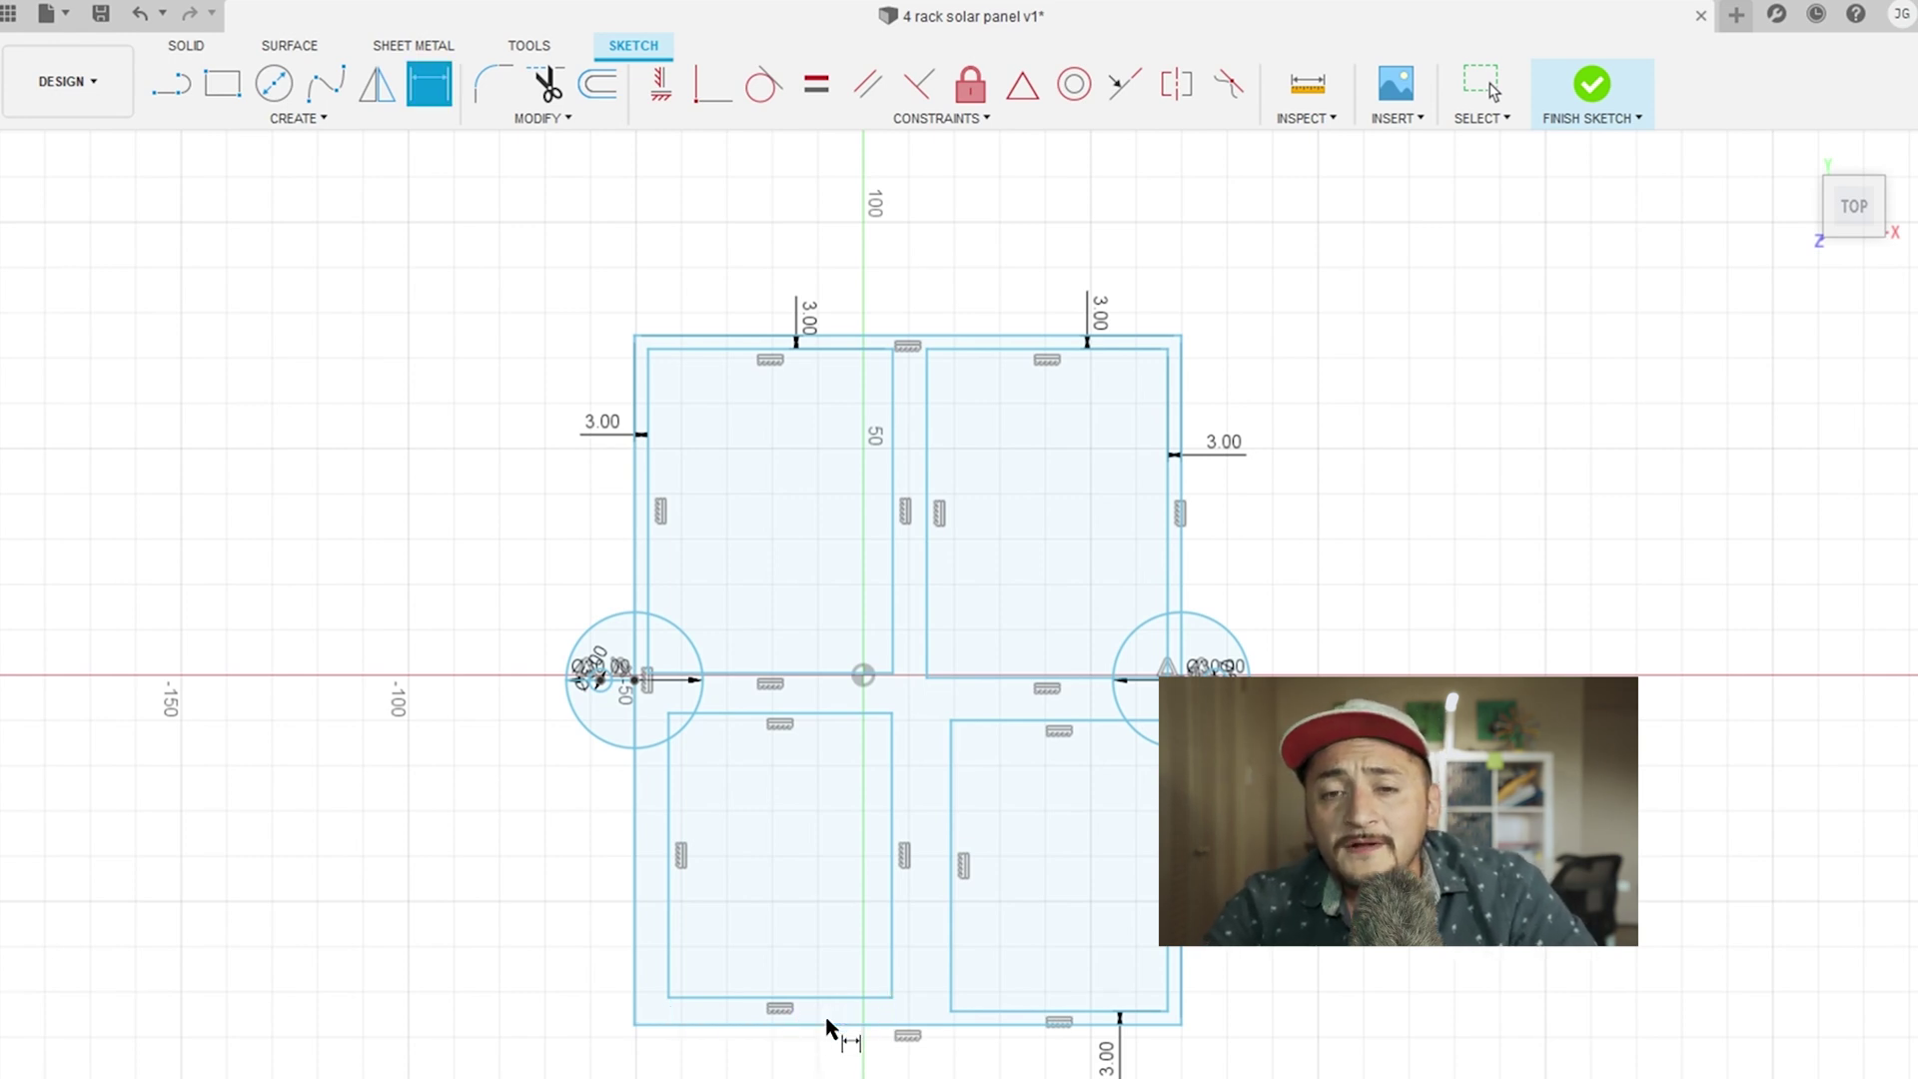
click(840, 999)
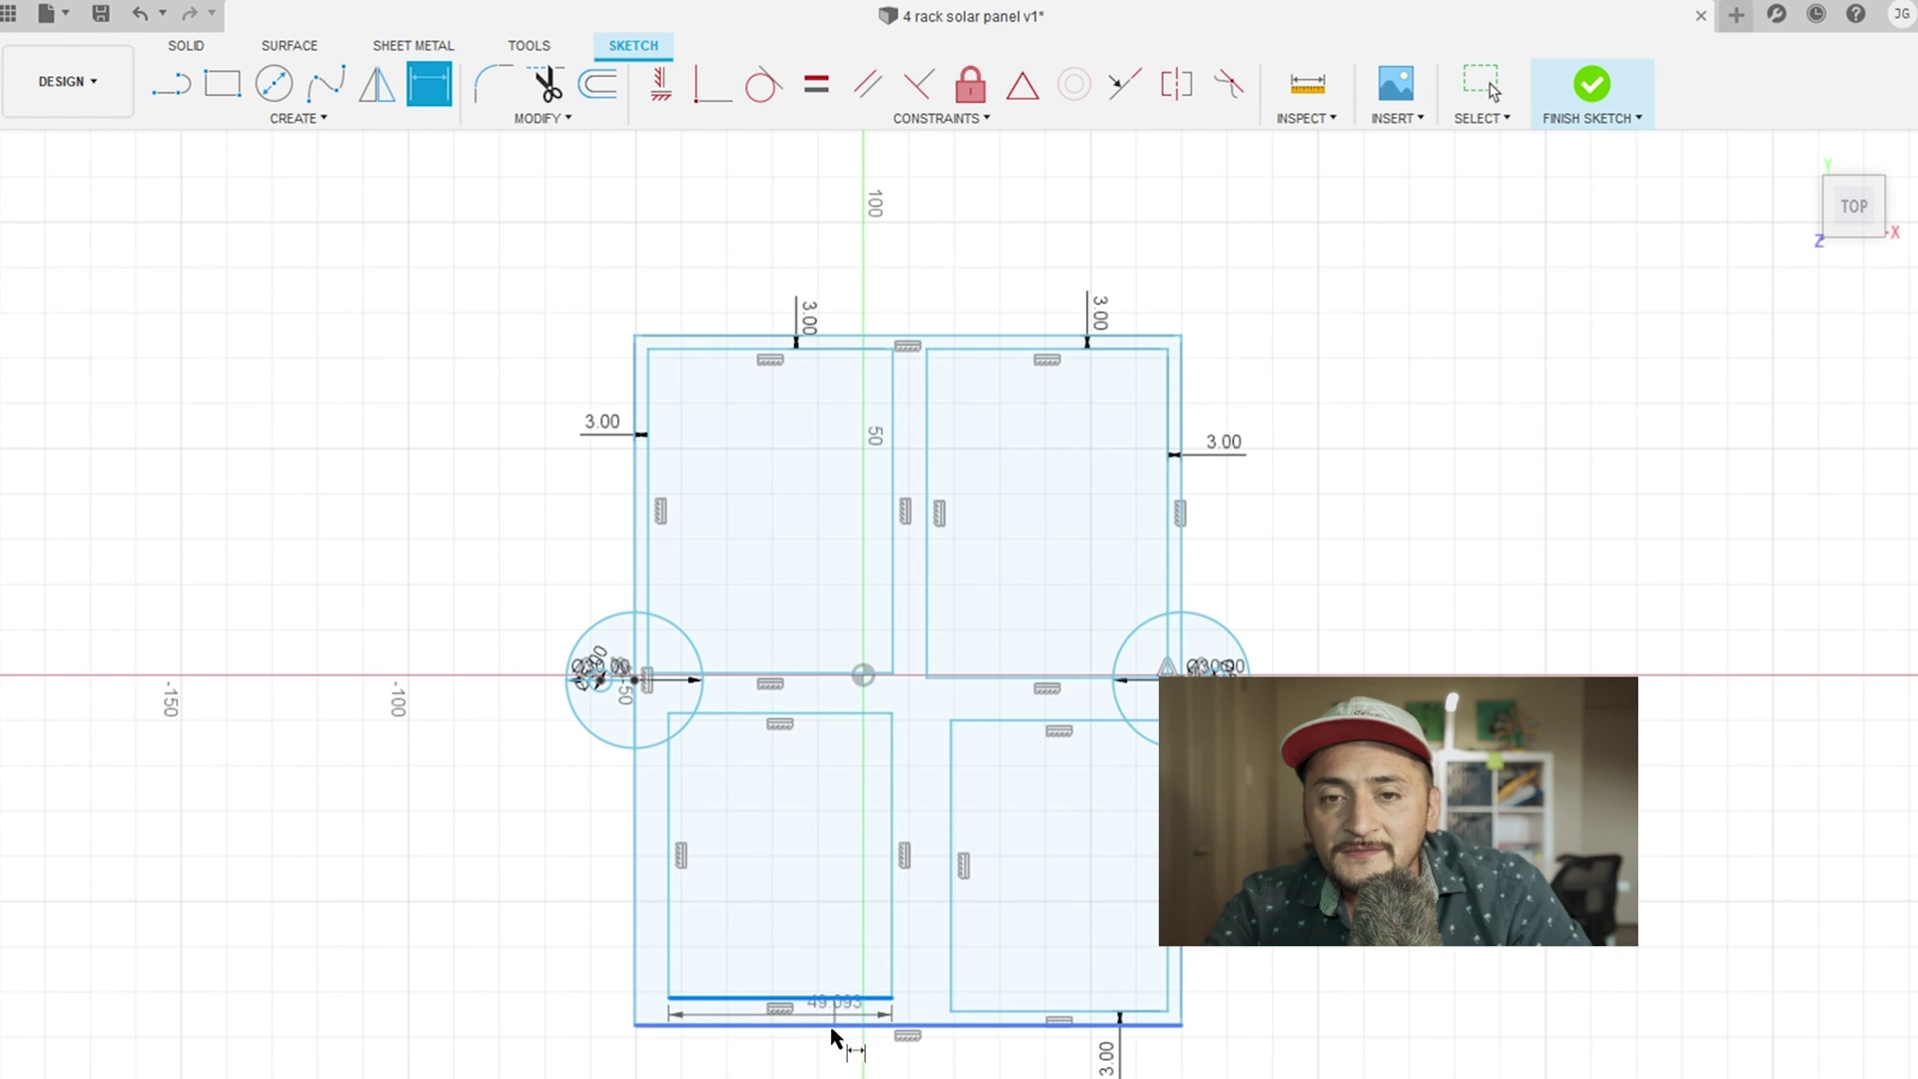
click(835, 1025)
click(837, 1071)
text(3)
key(Return)
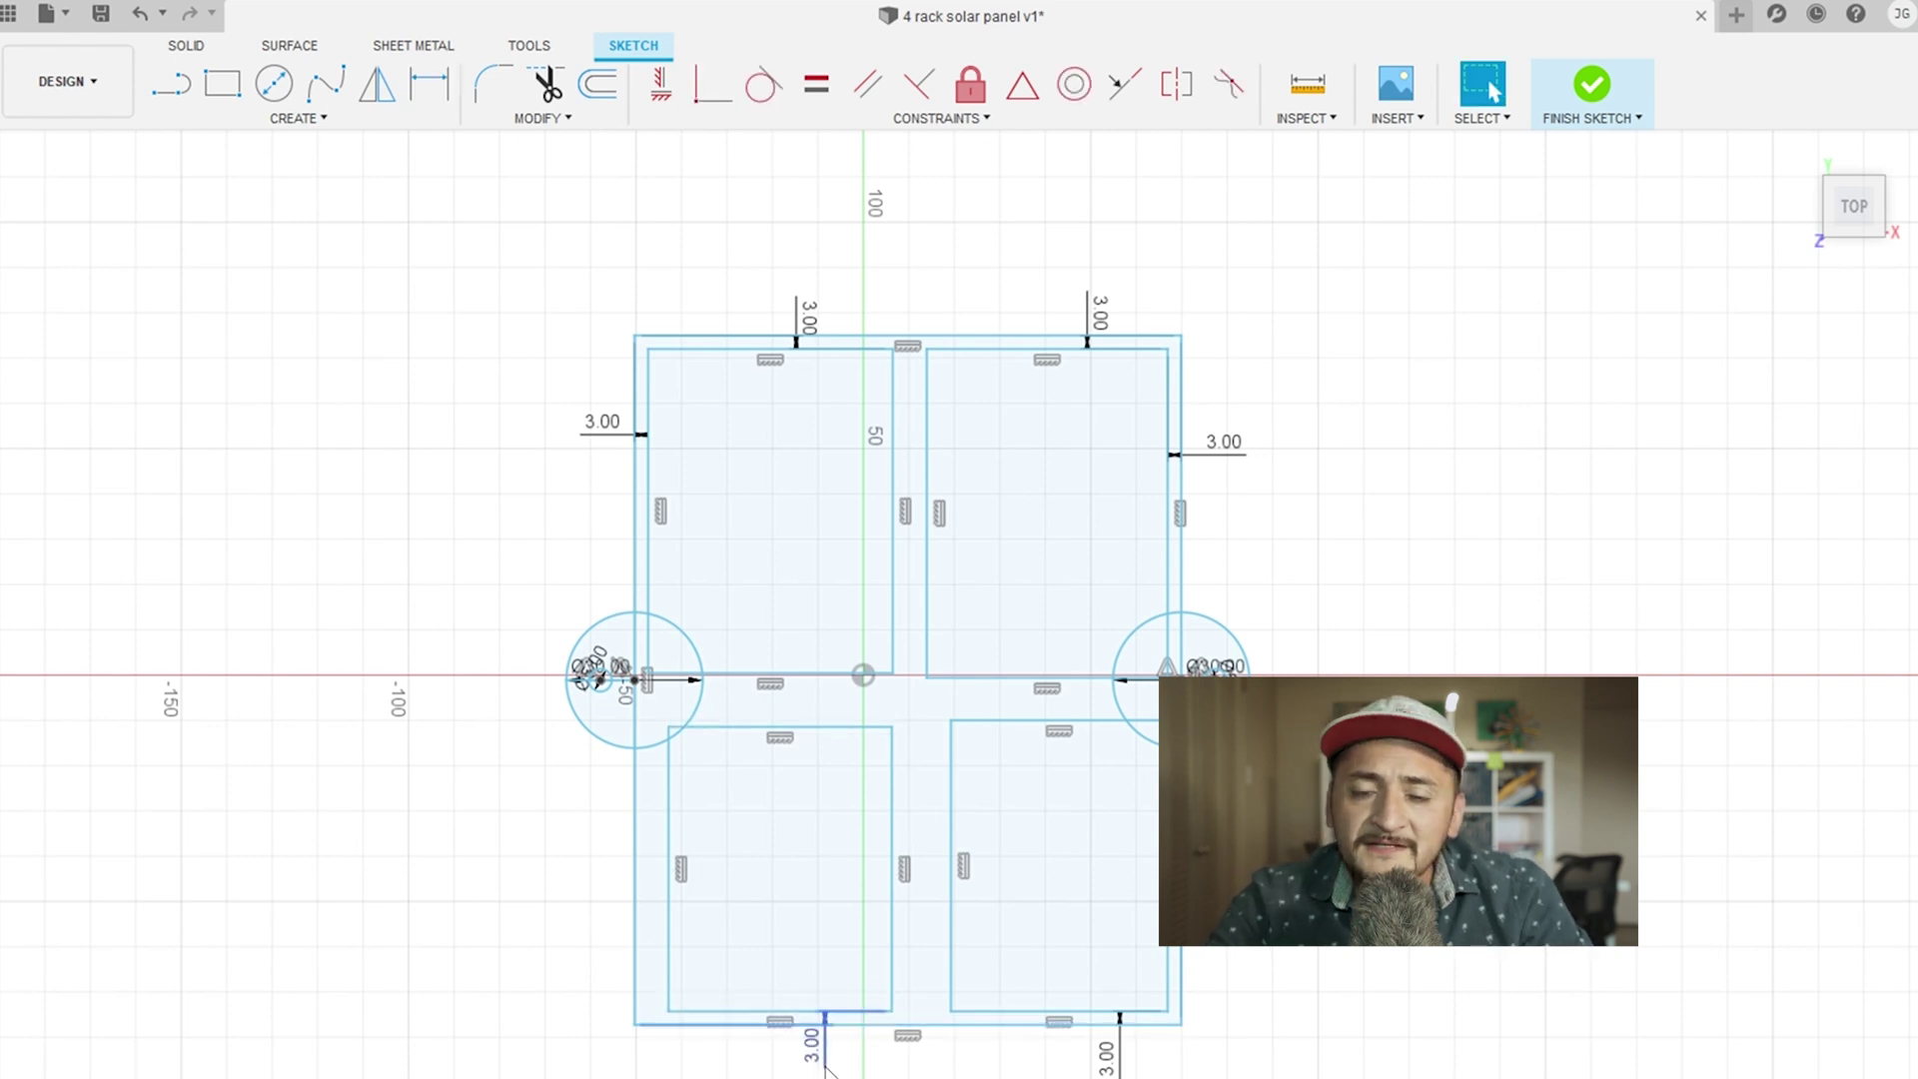
Step: Set the lower-left cell's side rail and the gap between left cells to 3 mm
click(668, 919)
click(636, 931)
click(597, 929)
text(3)
key(Return)
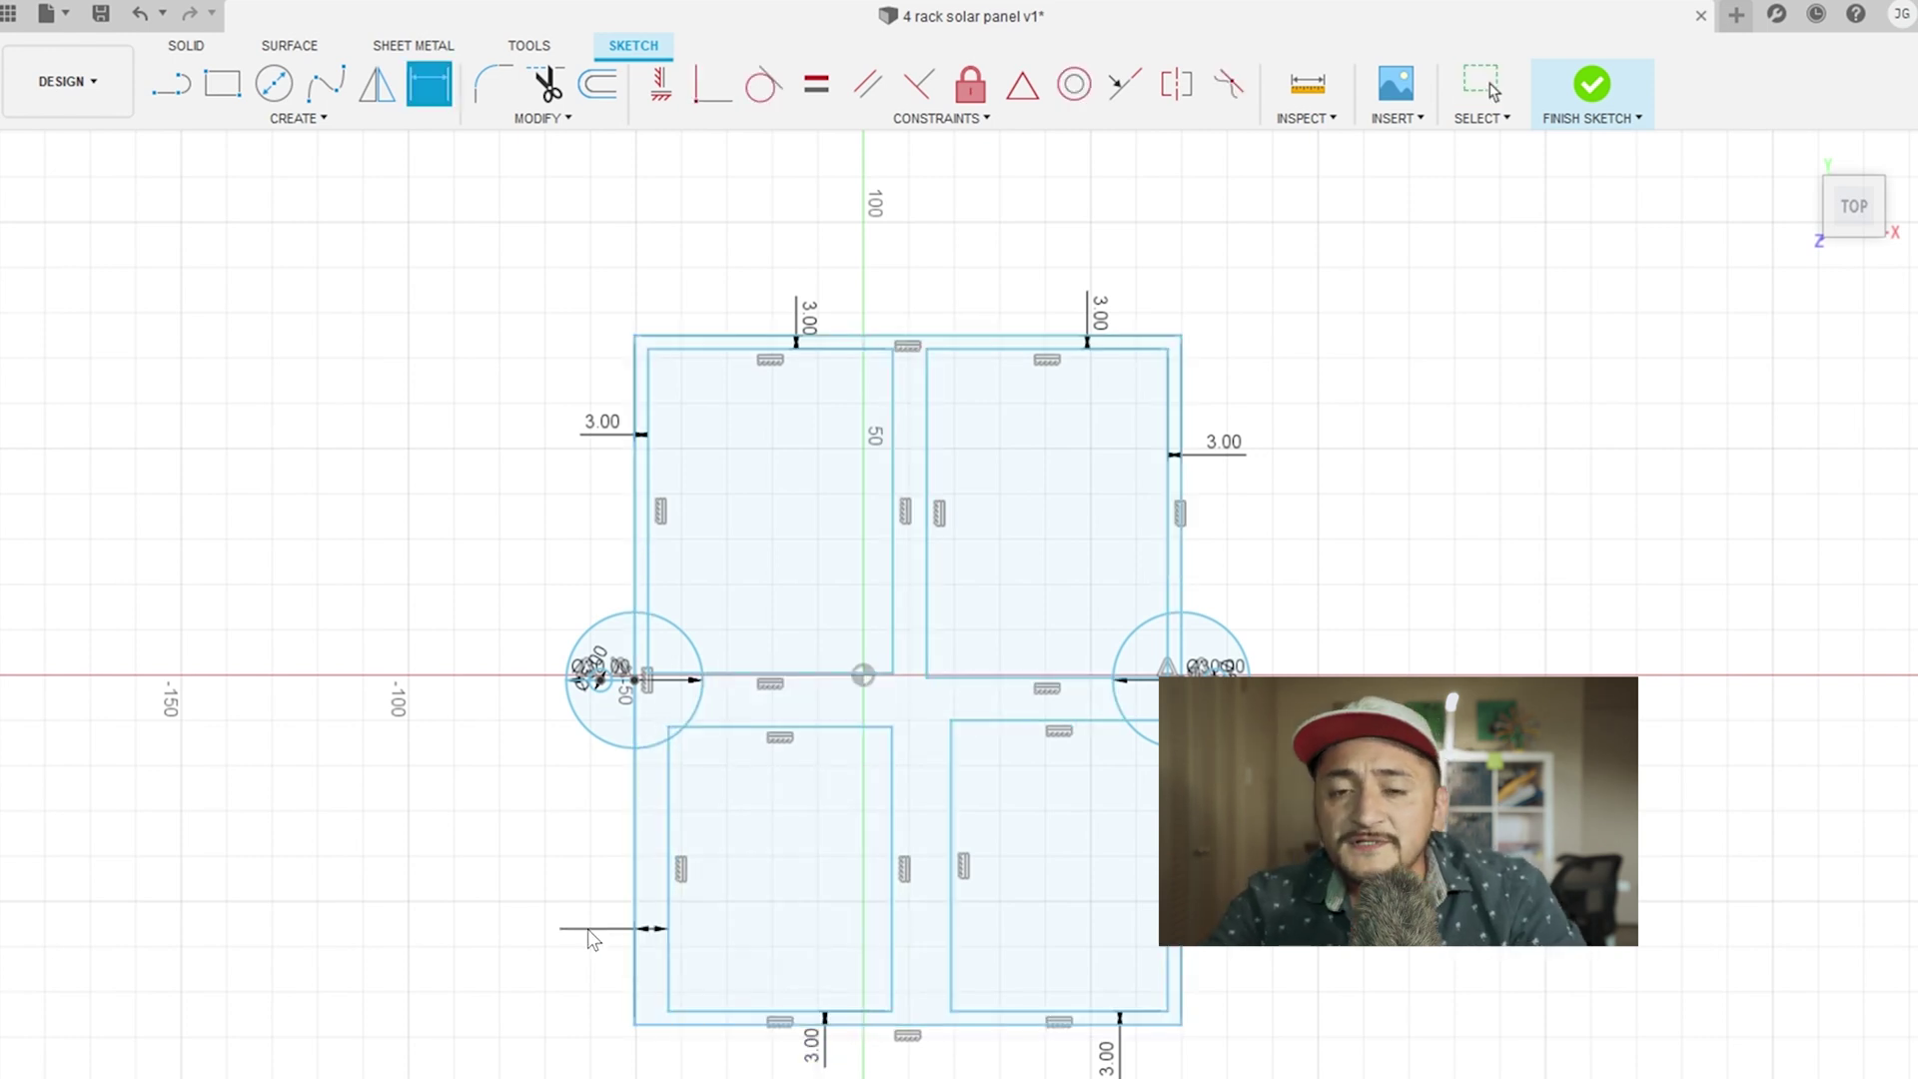
click(829, 675)
click(826, 728)
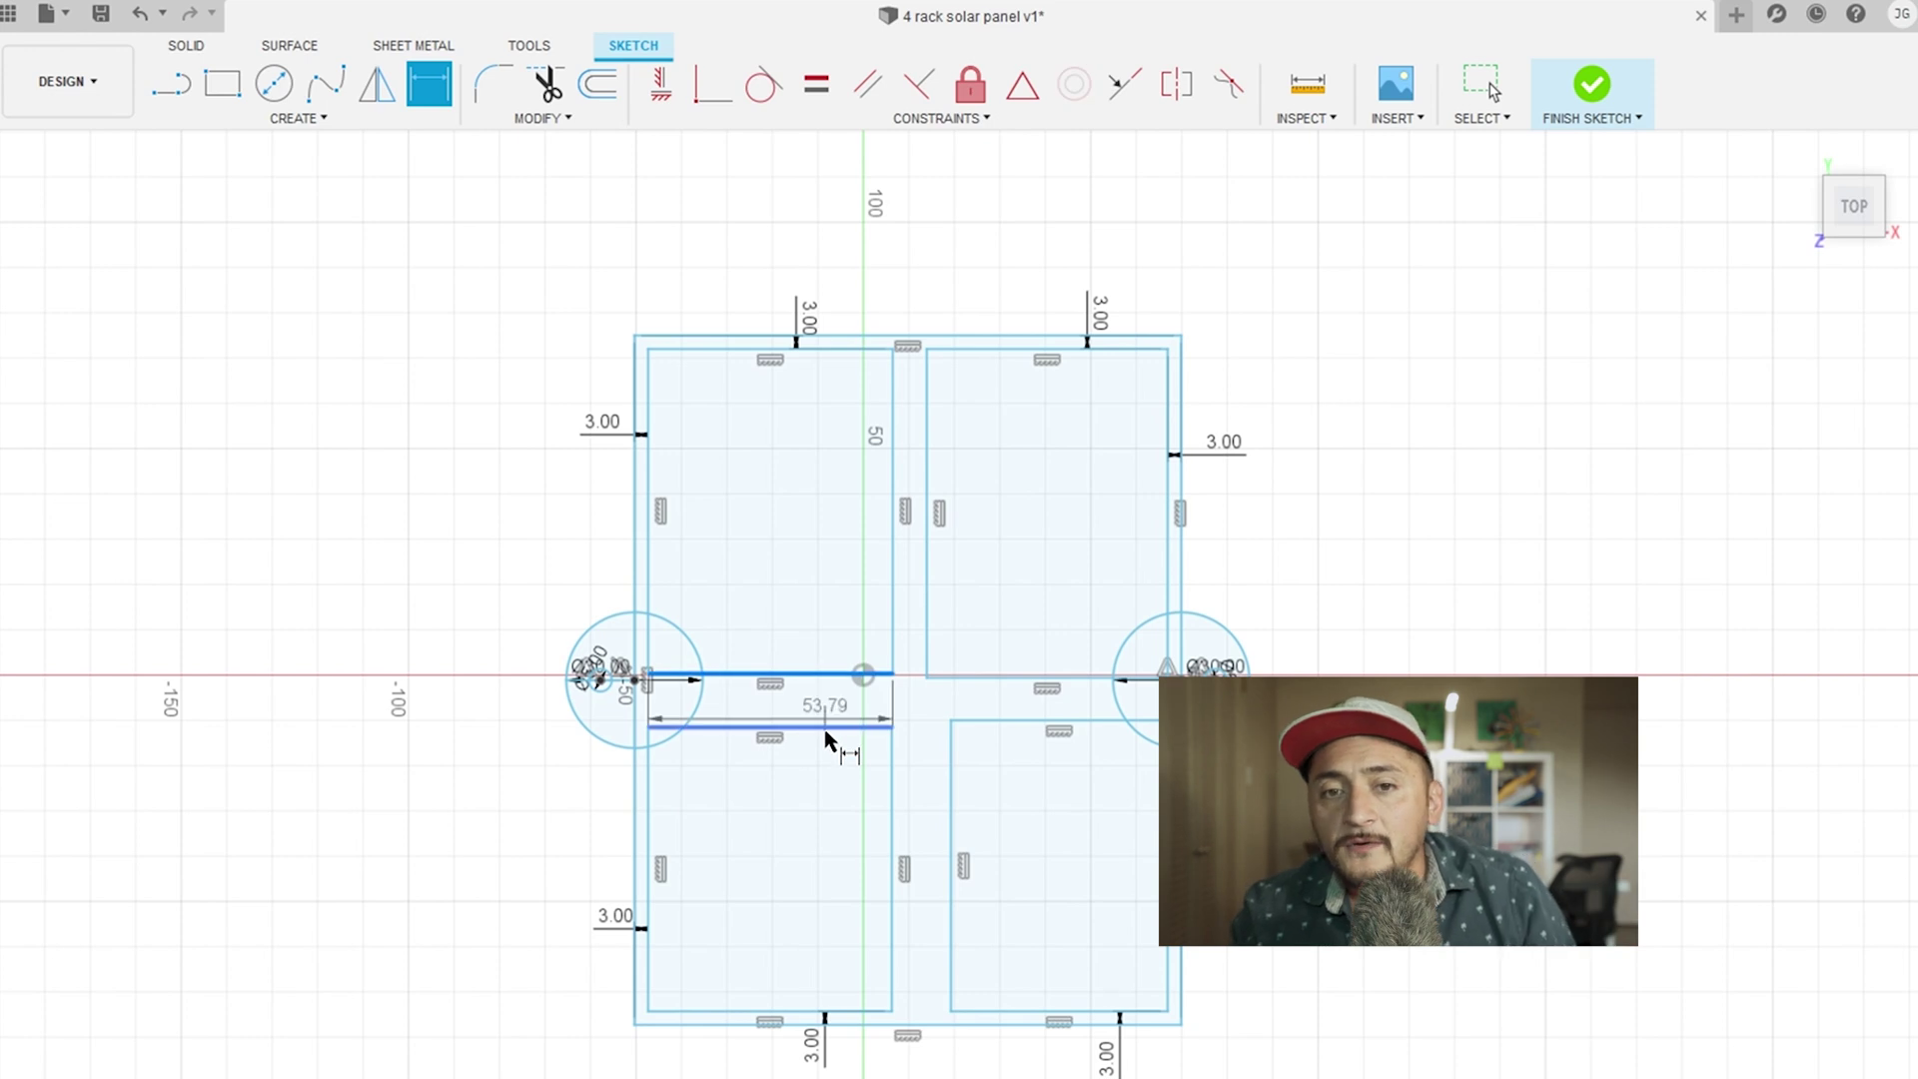
click(825, 715)
text(3)
key(Return)
Step: Set the gap between the right cells and between the lower cells to 3 mm
click(989, 677)
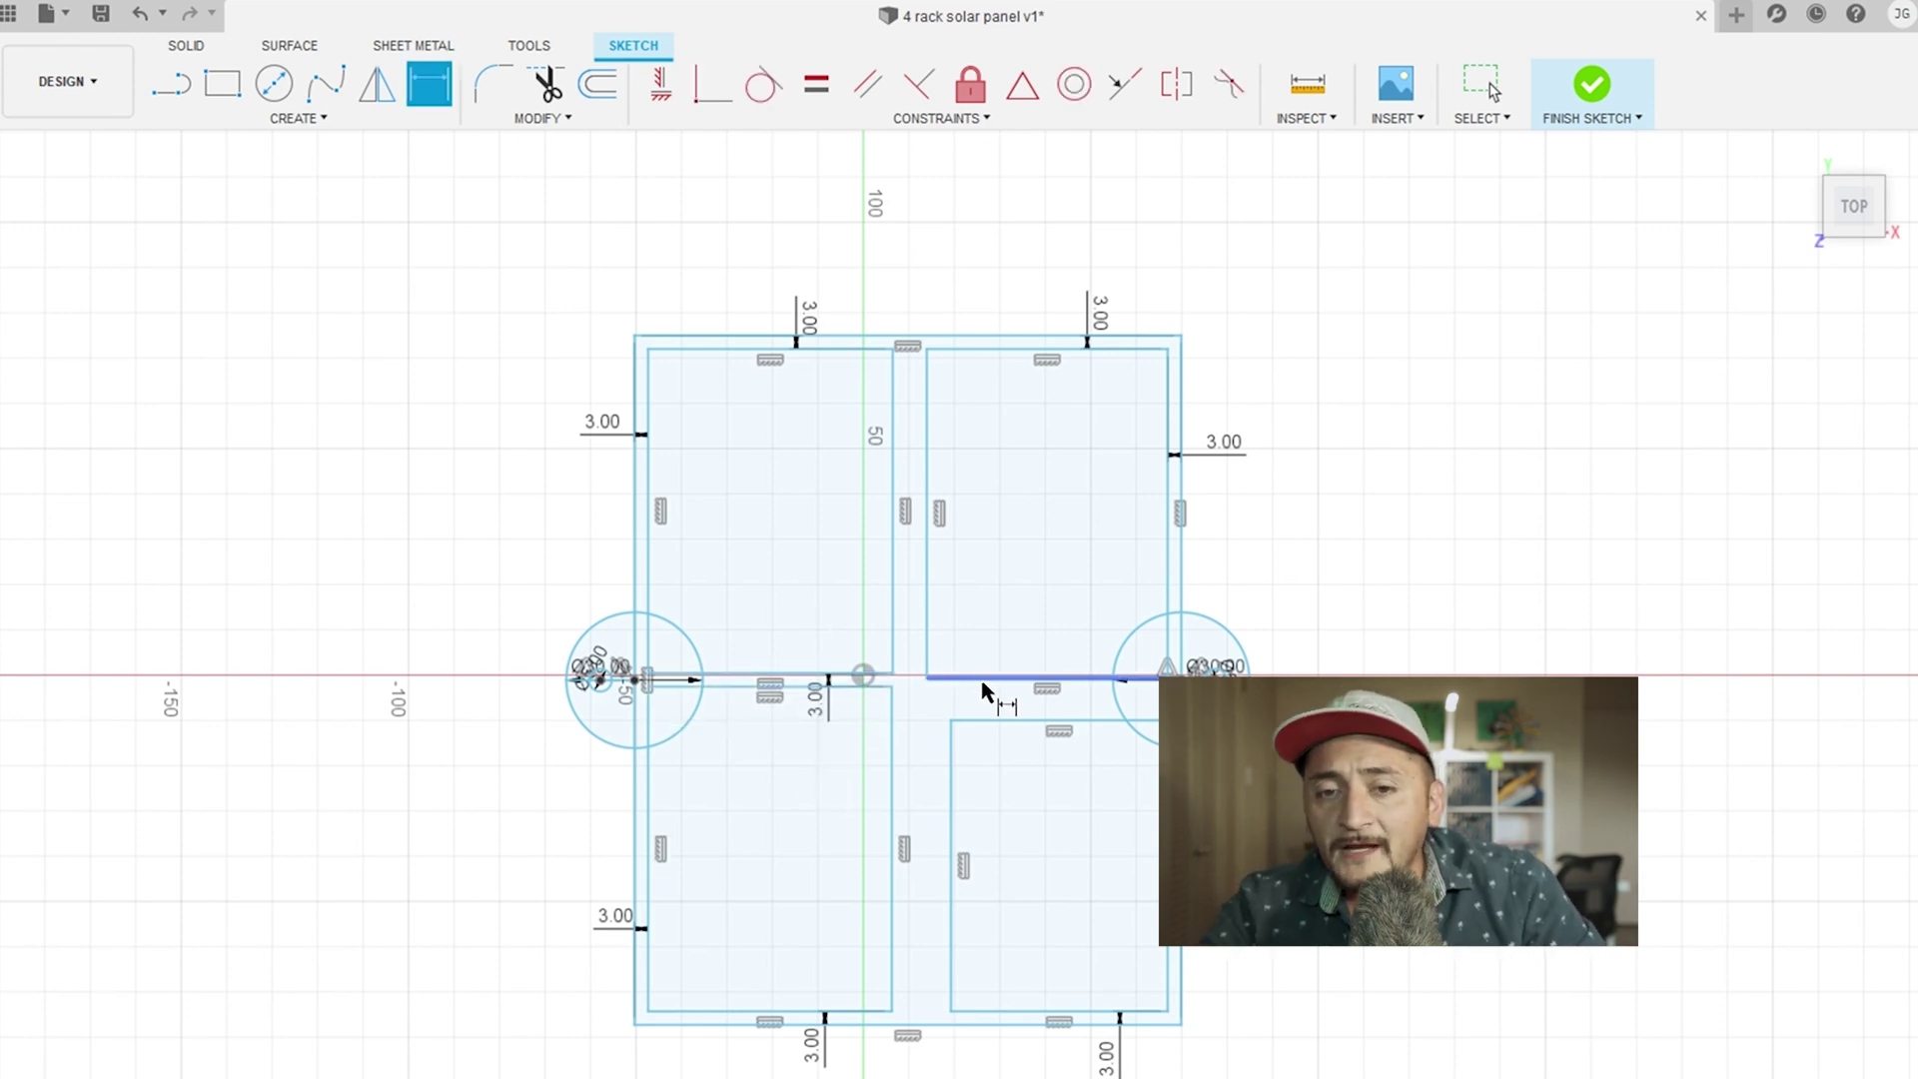
click(989, 721)
click(999, 747)
text(3)
key(Return)
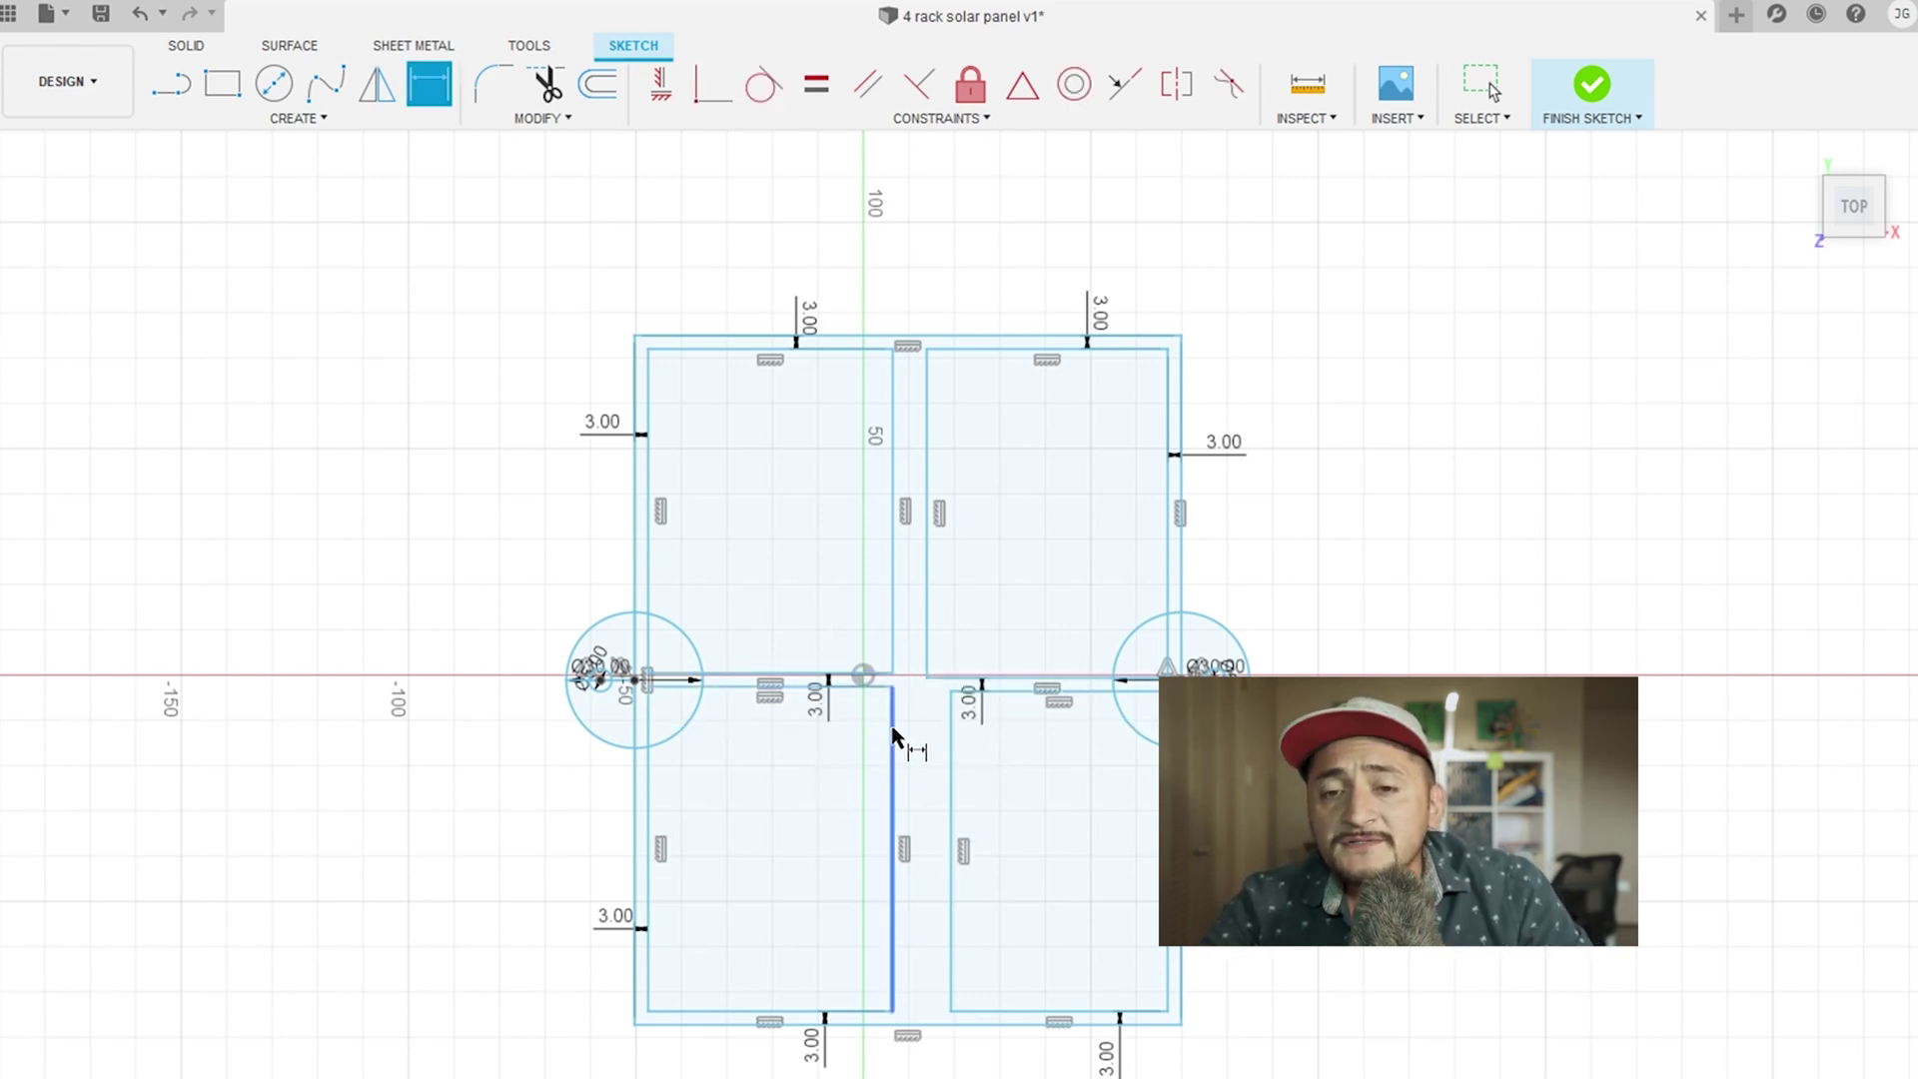
click(892, 744)
click(952, 756)
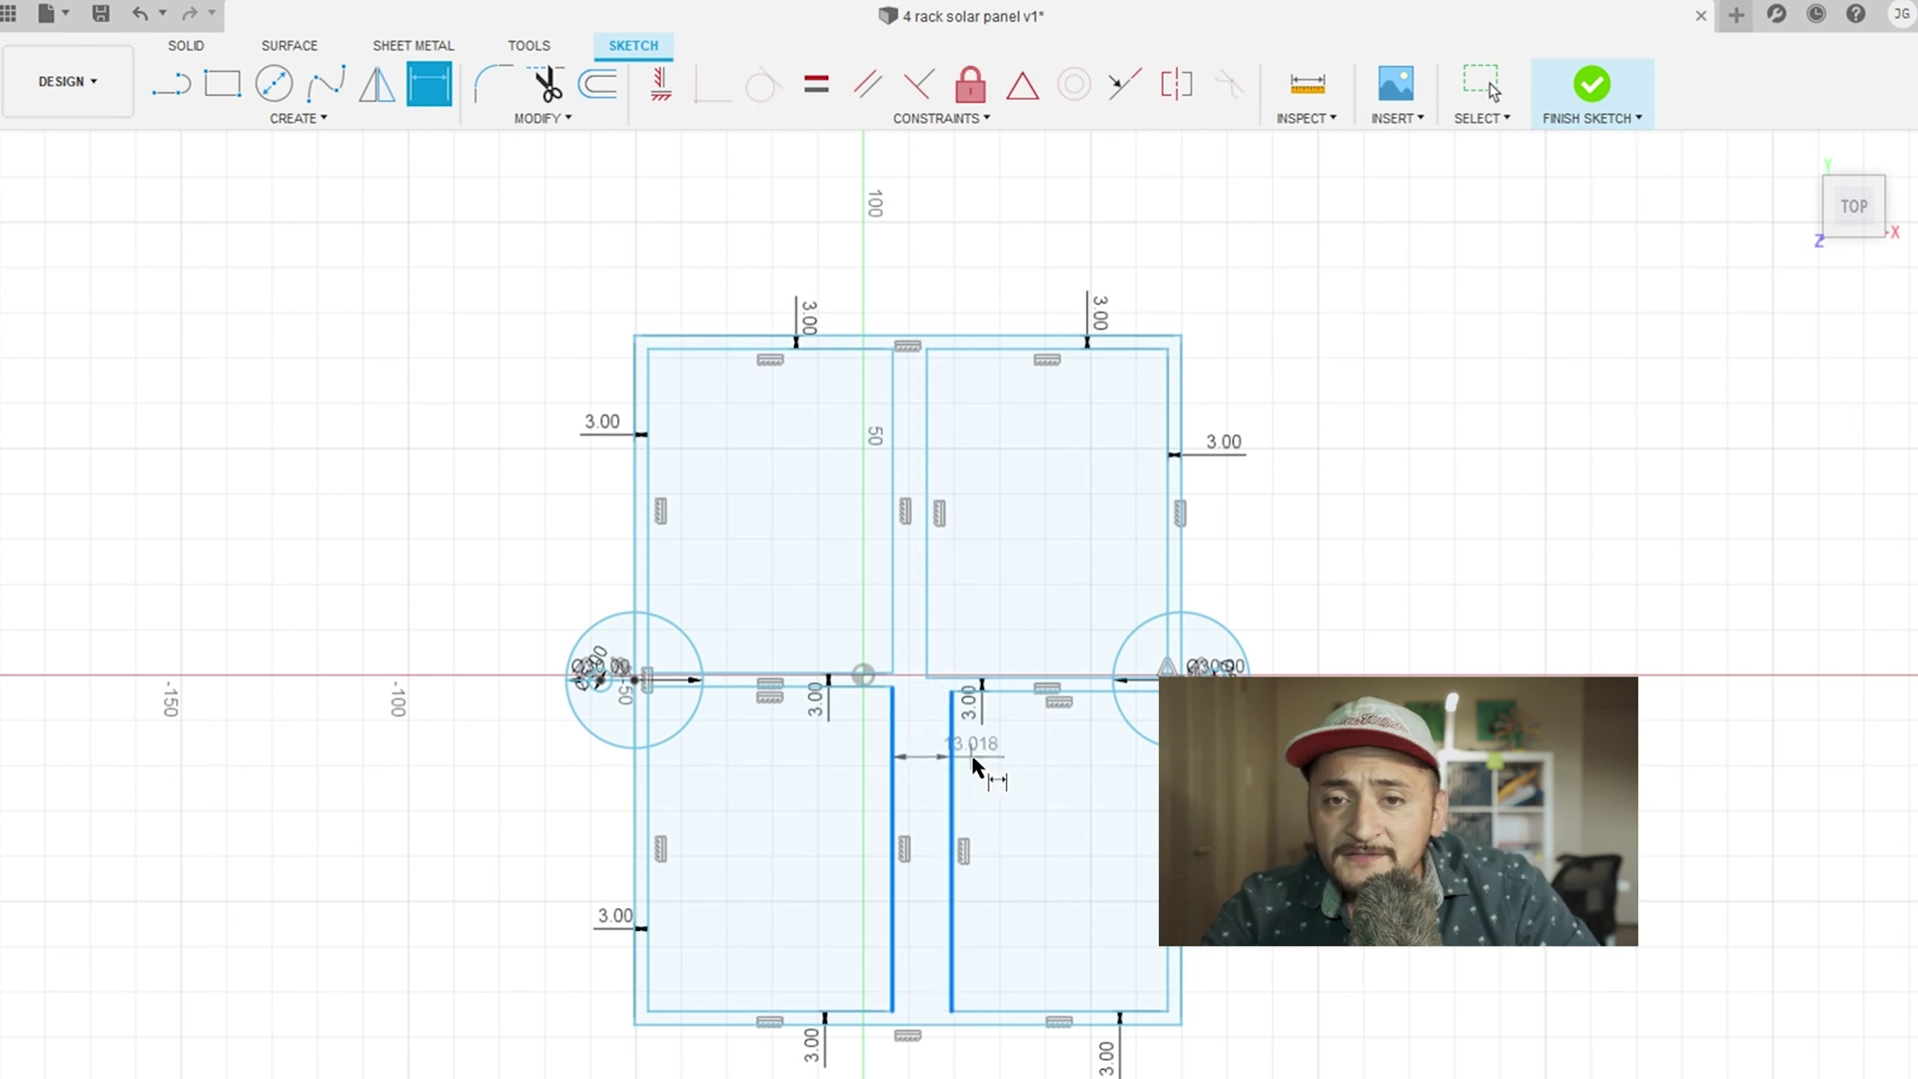
click(984, 769)
text(3)
key(Return)
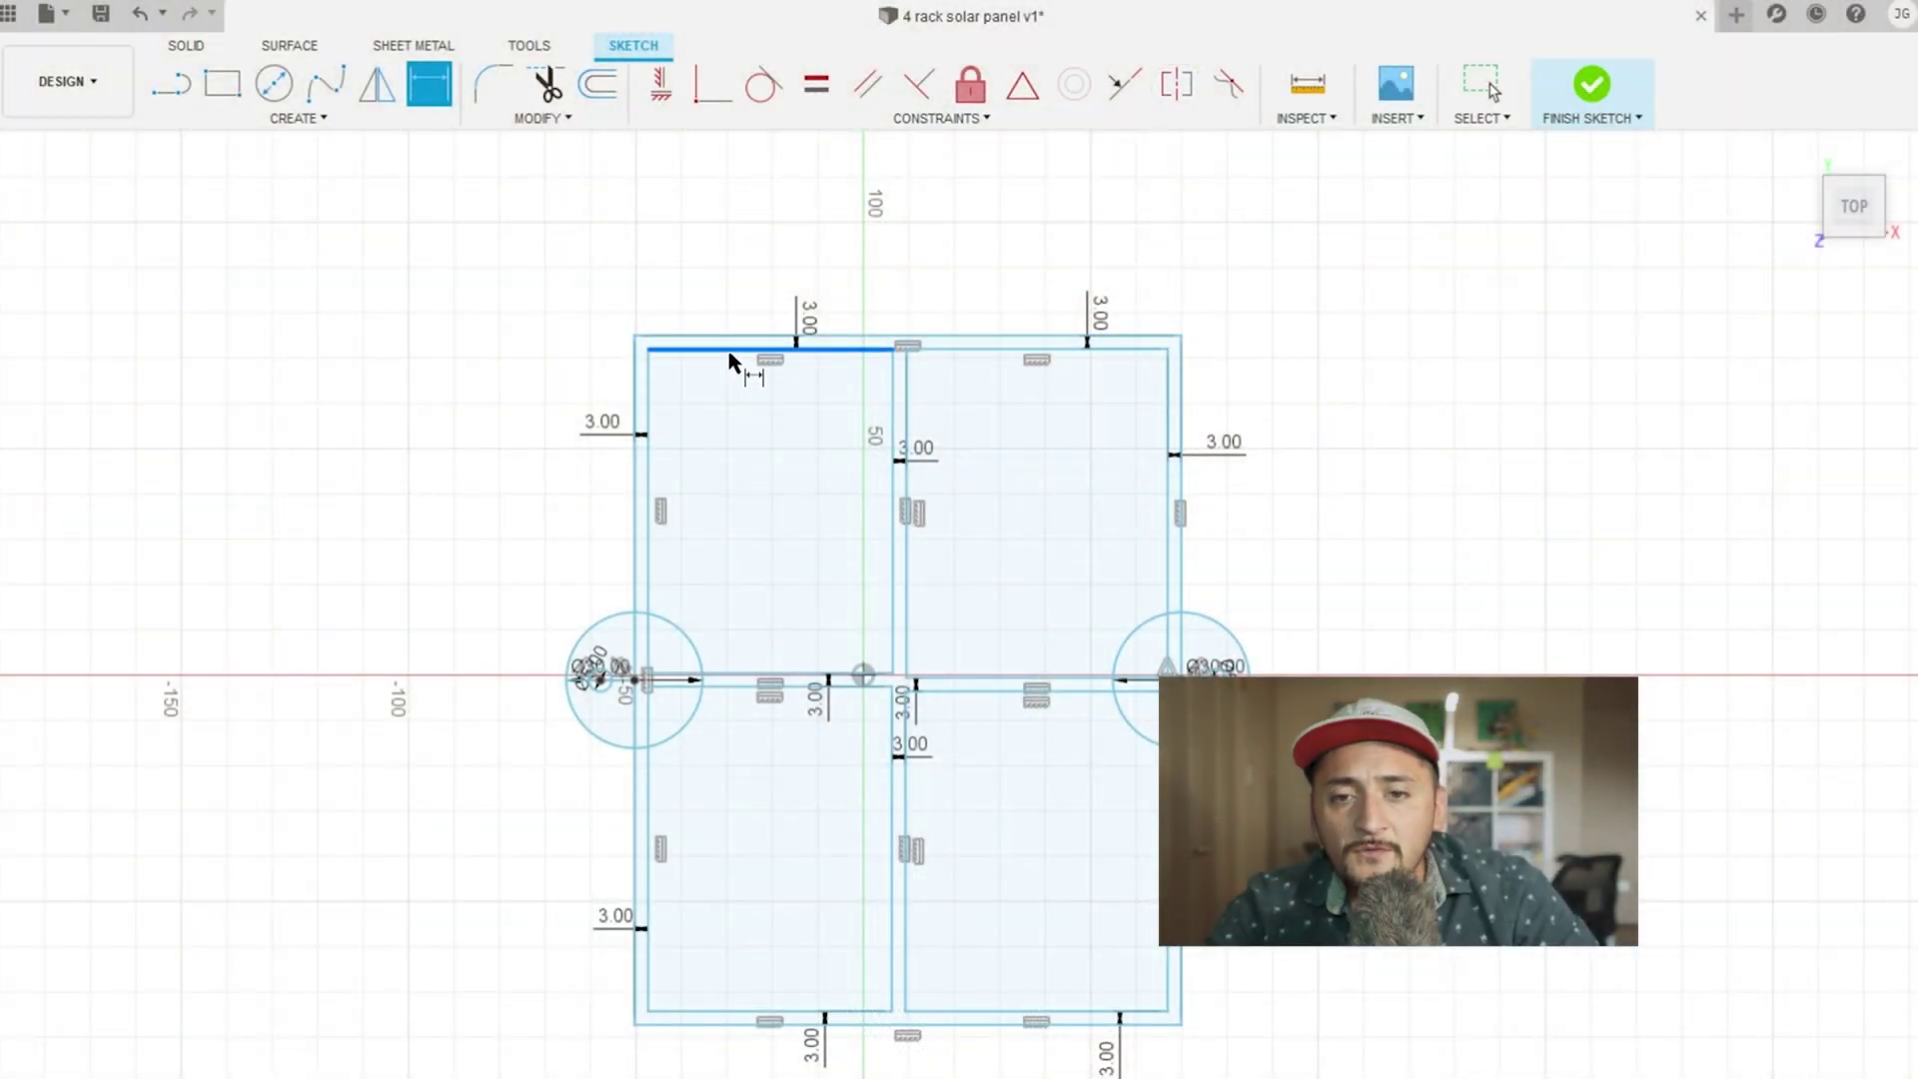
Step: Select the upper-left cell's top line to begin dimensioning it
click(730, 354)
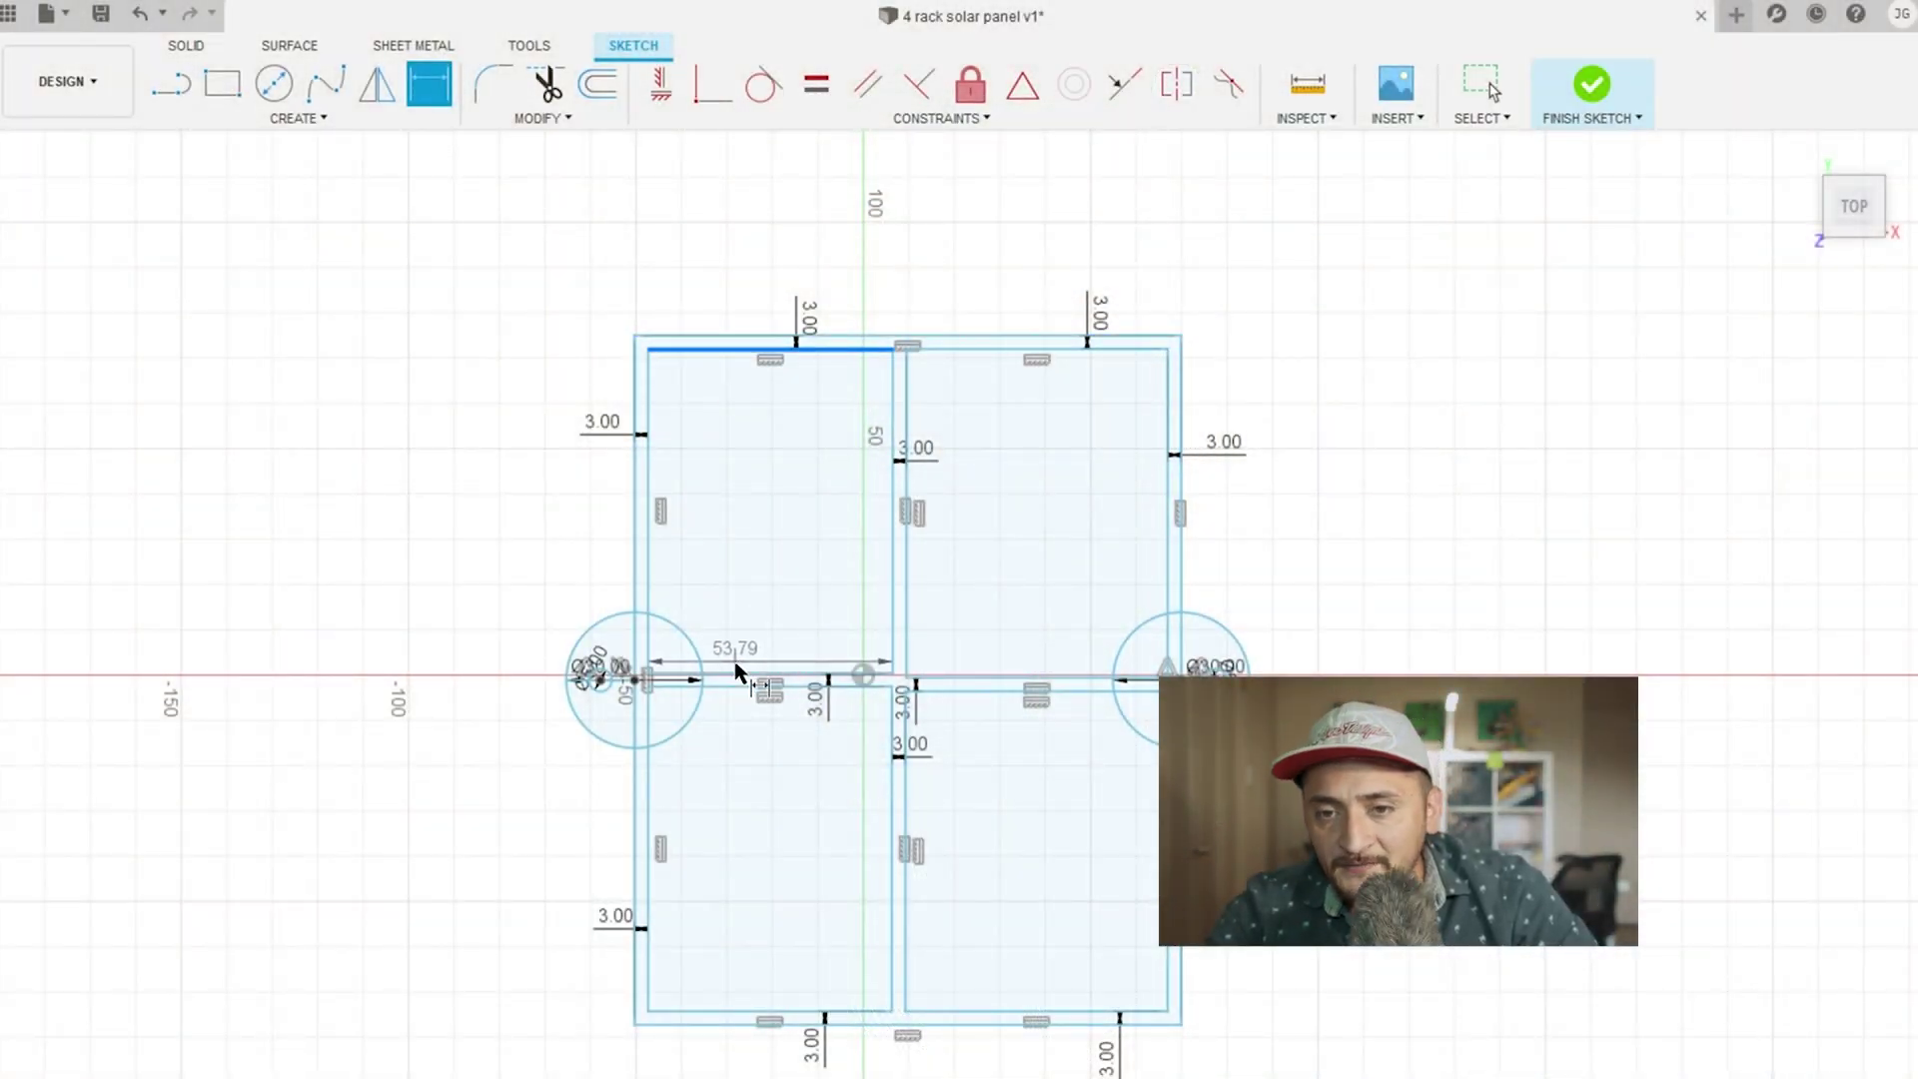
Step: Dimension the upper-left cell to height 84 and width 64 between its edges
click(735, 677)
click(742, 522)
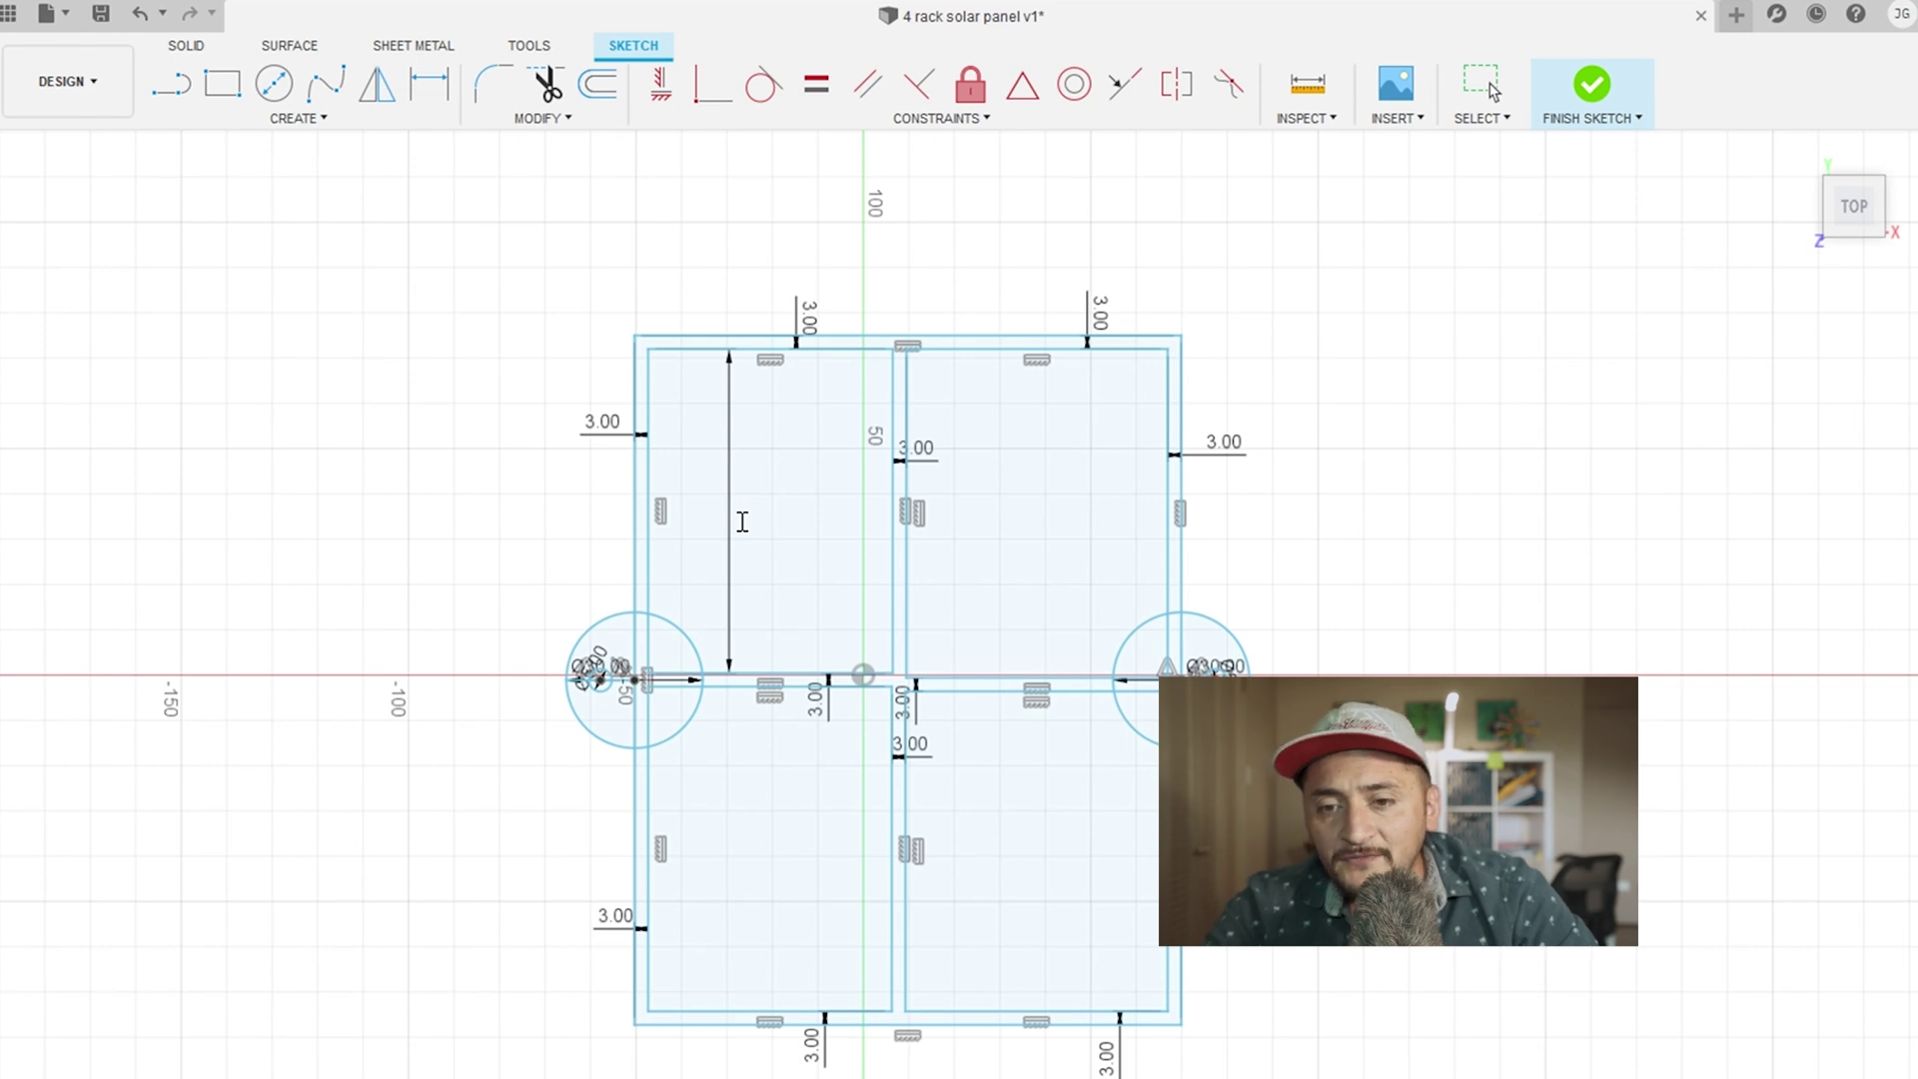
text(84)
key(Return)
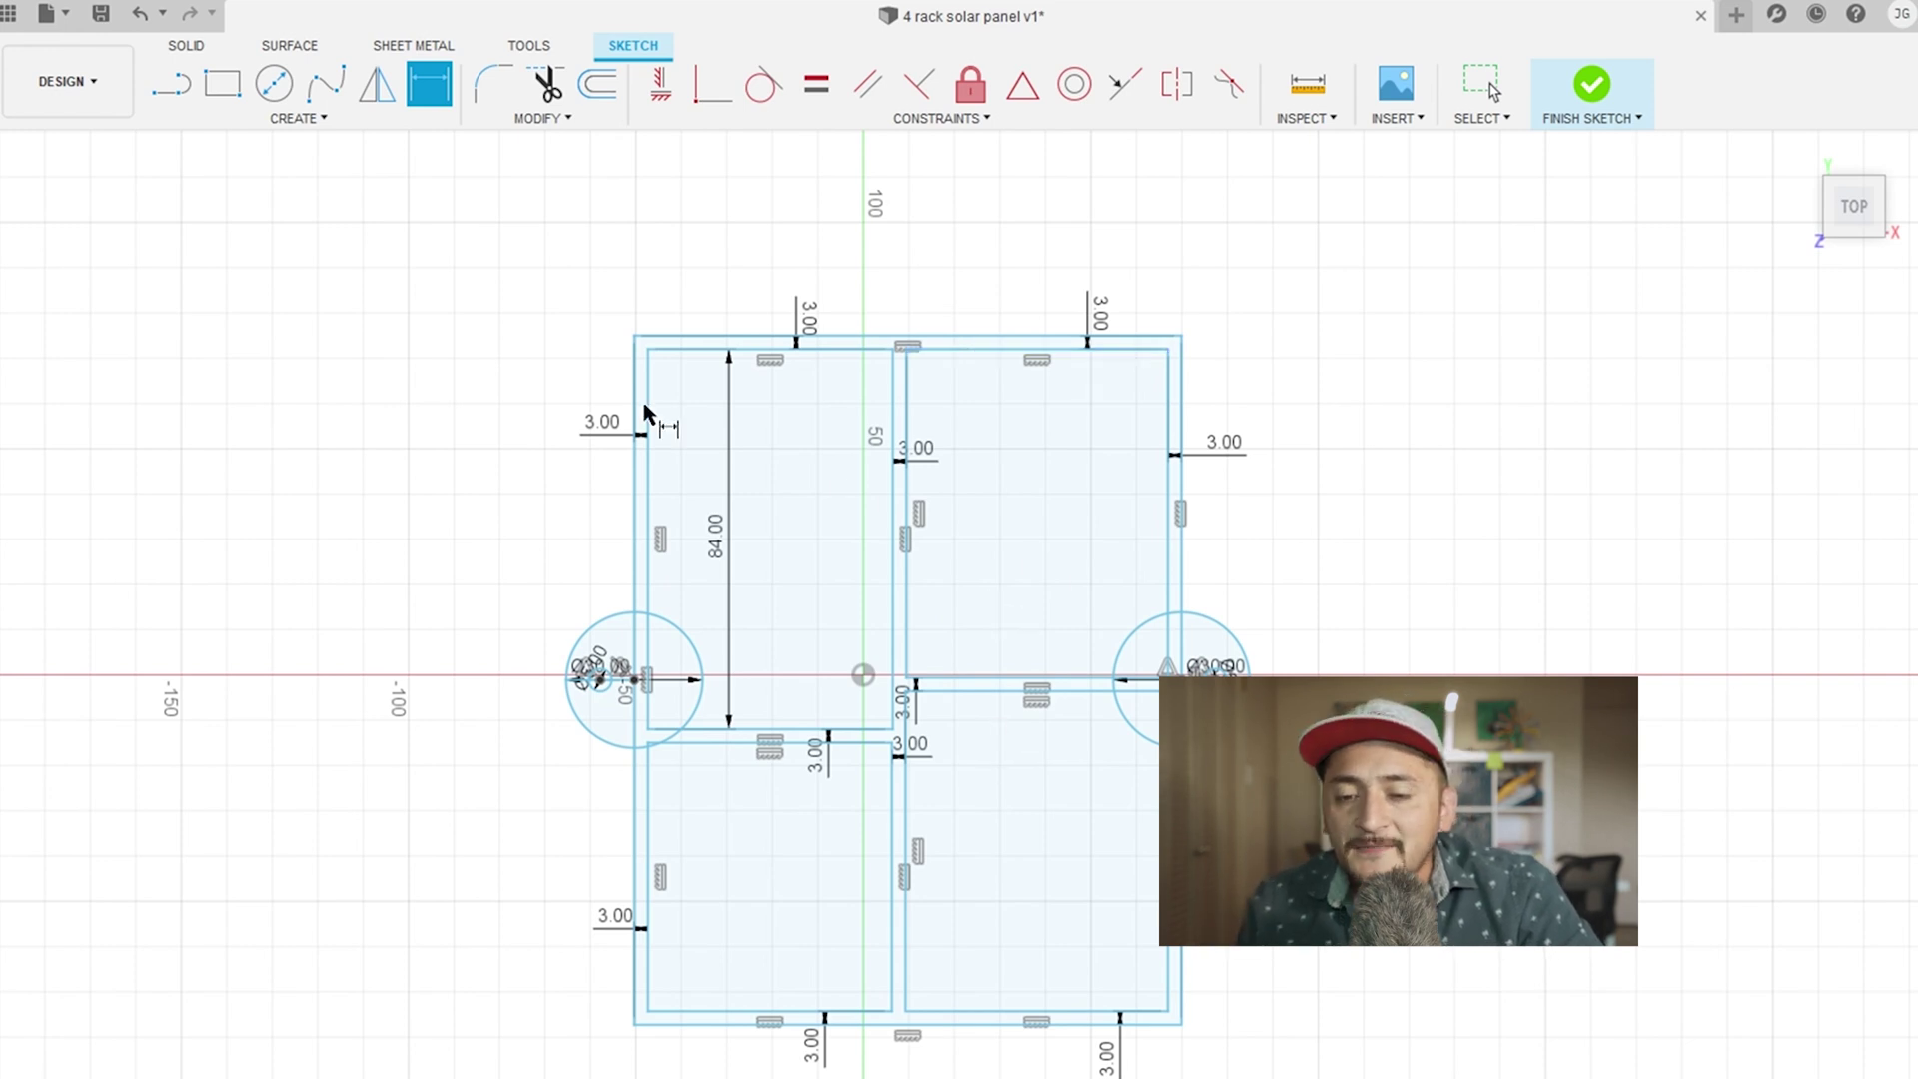
click(650, 458)
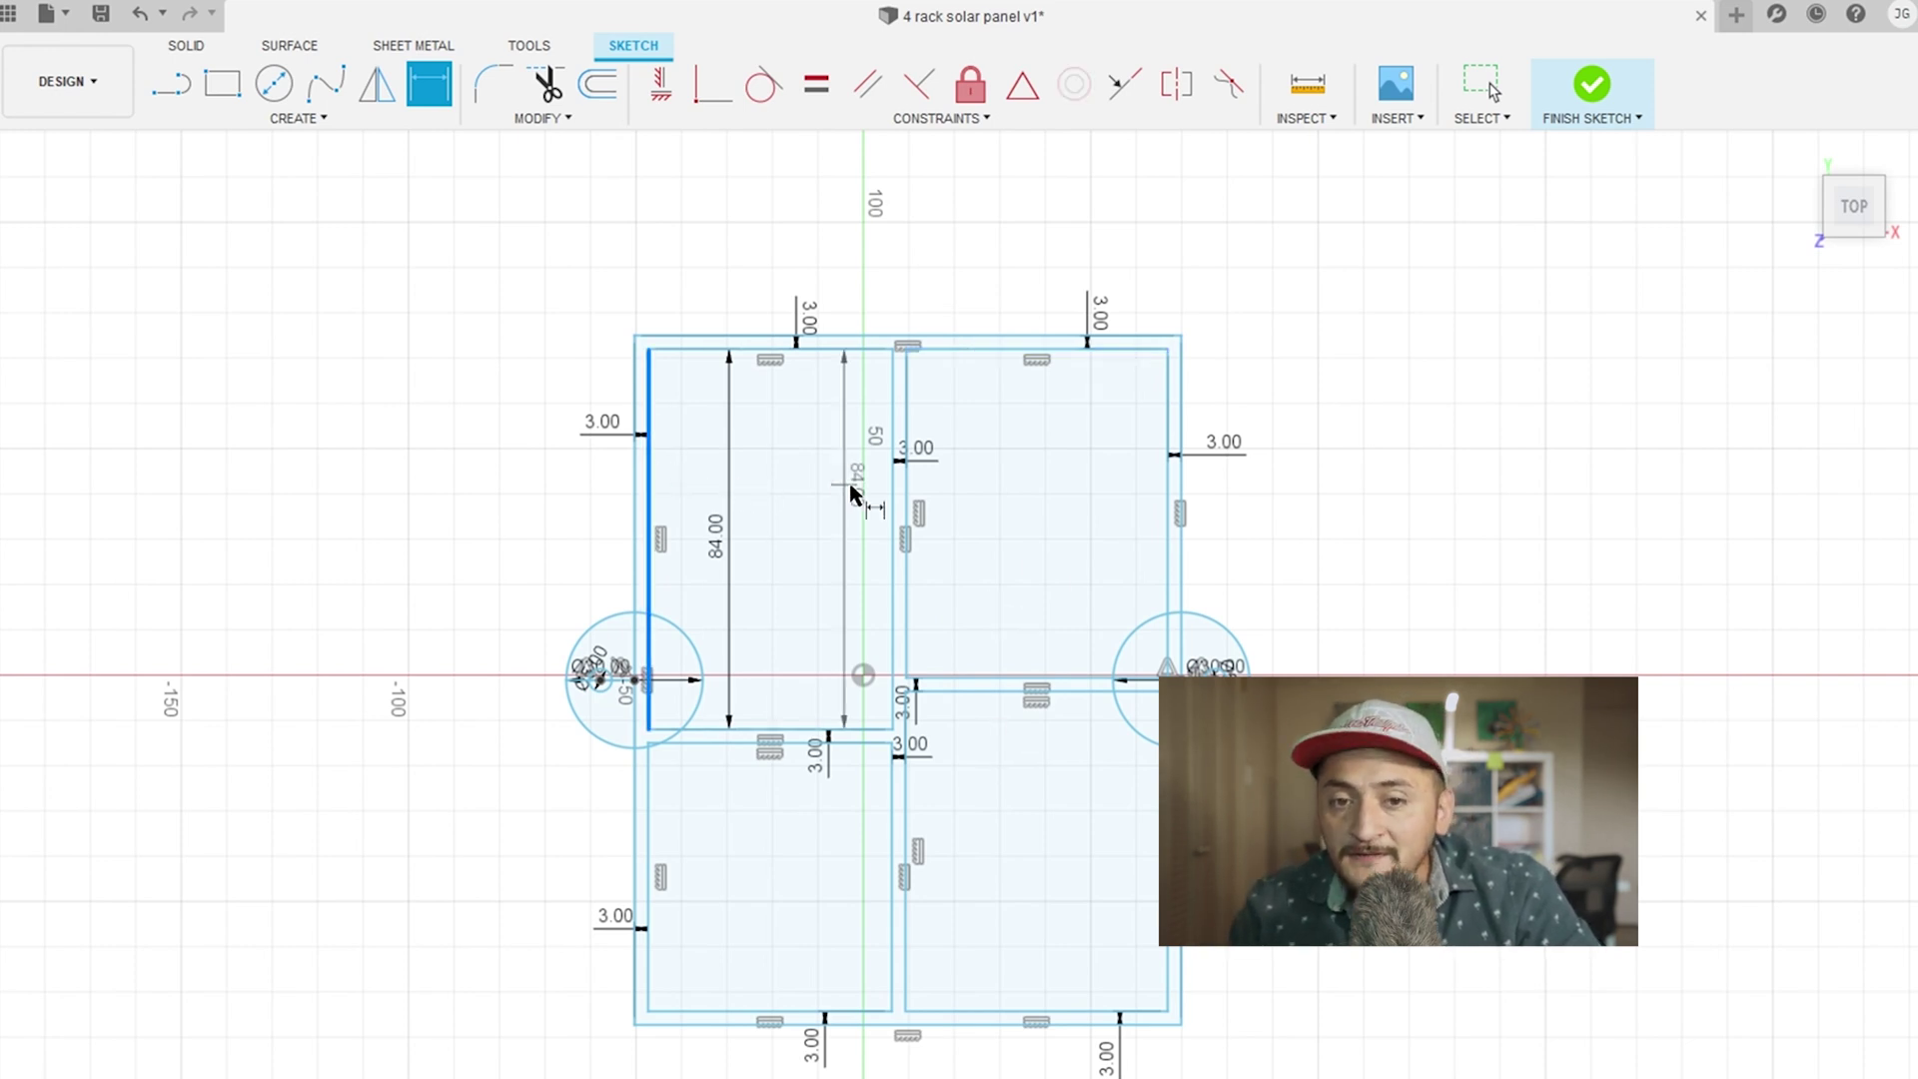
click(892, 481)
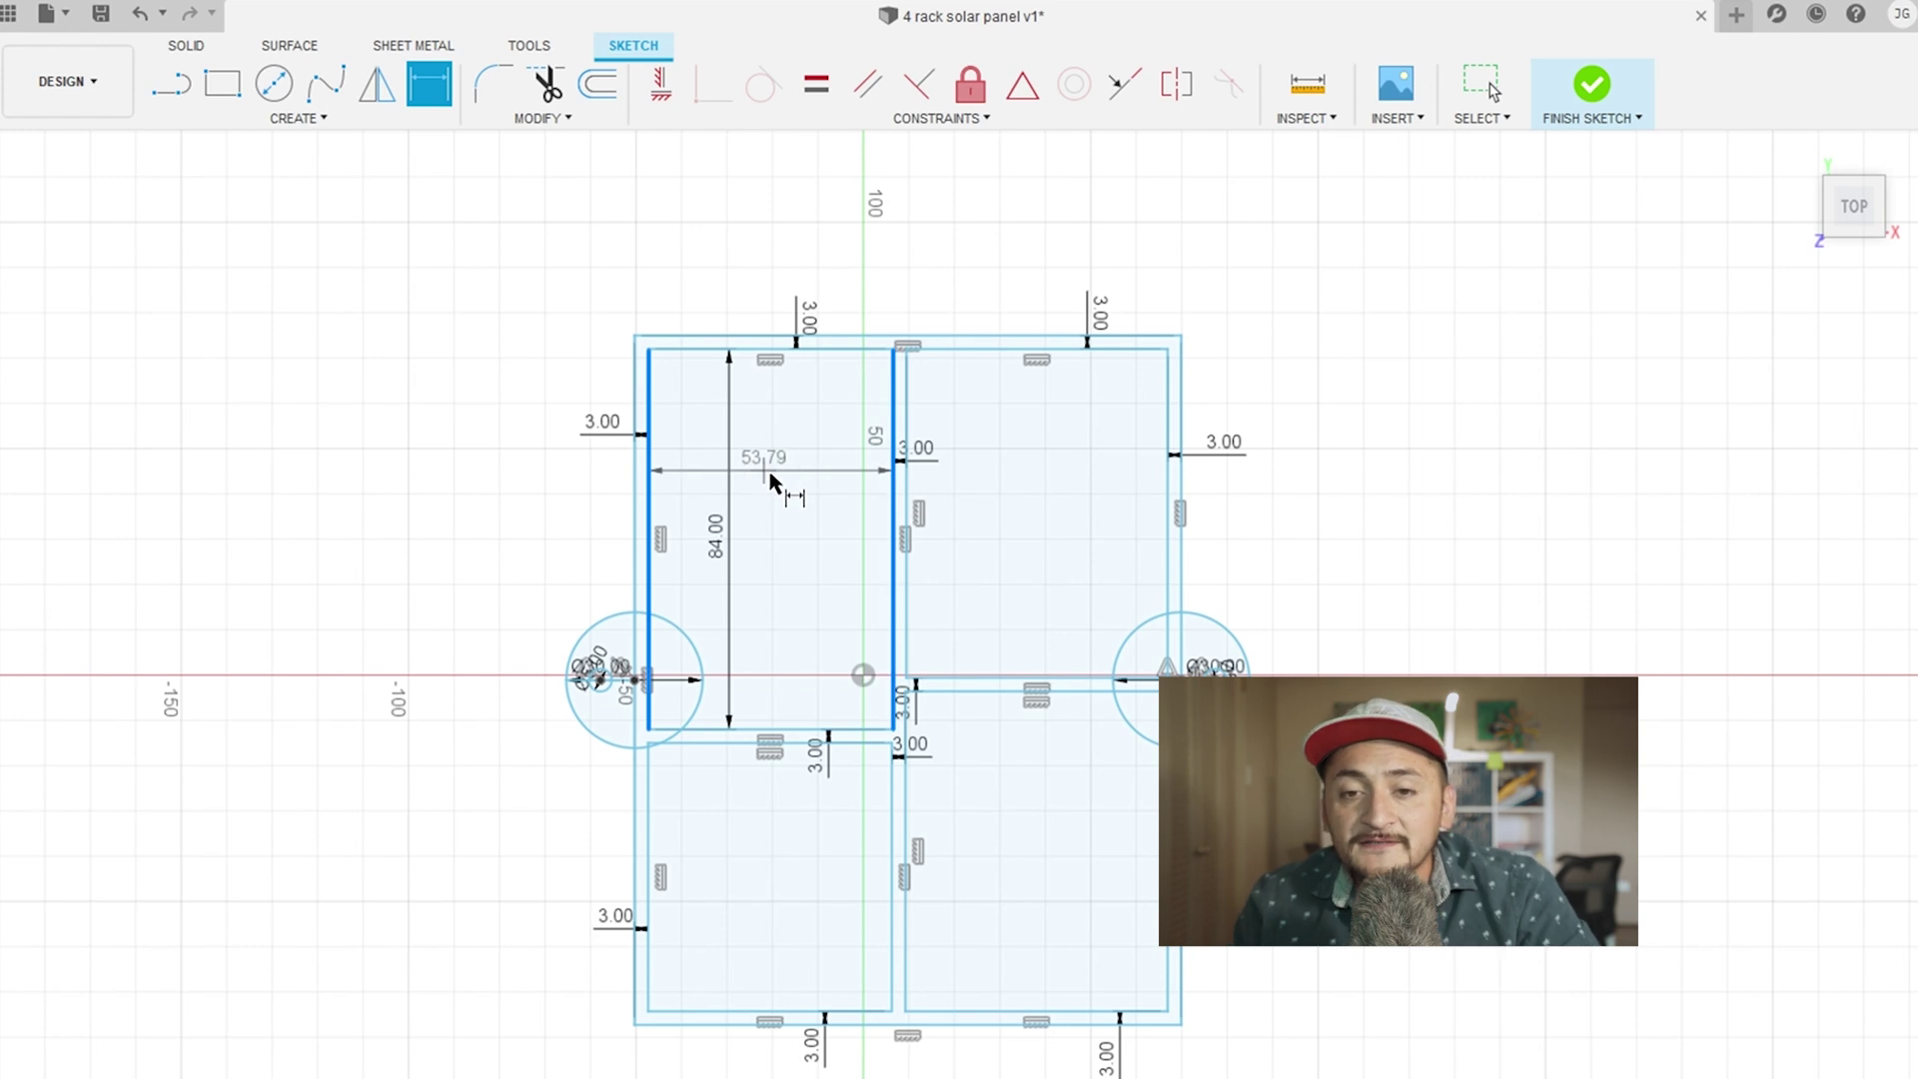
click(776, 483)
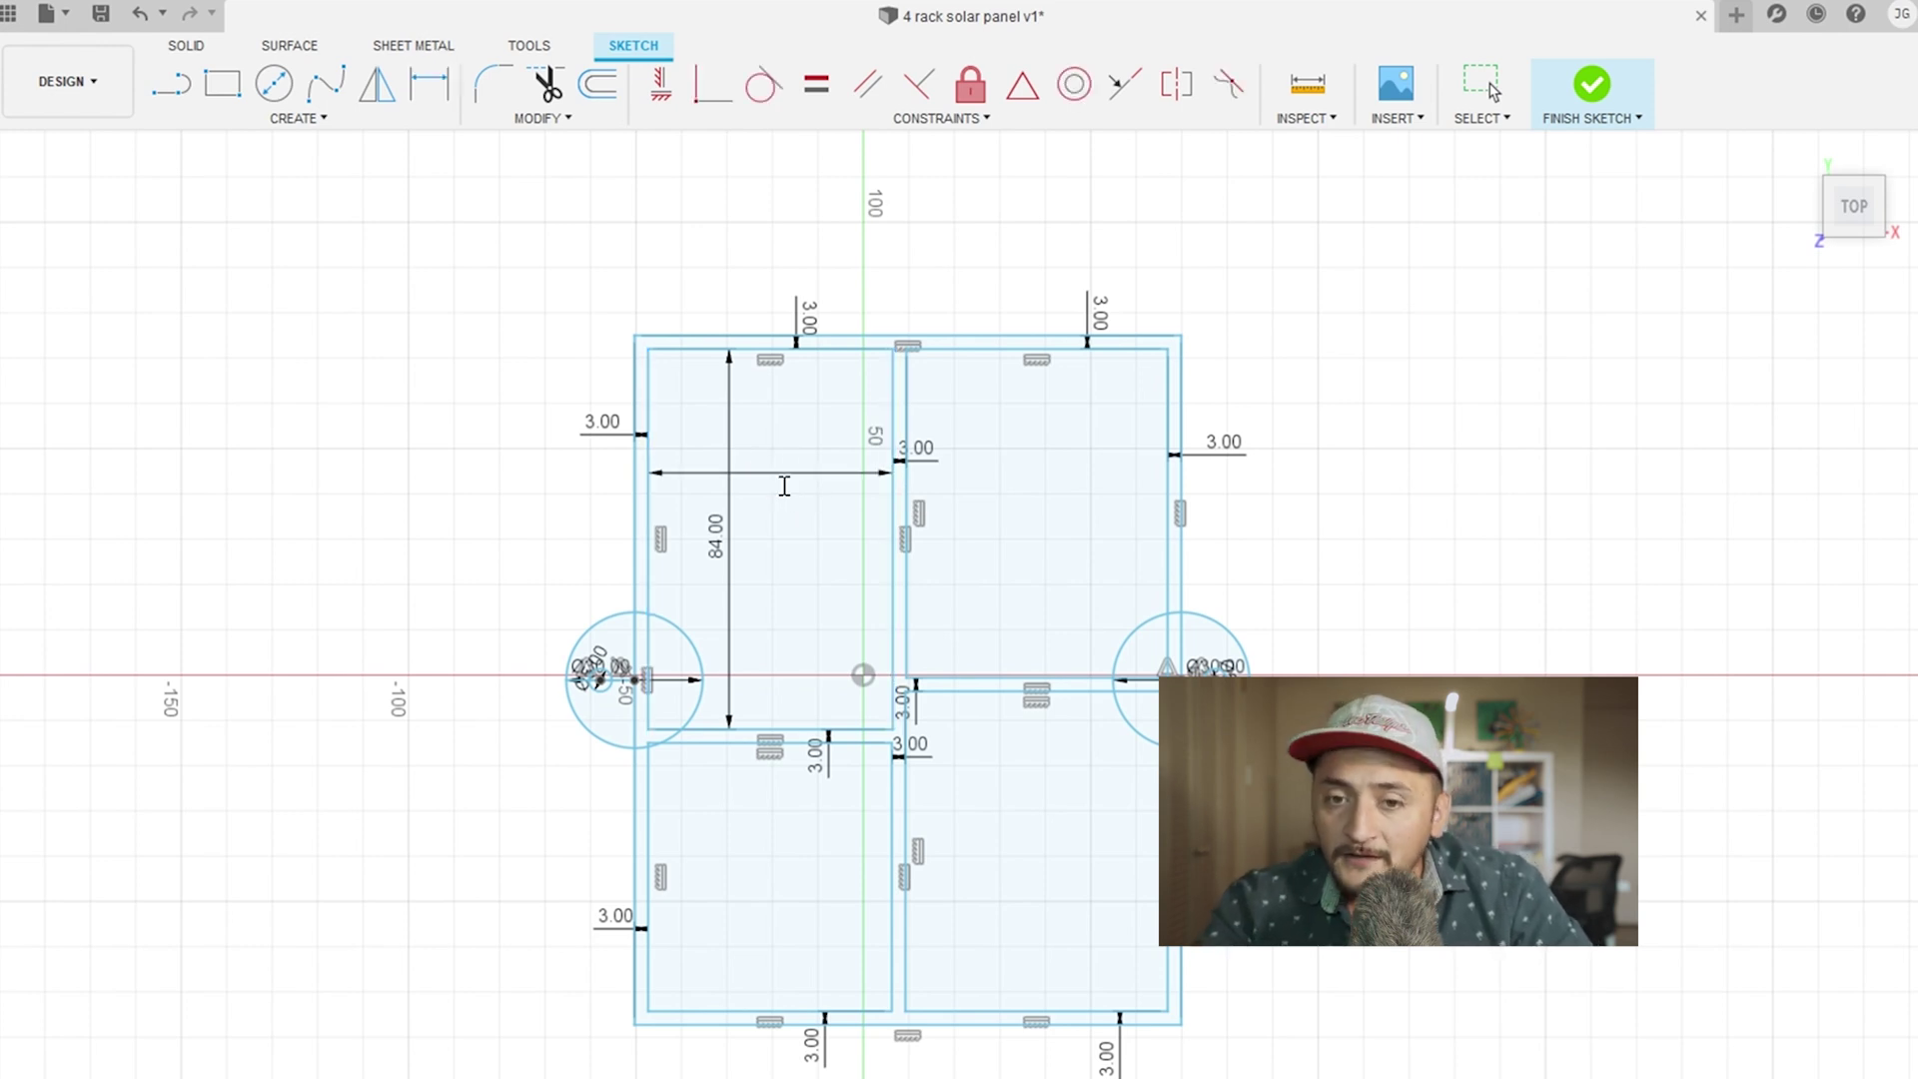
text(64)
key(Return)
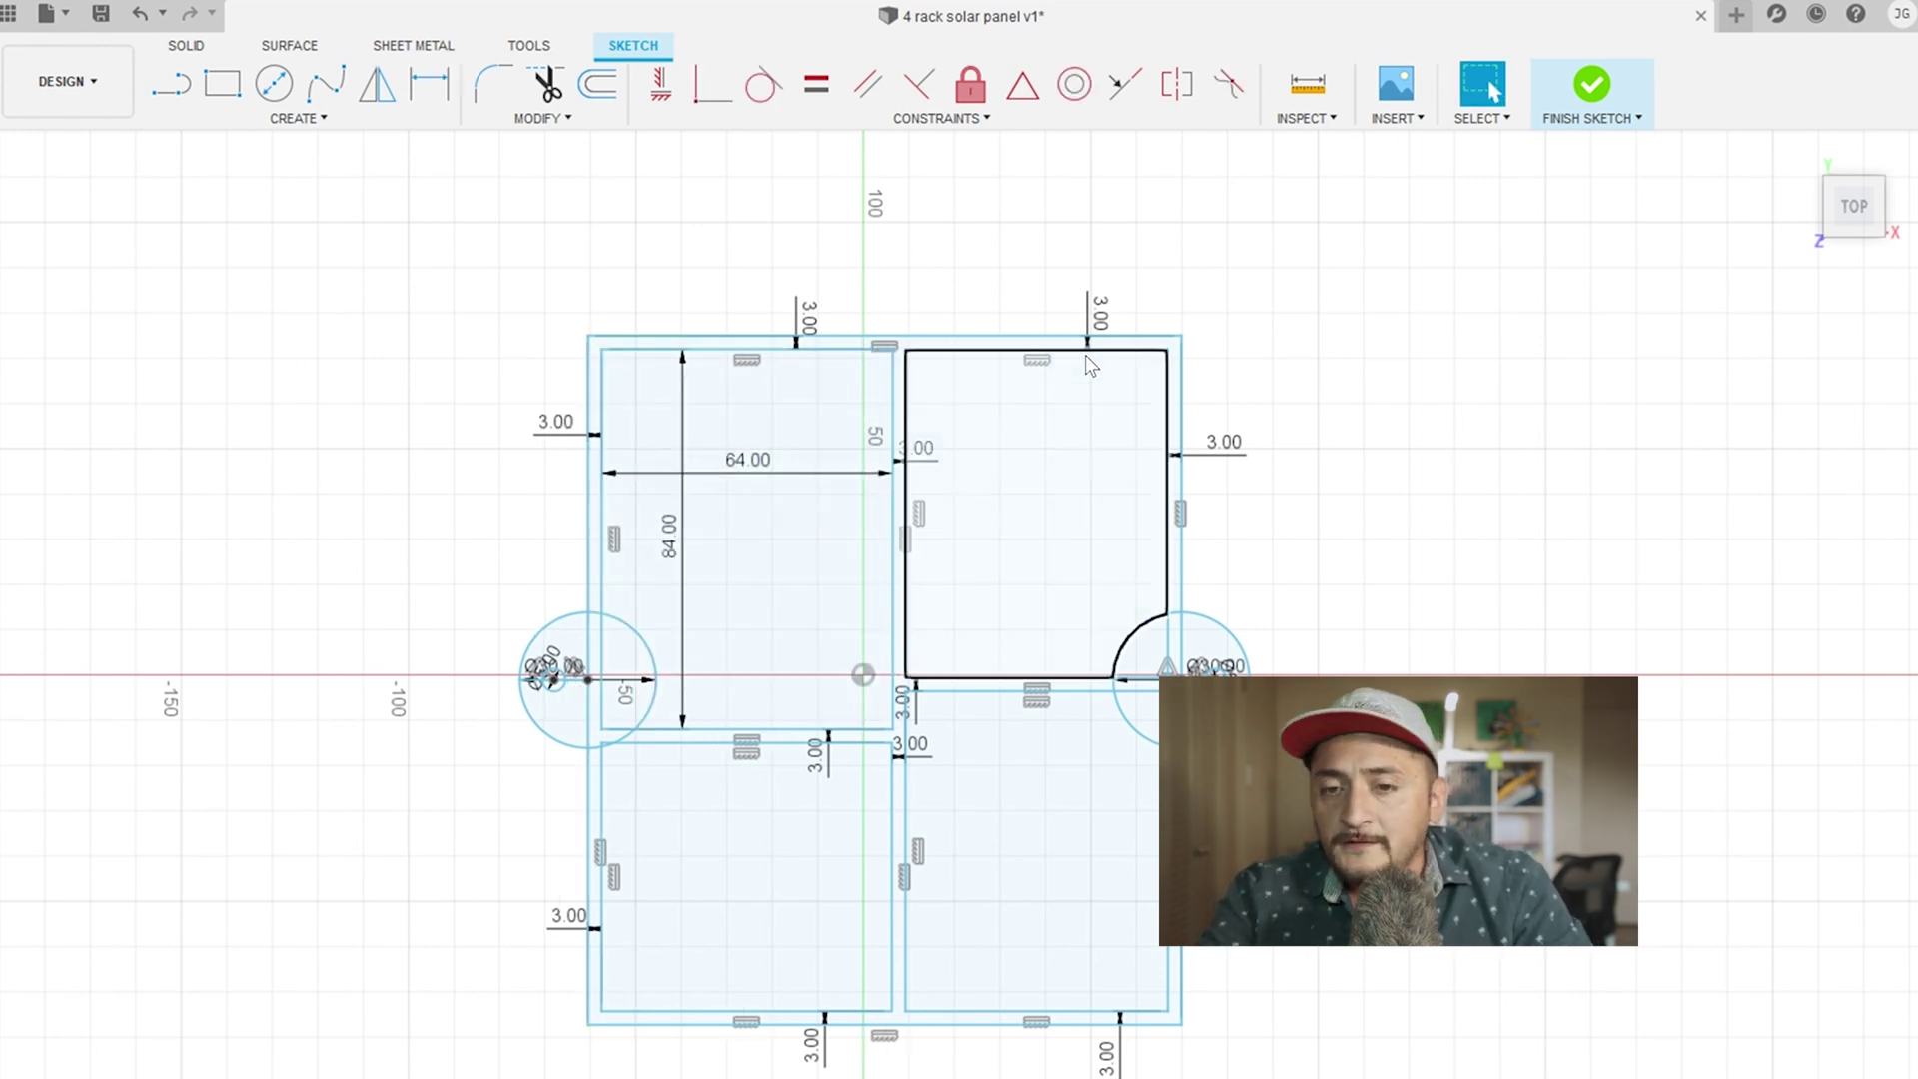
Step: Dimension the upper-right cell to 84 mm high and 64 mm wide
click(984, 349)
click(429, 86)
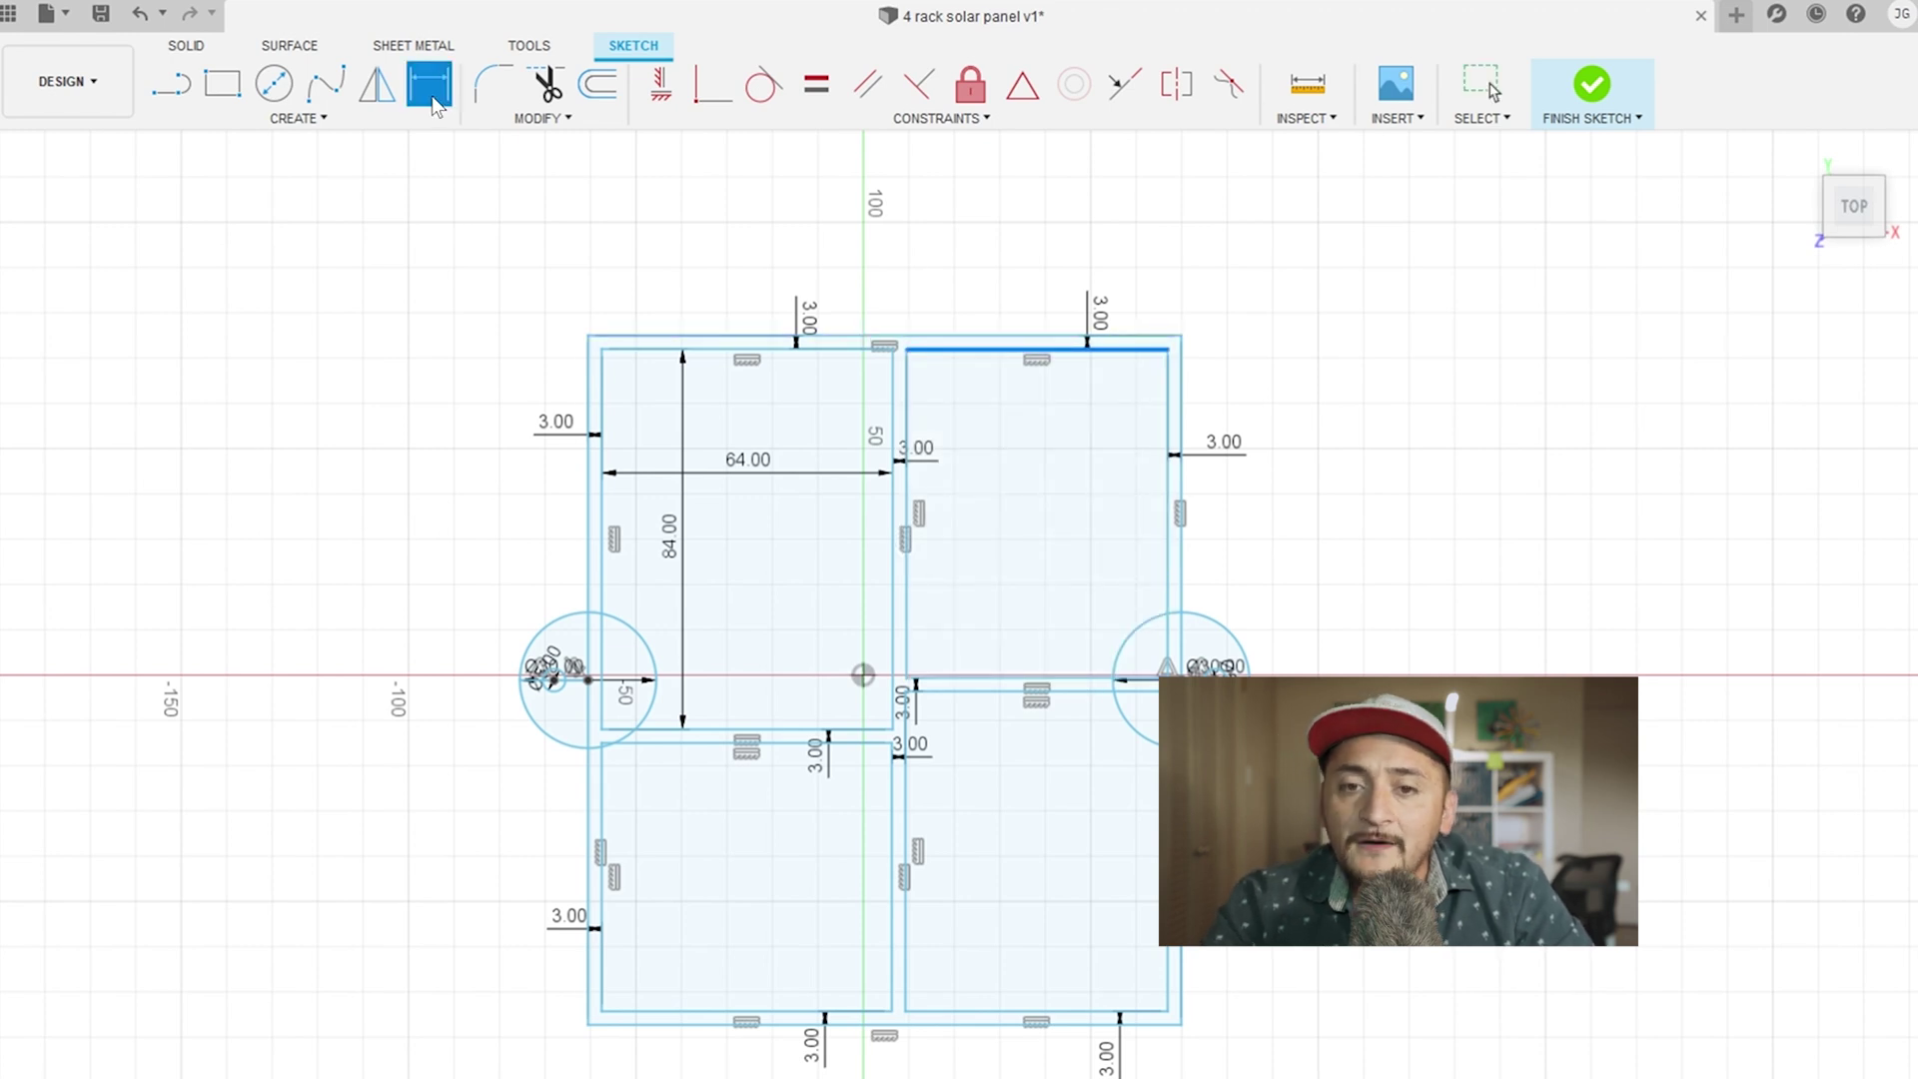
click(1018, 679)
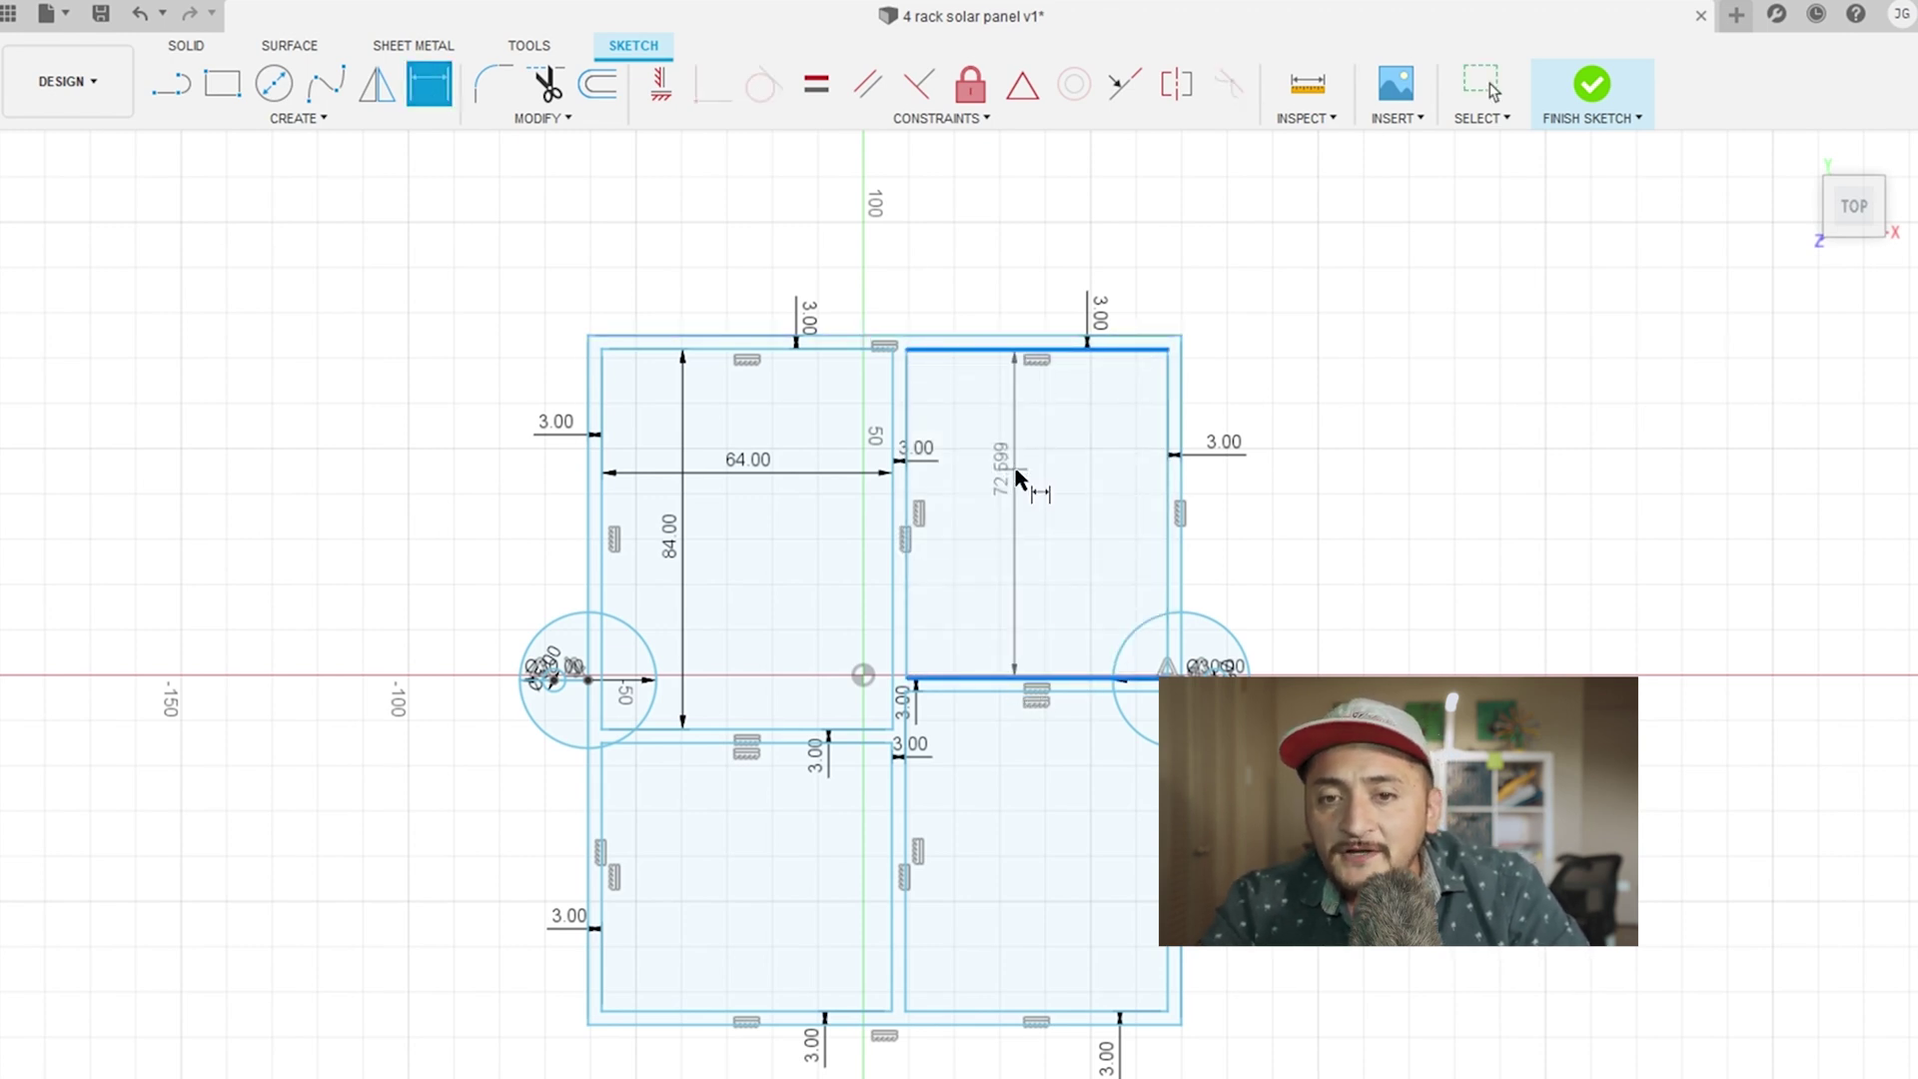
click(1027, 506)
text(84)
key(Return)
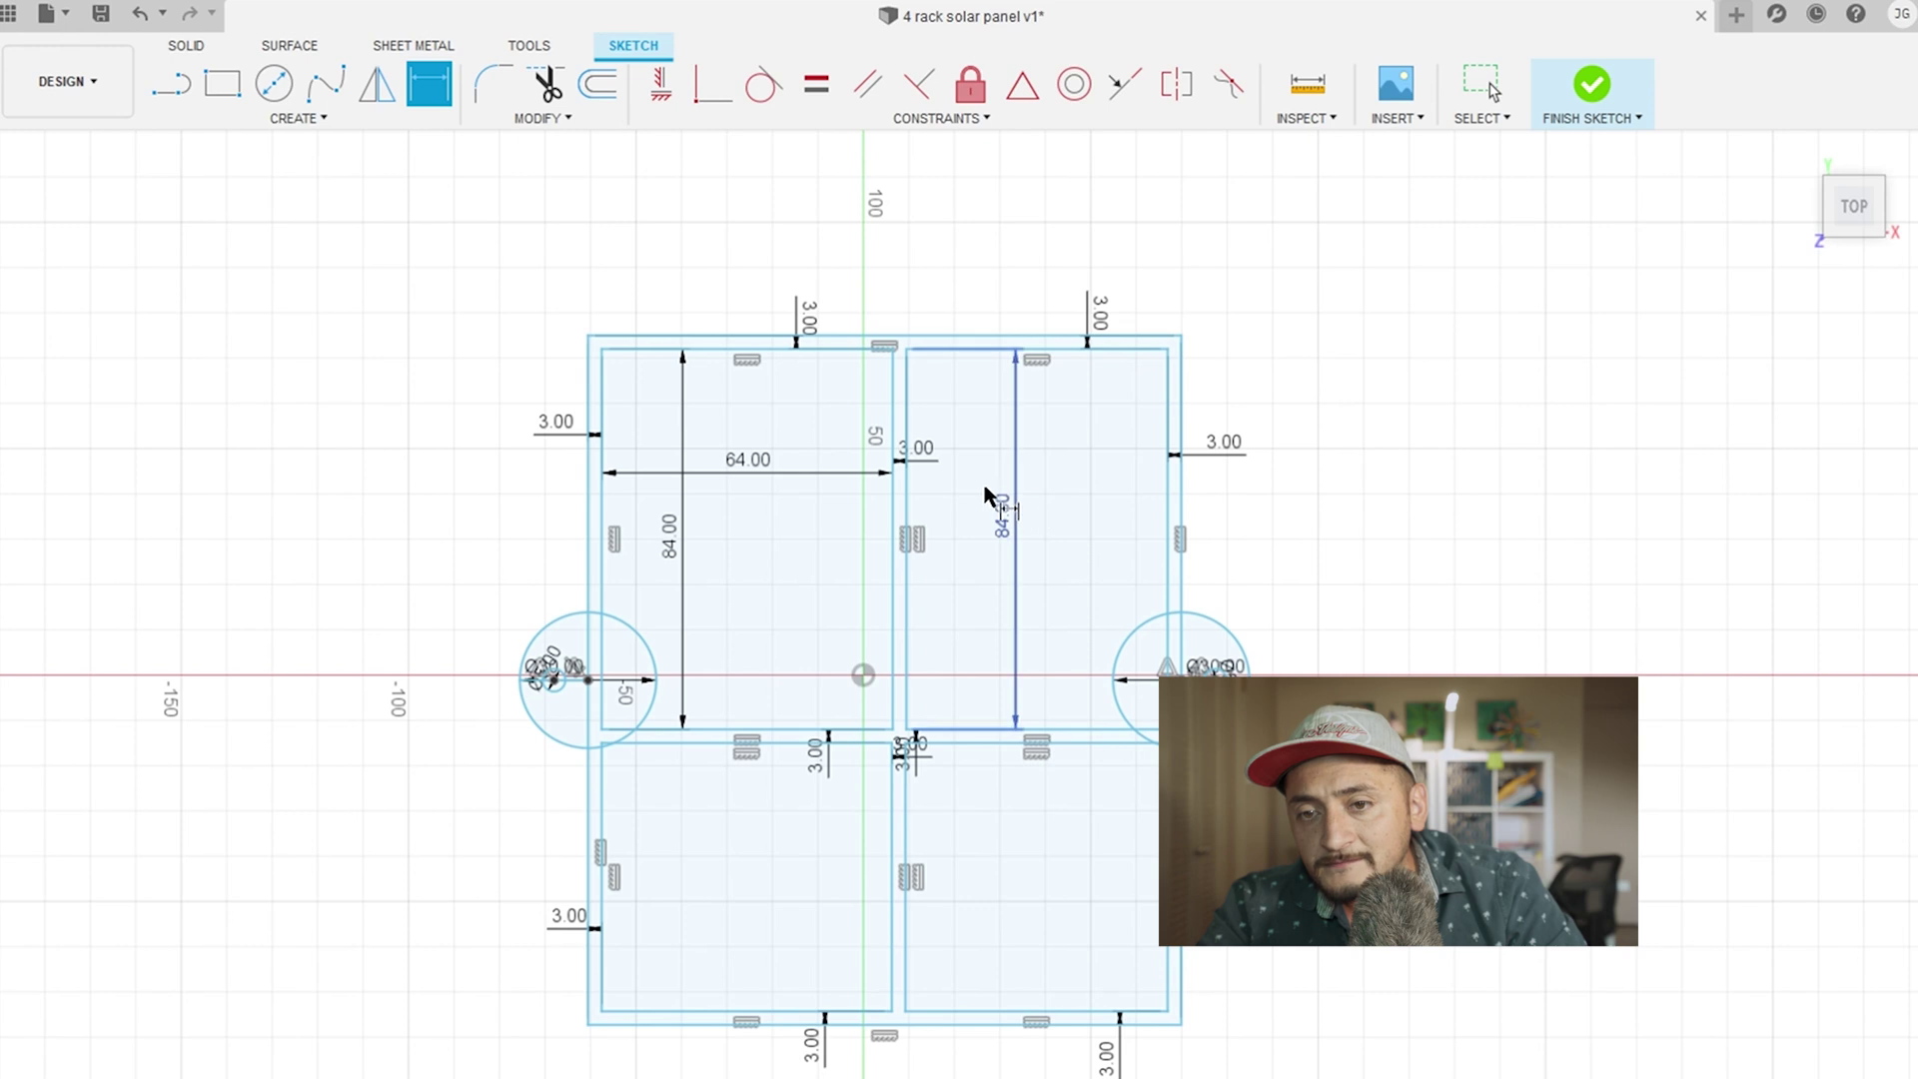
click(907, 515)
click(1169, 506)
click(1106, 501)
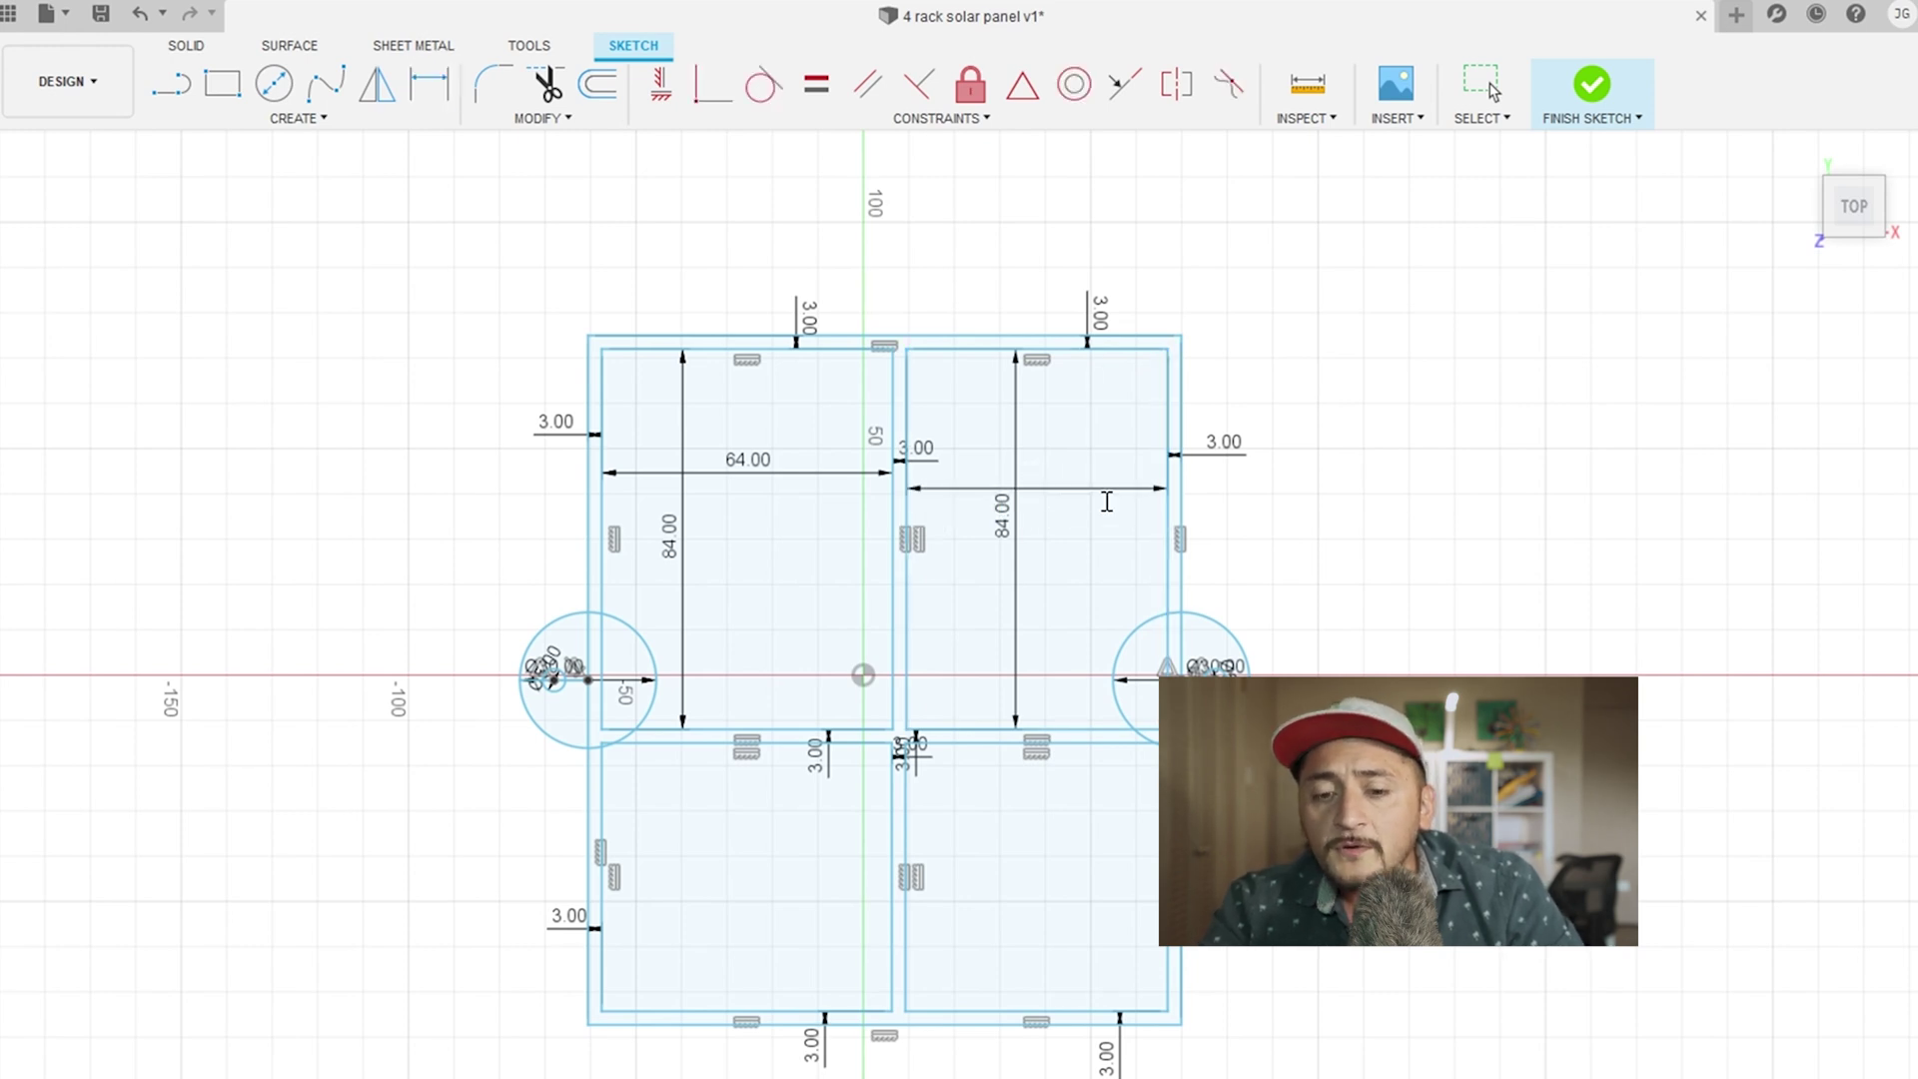
text(64)
key(Return)
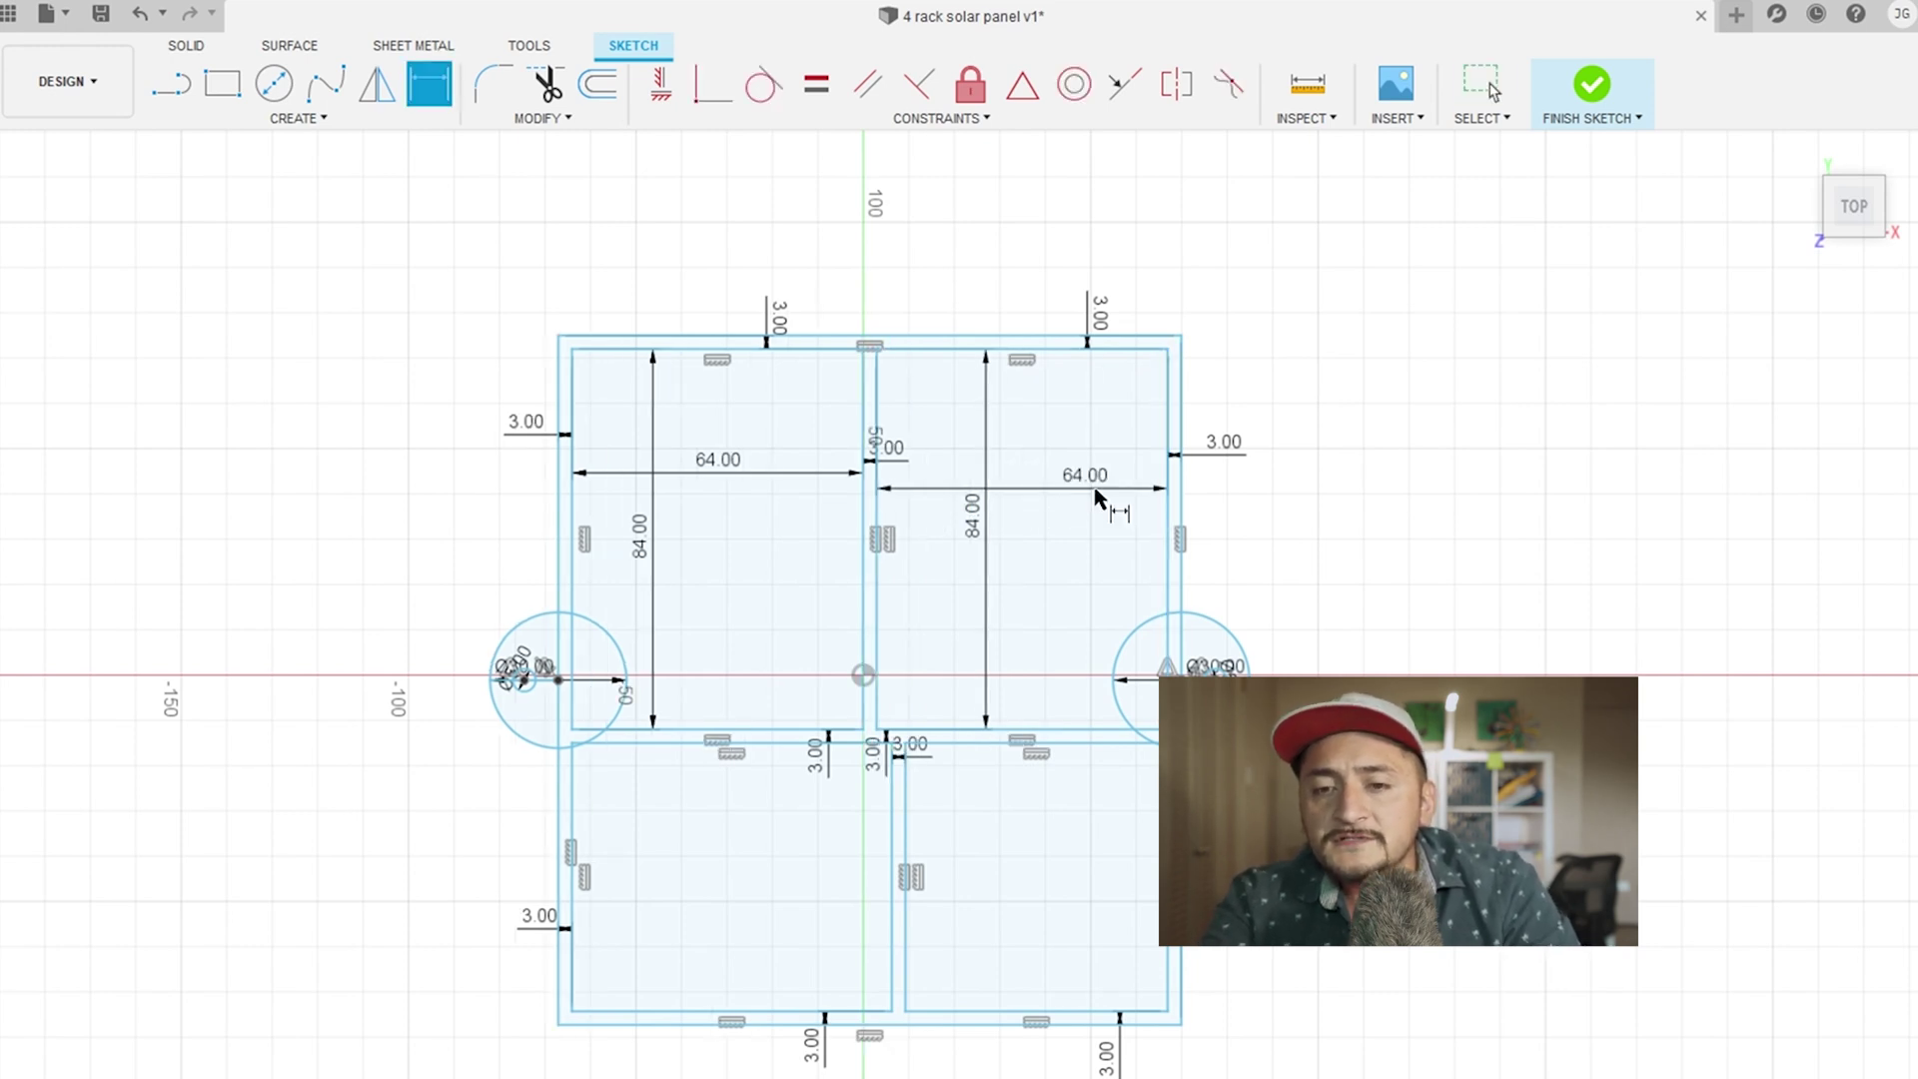
Step: Dimension the lower-right cell to 64 mm wide and 84 mm high
click(909, 844)
click(1046, 859)
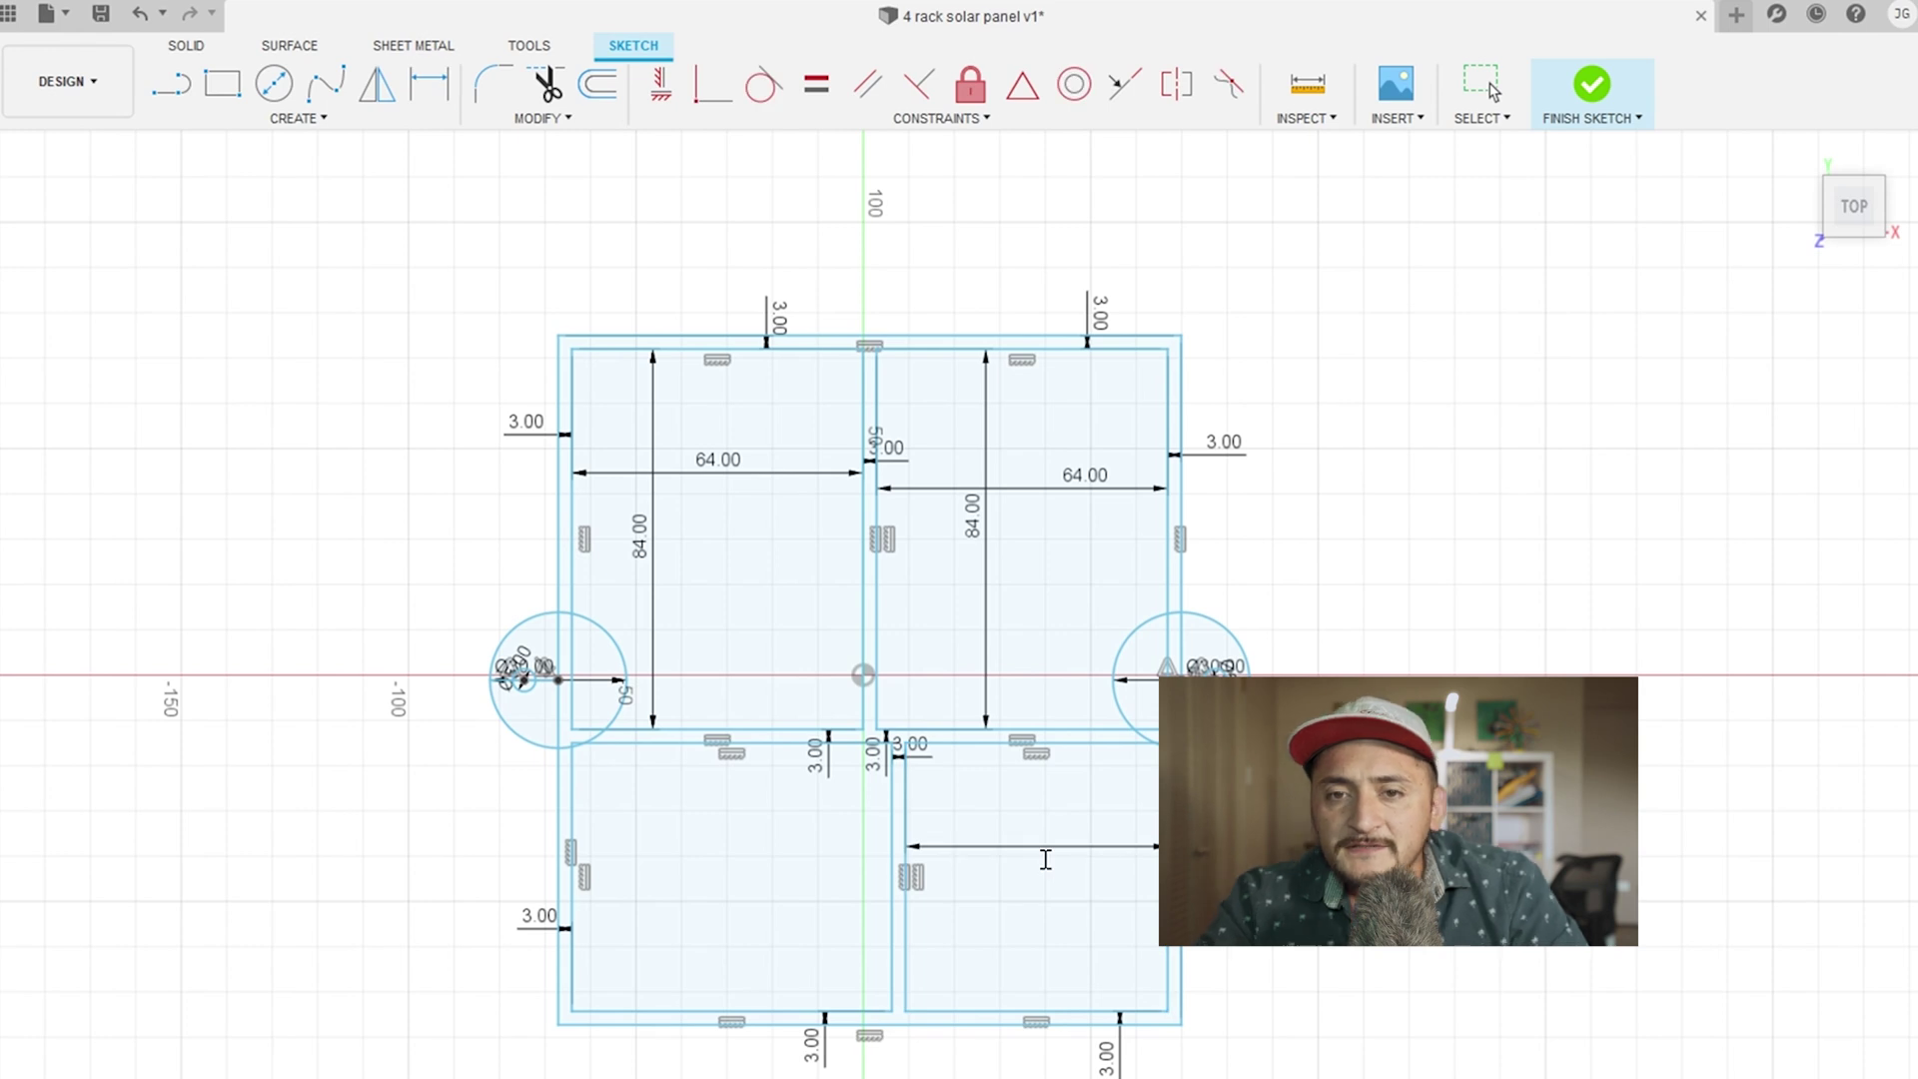
text(64)
key(Return)
click(961, 745)
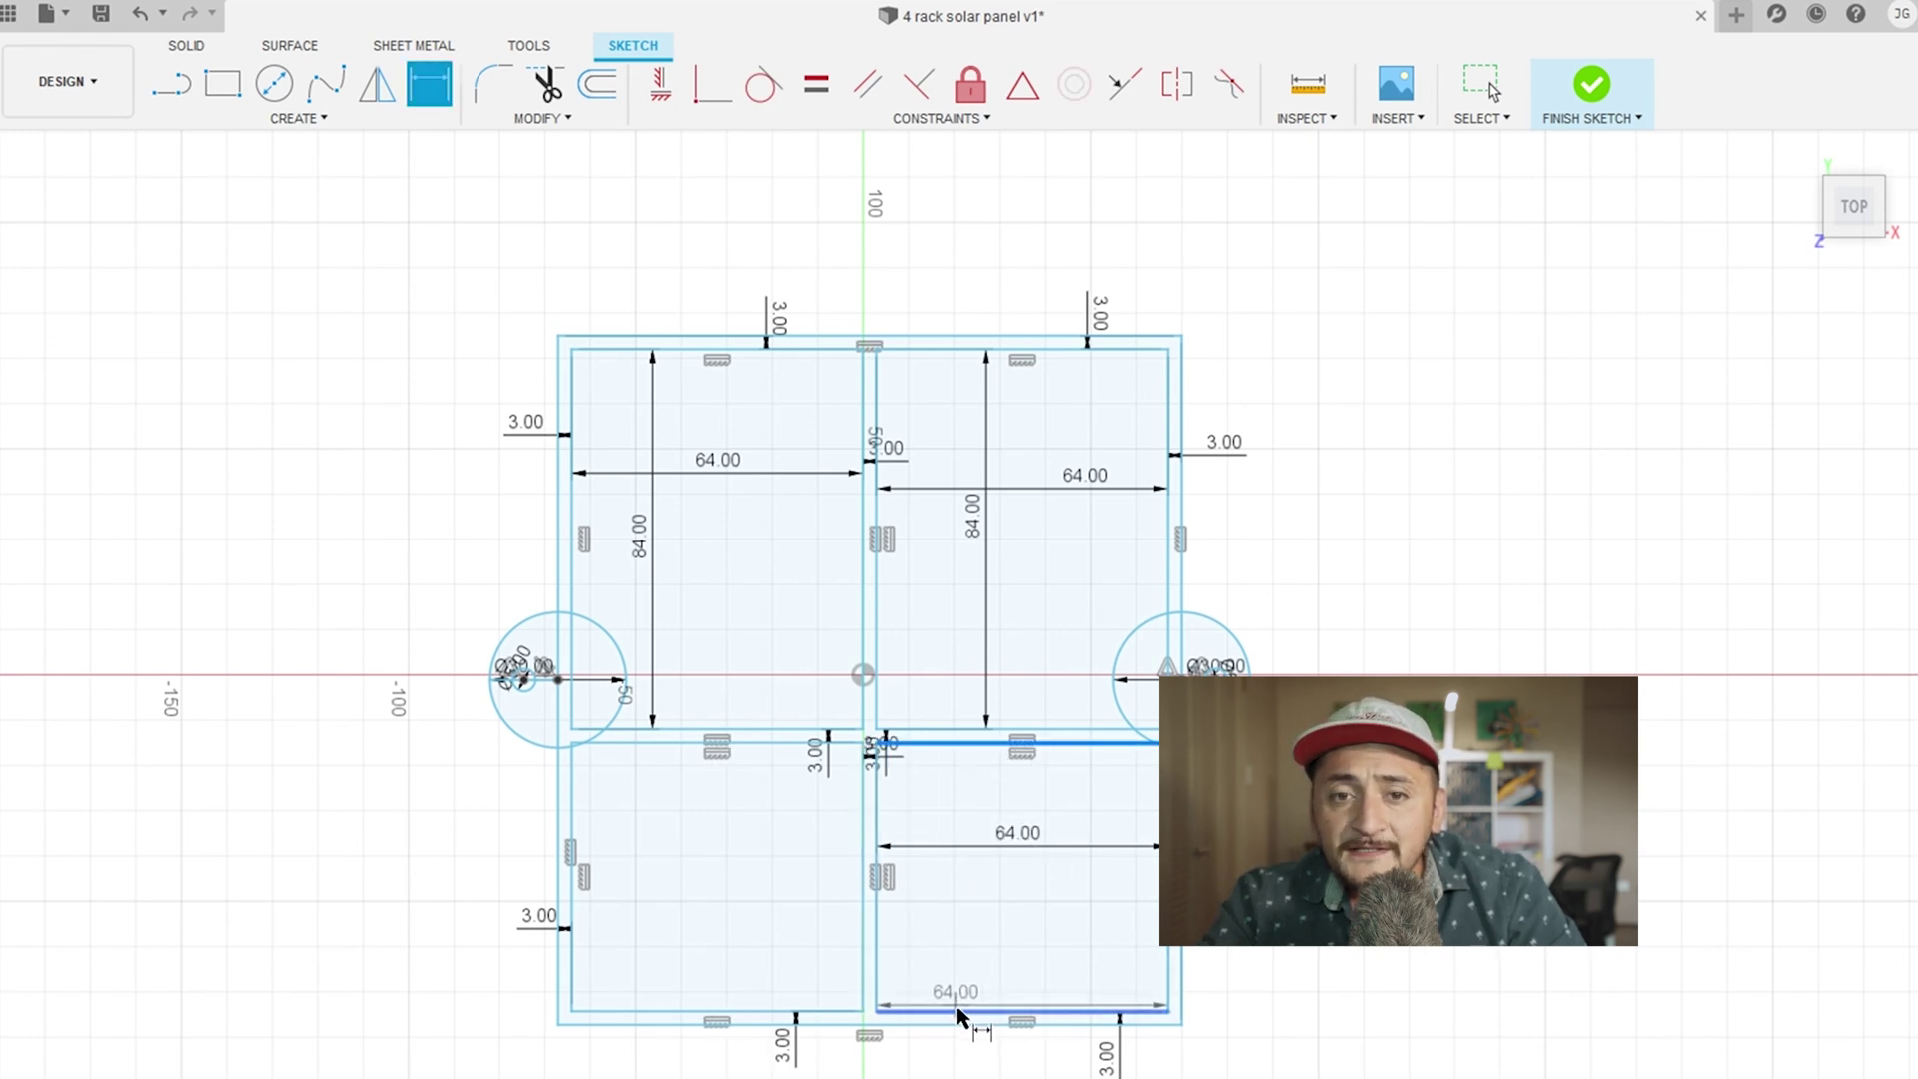
click(959, 934)
text(84)
key(Return)
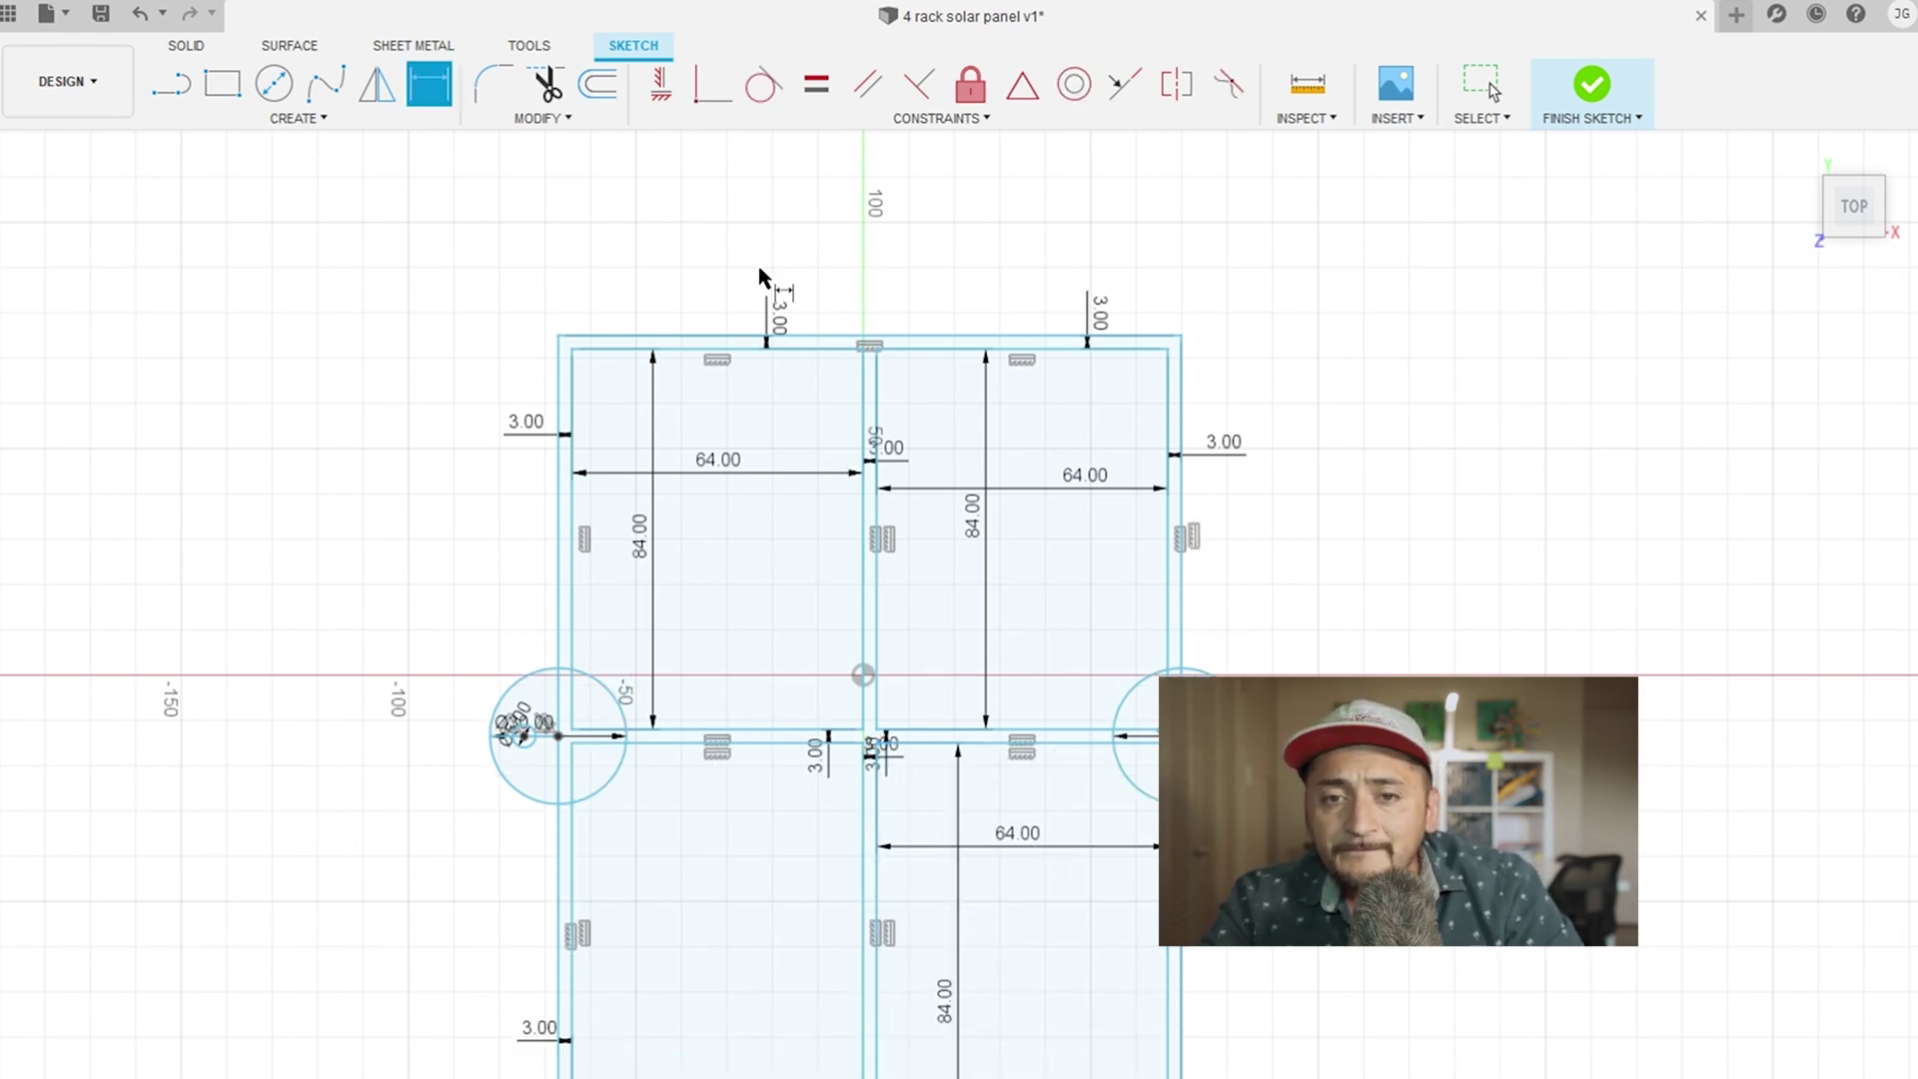
Step: Add driven reference dimensions to the lower-left cell's edges
scroll(796, 178, down, 2)
click(629, 689)
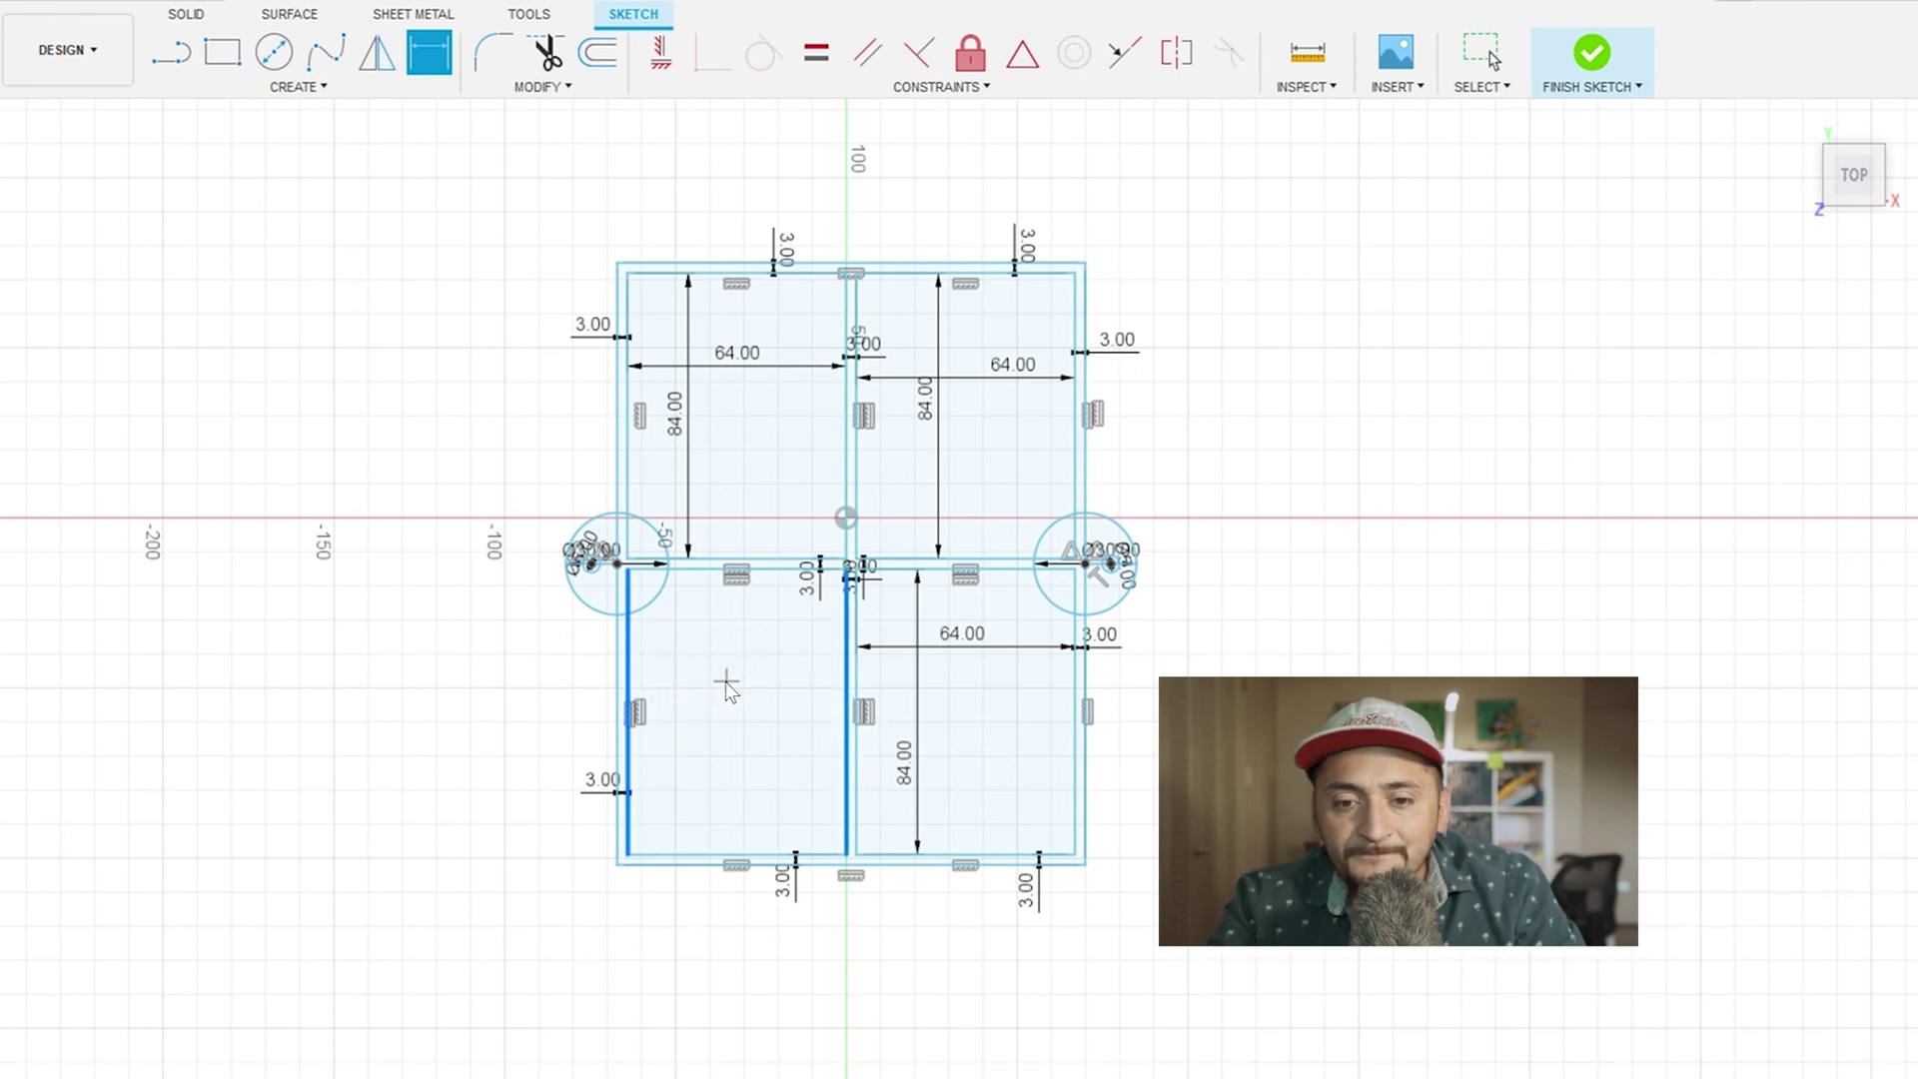
click(700, 571)
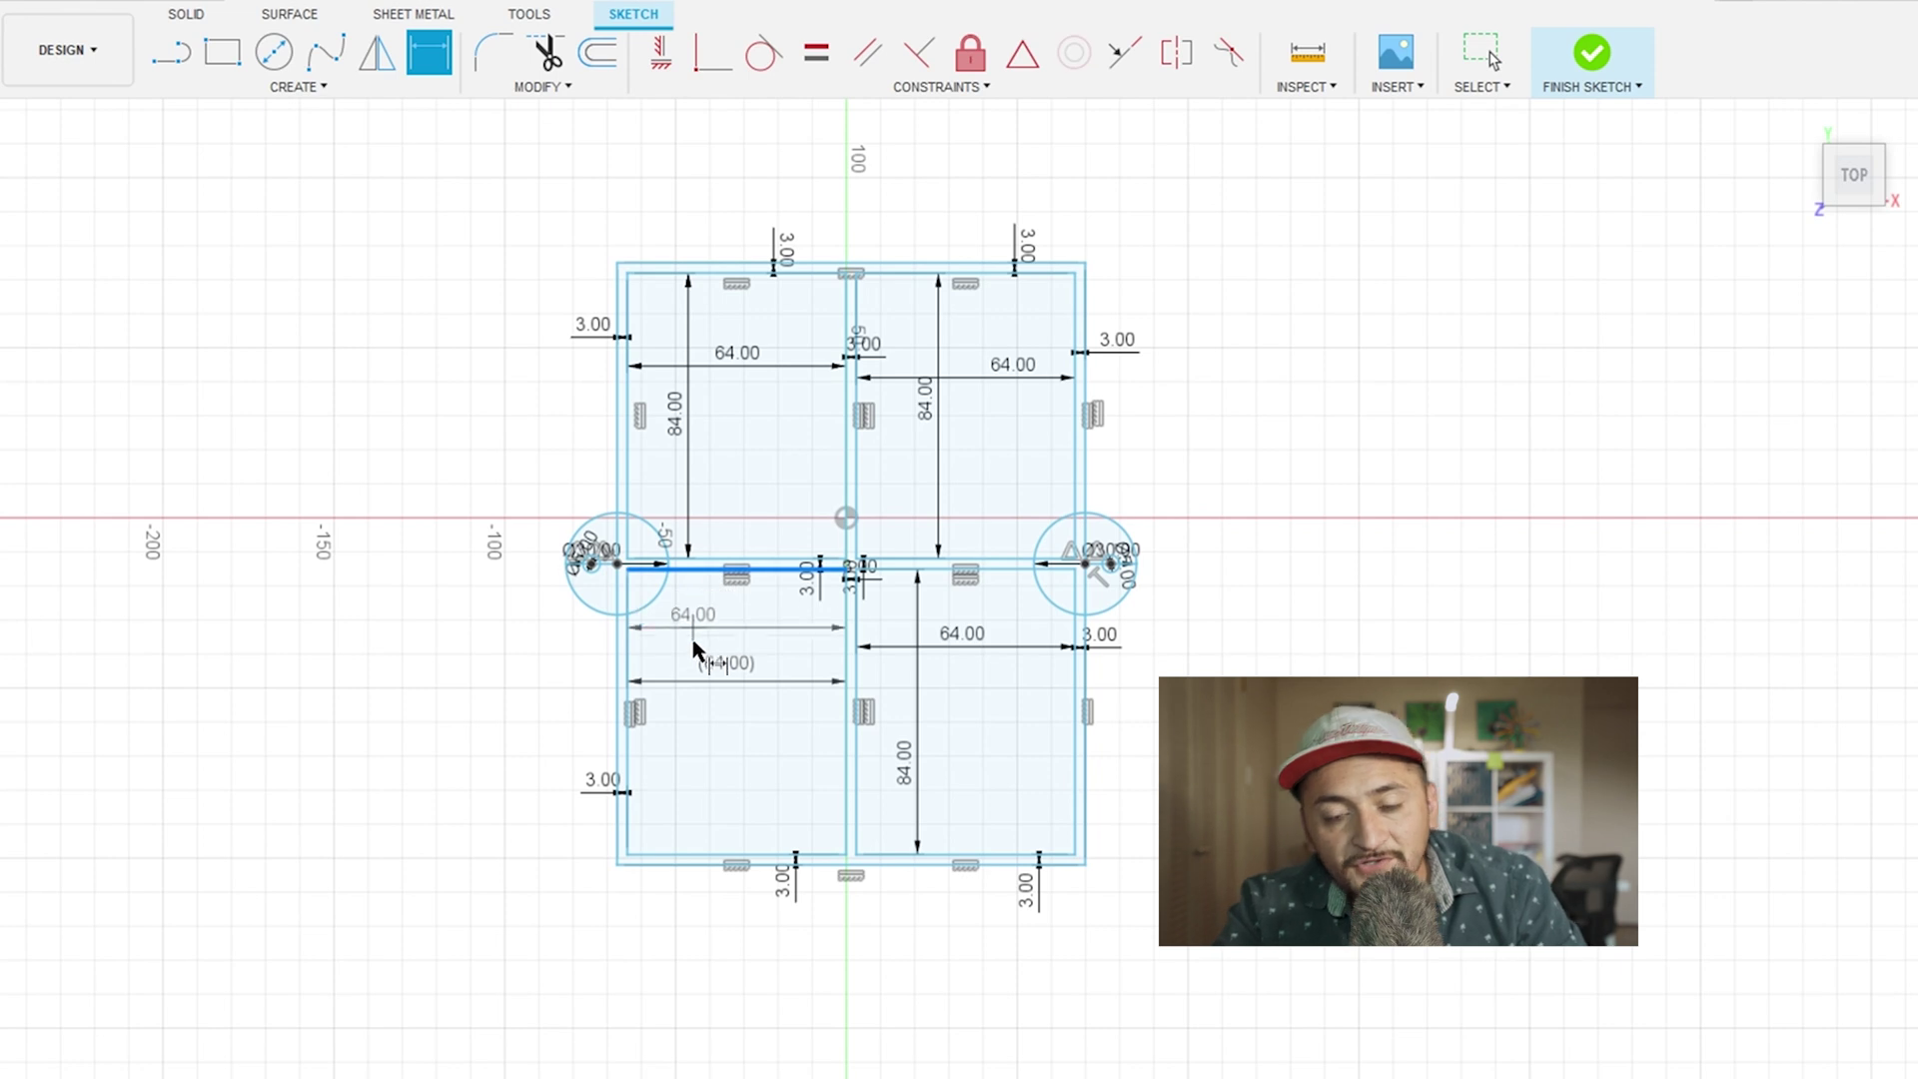
click(705, 854)
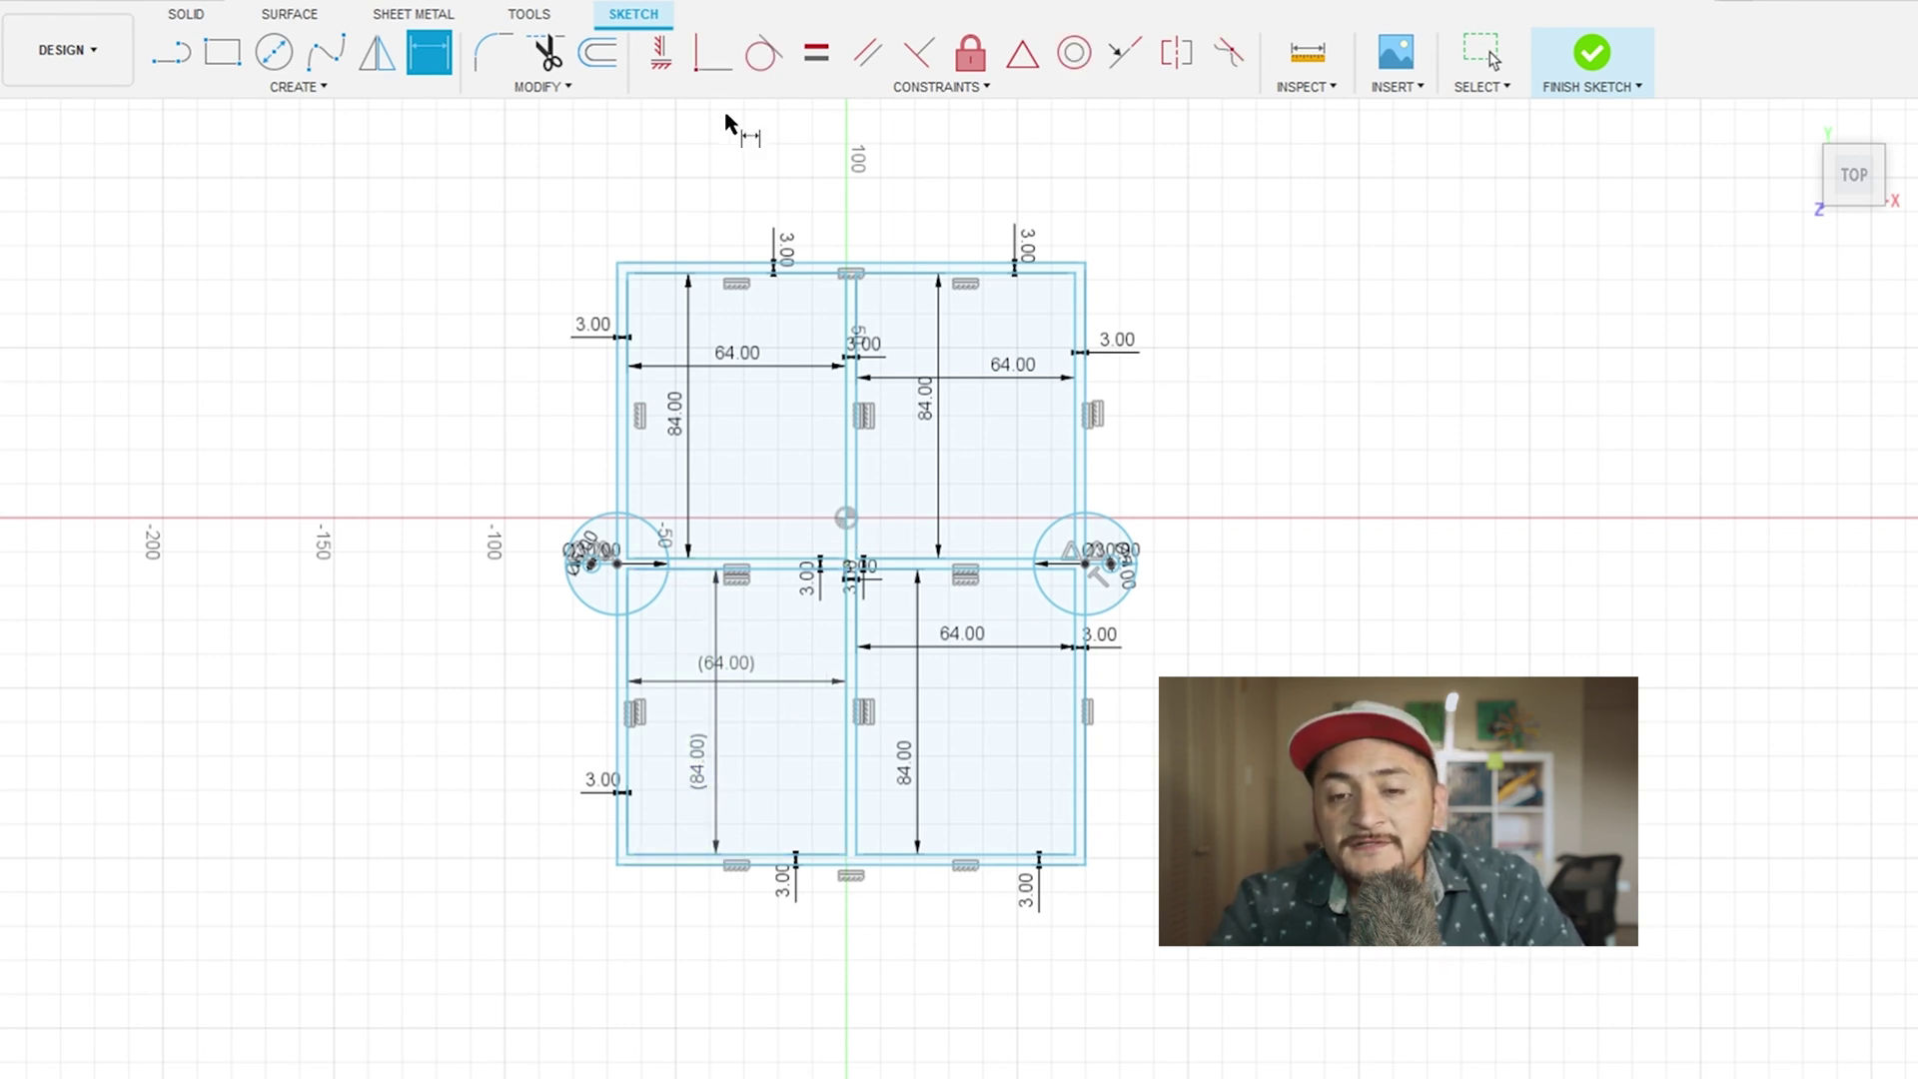
scroll(861, 224, up, 3)
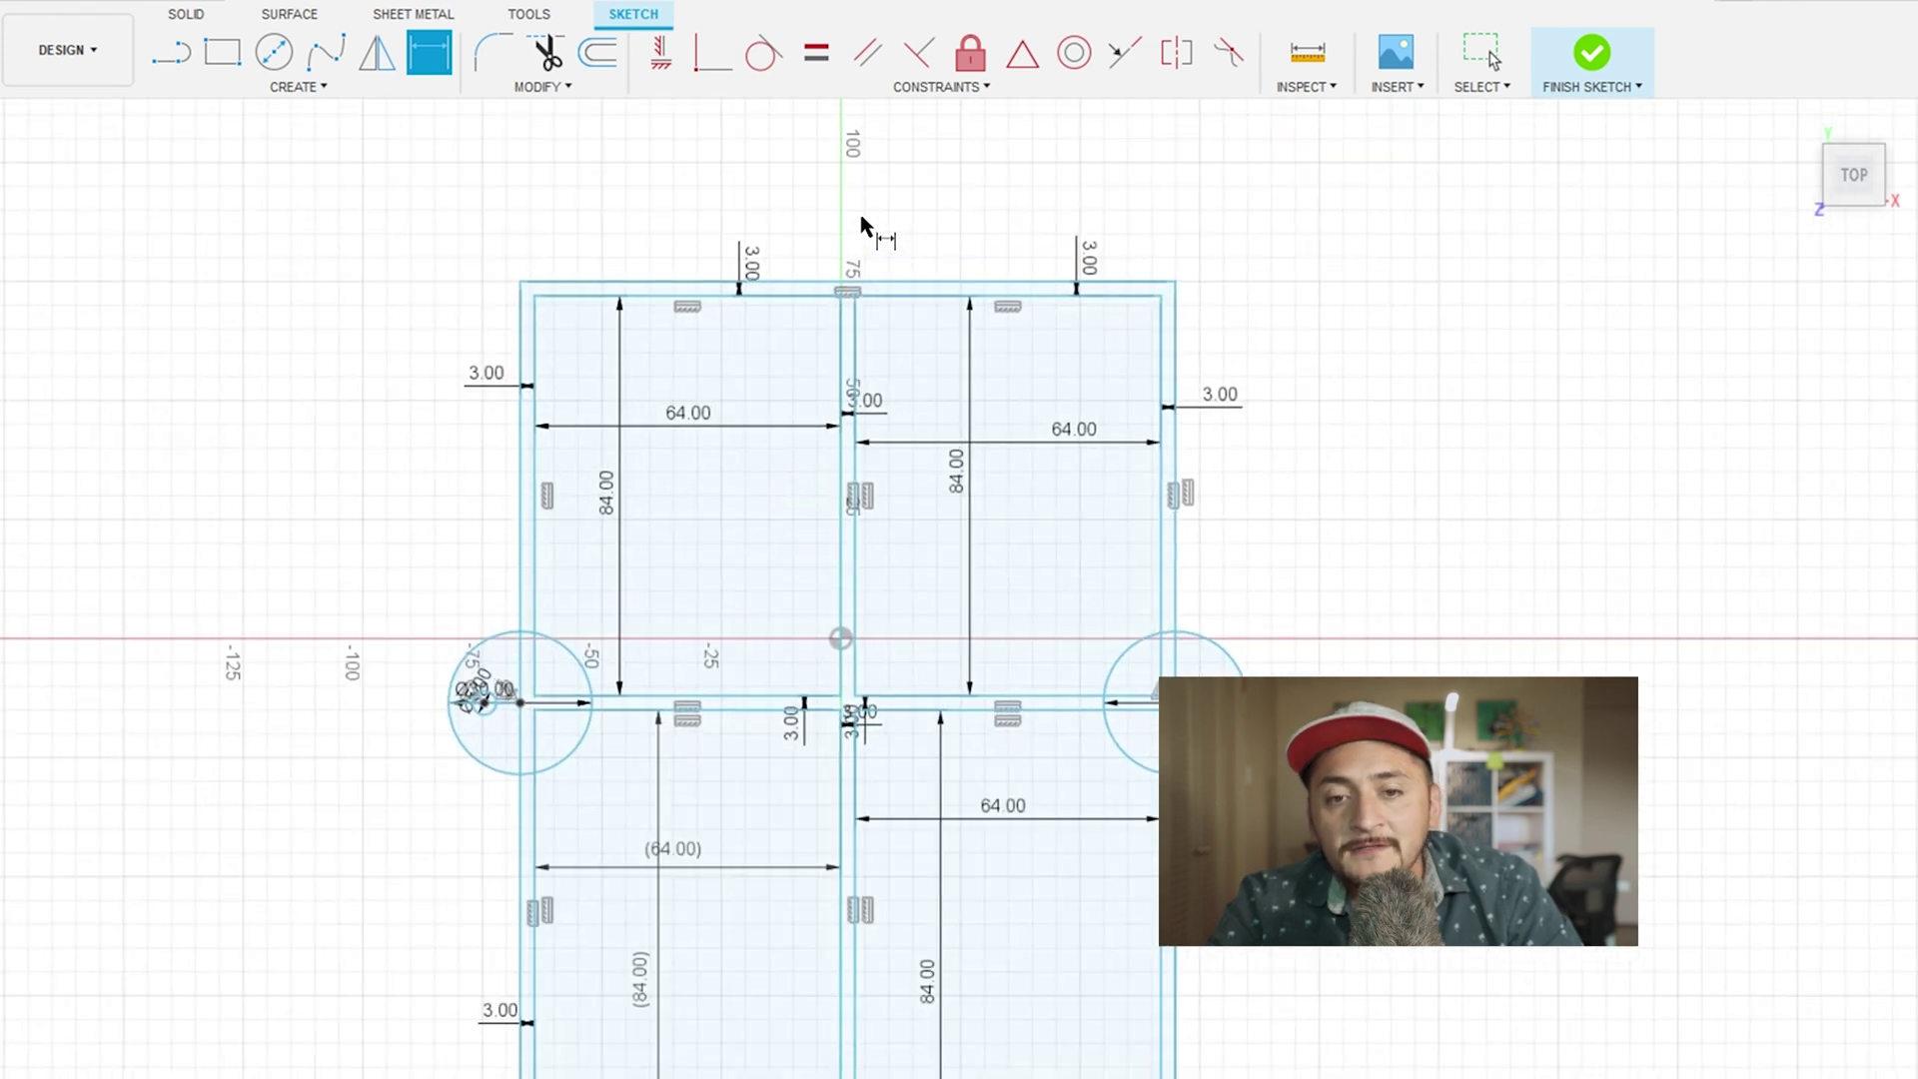
scroll(737, 185, down, 2)
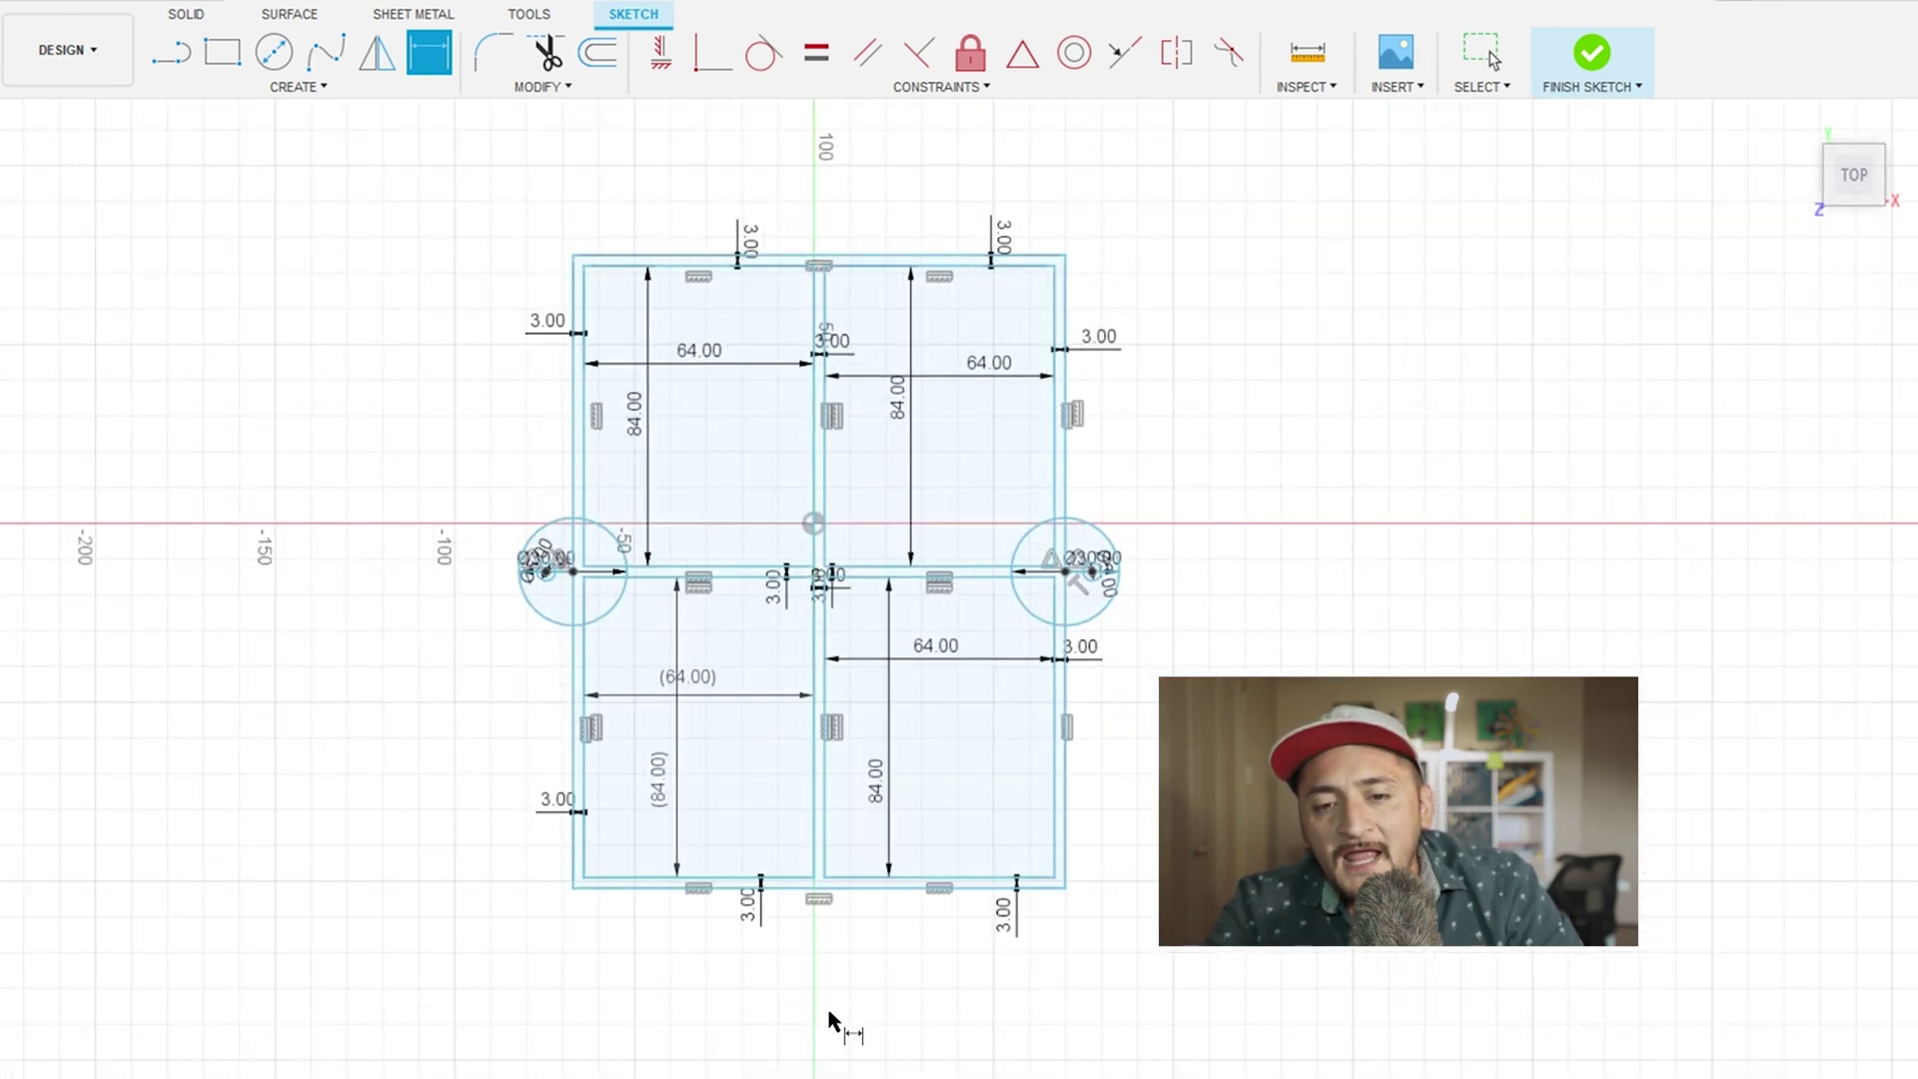
scroll(829, 1019, up, 1)
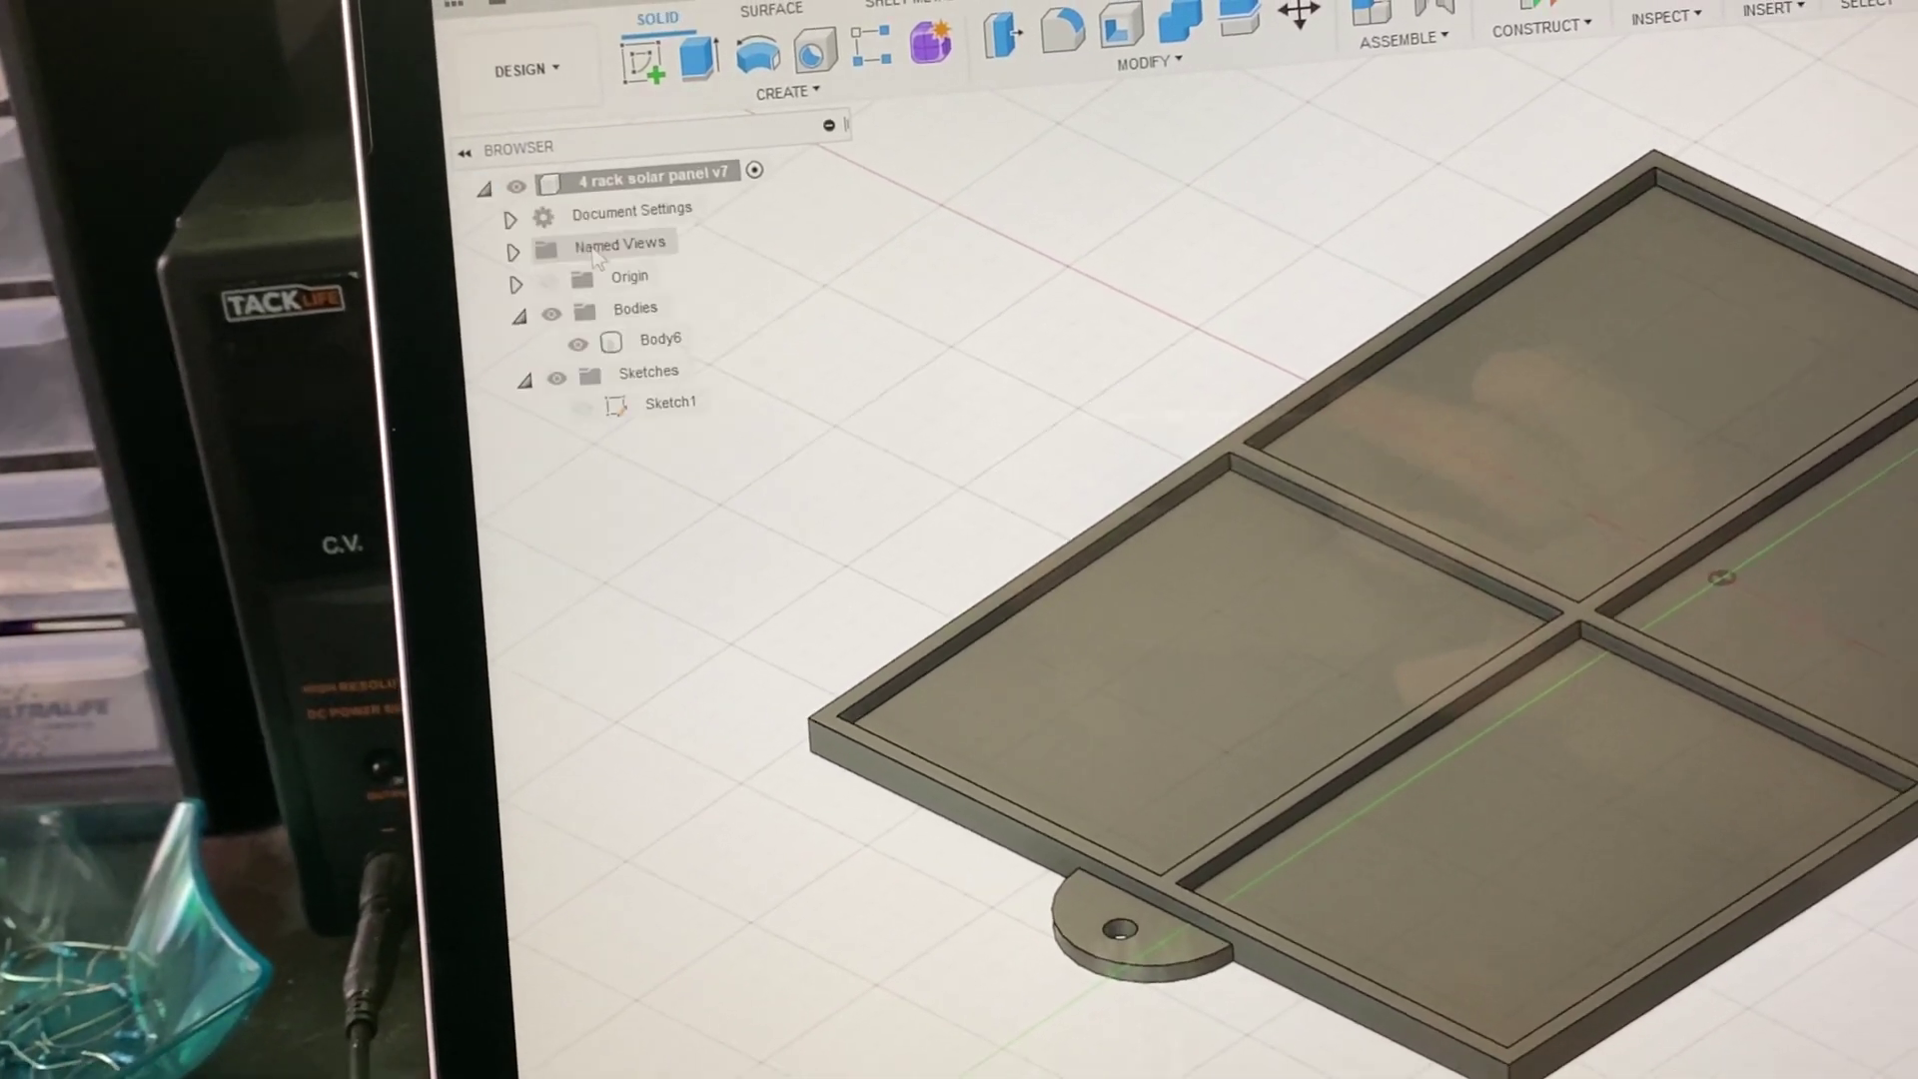
Step: Toggle the rack body's visibility off and back on in the Browser
click(589, 310)
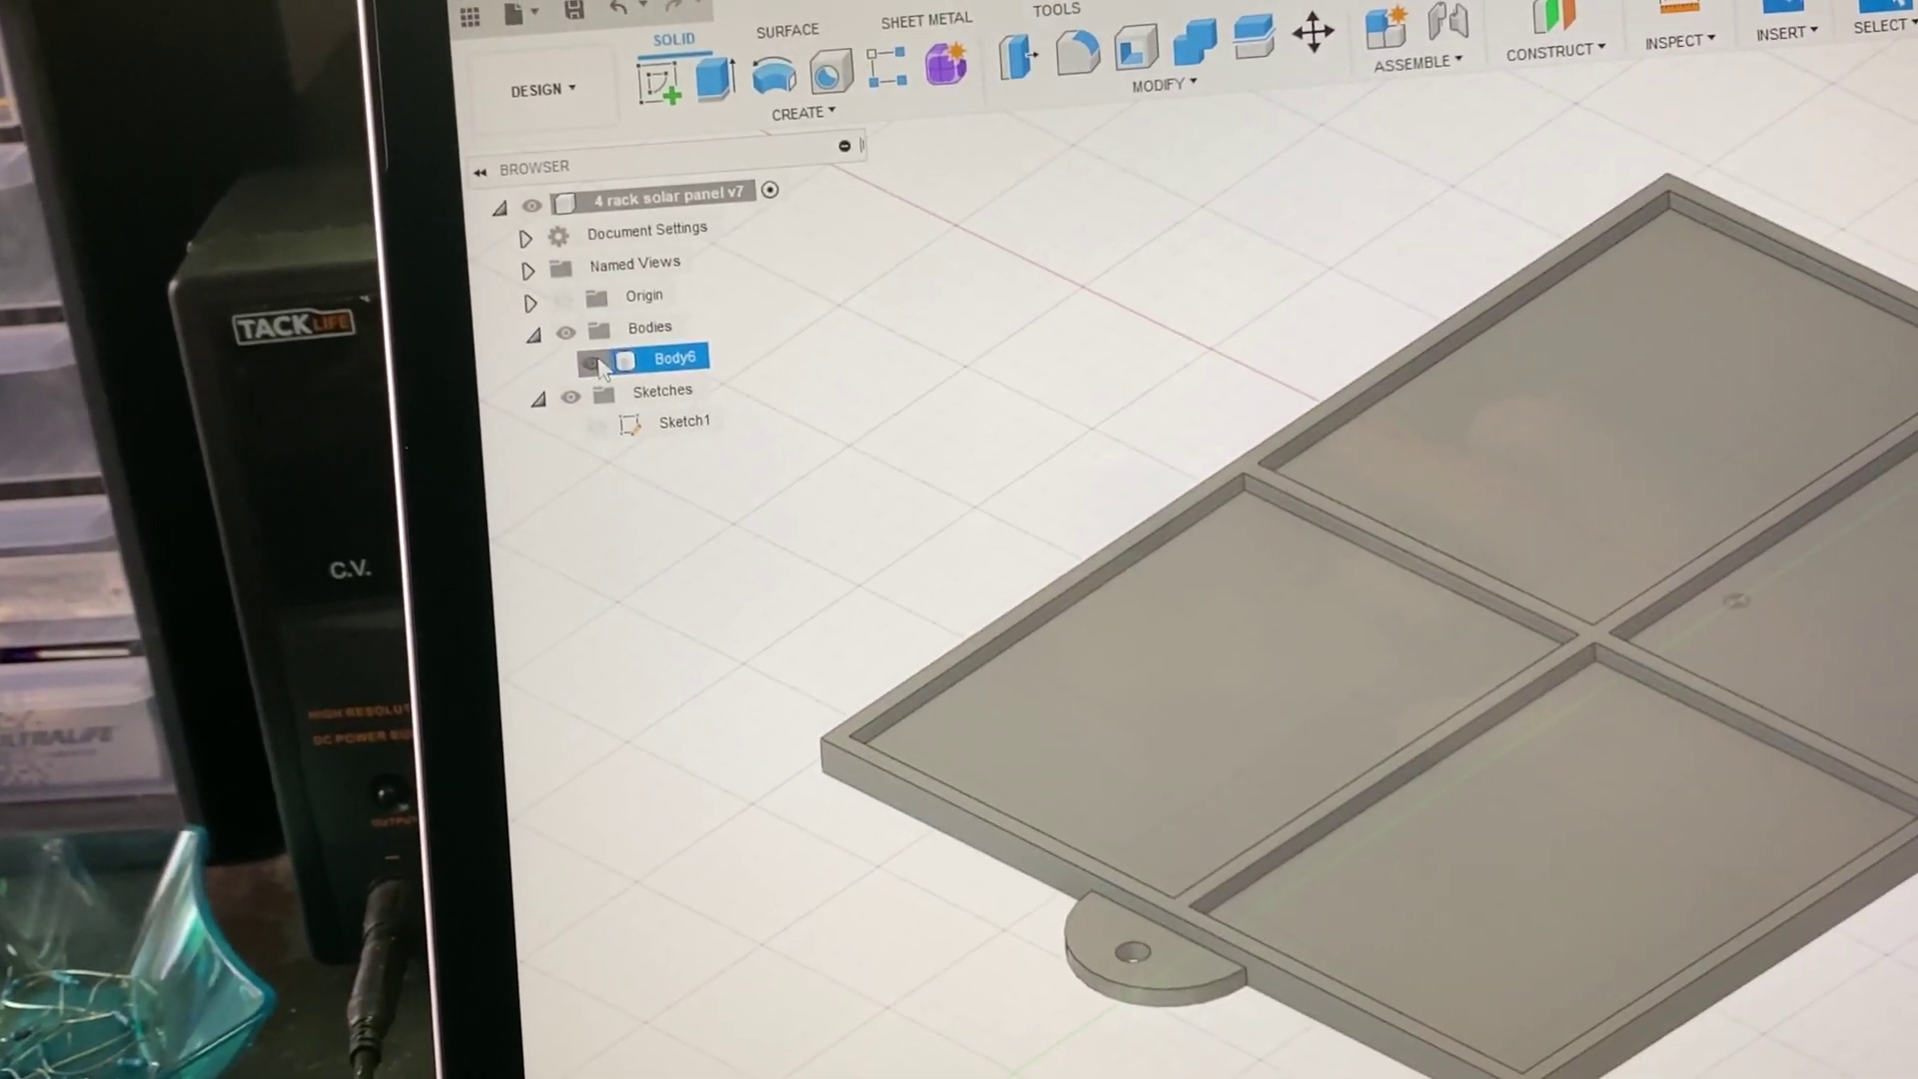
click(606, 352)
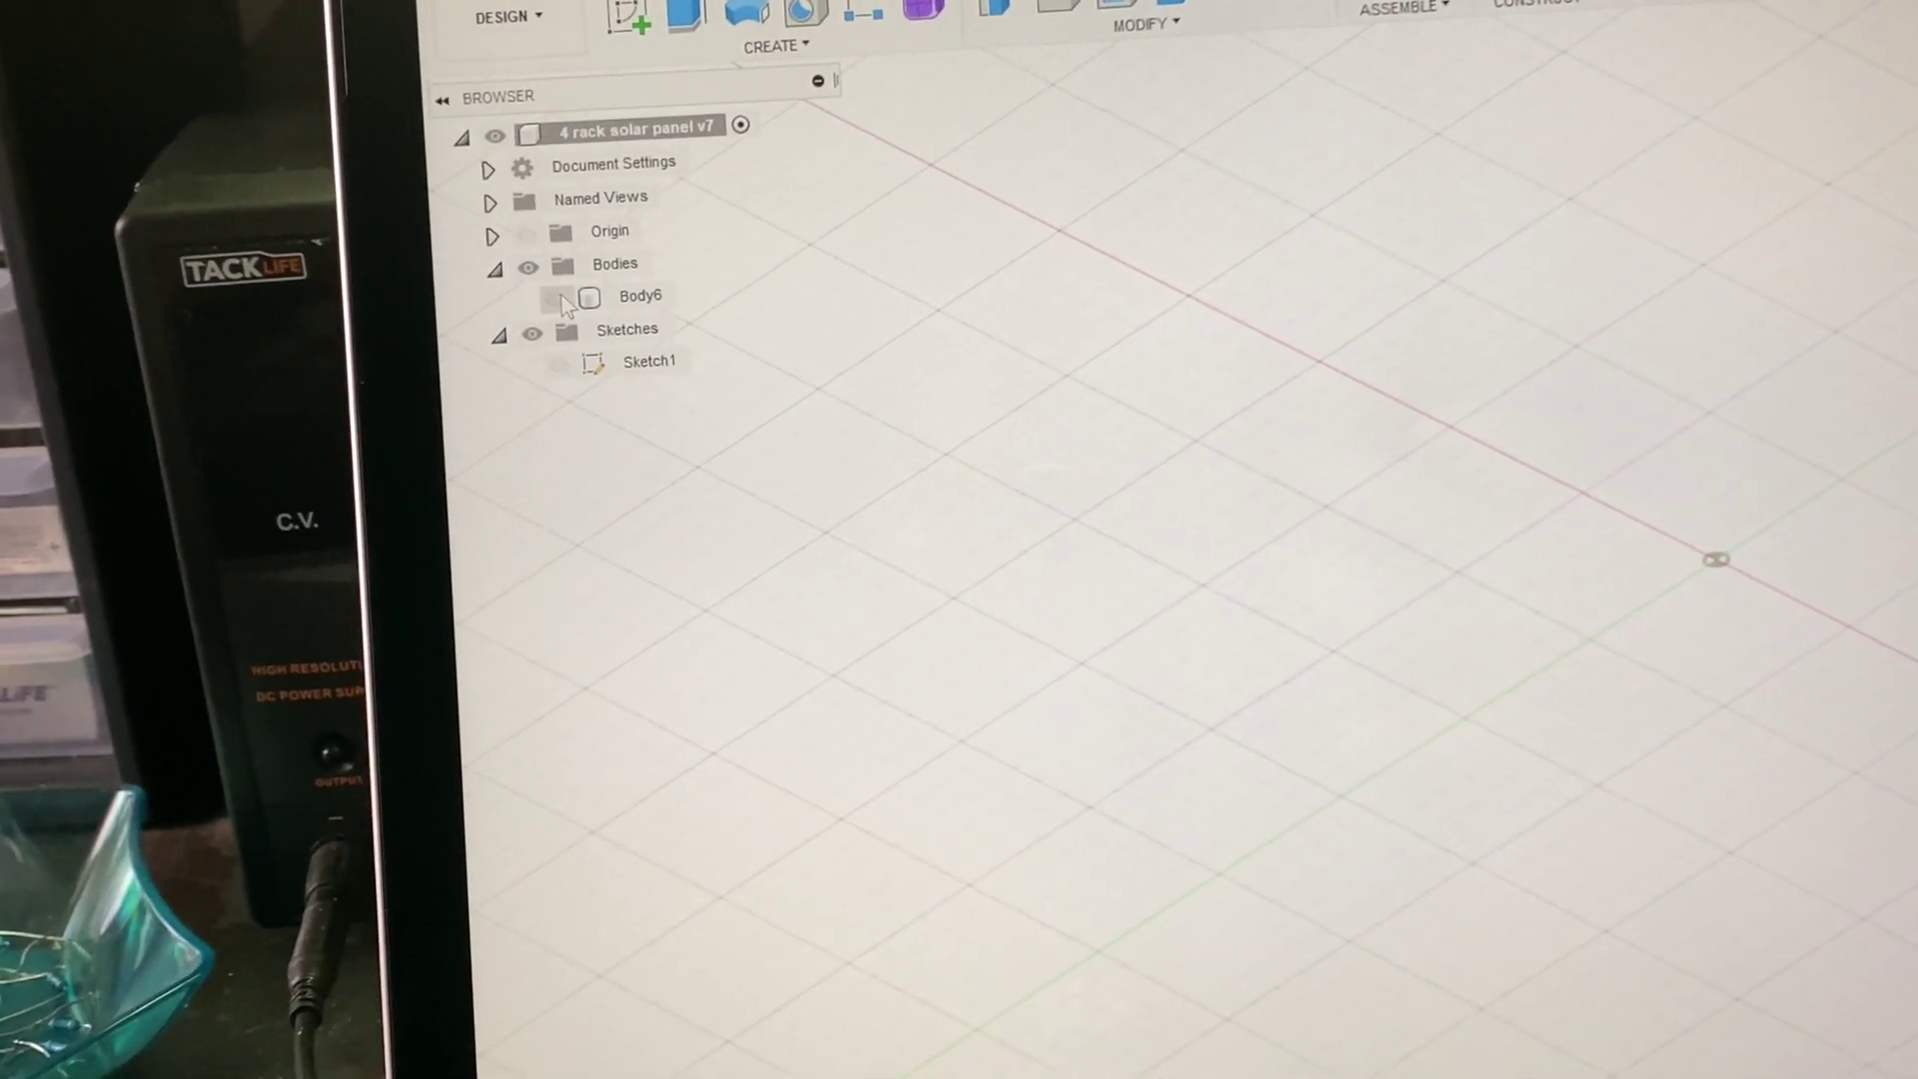
click(557, 299)
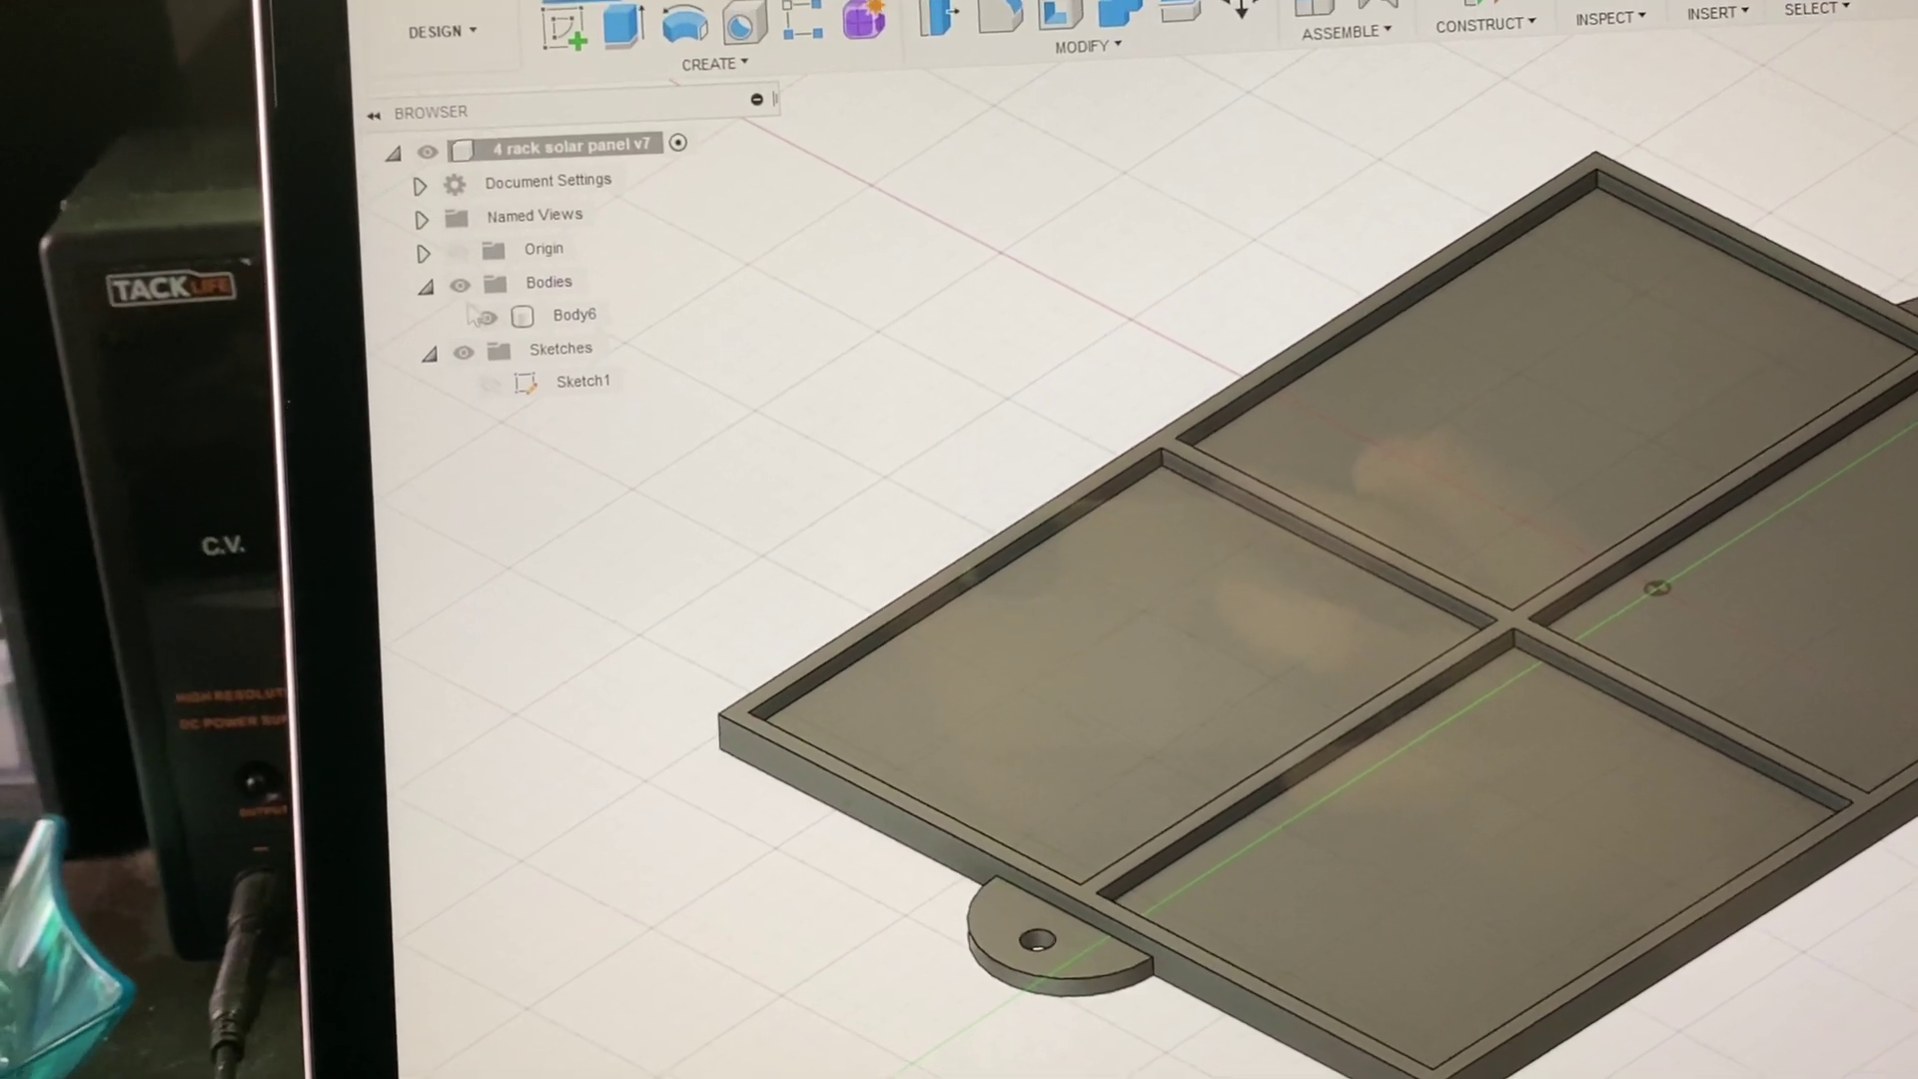
click(459, 285)
click(459, 286)
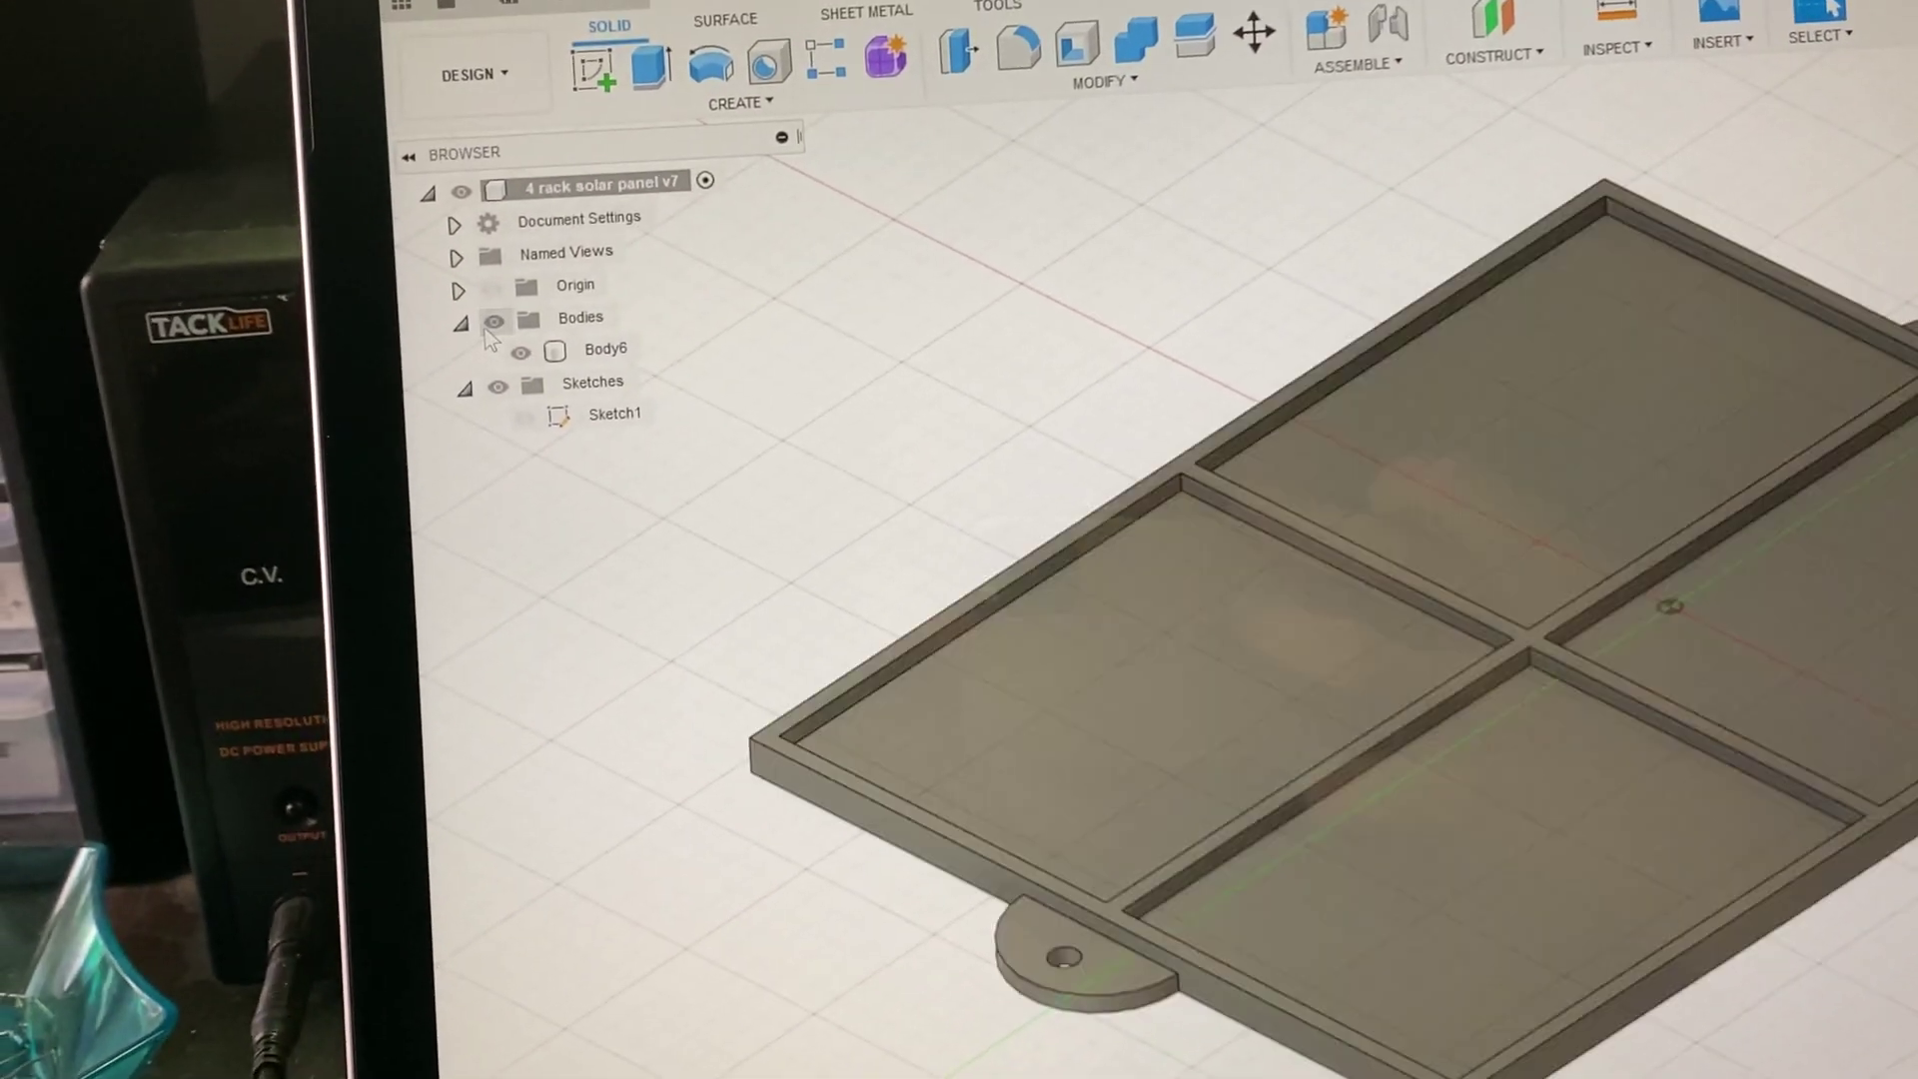
Step: Show Sketch1's outlines, hide Body6, then reveal the solid body again
click(601, 420)
click(564, 420)
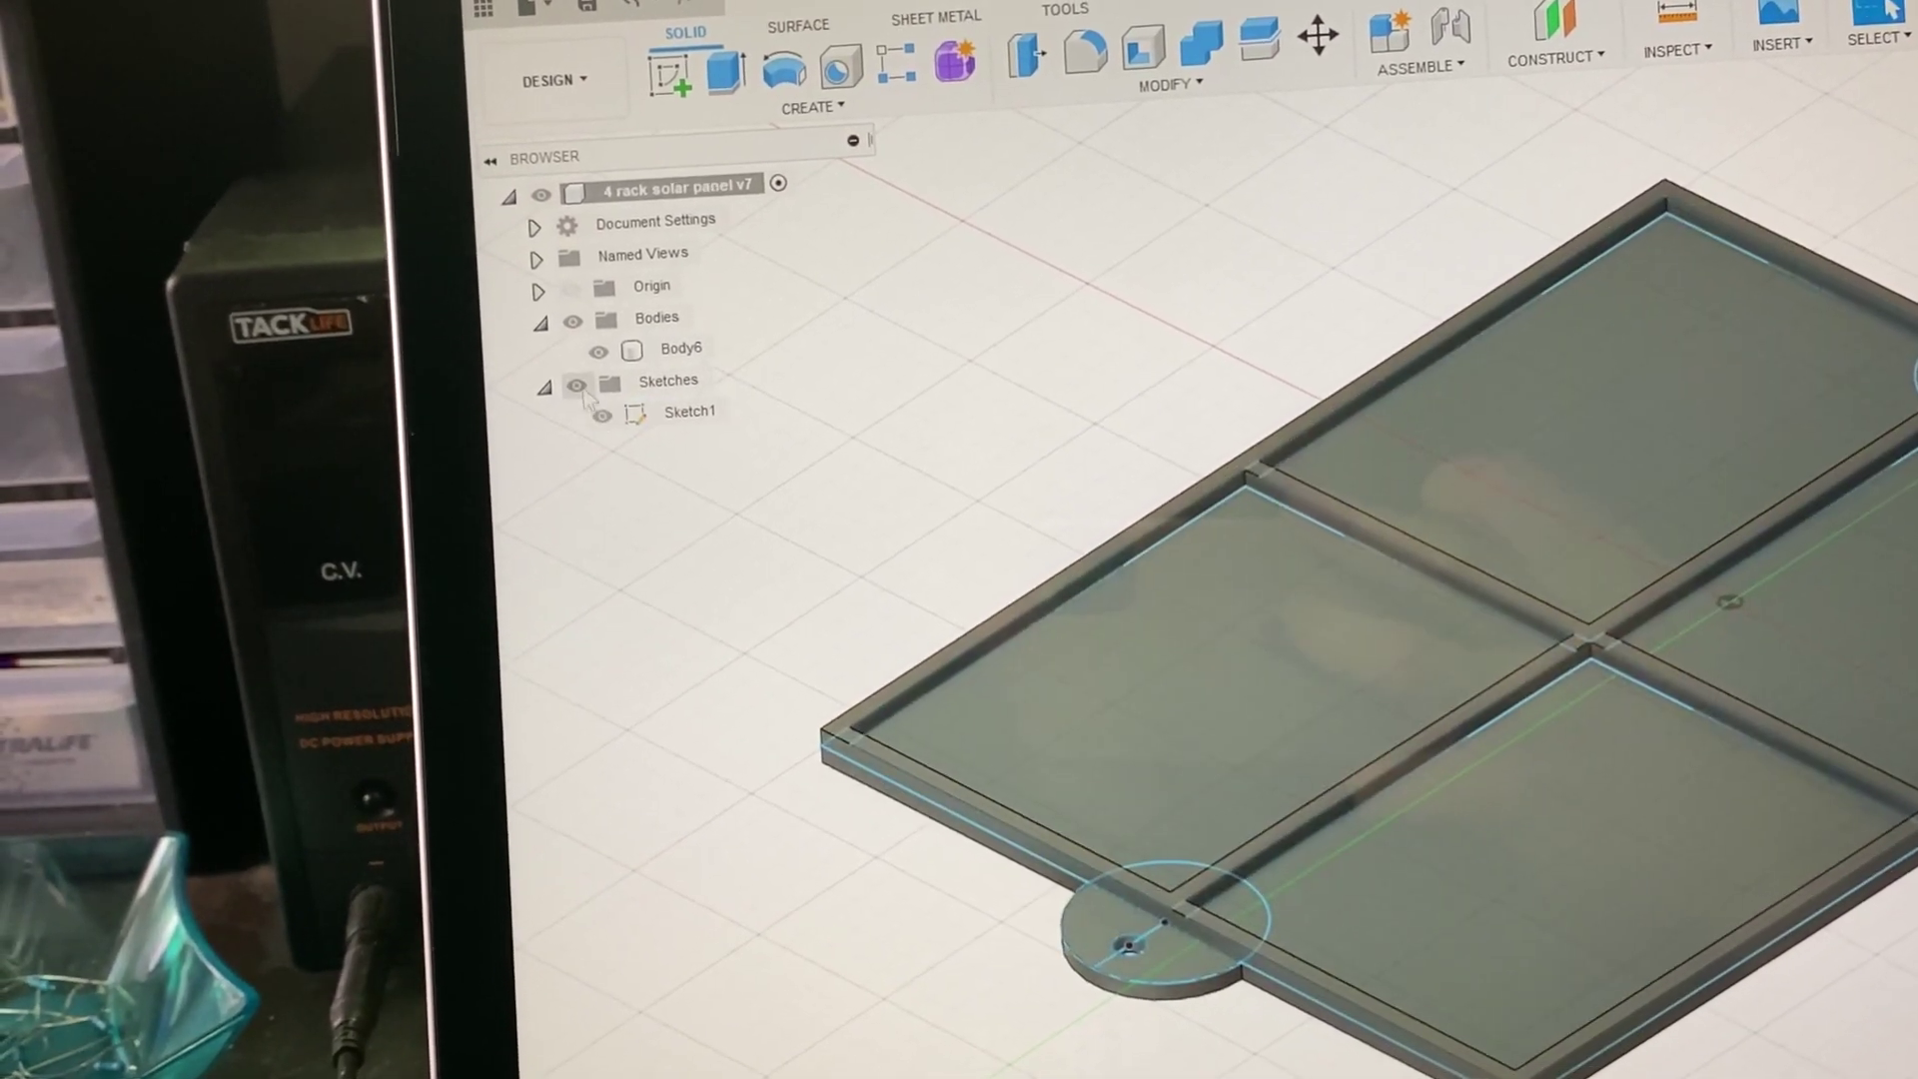
click(681, 348)
click(597, 352)
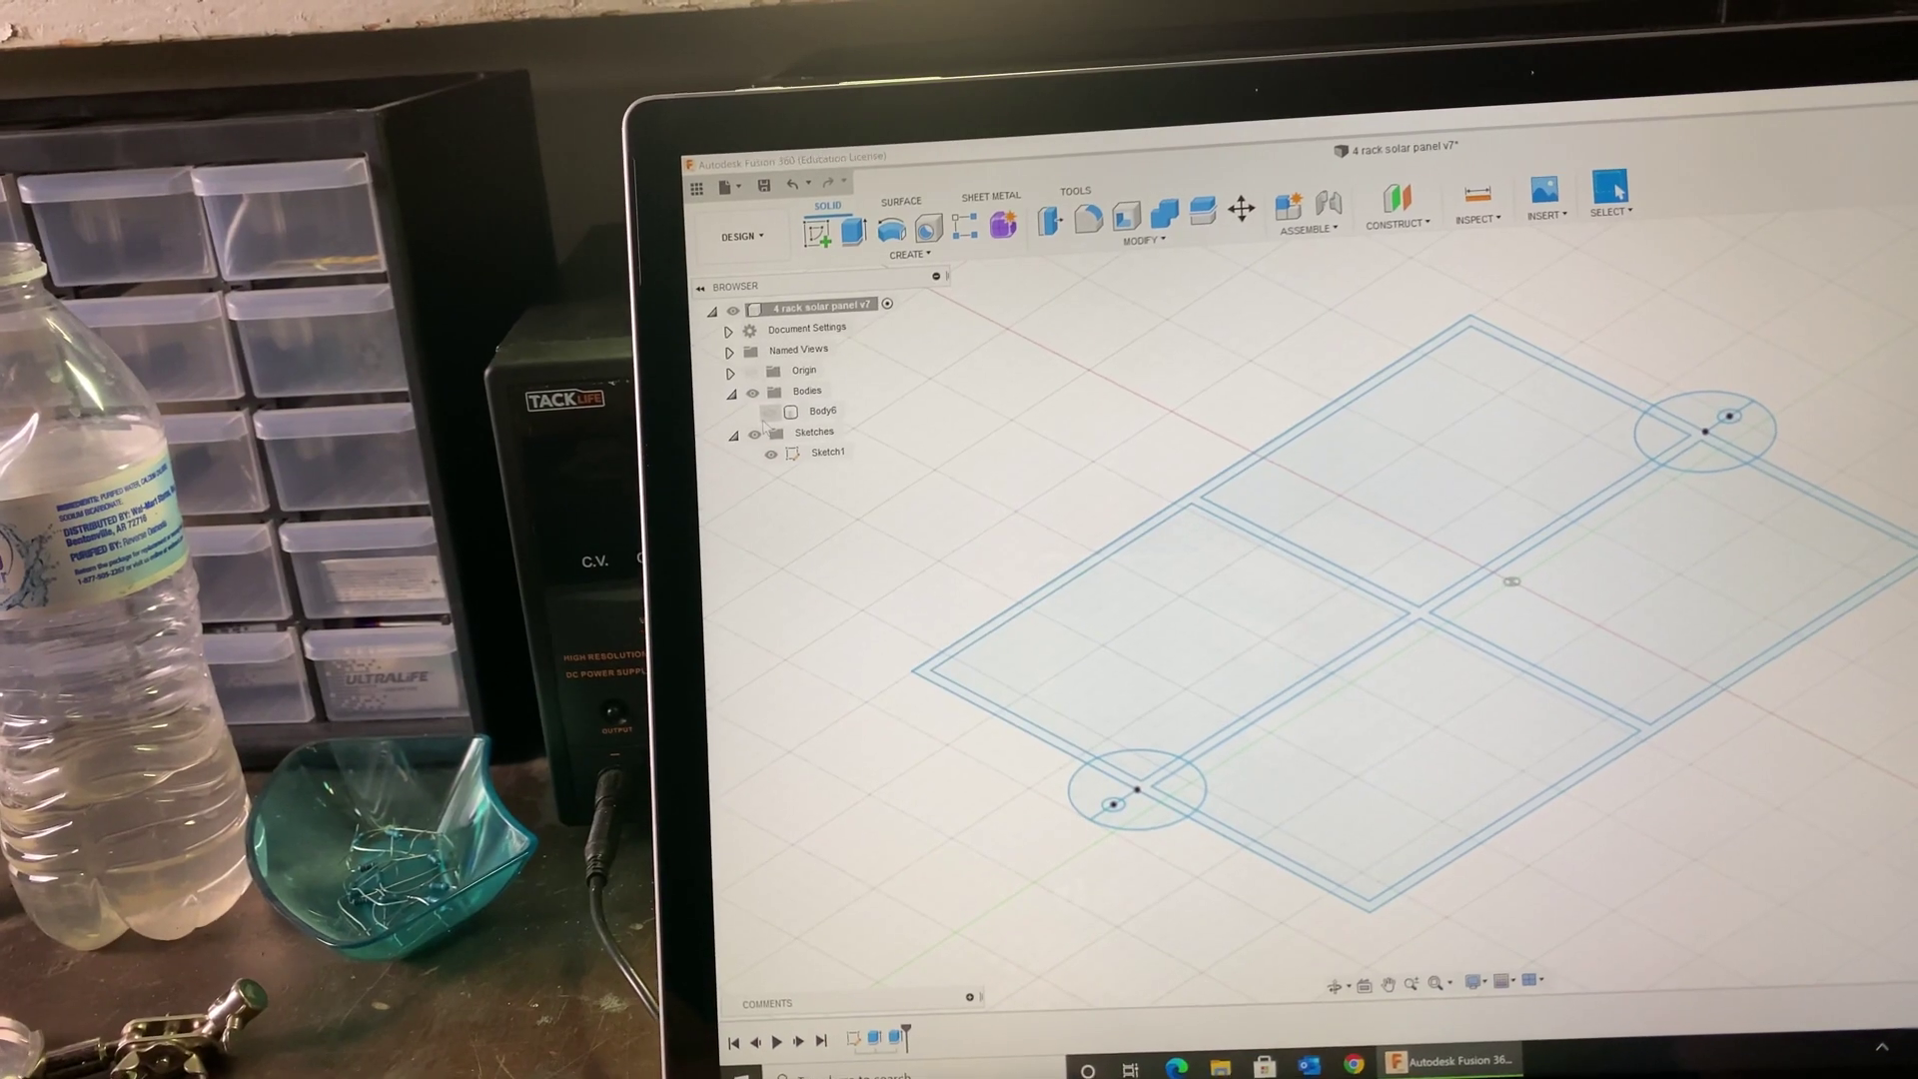
click(683, 379)
Step: Edit the rail extrude into a Cut operation 5 mm downward through the plate
click(602, 382)
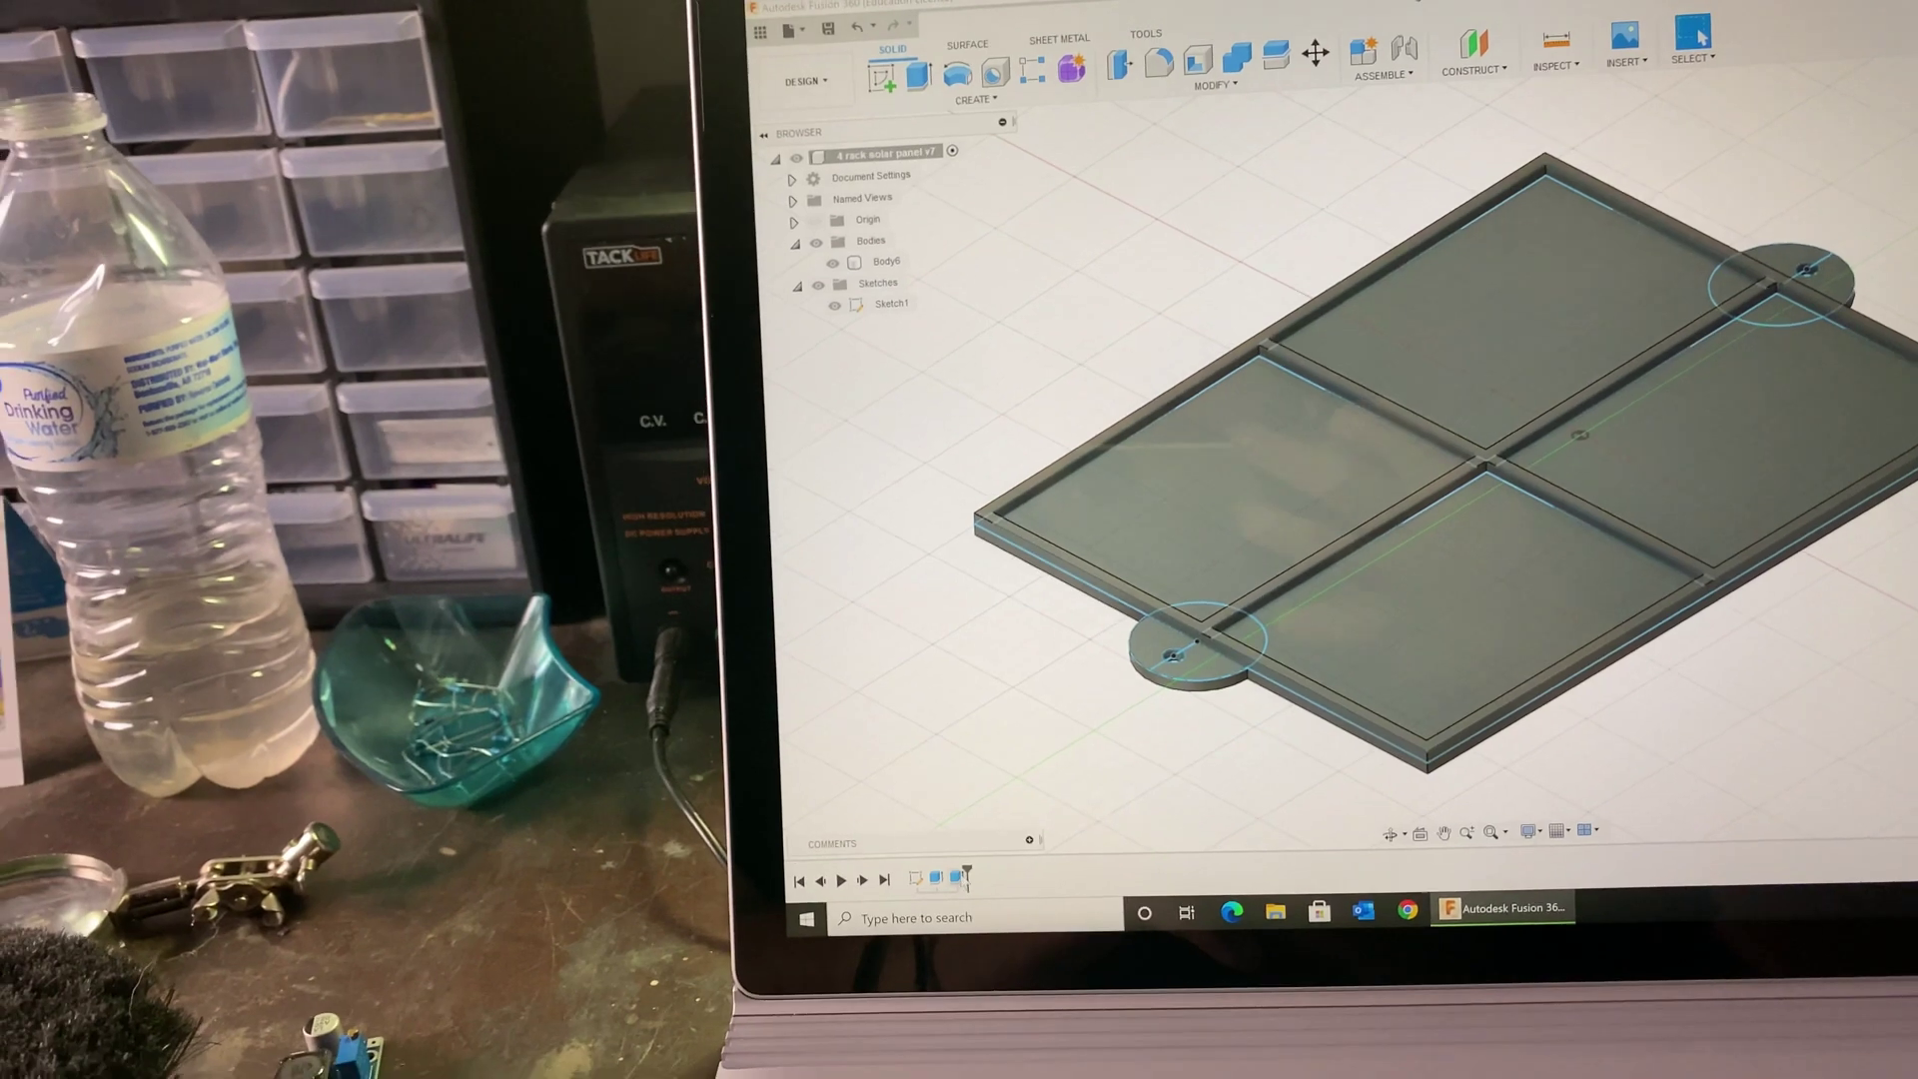
click(828, 406)
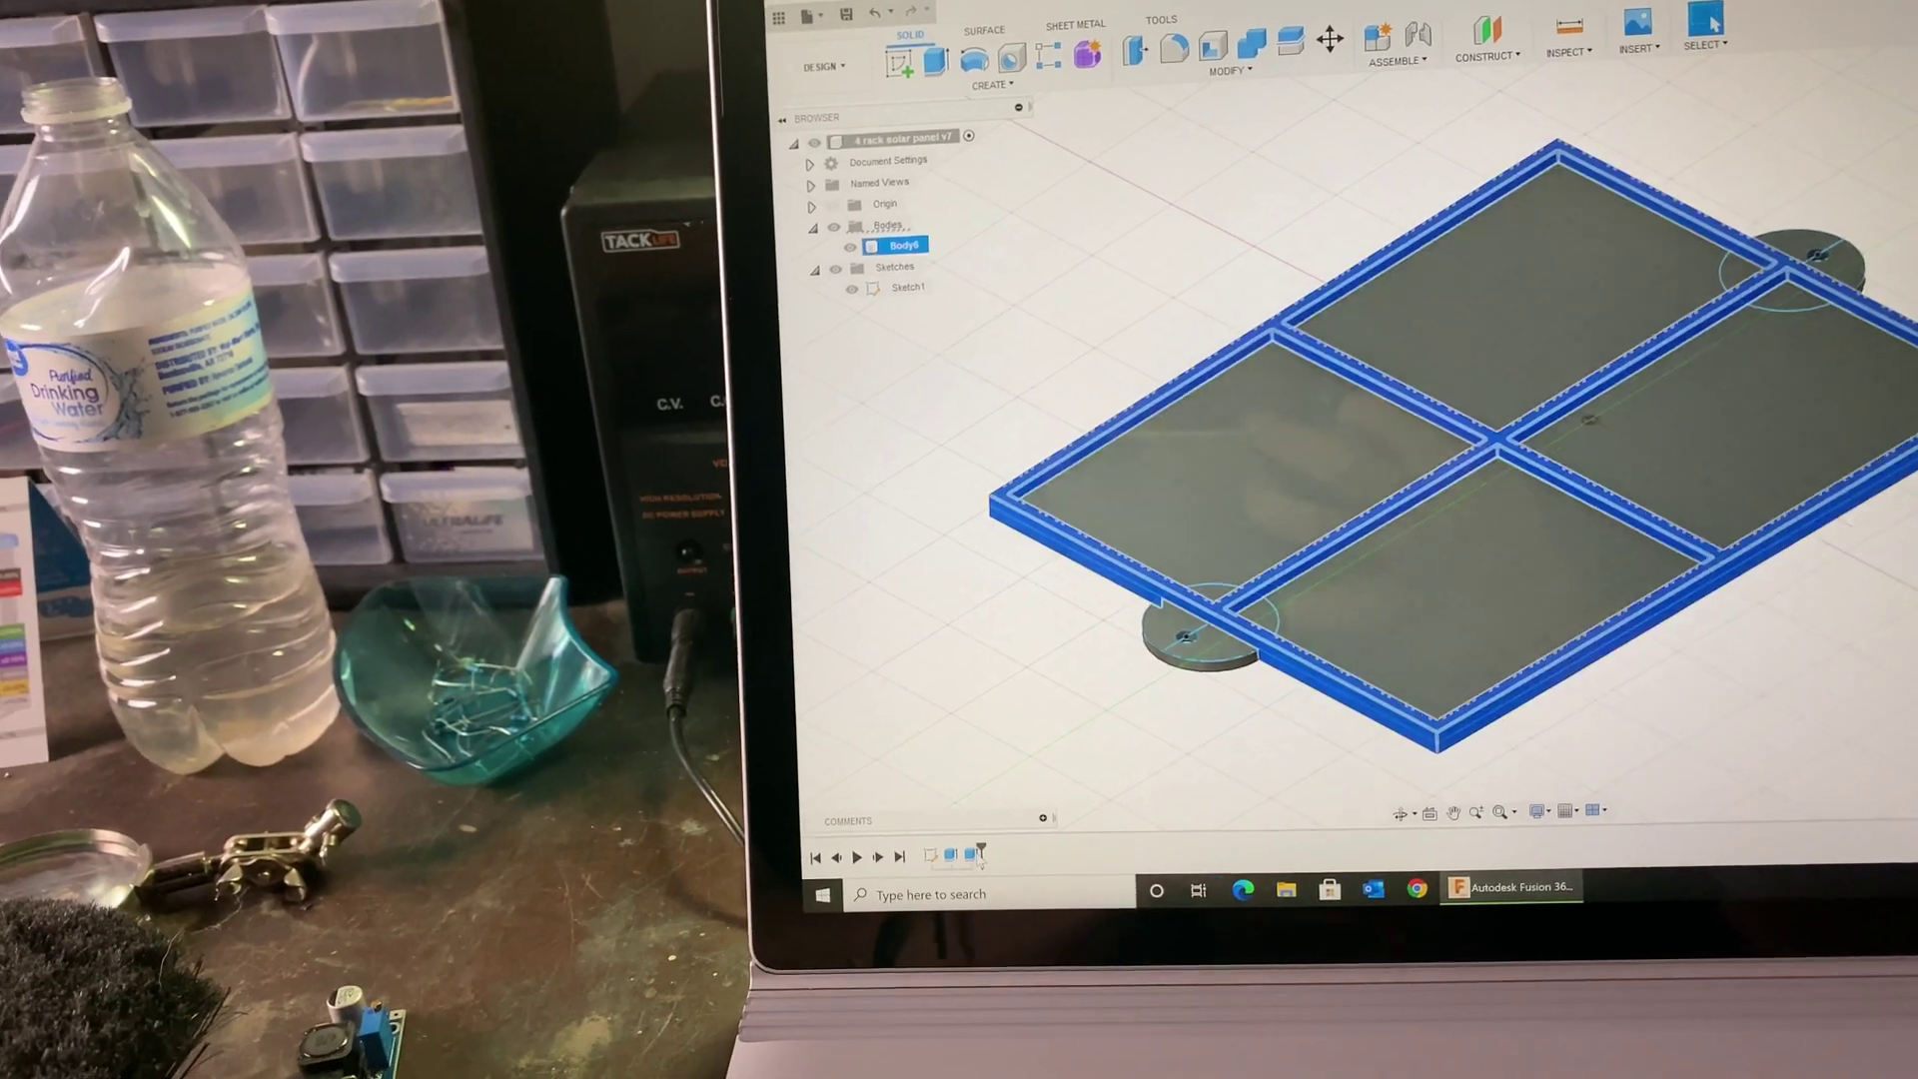
right_click(977, 853)
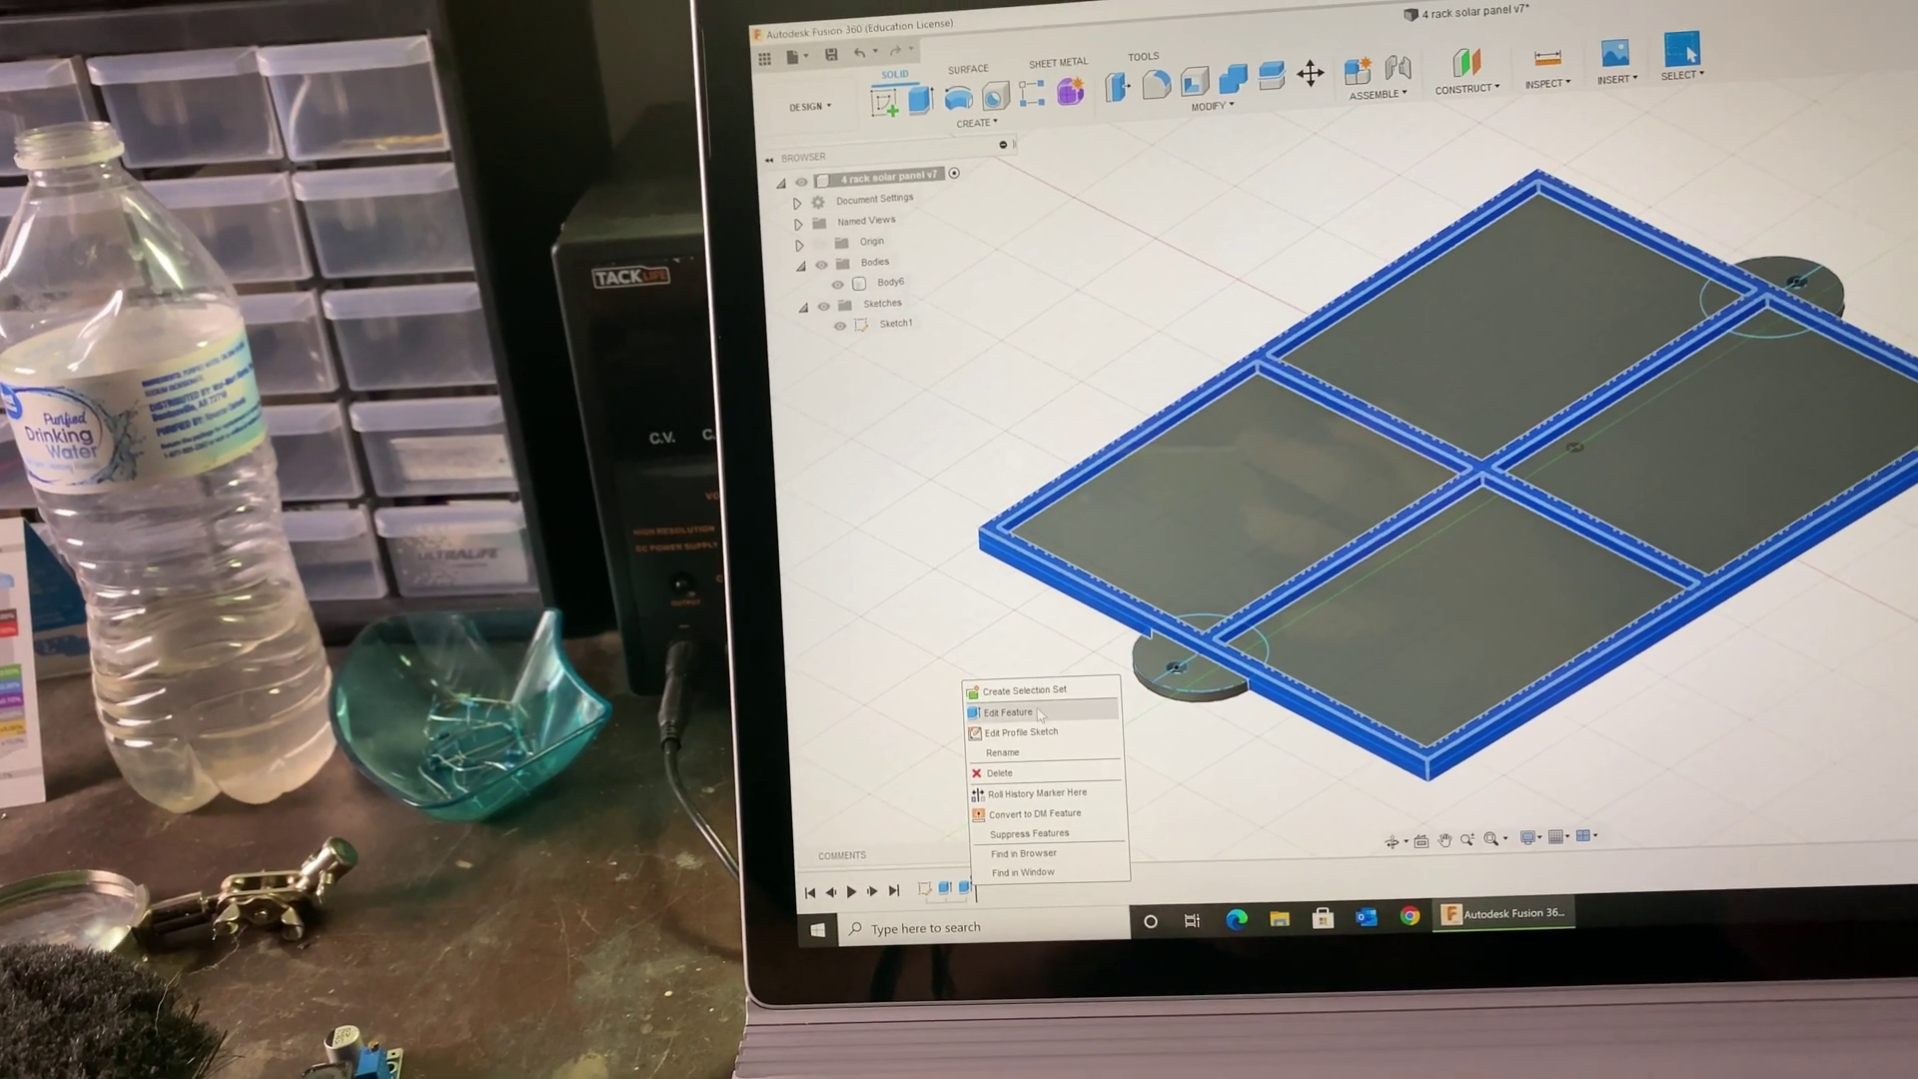
click(1037, 714)
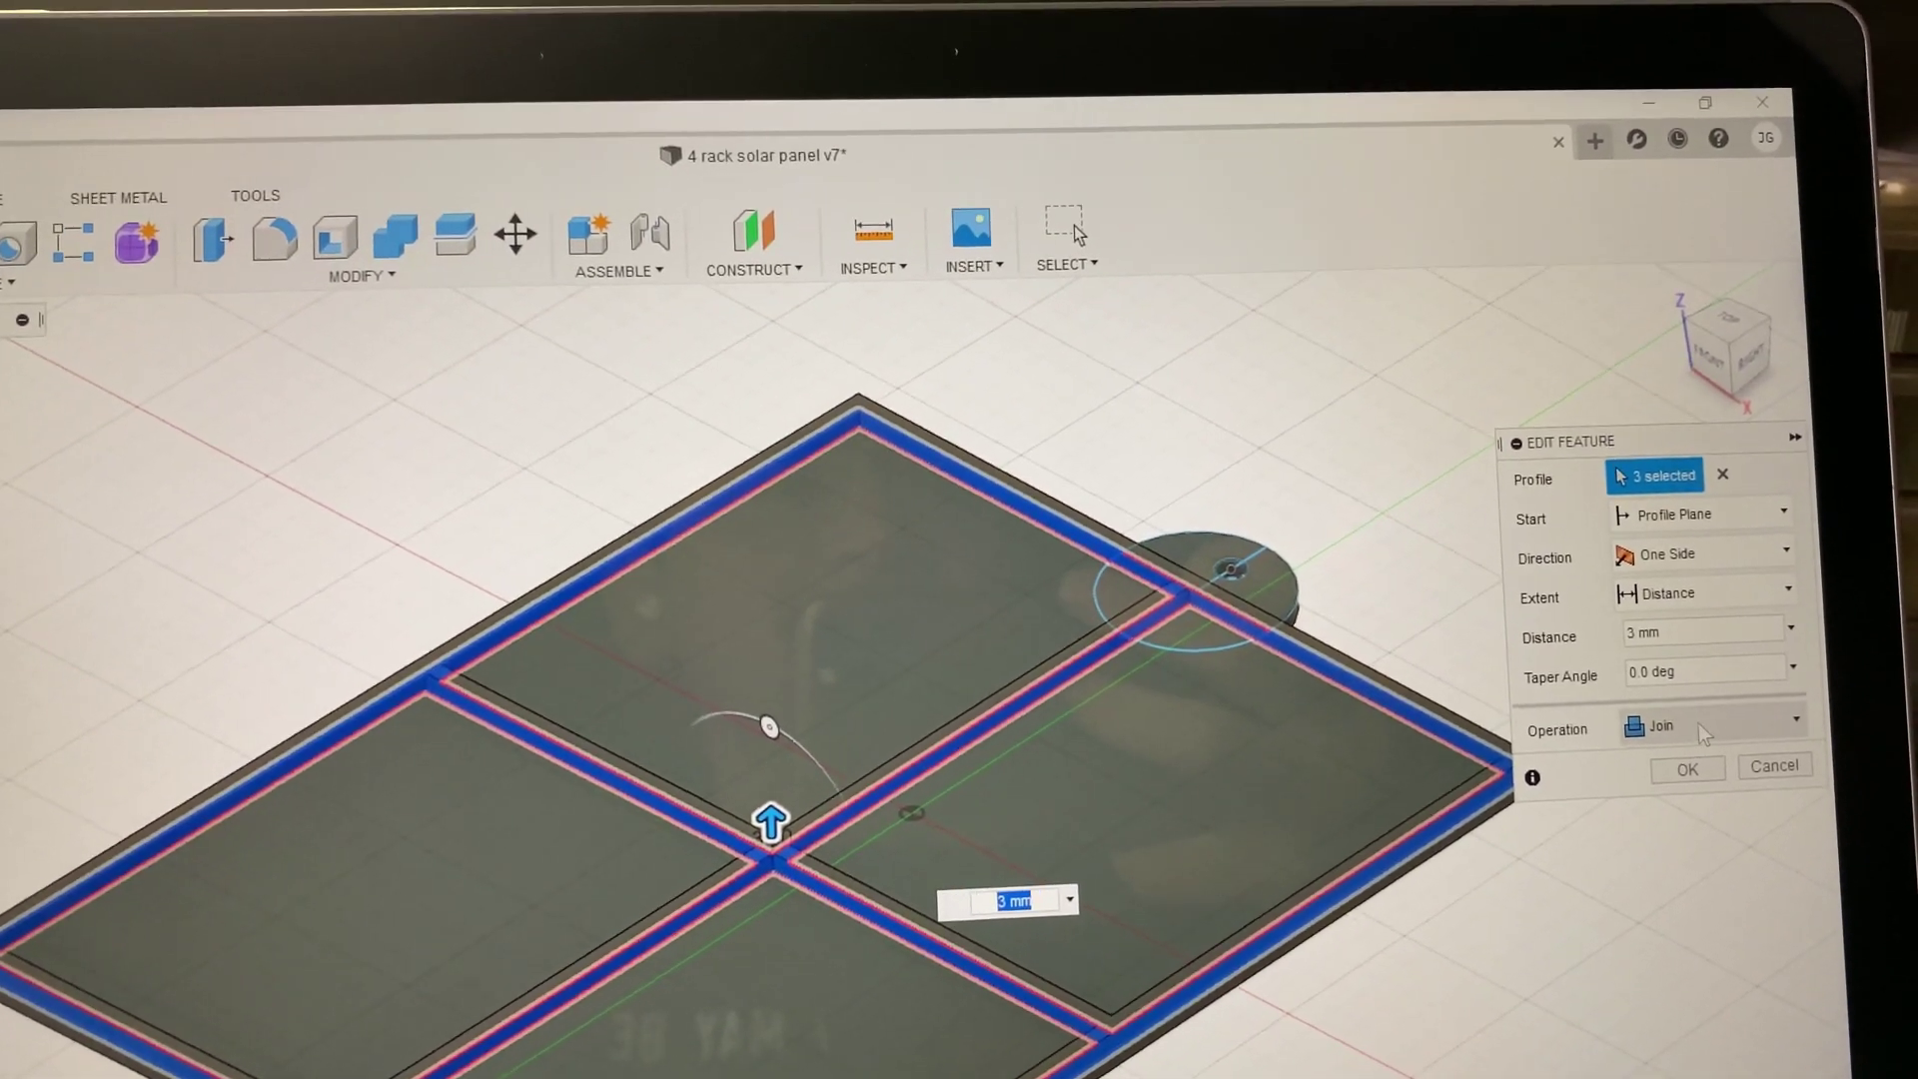
click(1704, 729)
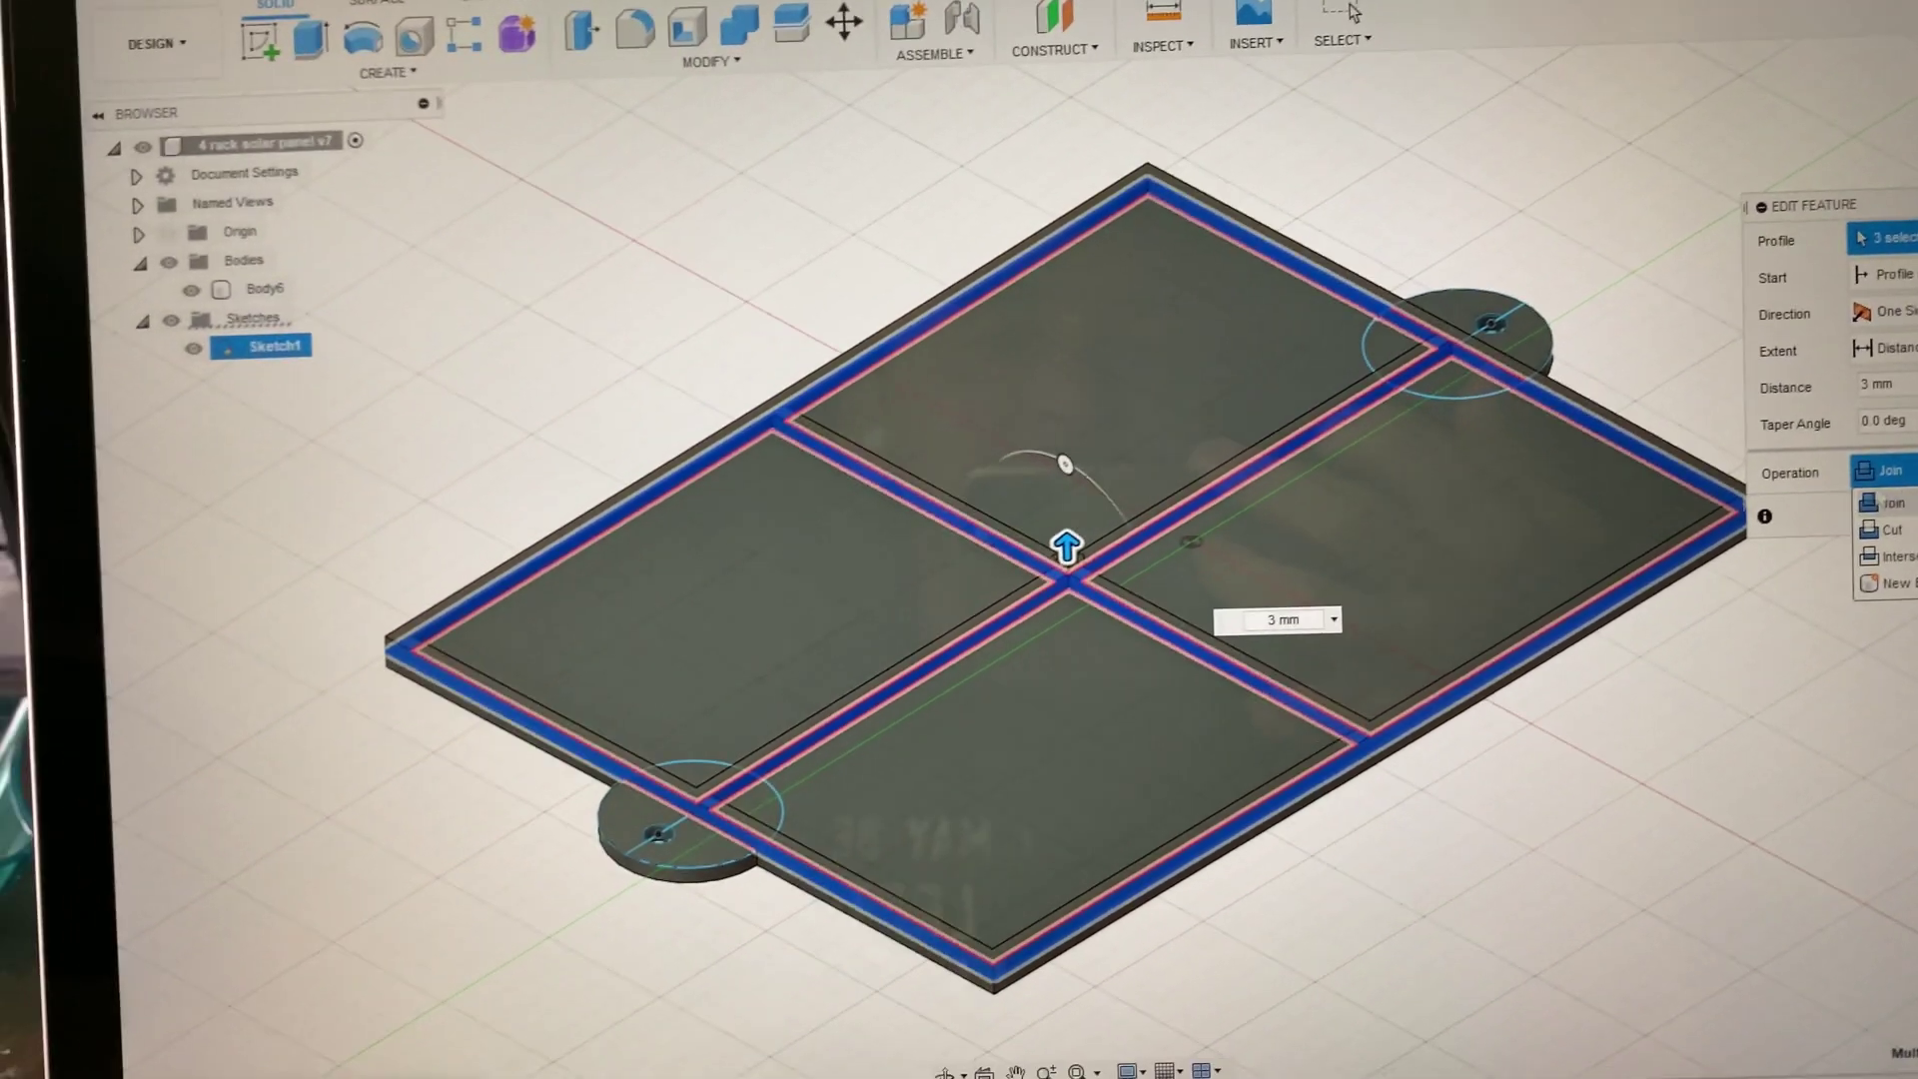
drag(1066, 546, 1136, 414)
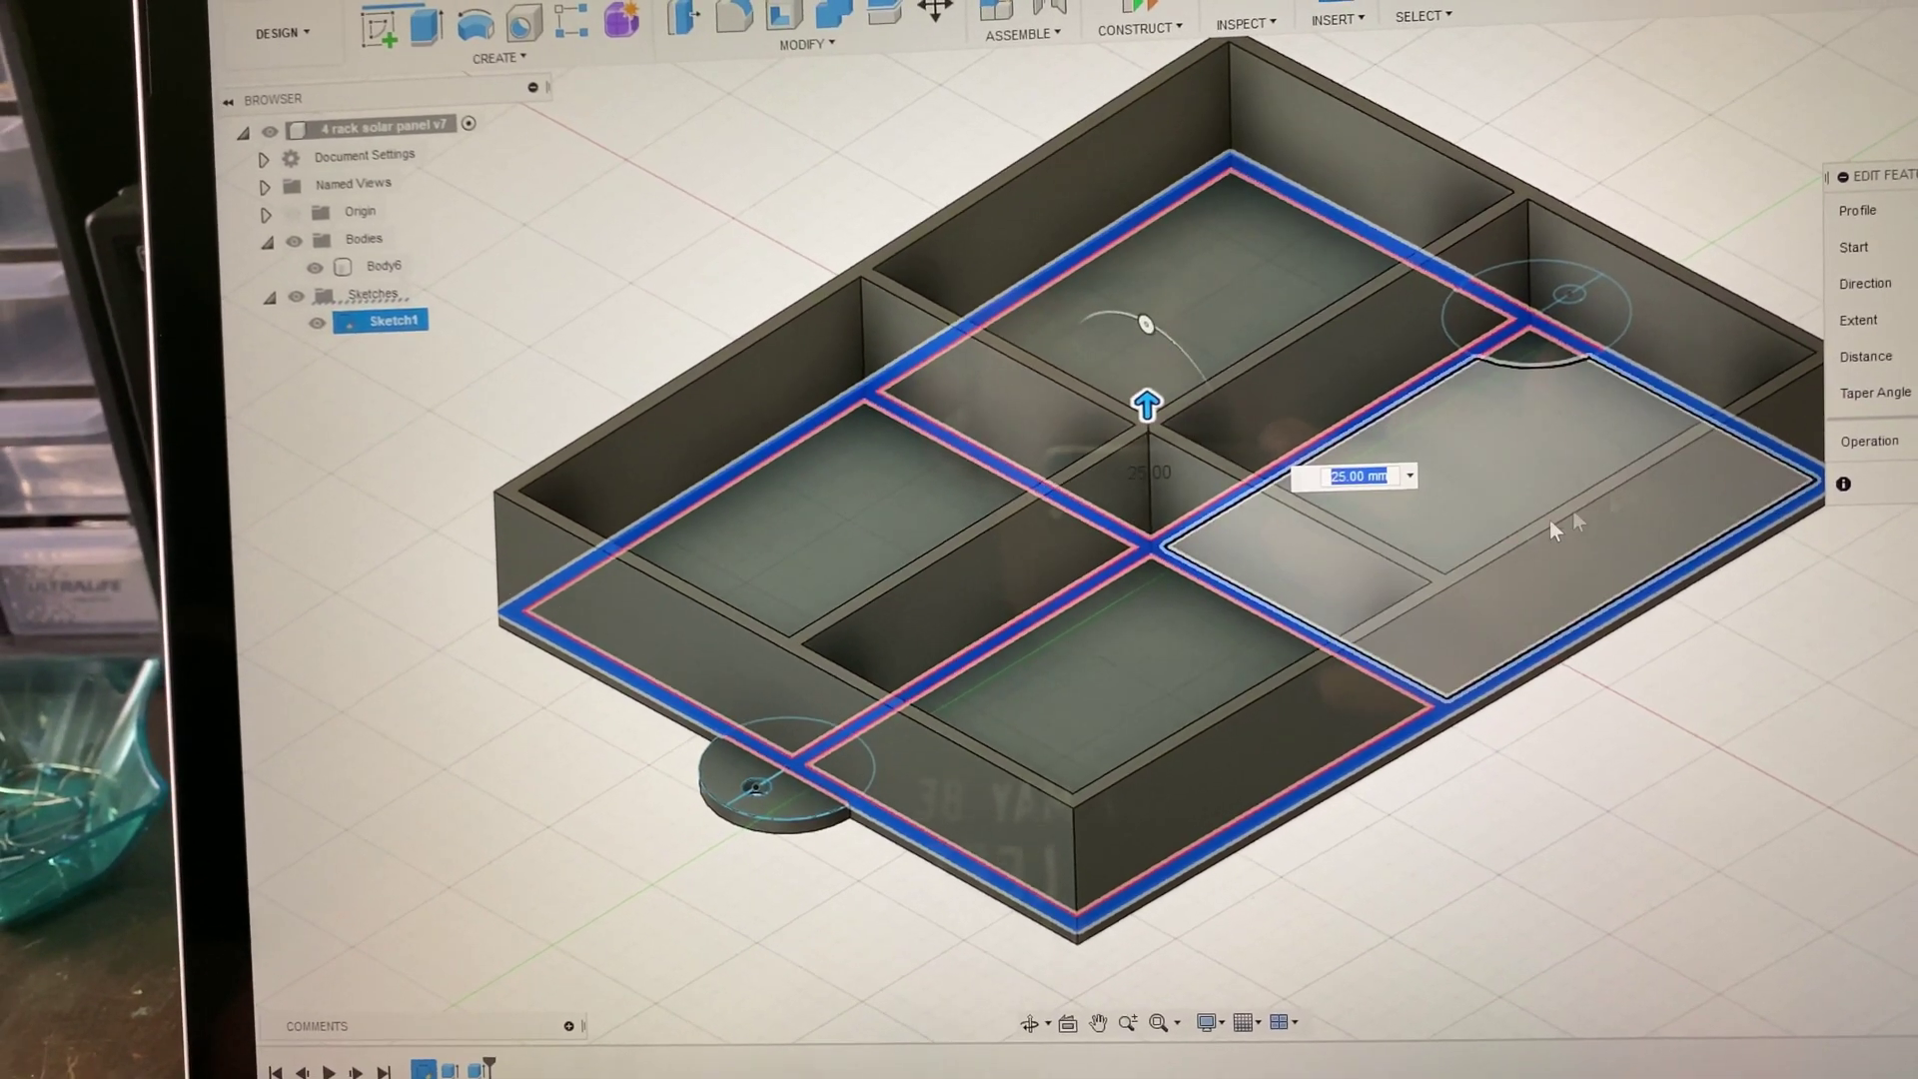
click(1554, 530)
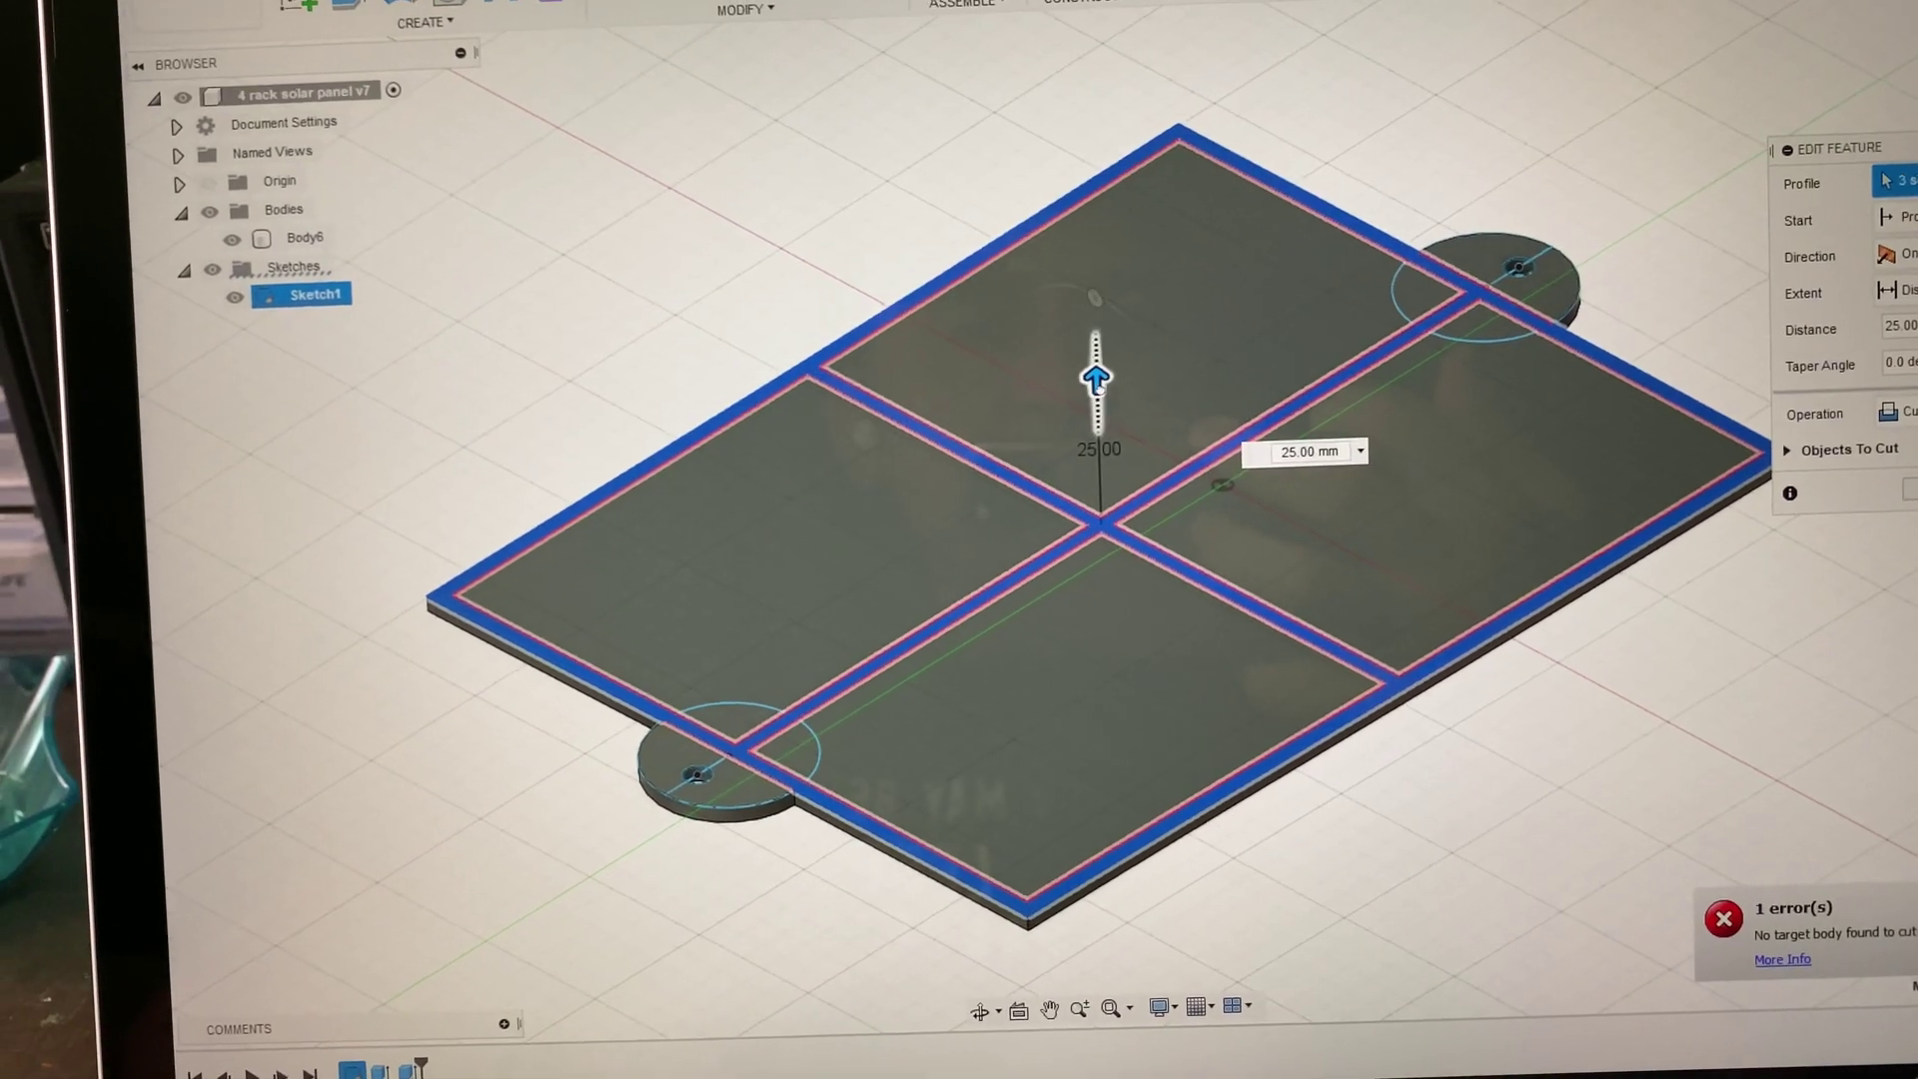
drag(1098, 380, 1135, 548)
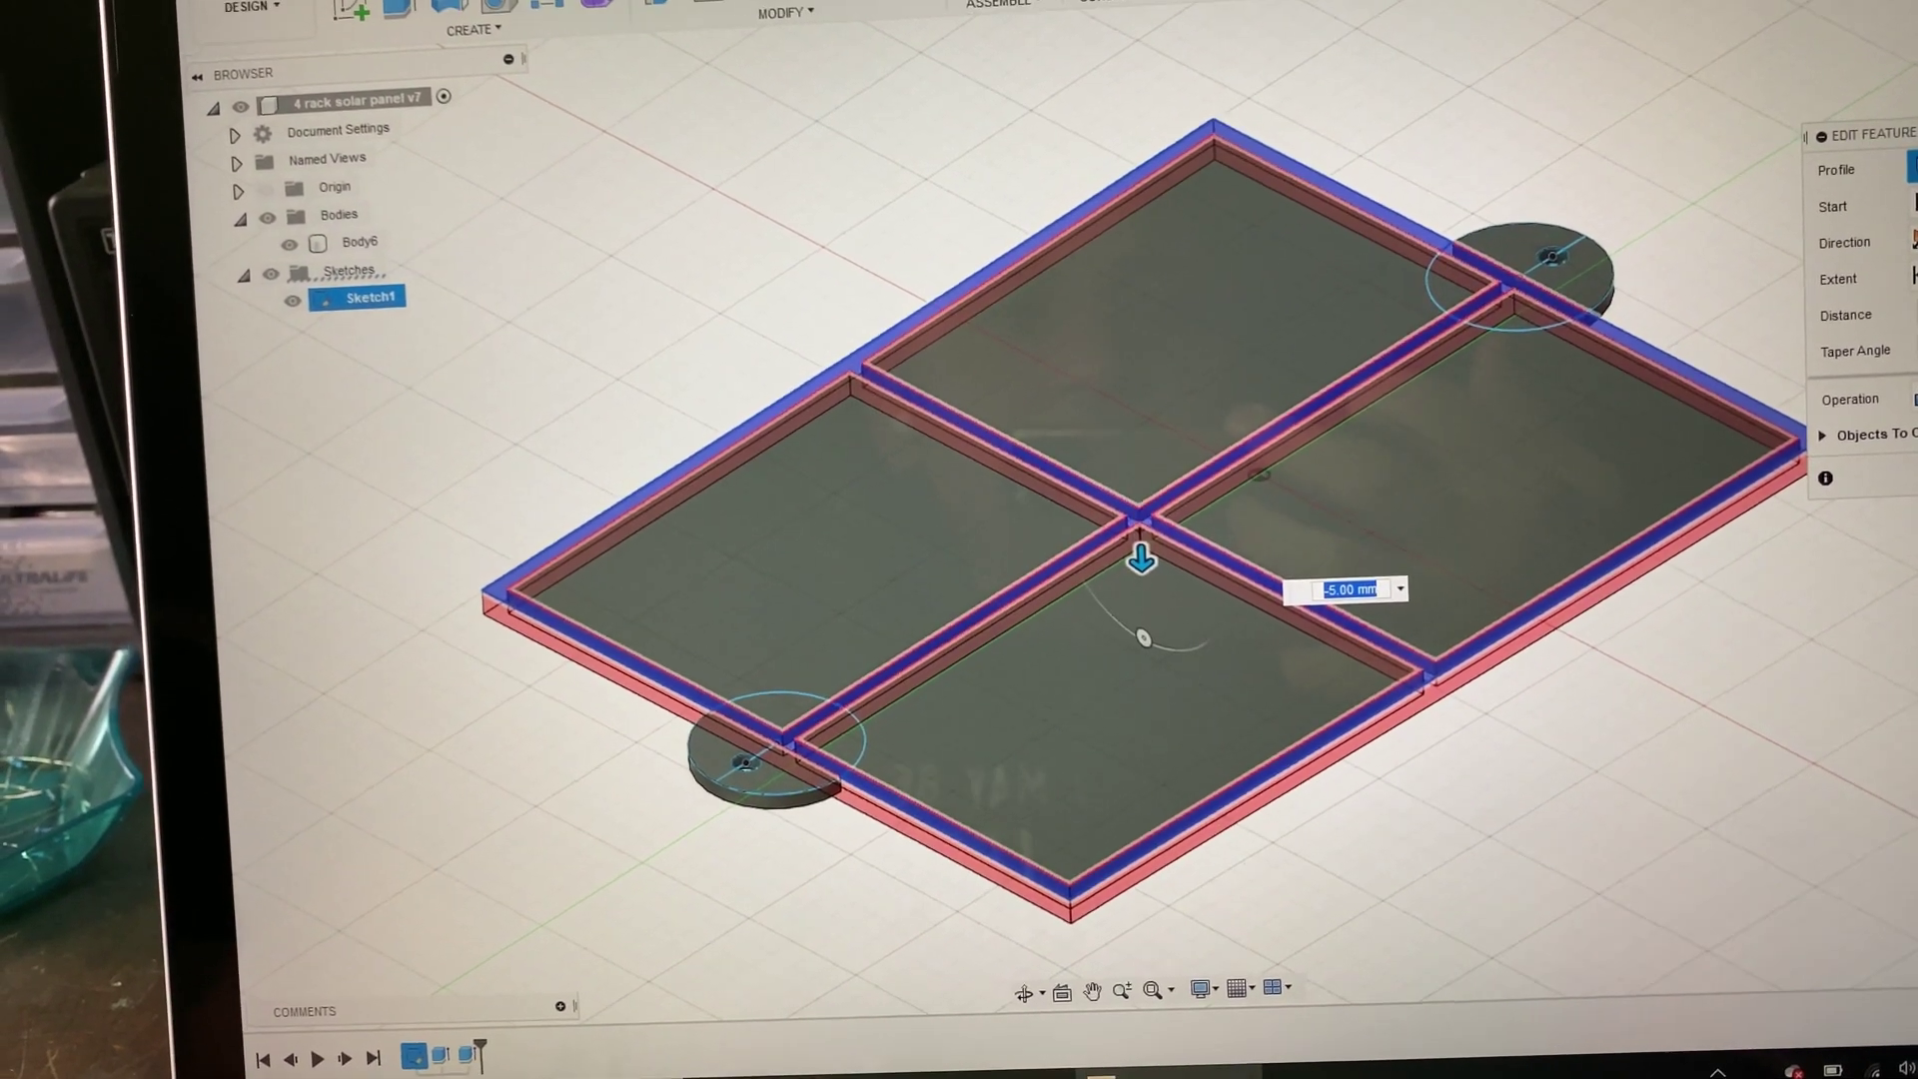
key(Return)
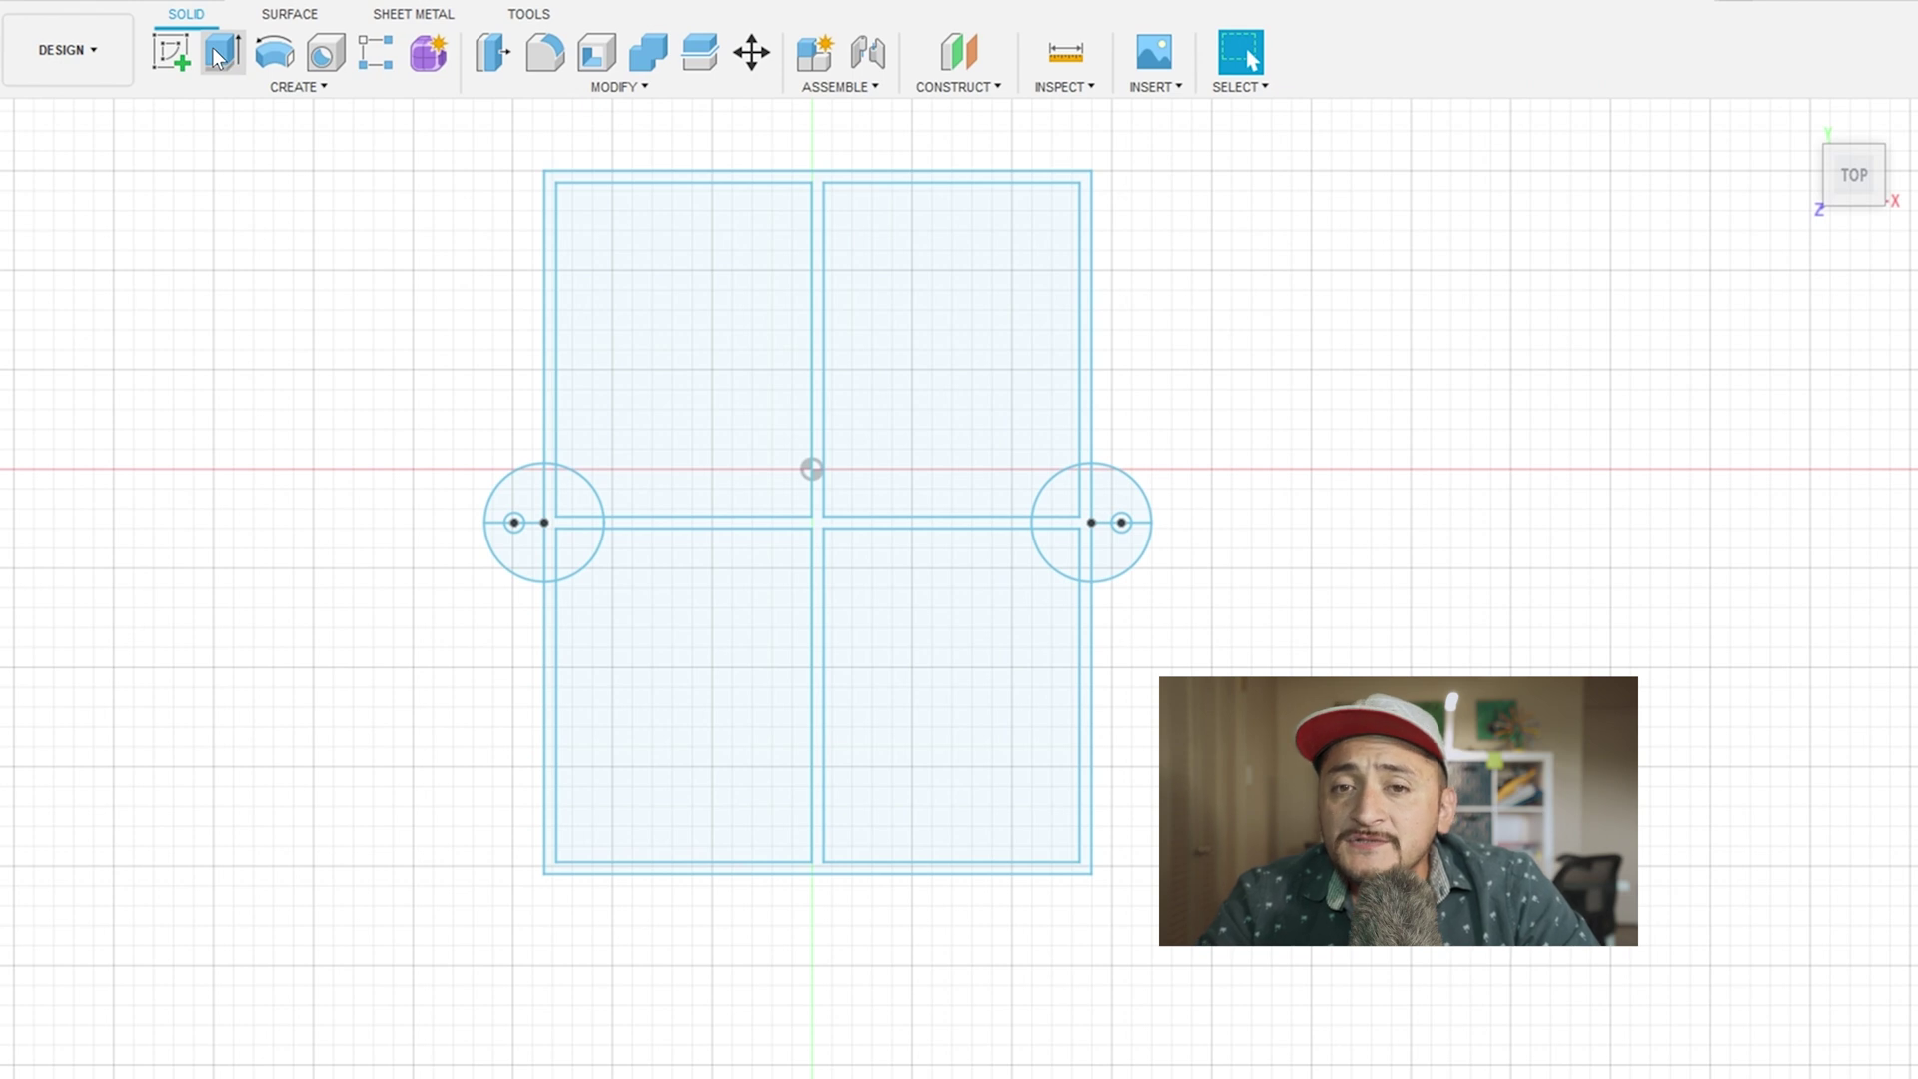
Step: Extrude the outer frame and all four cell profiles -3 mm as the base plate
click(216, 58)
click(553, 190)
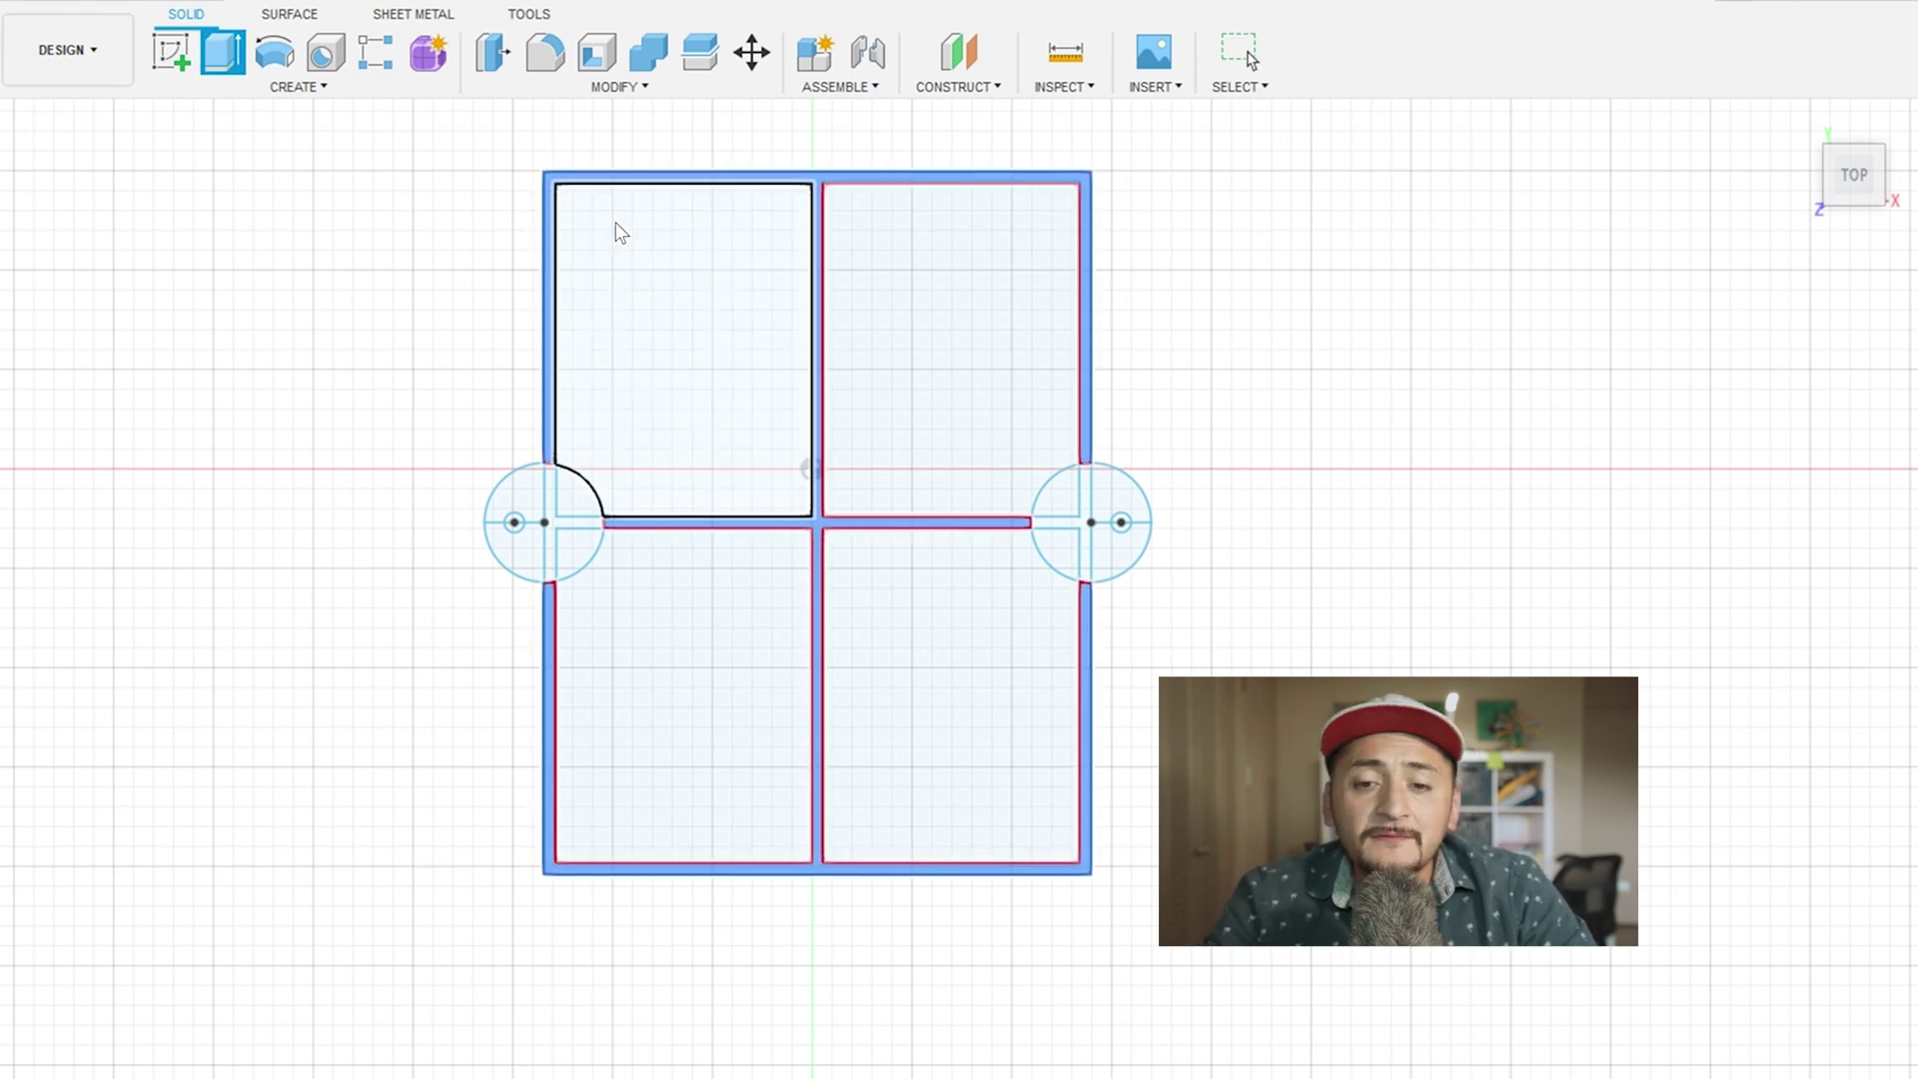
click(689, 378)
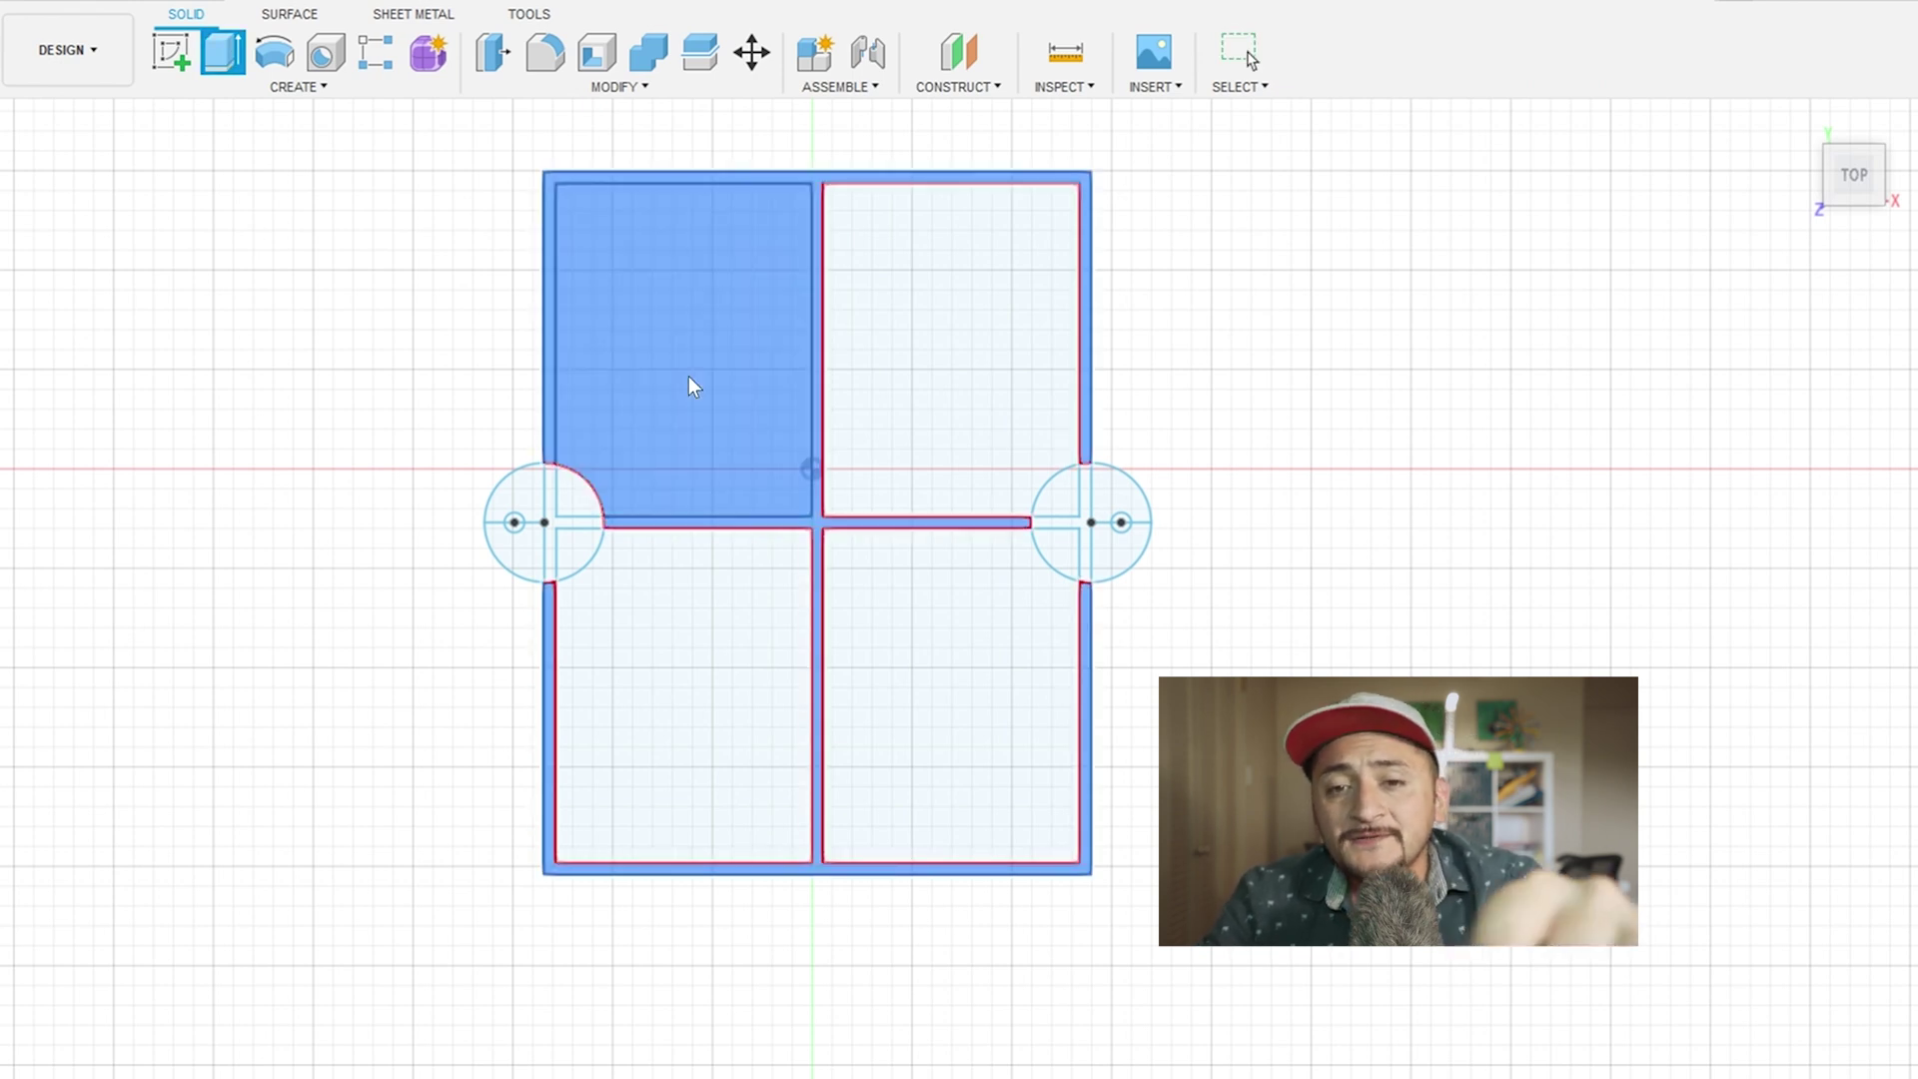
click(941, 351)
click(948, 672)
click(710, 663)
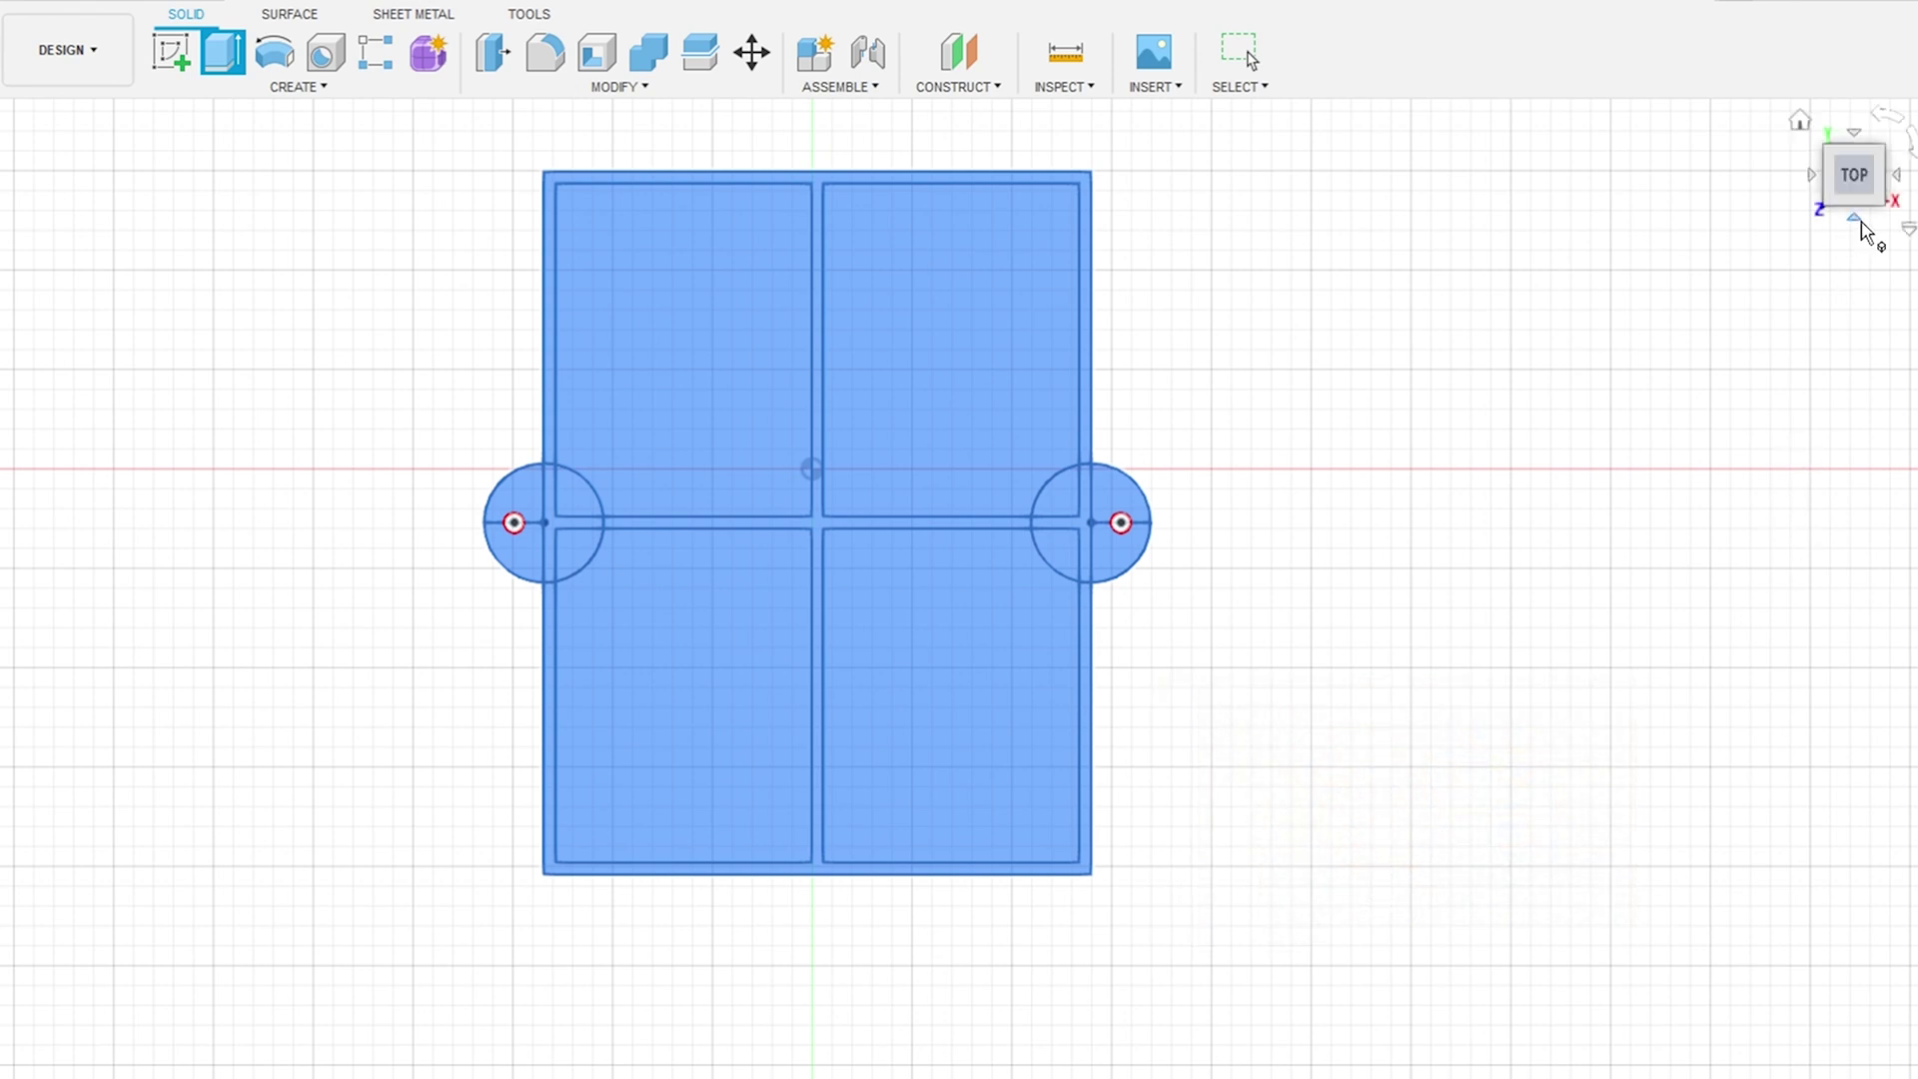
drag(1860, 192, 1773, 321)
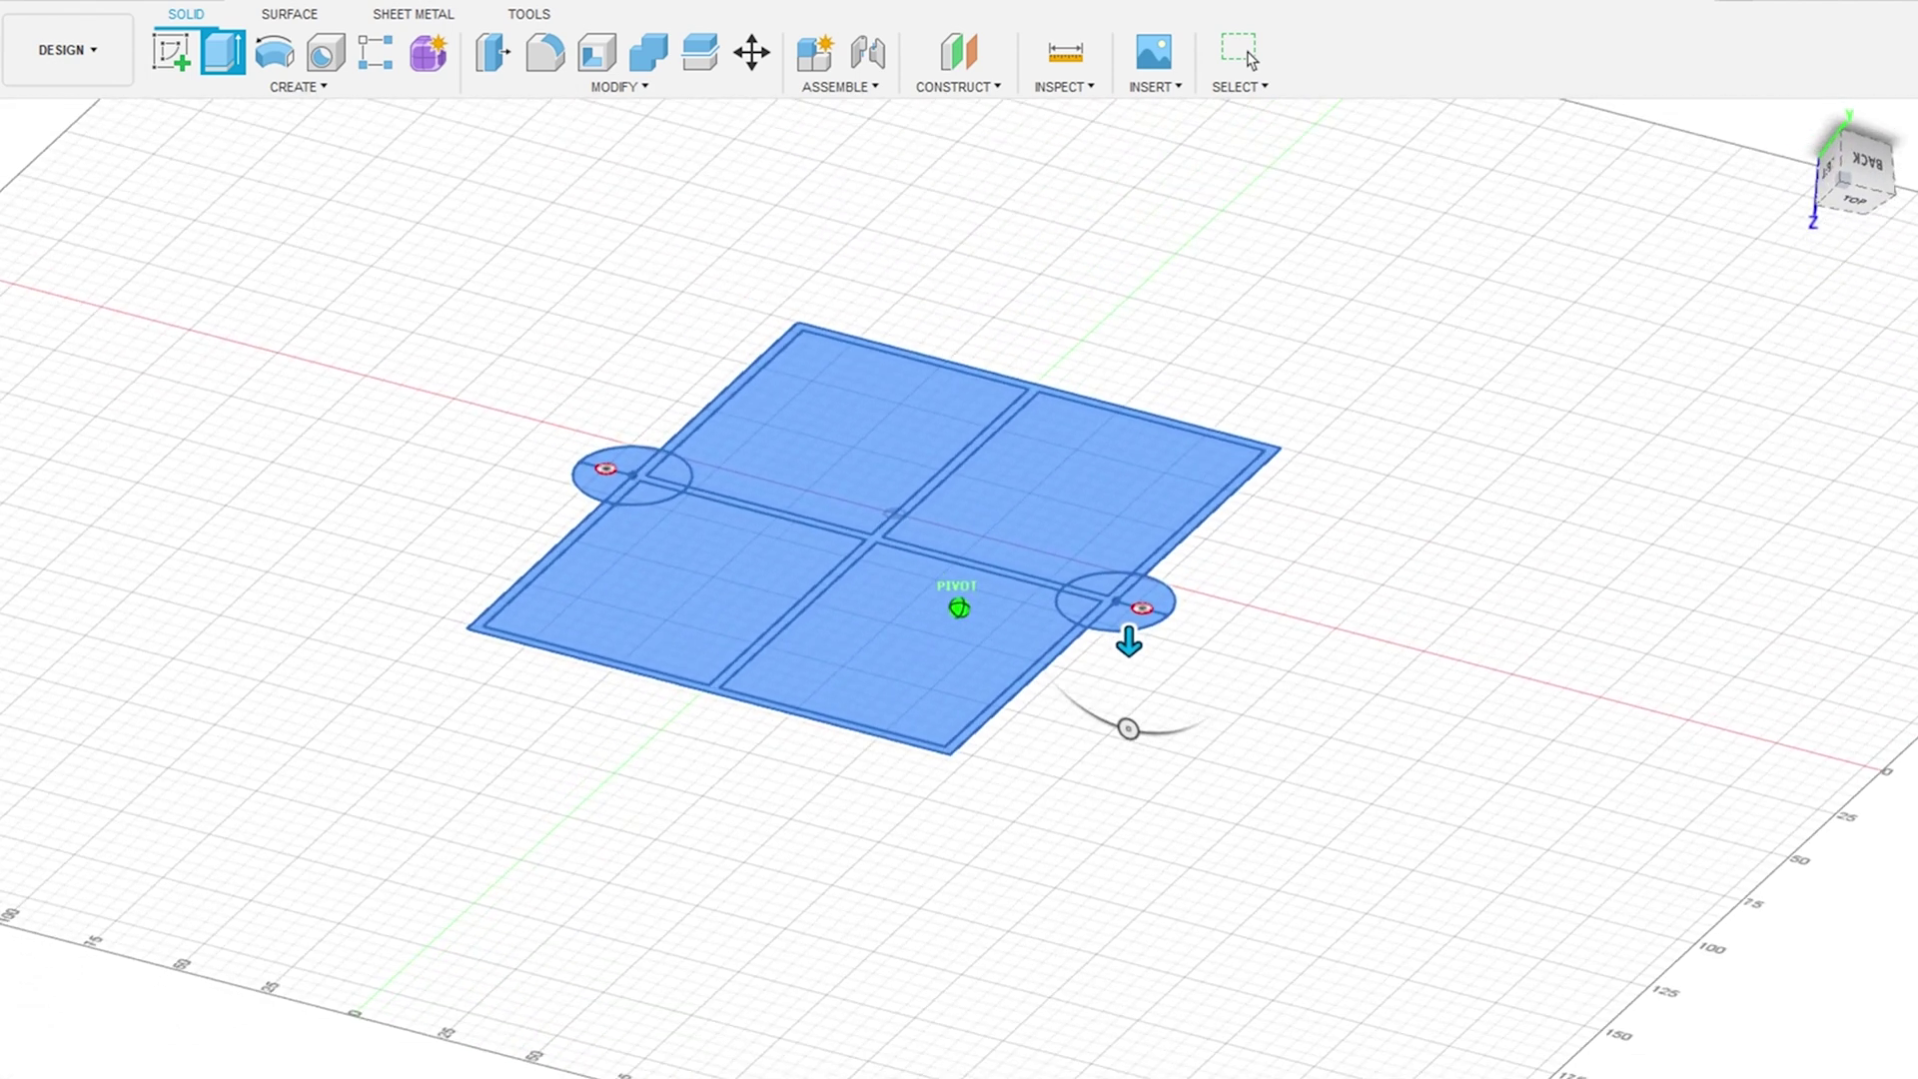
drag(1848, 195, 1883, 127)
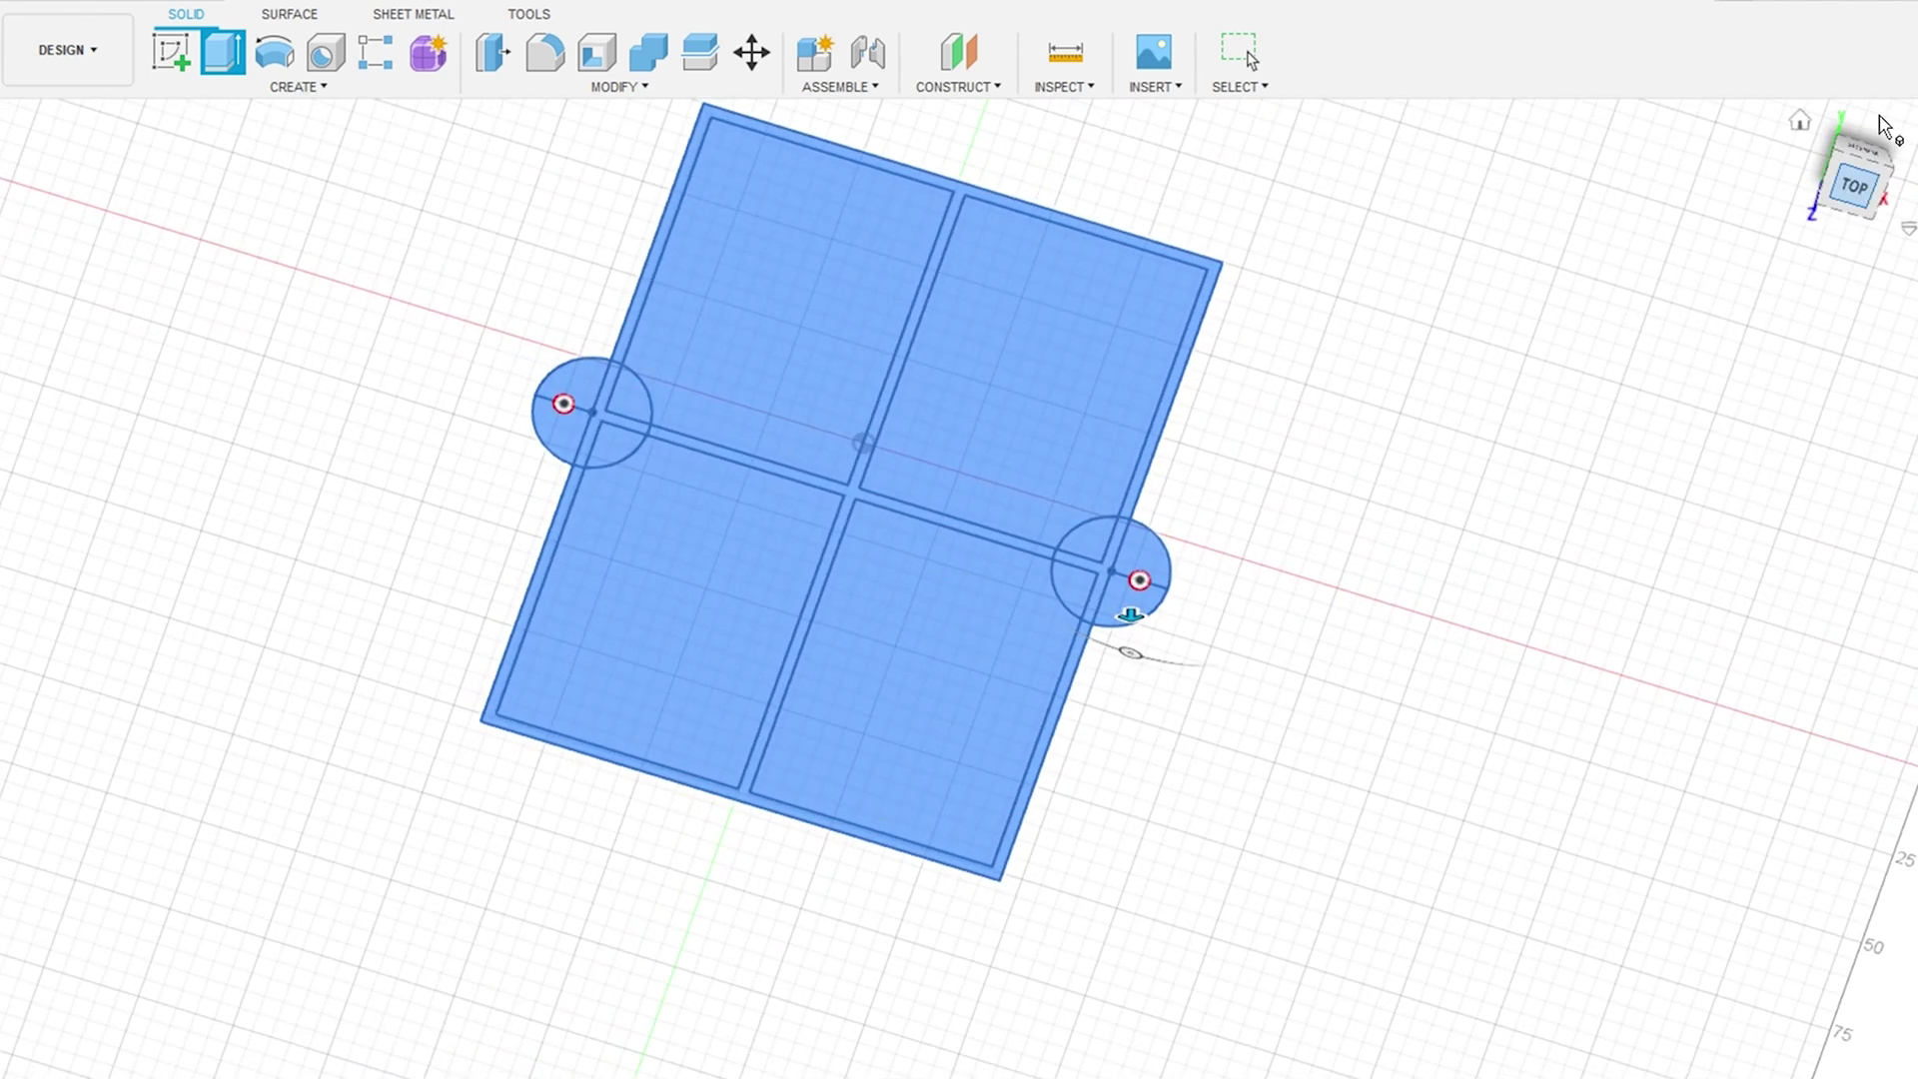
click(1801, 121)
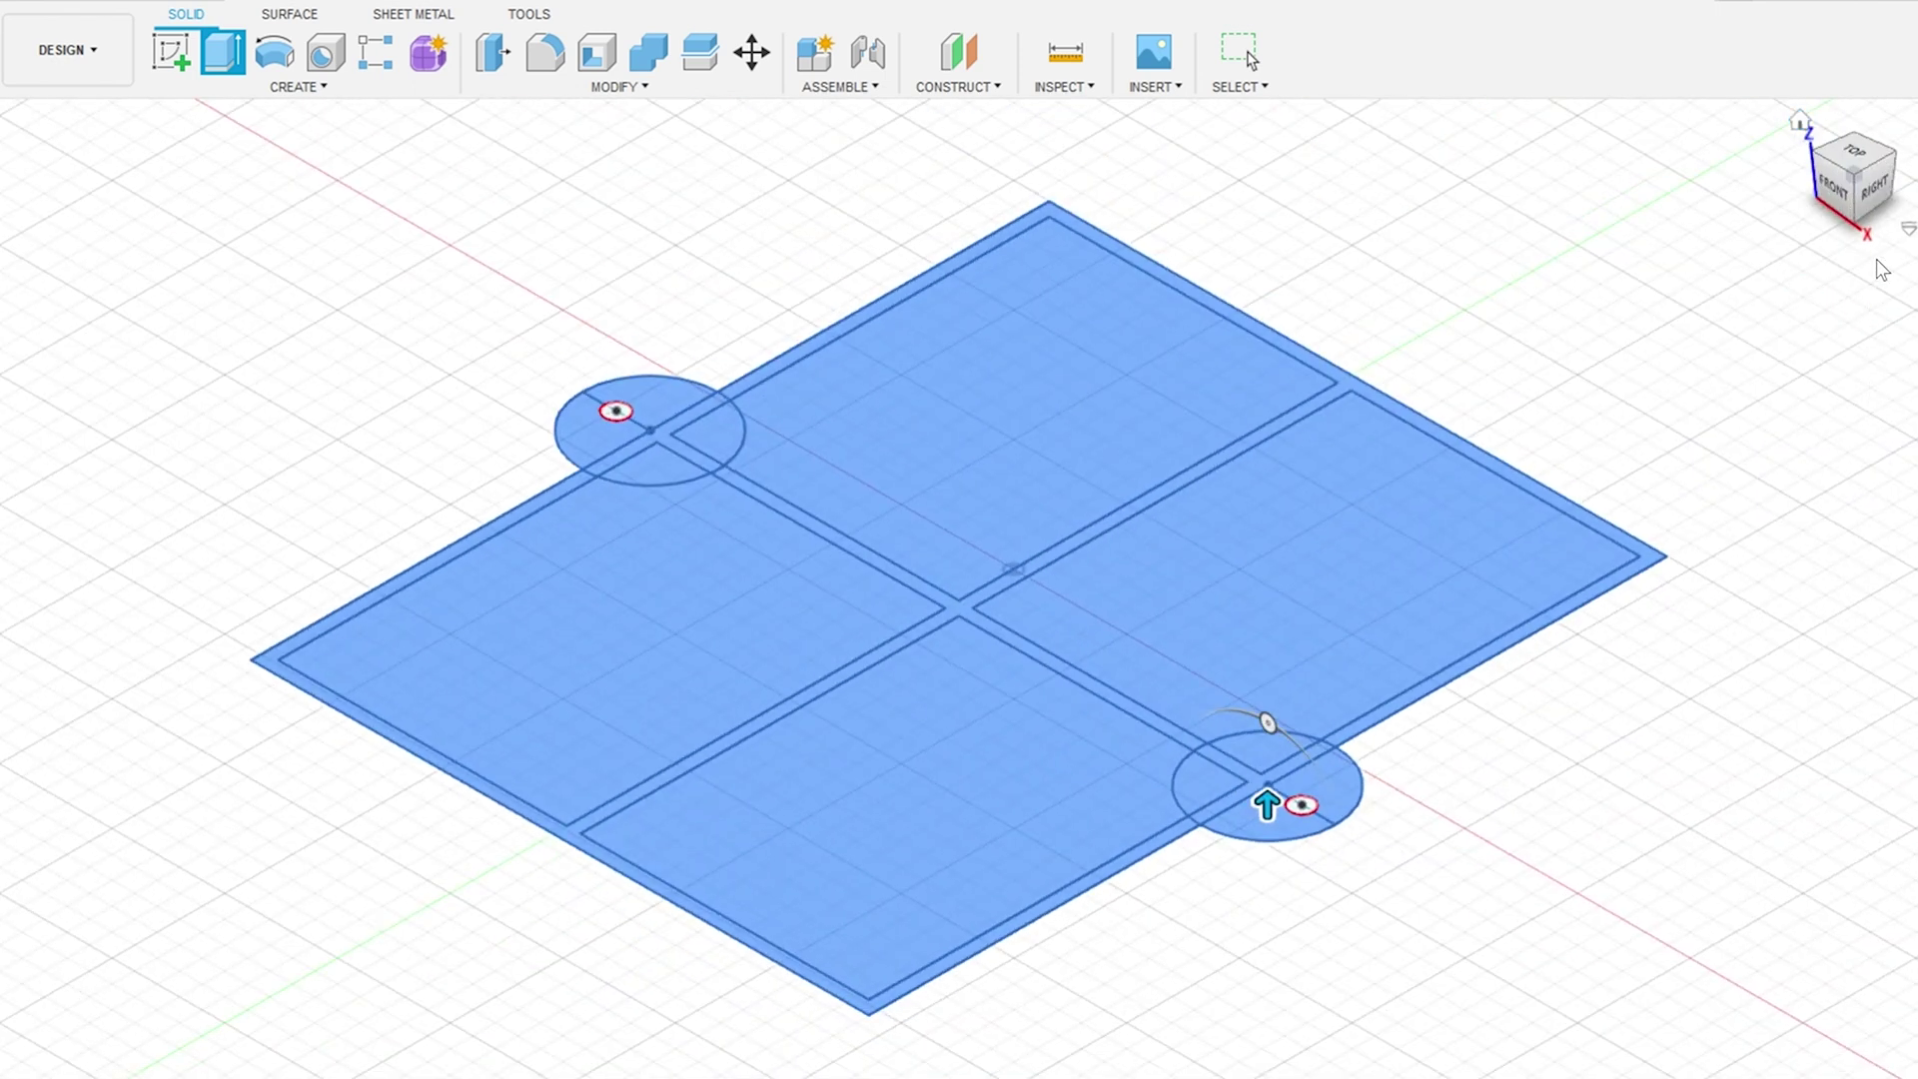
shift+middle_drag(1264, 699, 1254, 613)
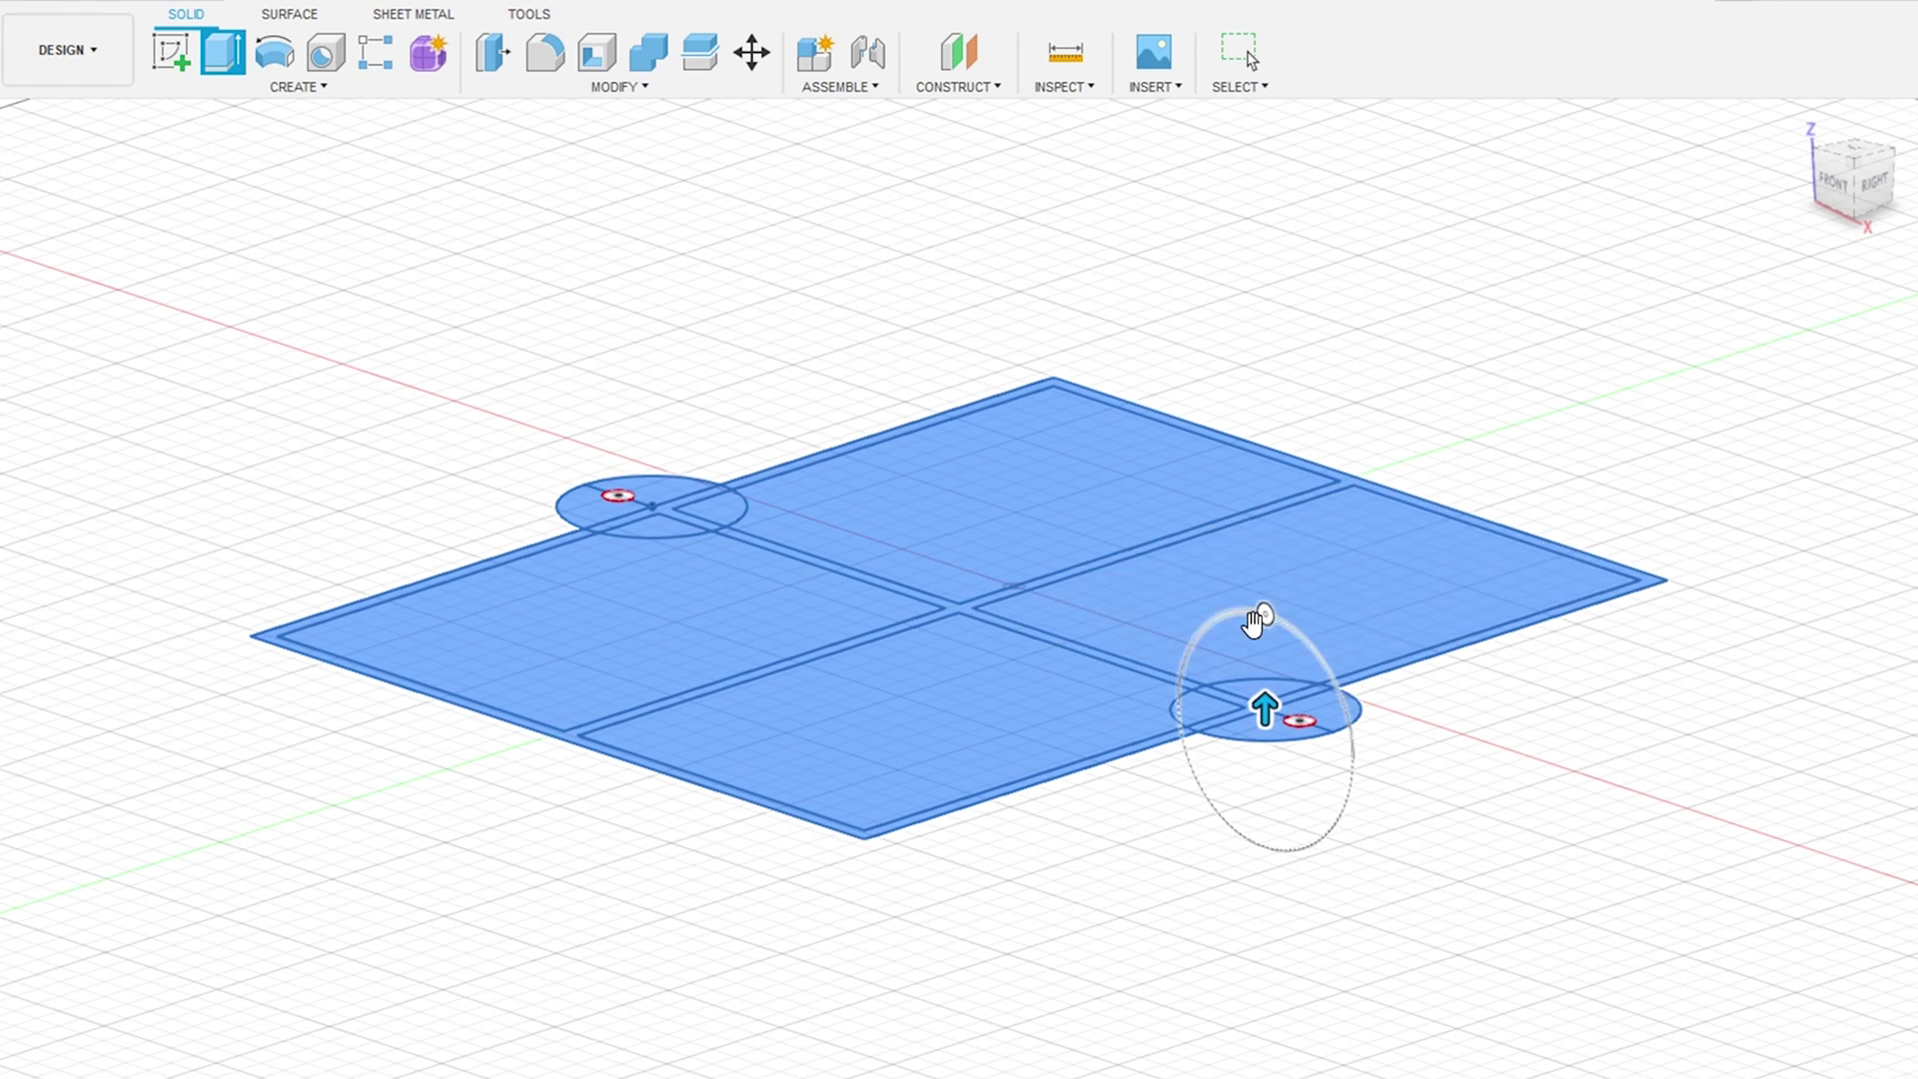
text(-3)
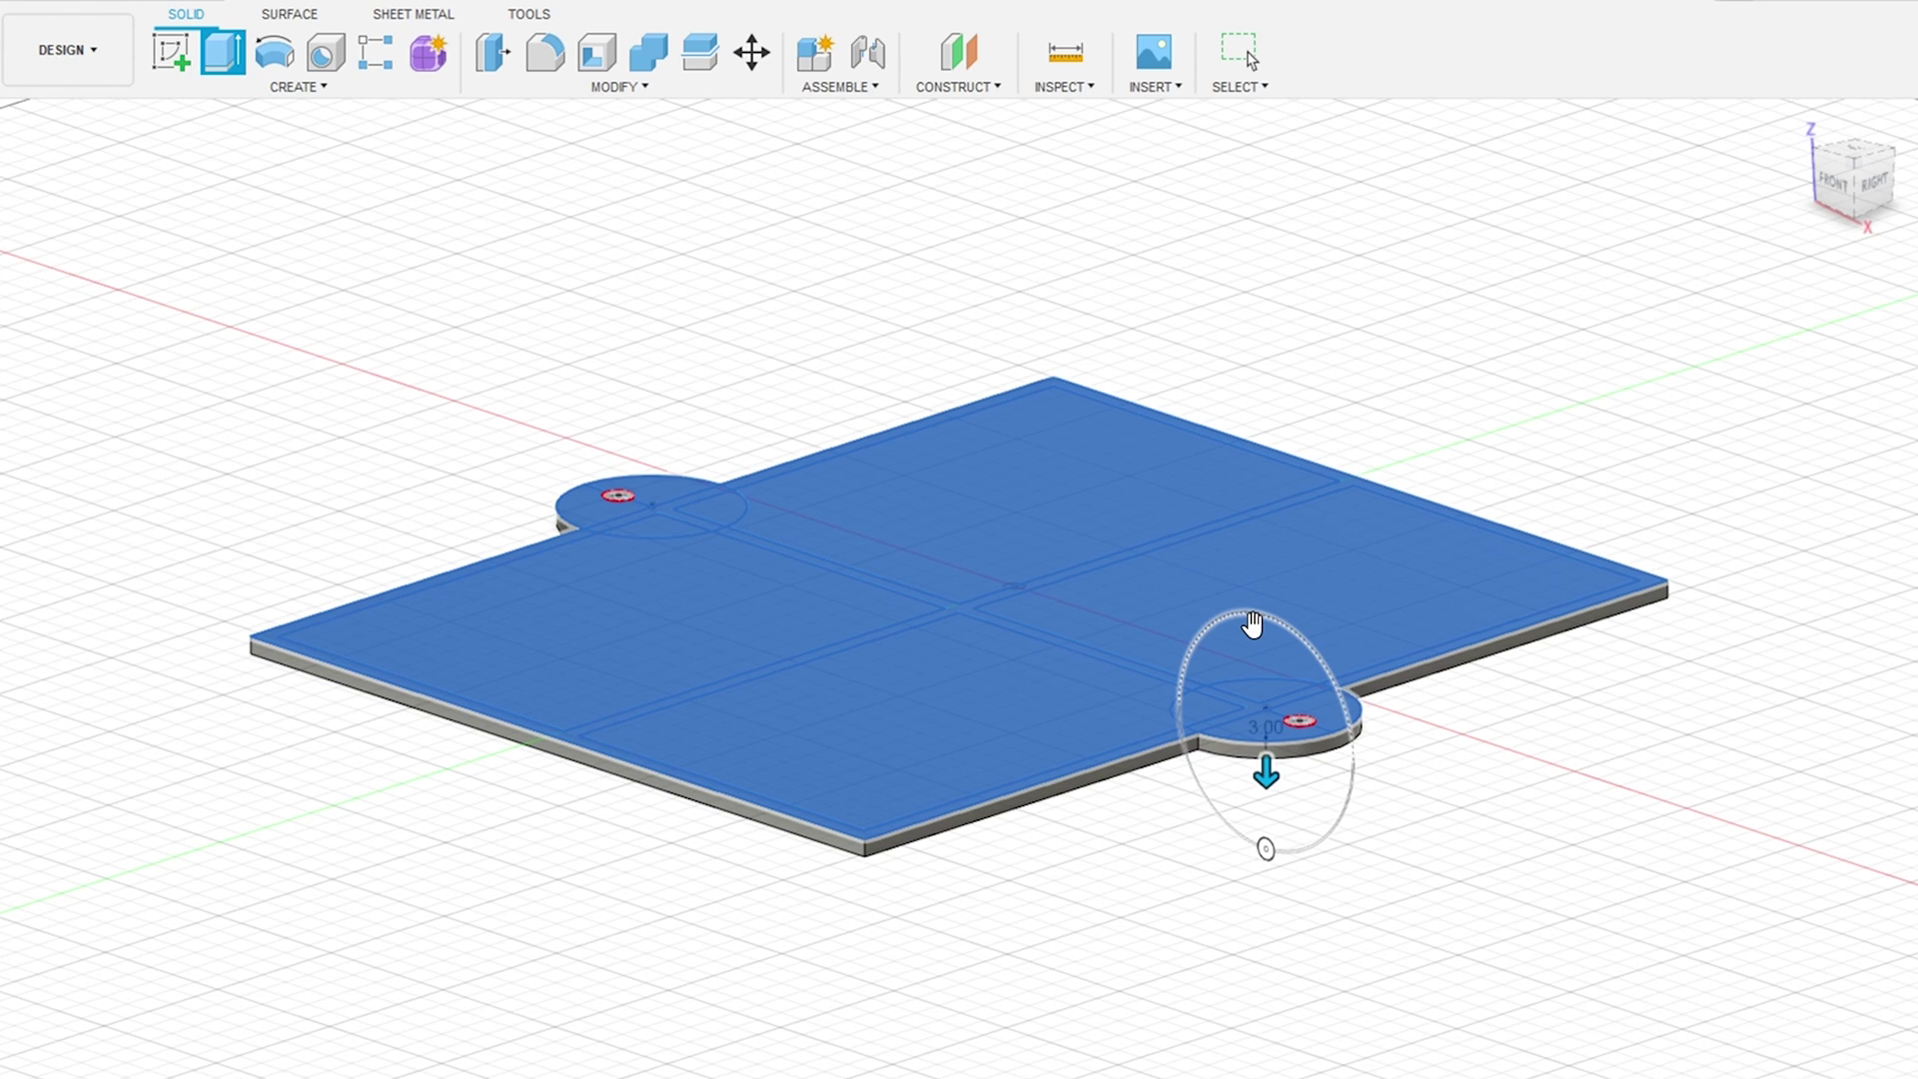
key(Return)
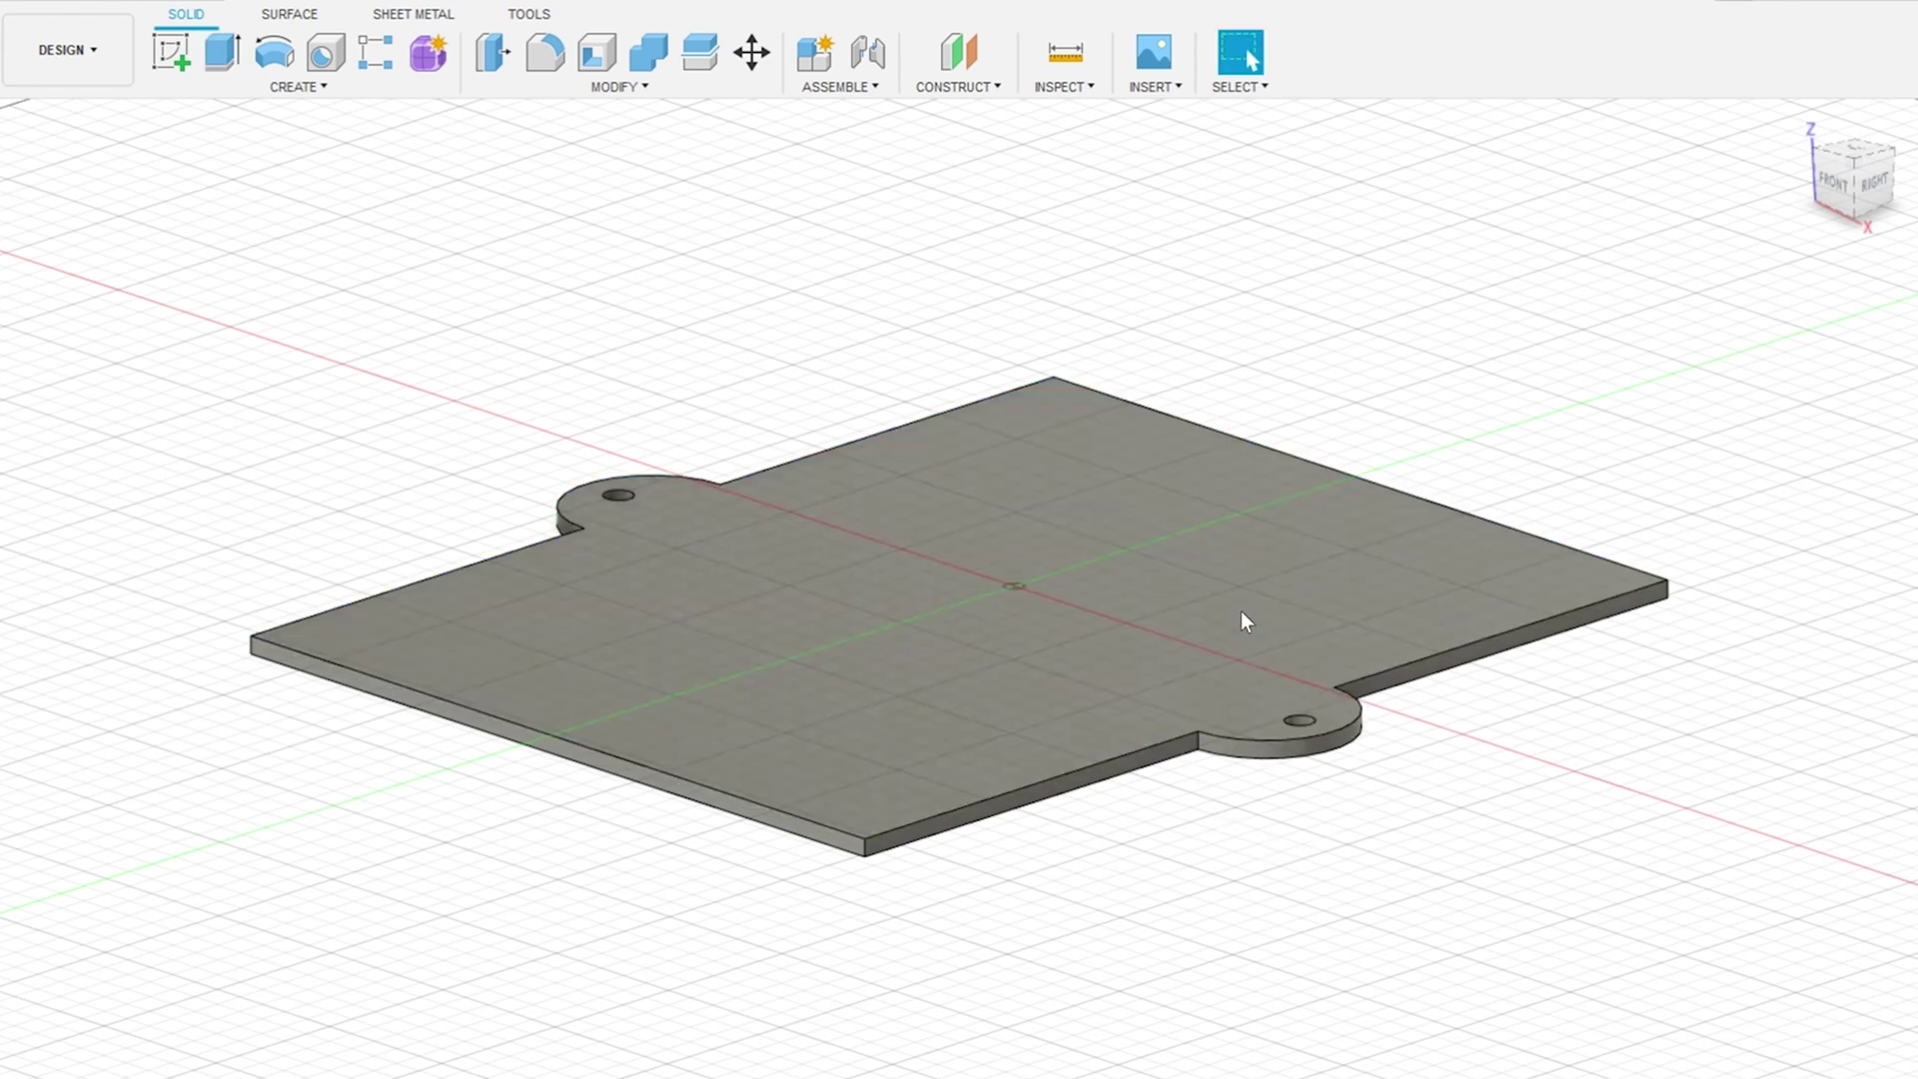
Step: Extrude the outer wall and T-shaped divider profiles upward, joined to the base
click(1860, 170)
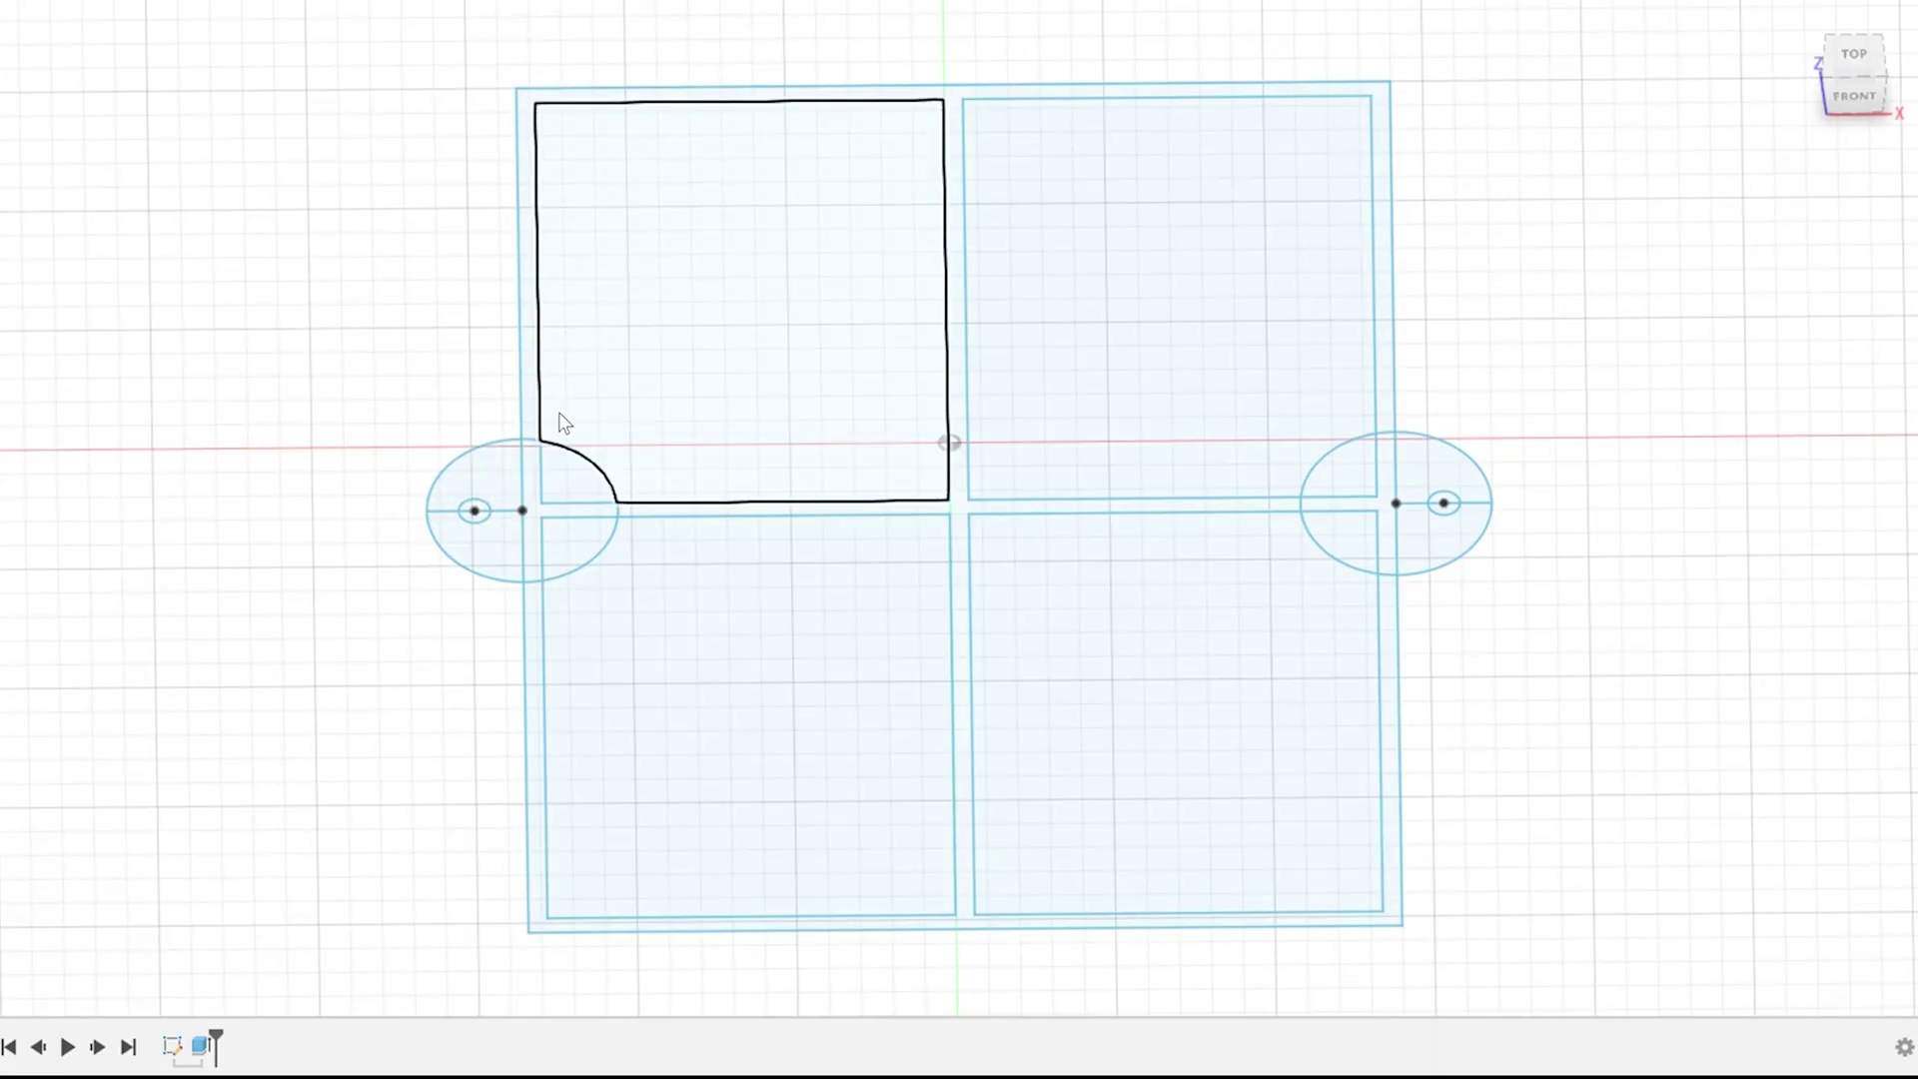
click(534, 218)
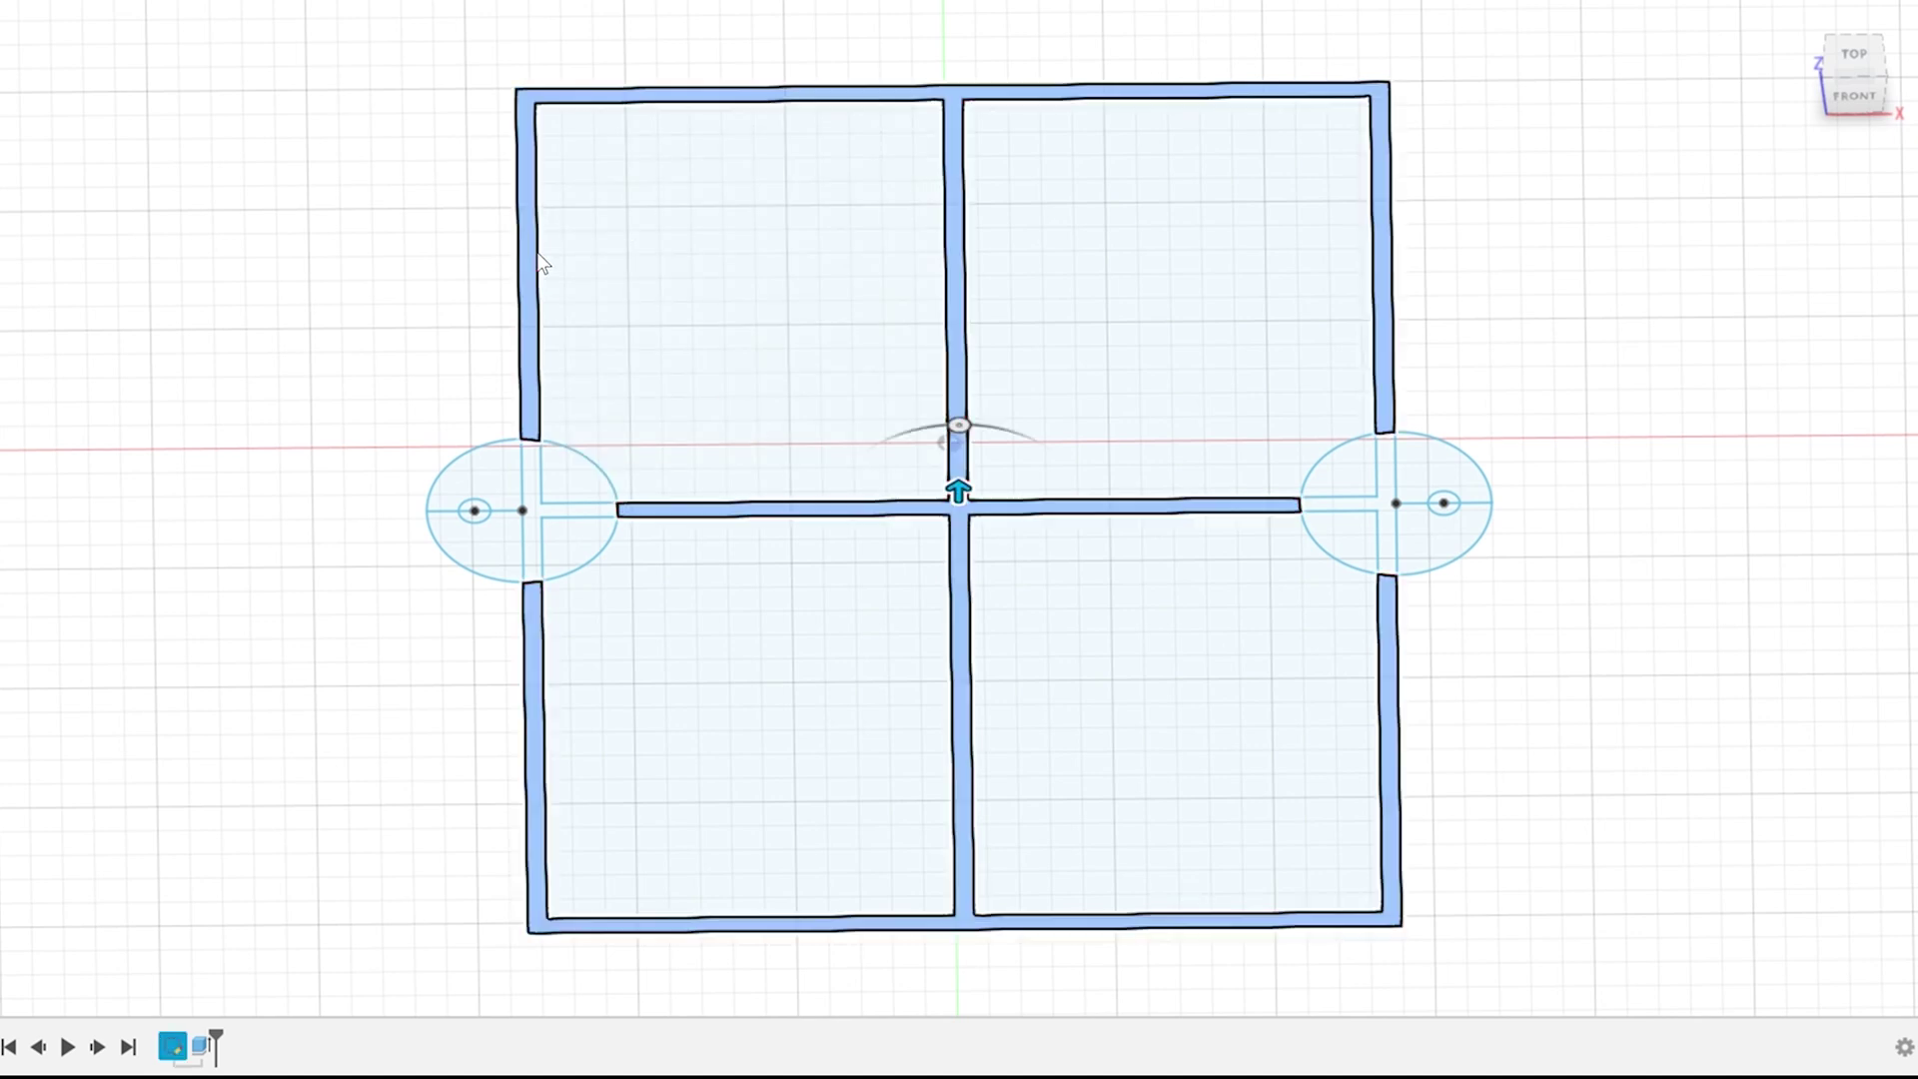
click(533, 490)
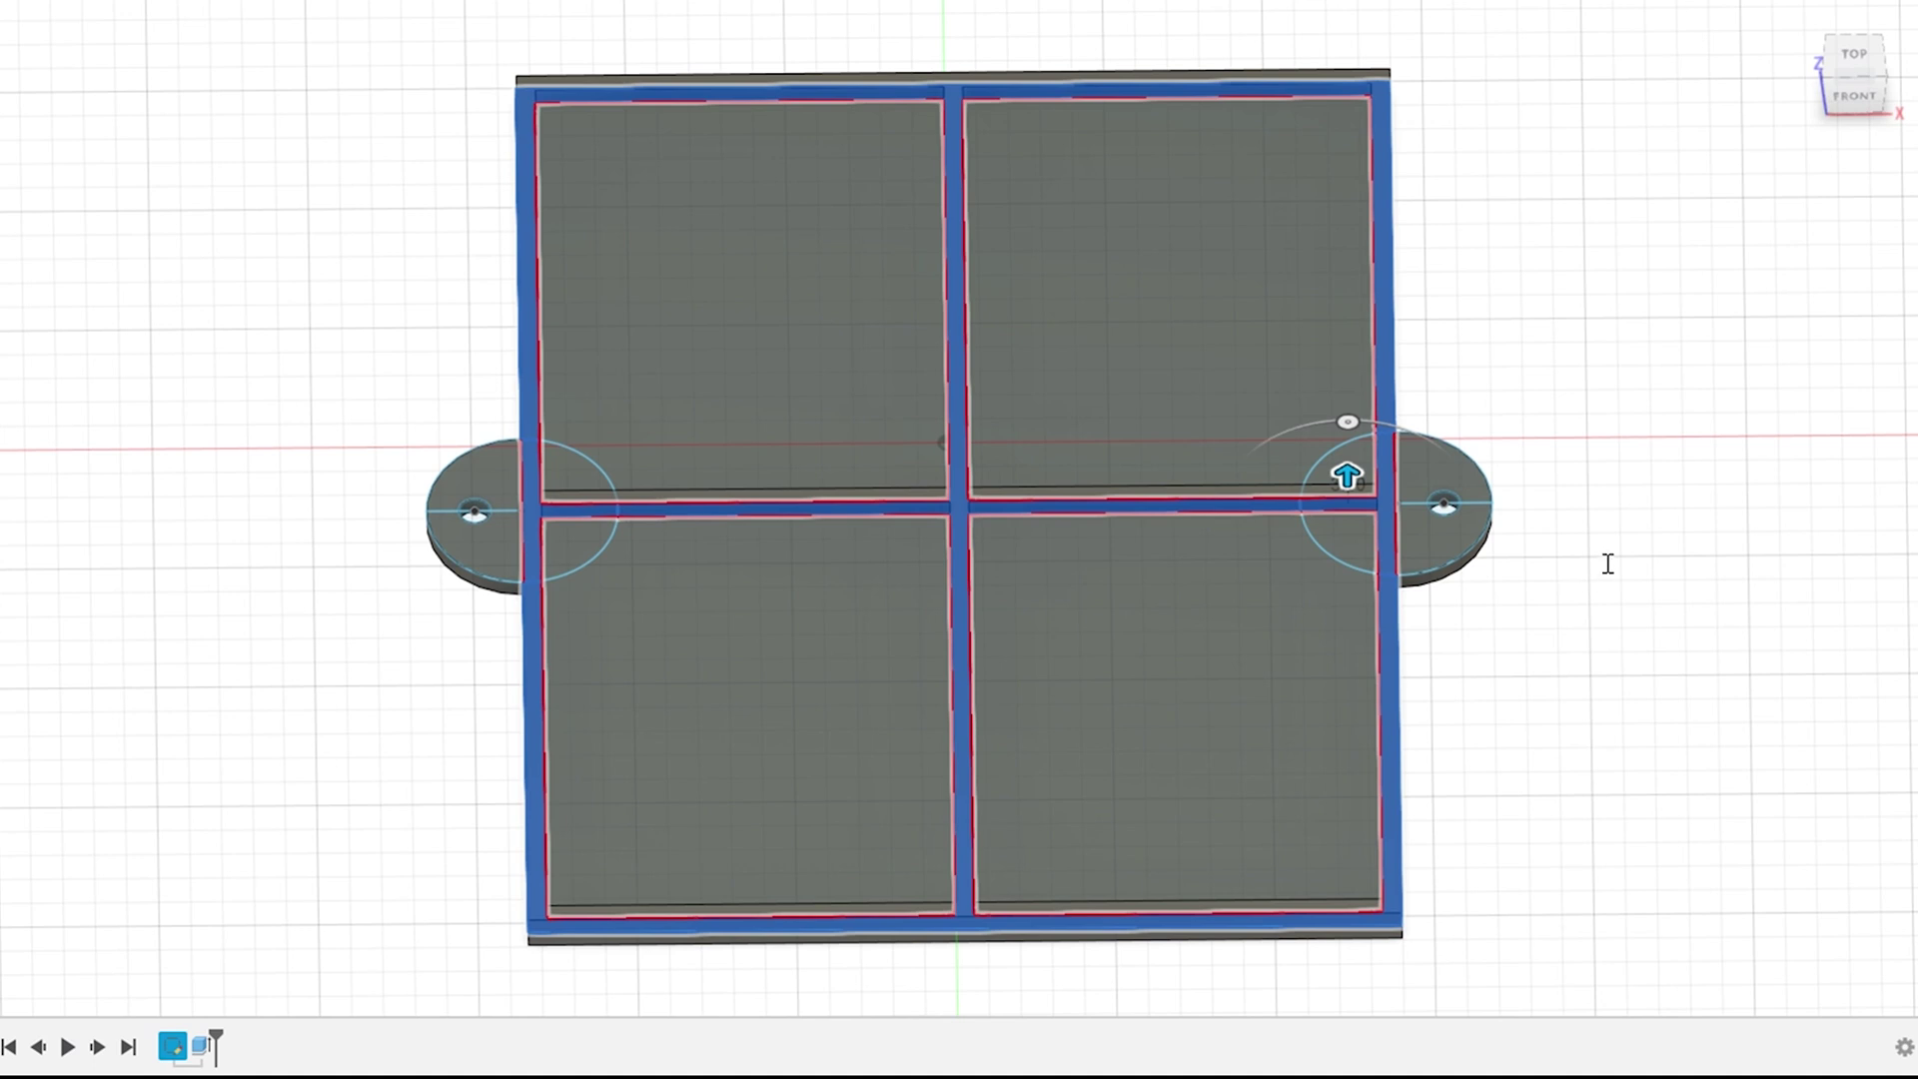
key(Return)
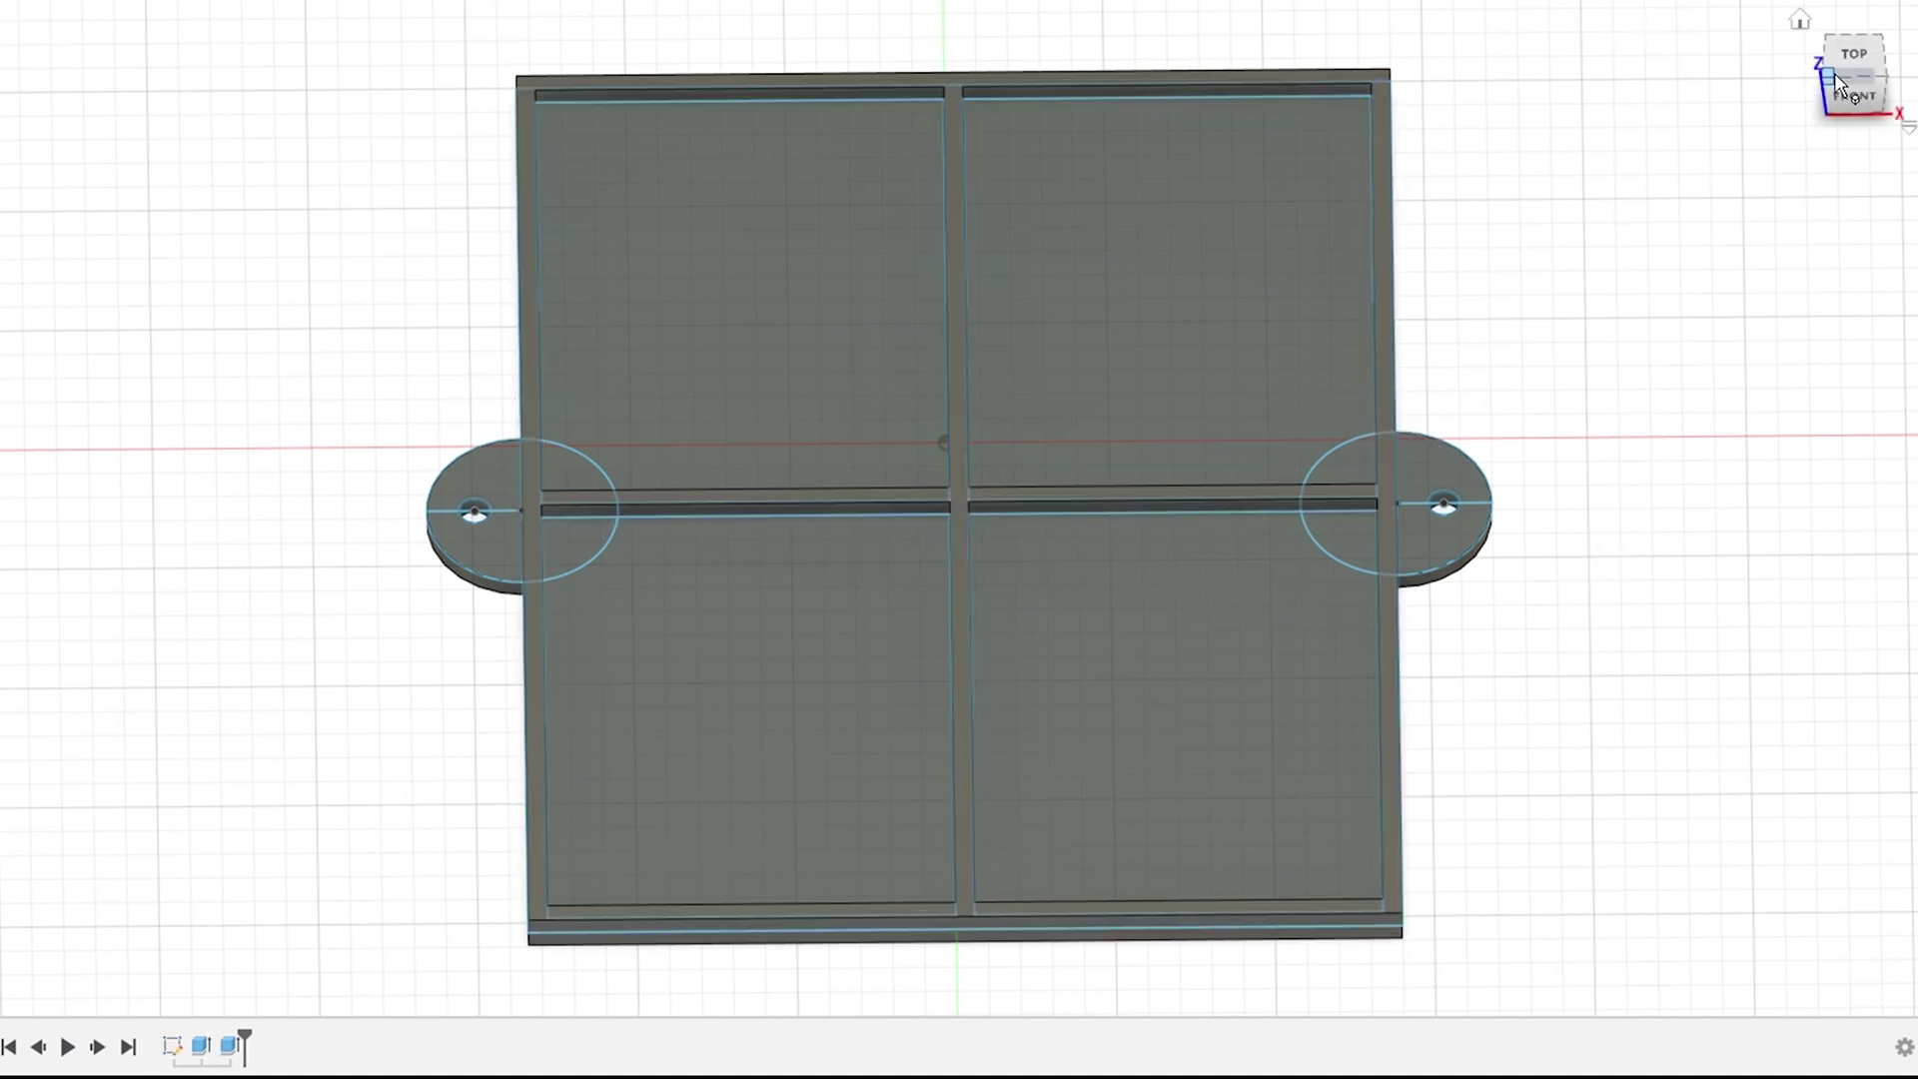
mouse_move(1850, 74)
mouse_down()
mouse_move(1783, 124)
mouse_move(1724, 88)
mouse_move(1738, 66)
mouse_up()
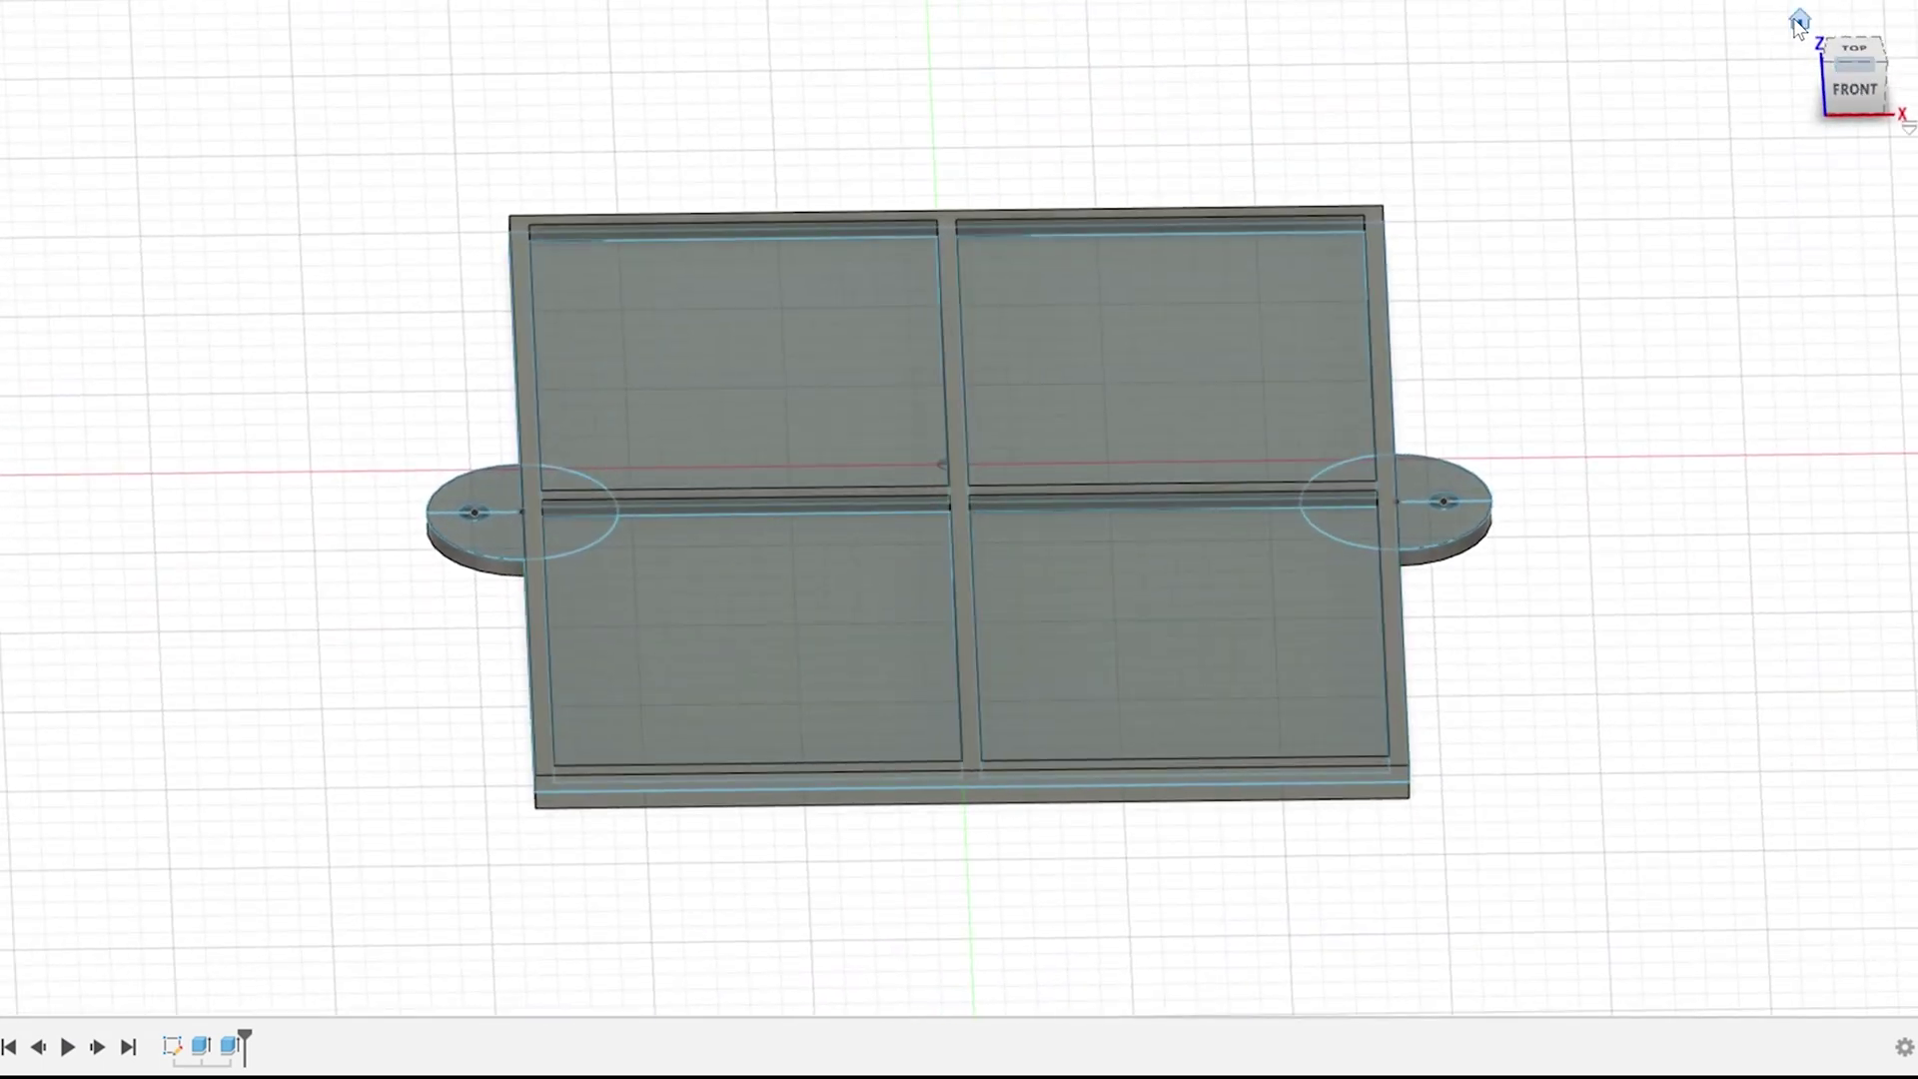
click(1796, 22)
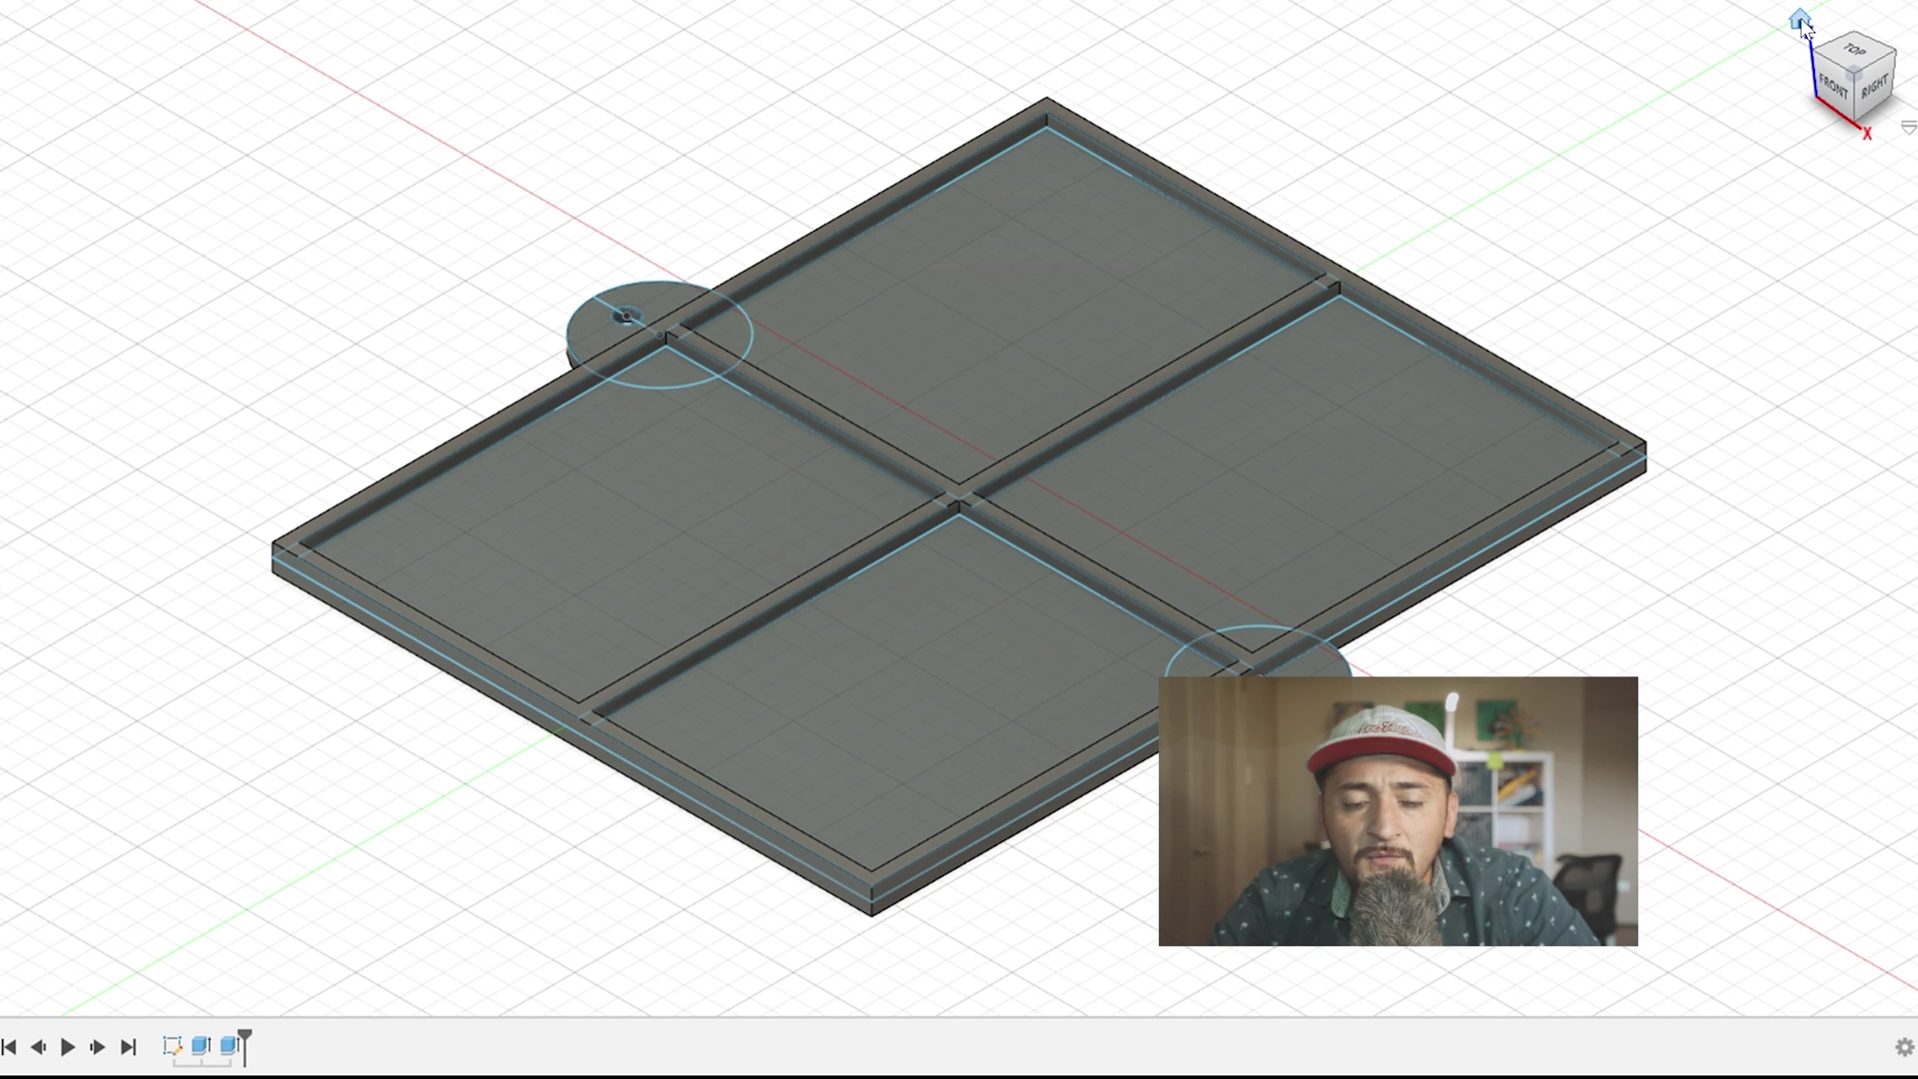
click(1856, 58)
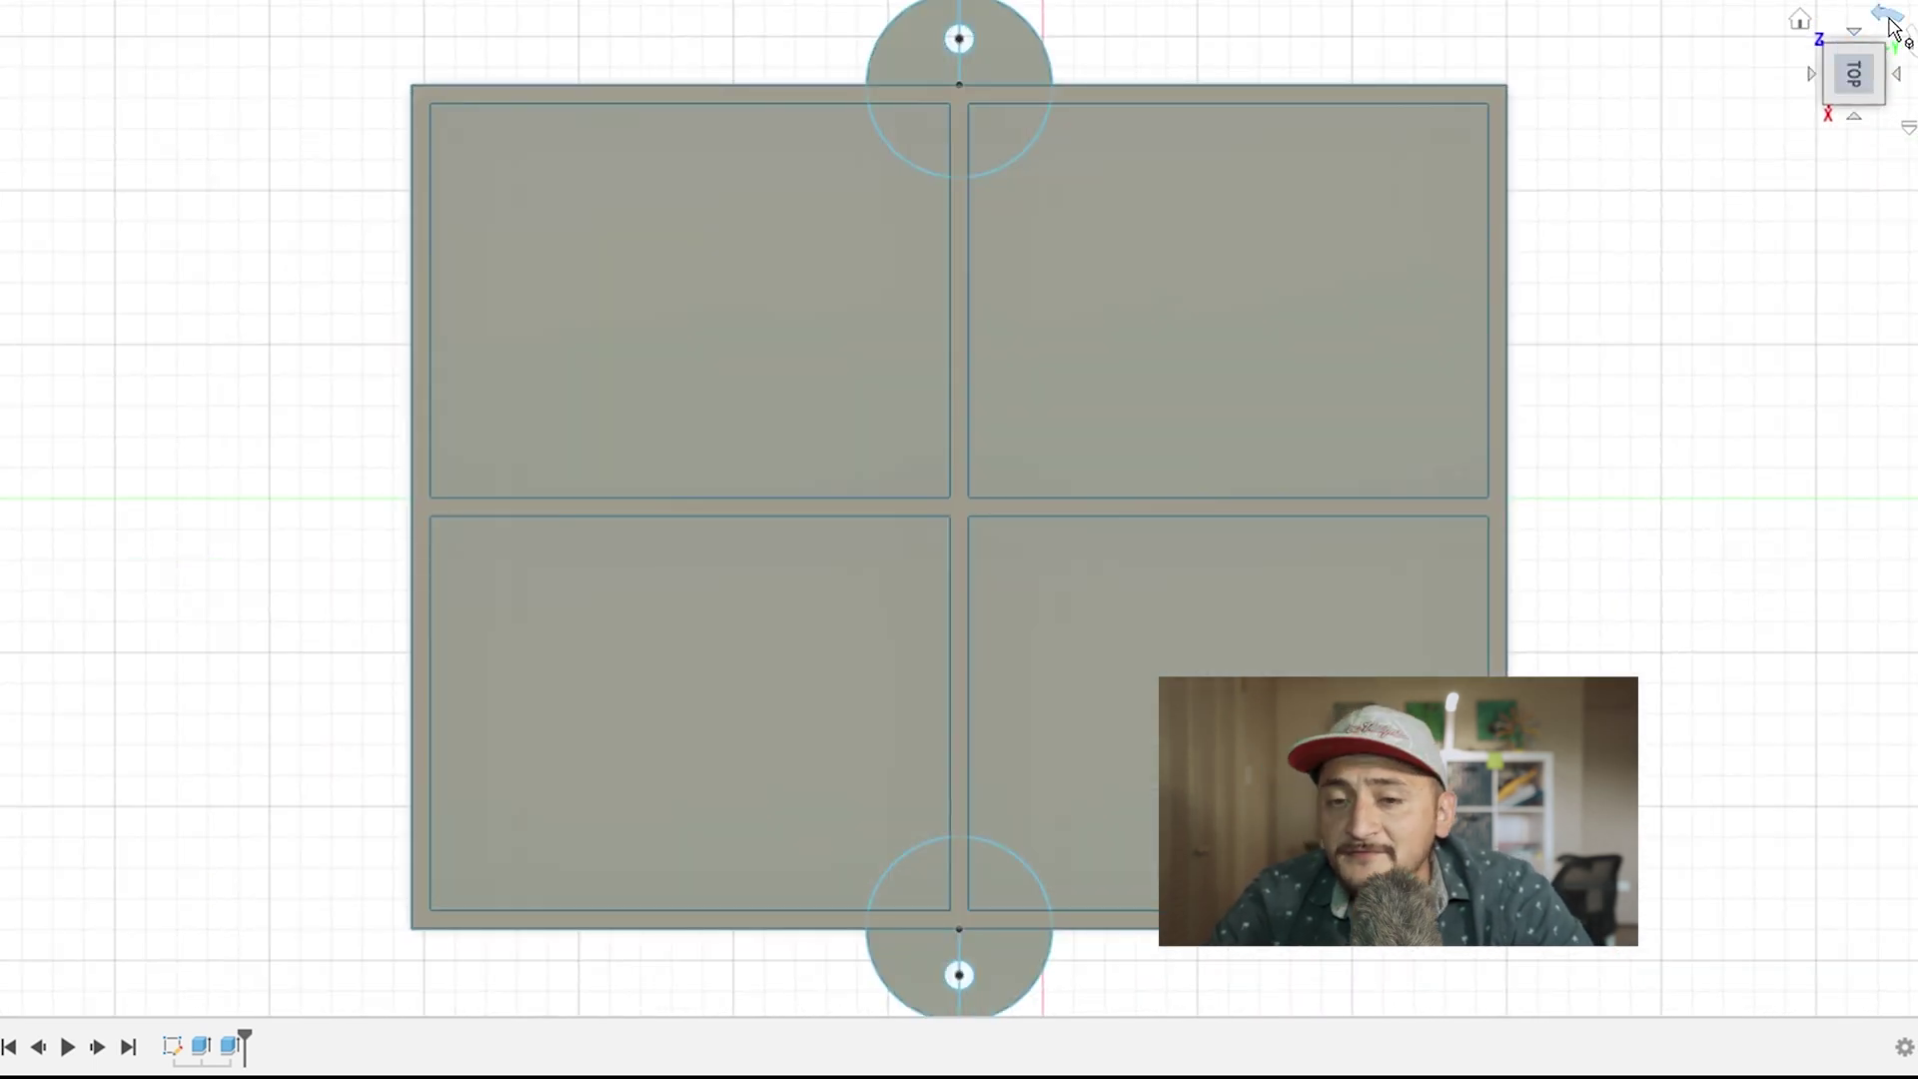
click(1889, 16)
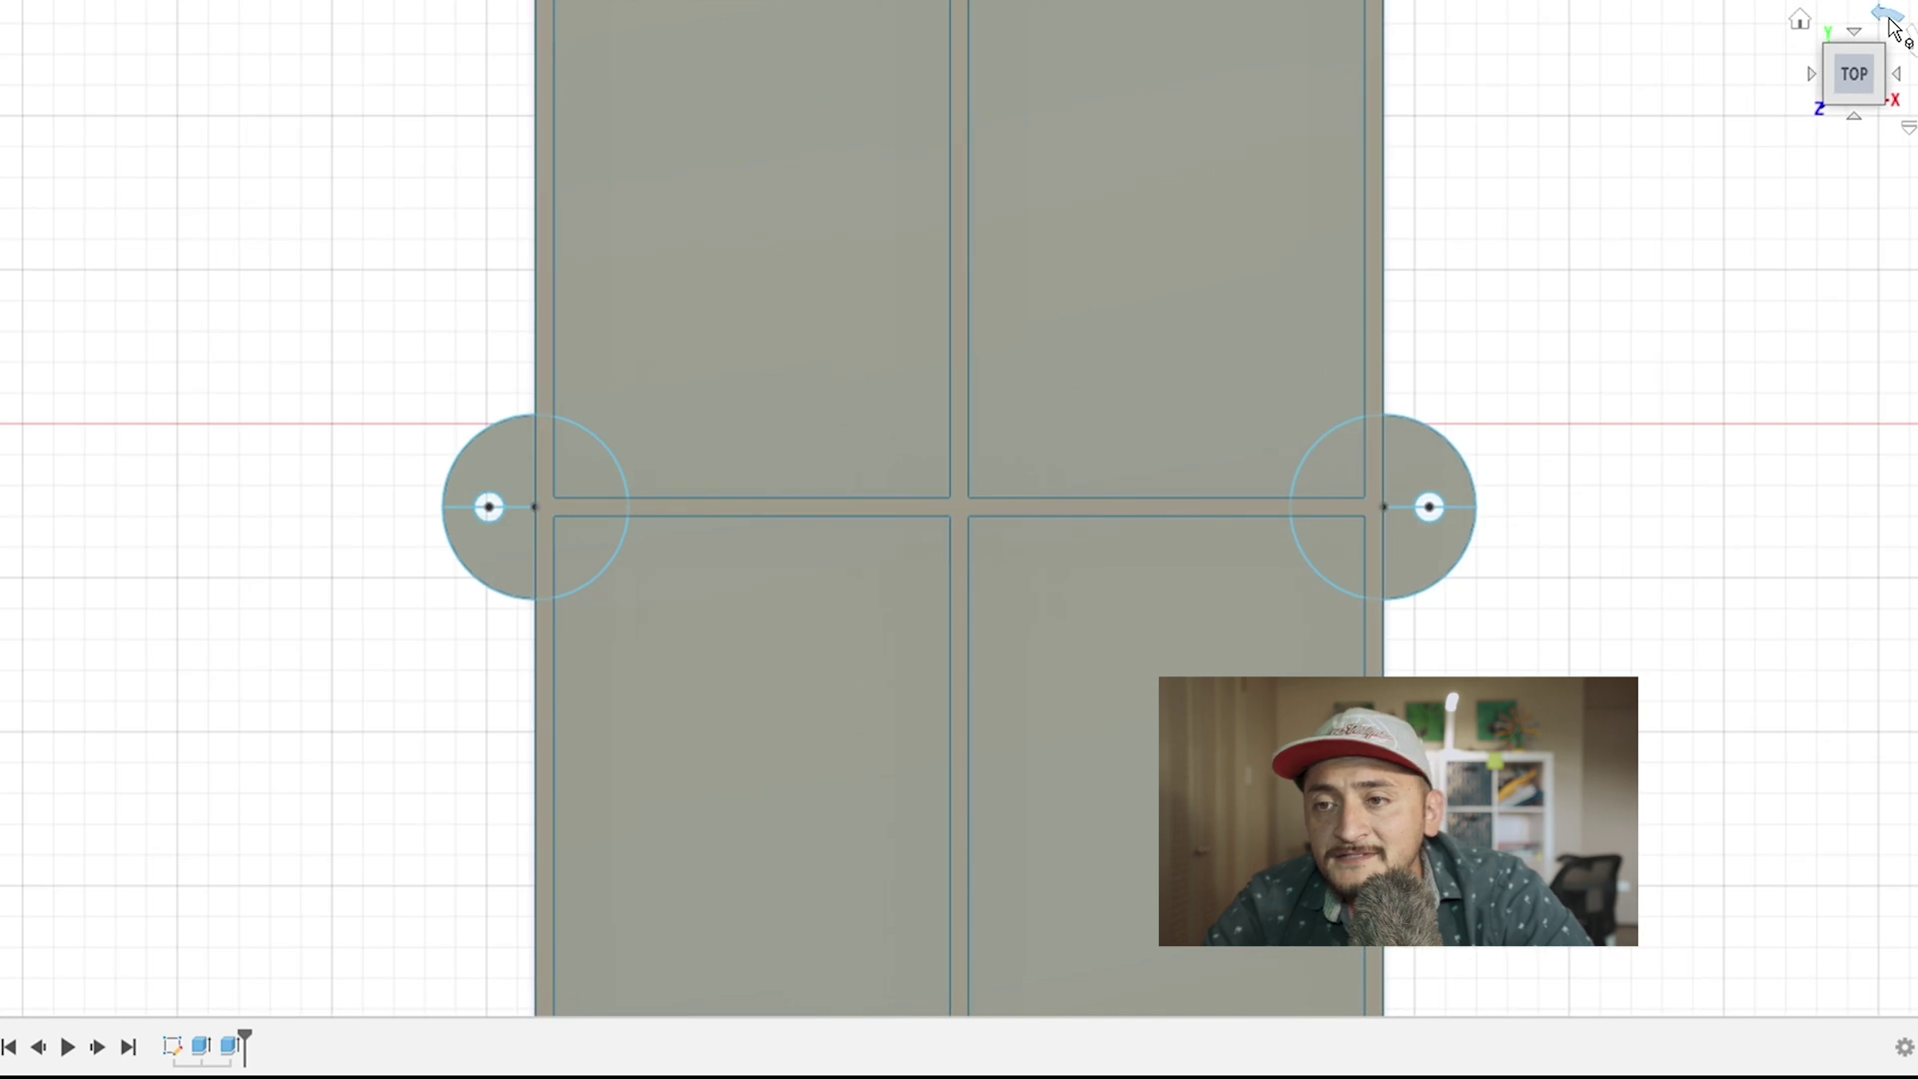
scroll(954, 501, down, 3)
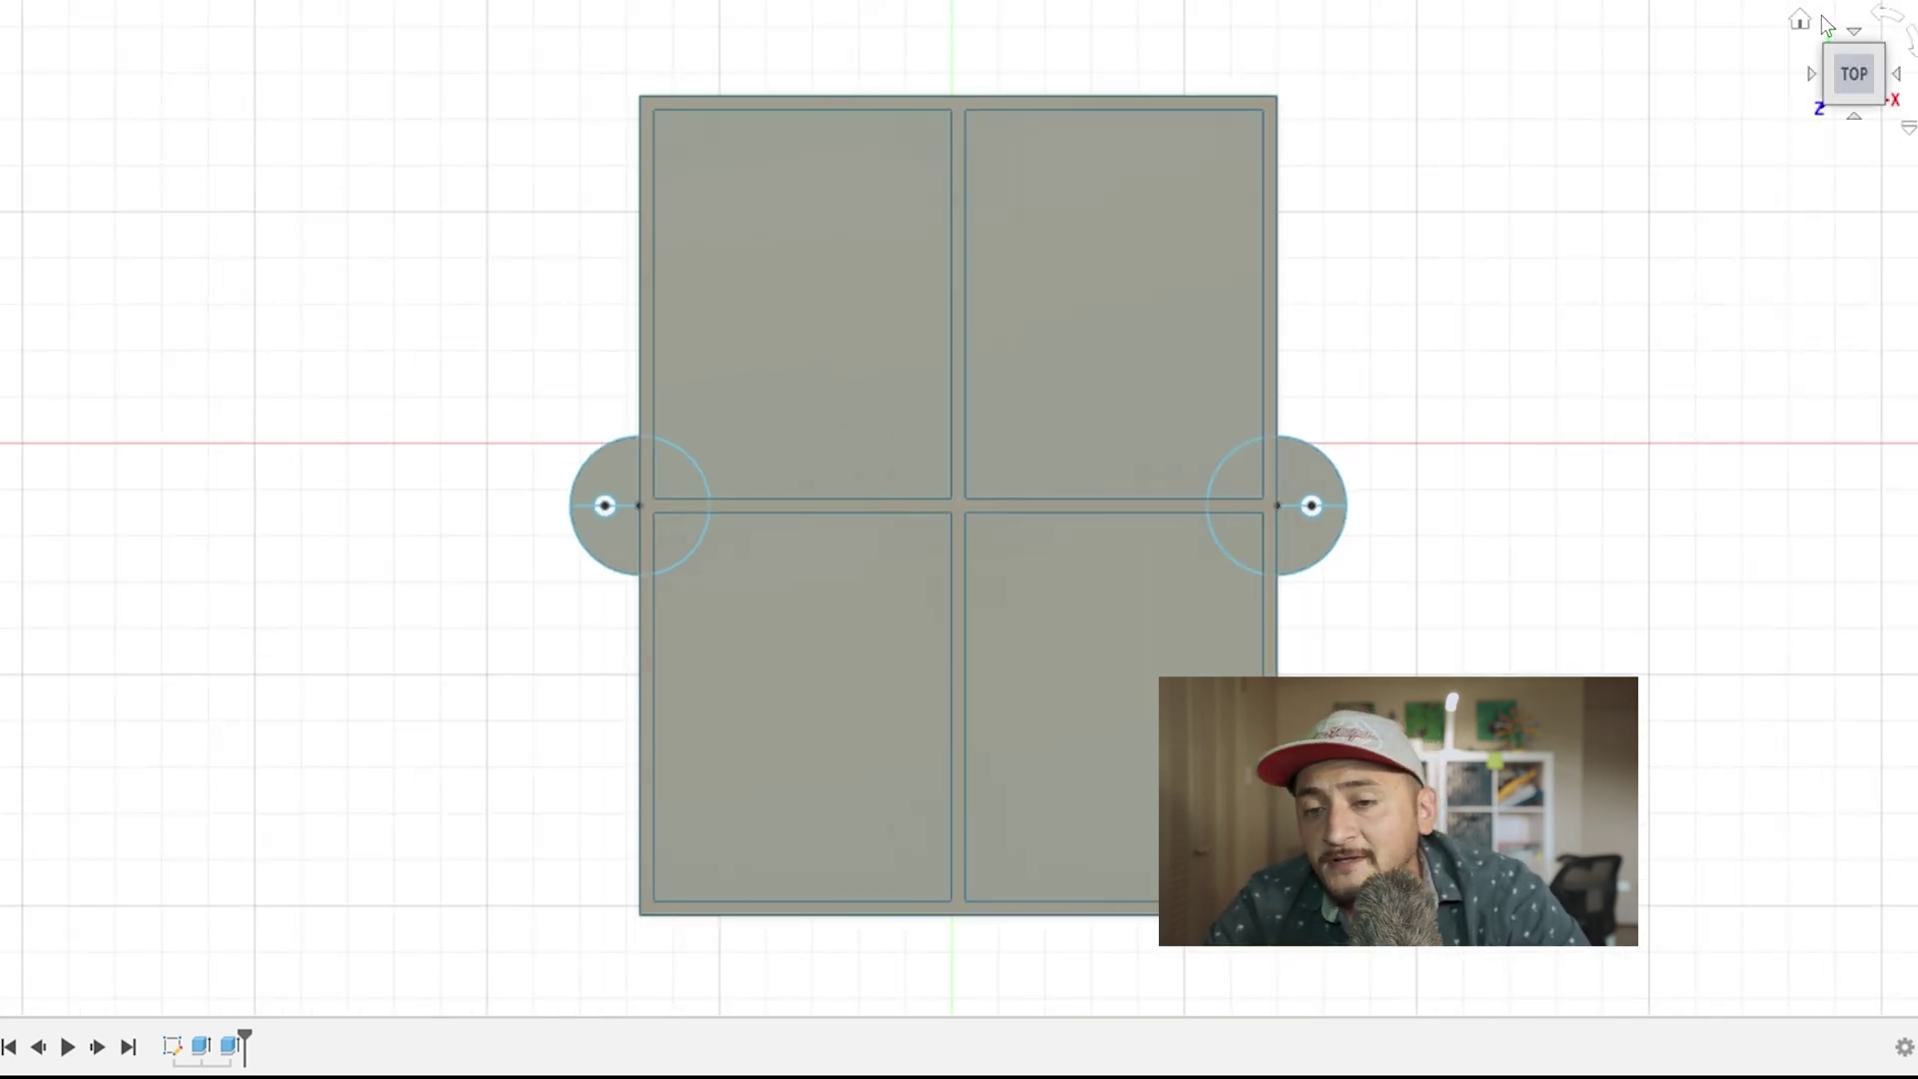
click(1884, 15)
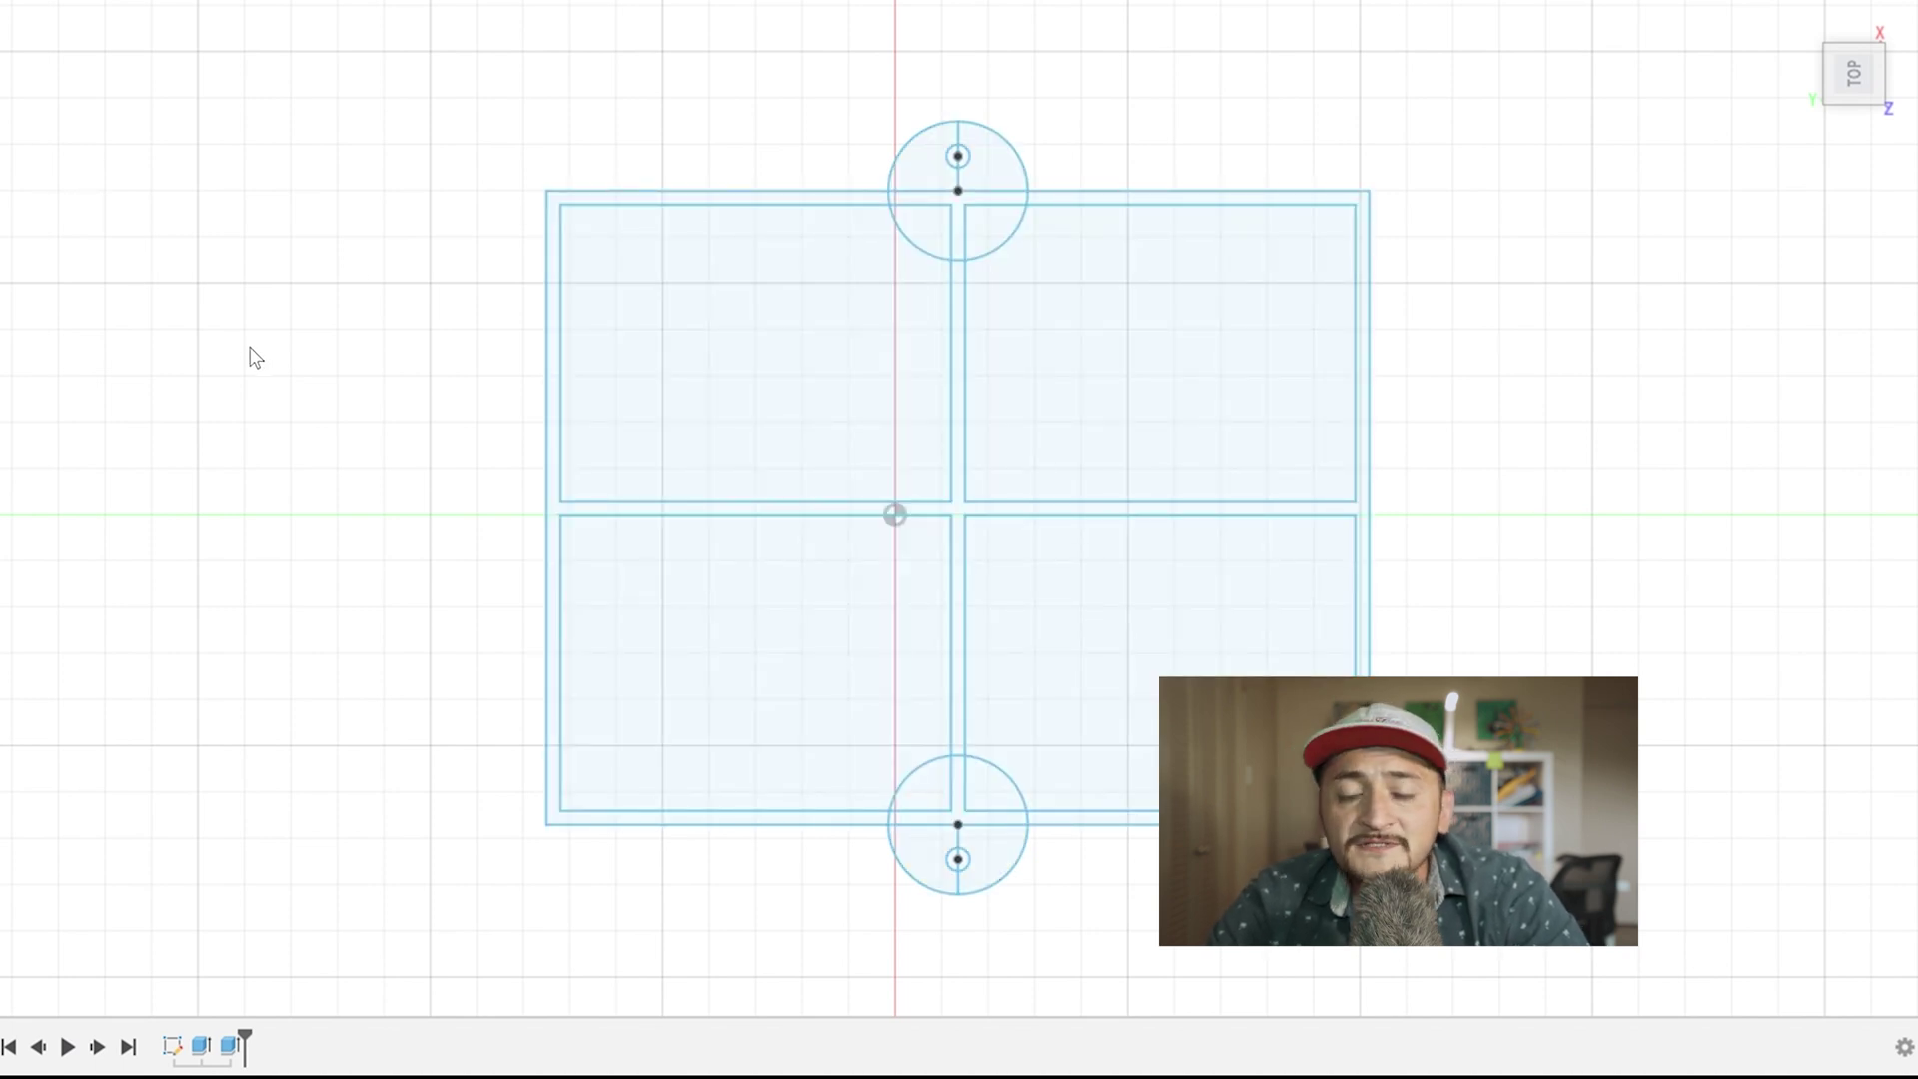
scroll(1444, 132, up, 3)
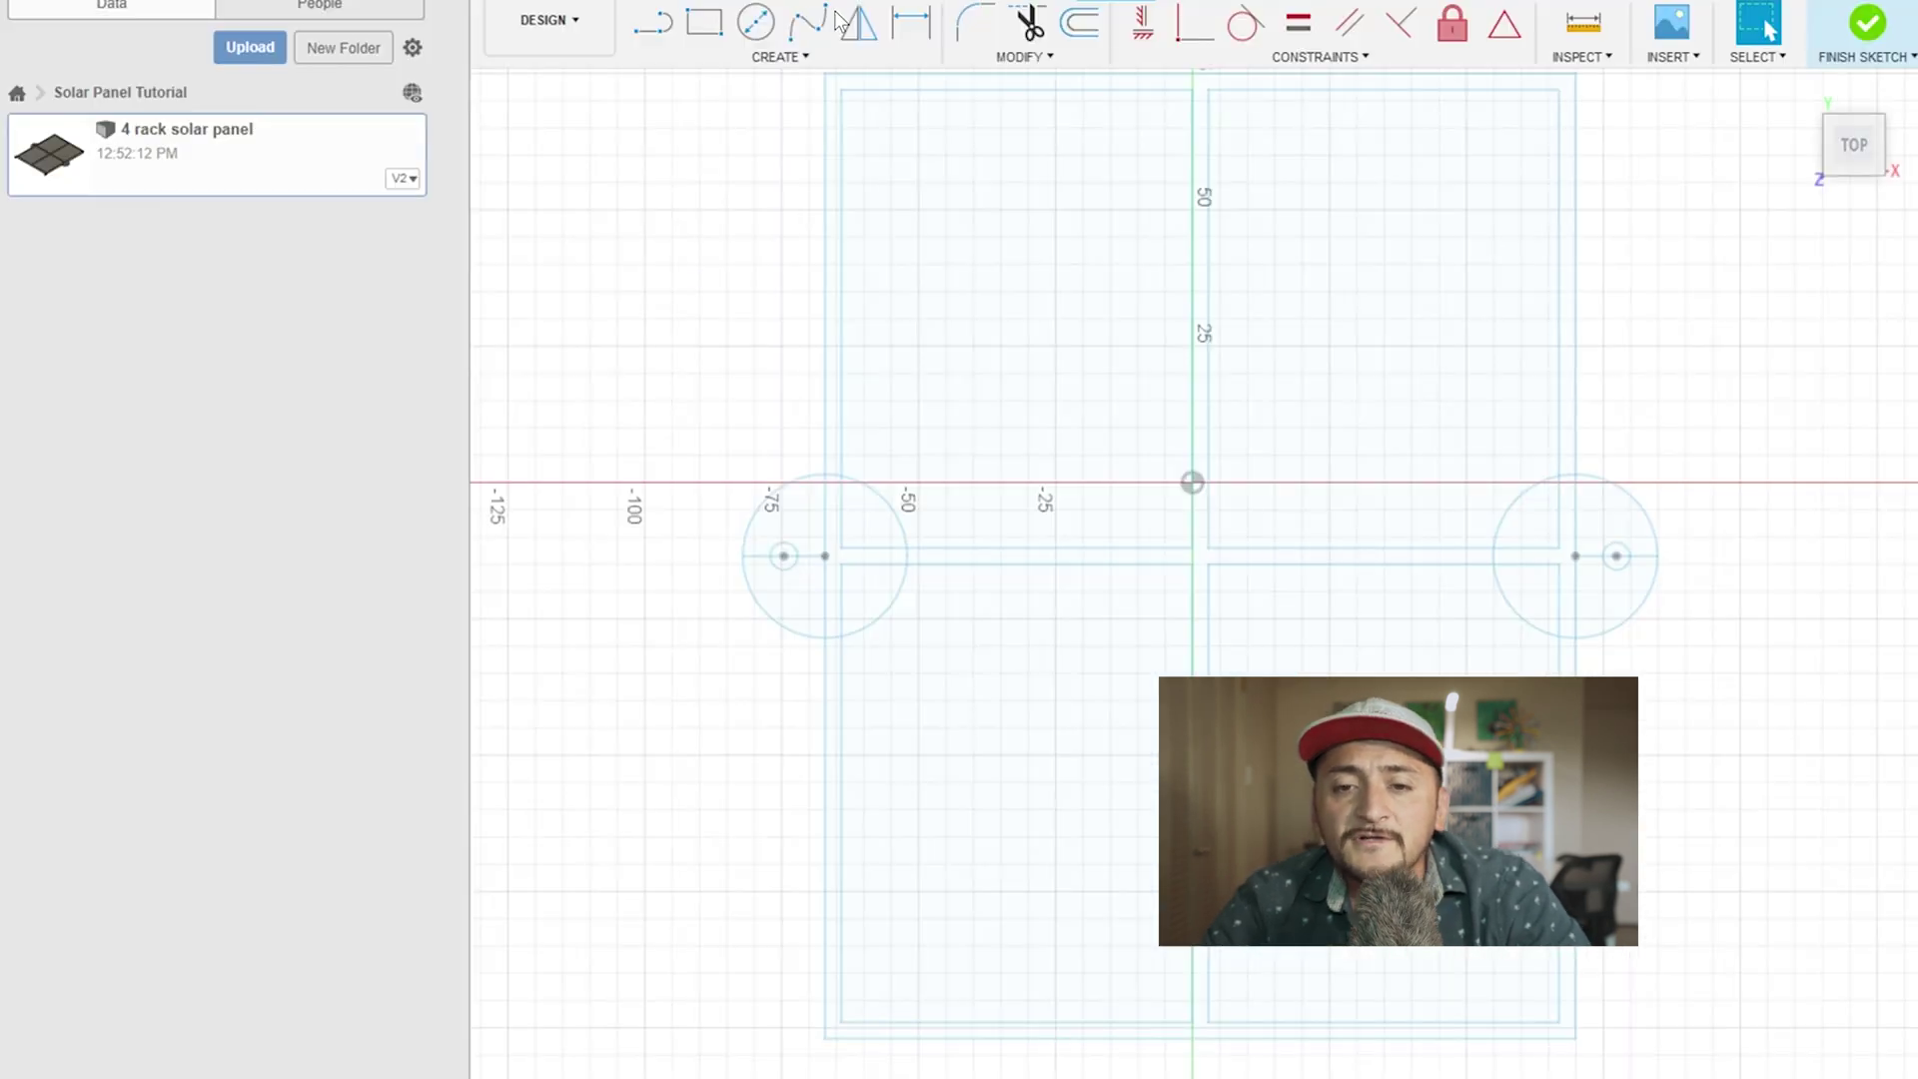
Step: Draw two full-width rectangles across the frame, one upper and one lower
click(704, 22)
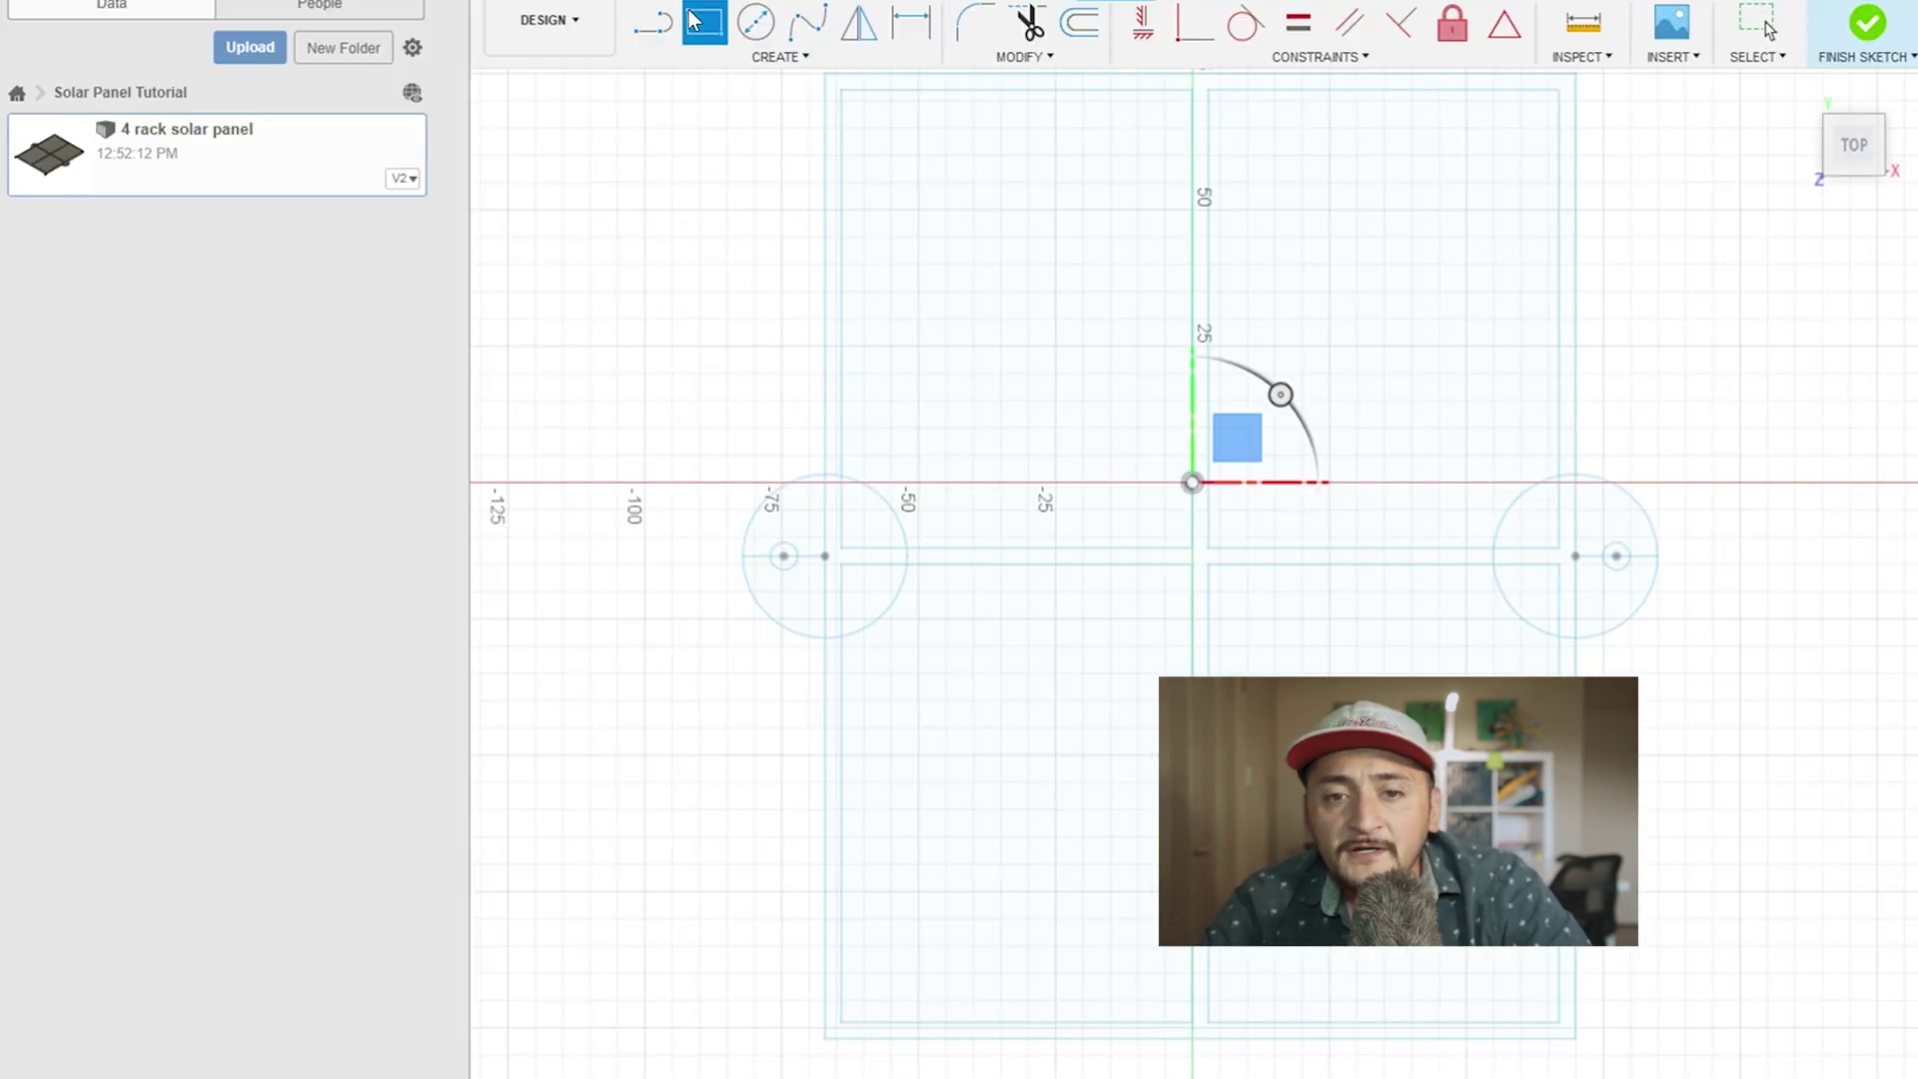
click(825, 228)
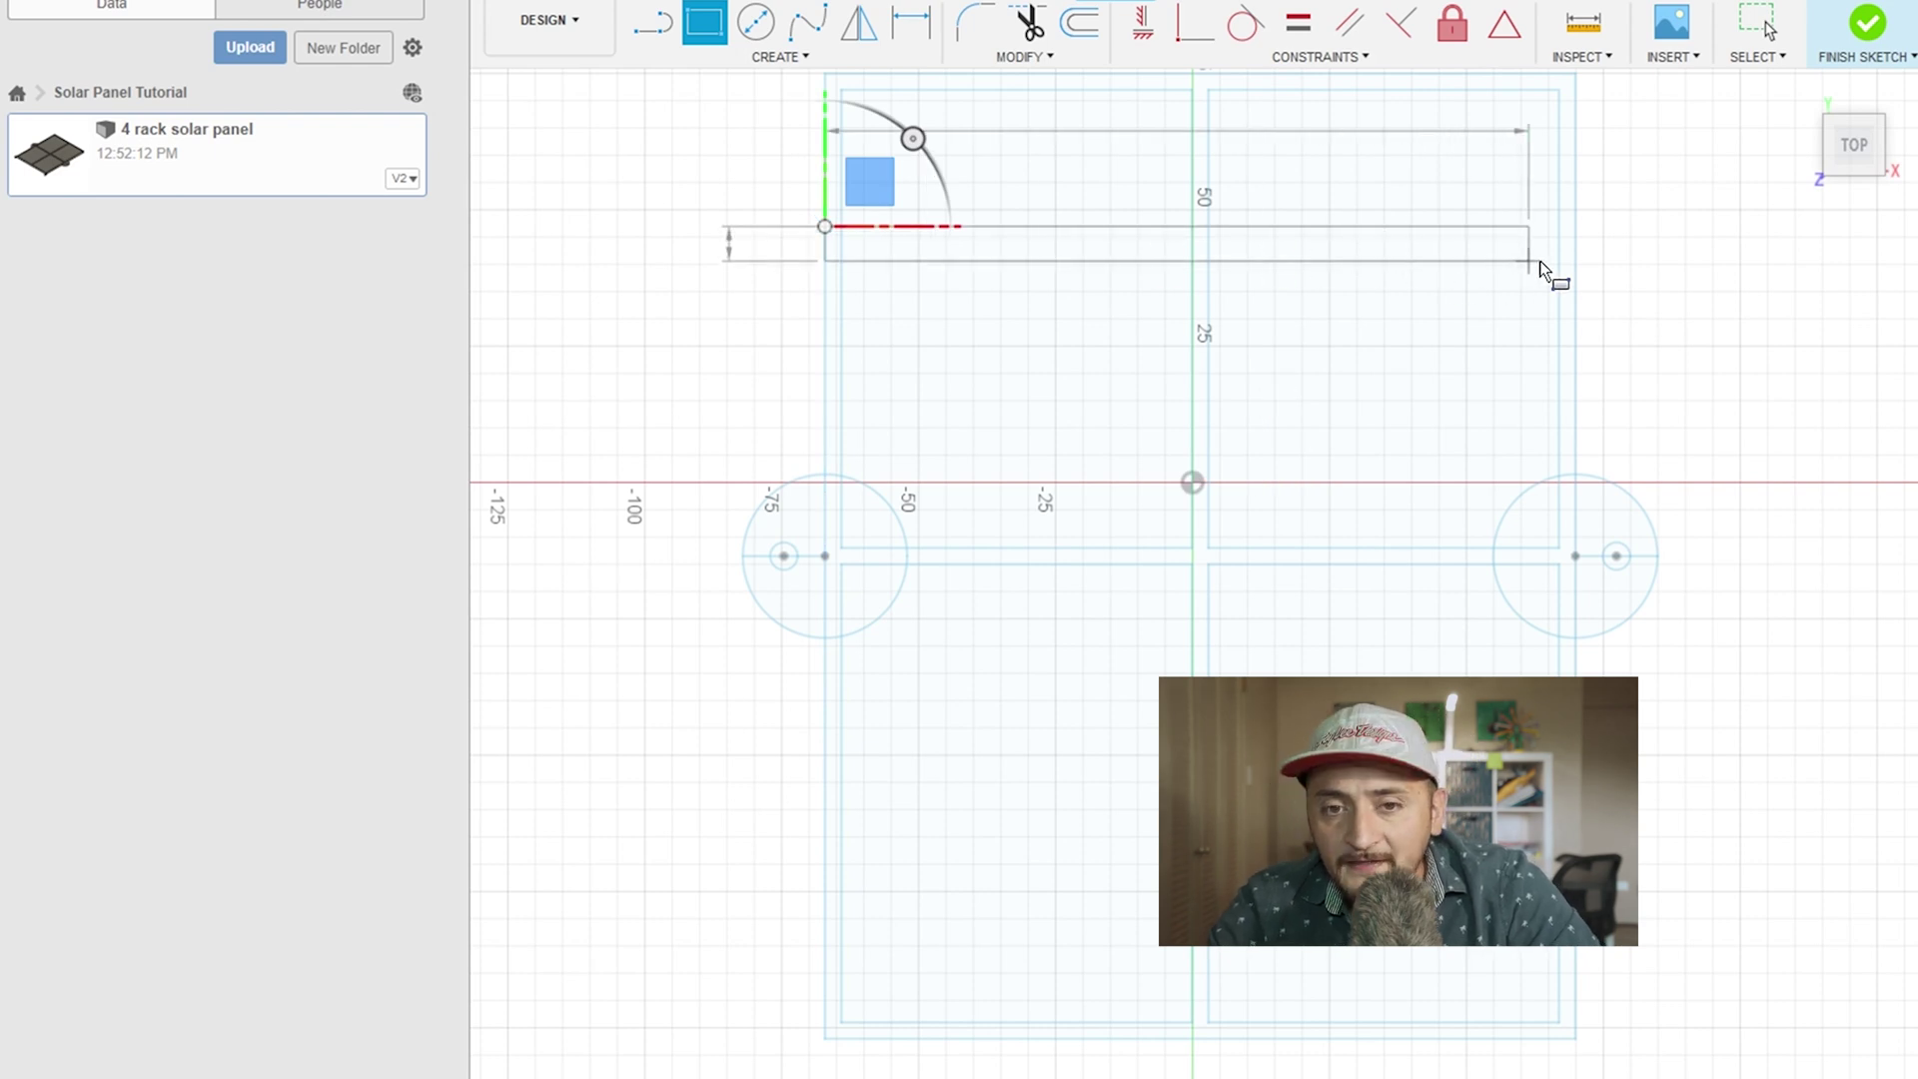
click(1576, 293)
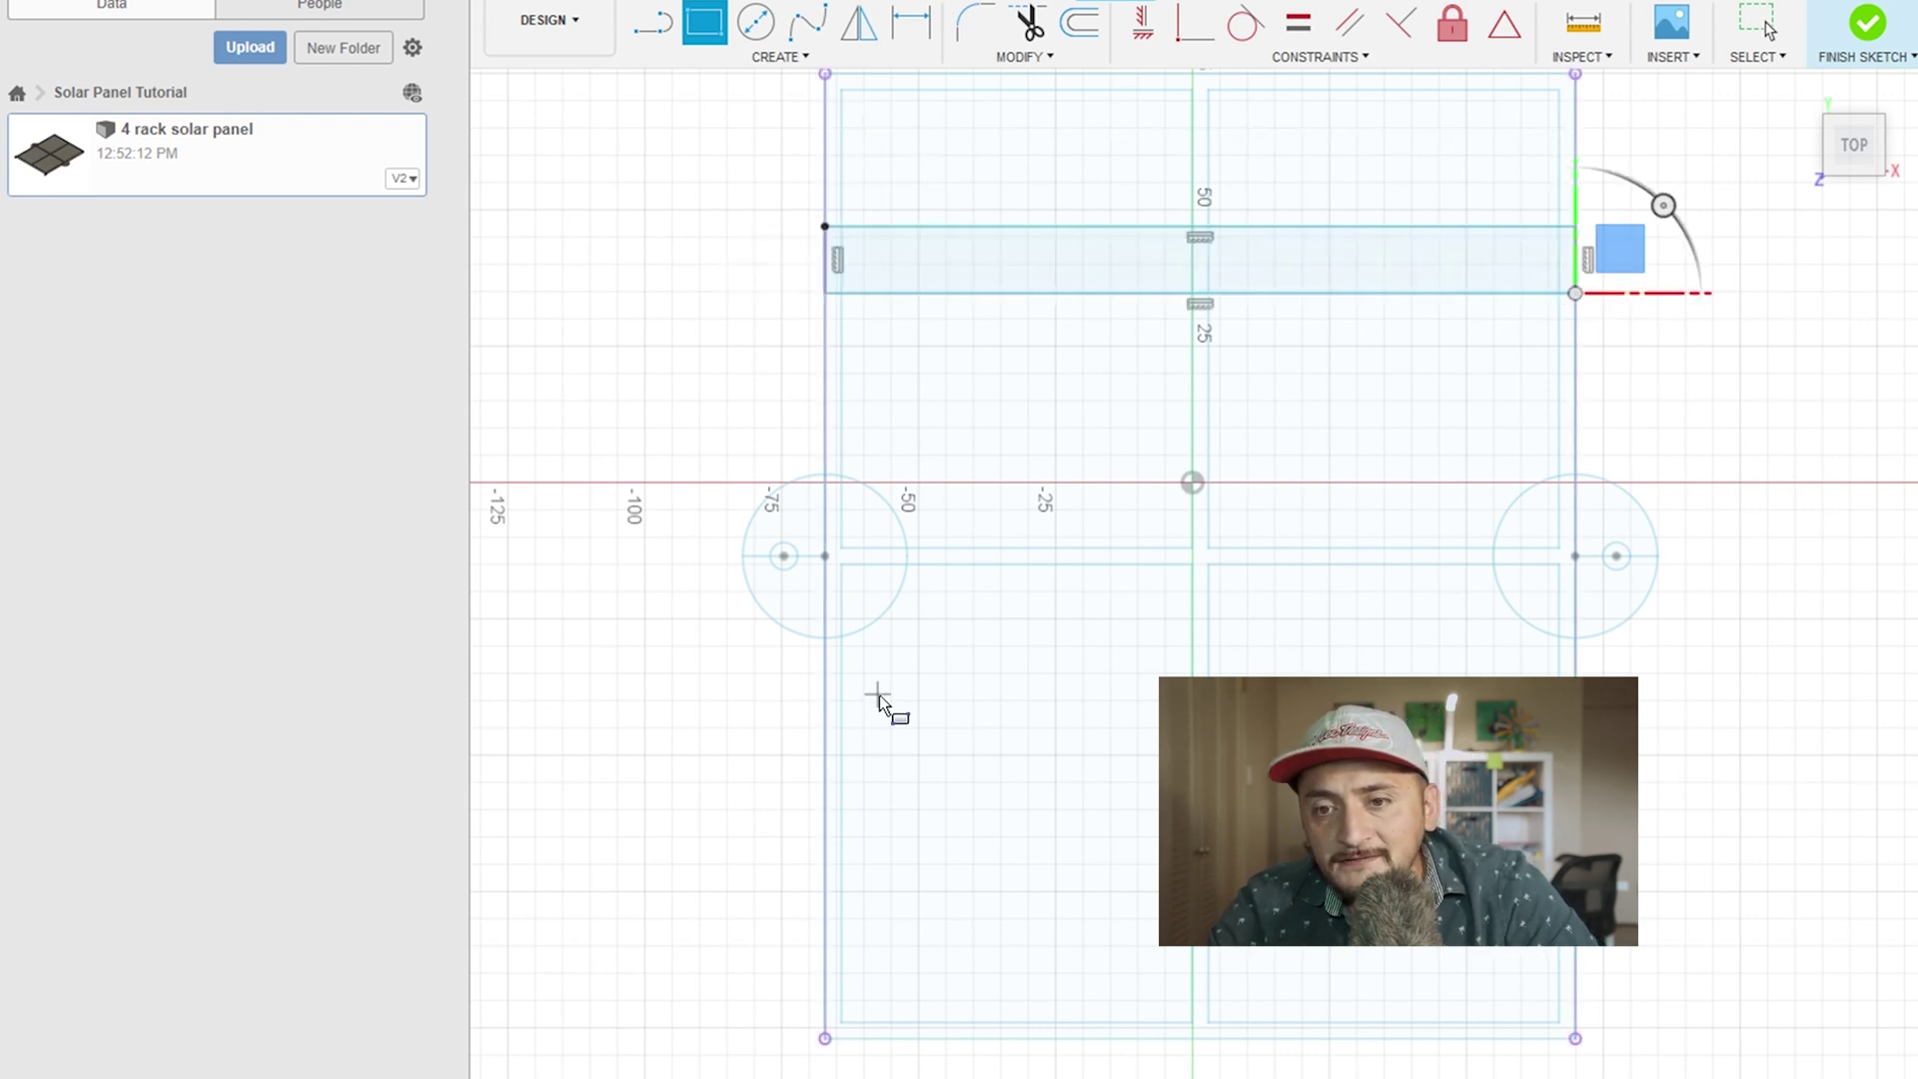
click(825, 761)
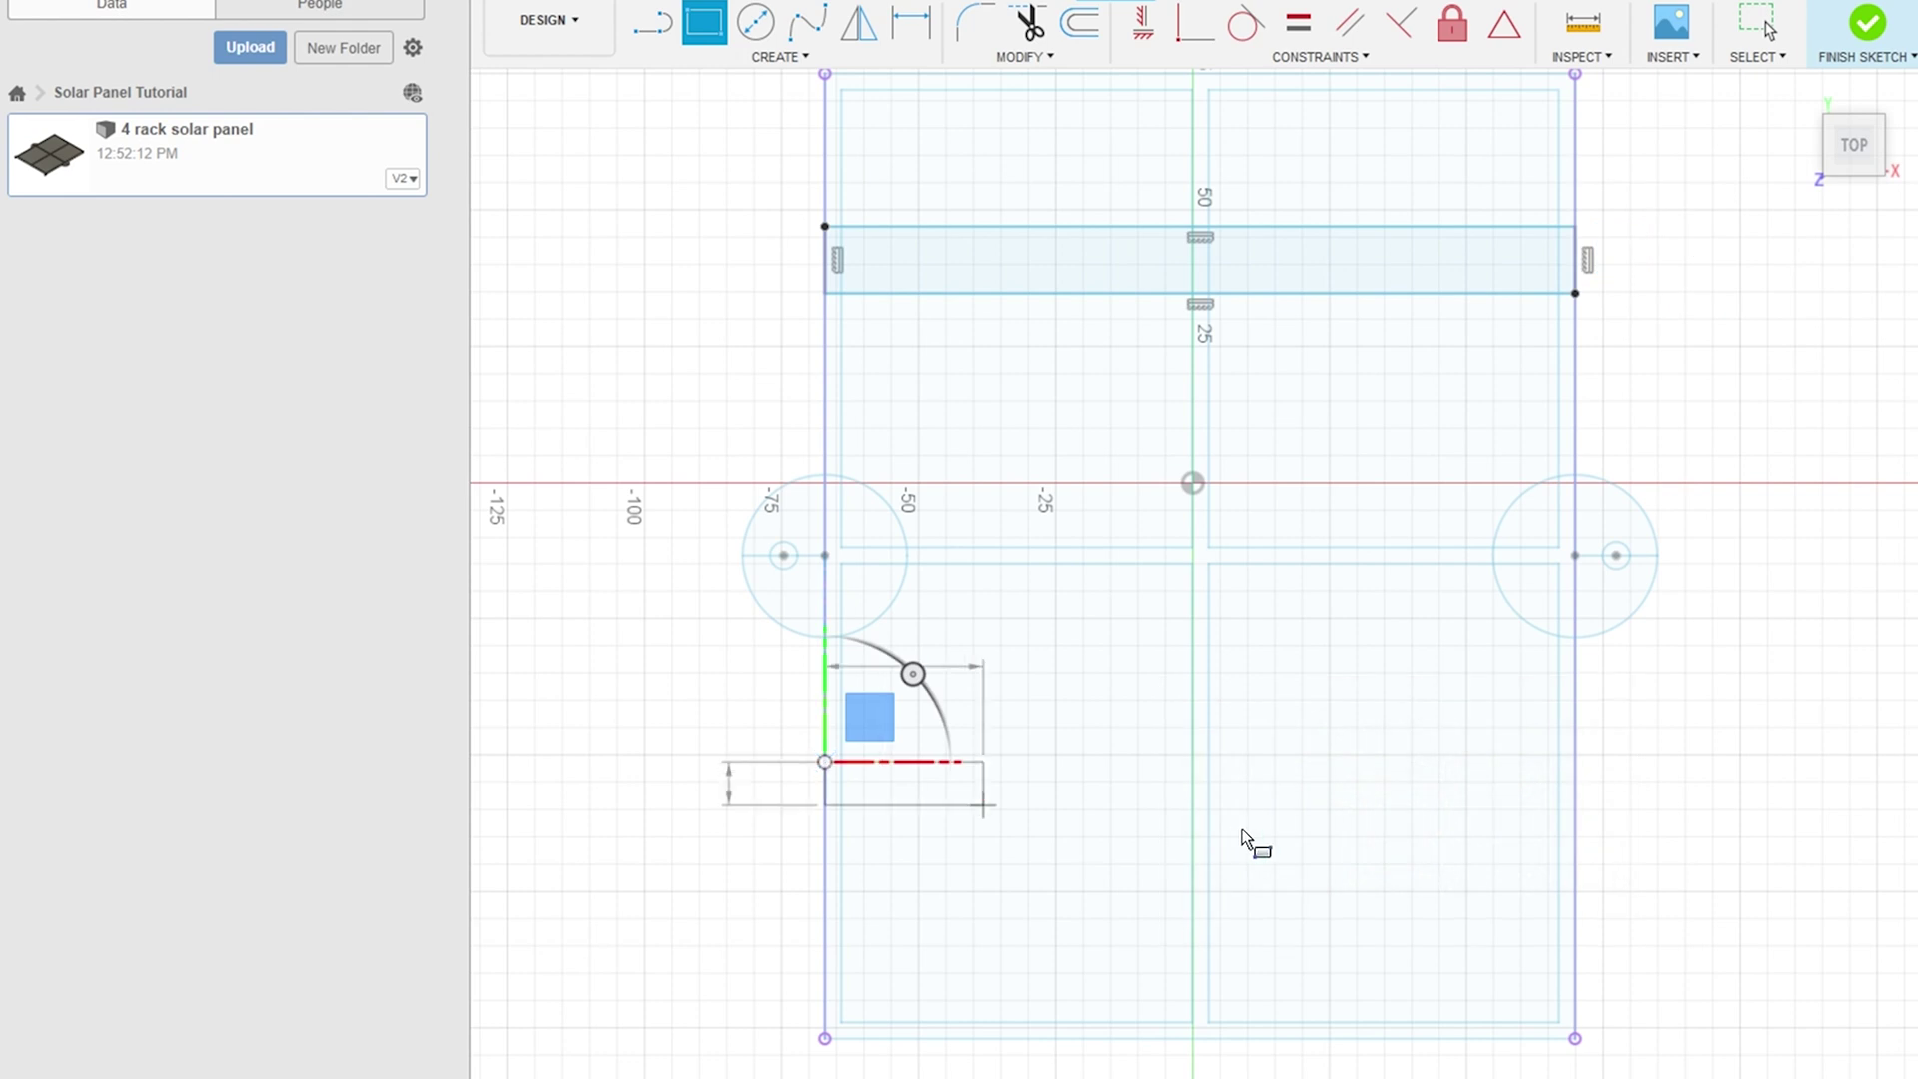
click(1576, 829)
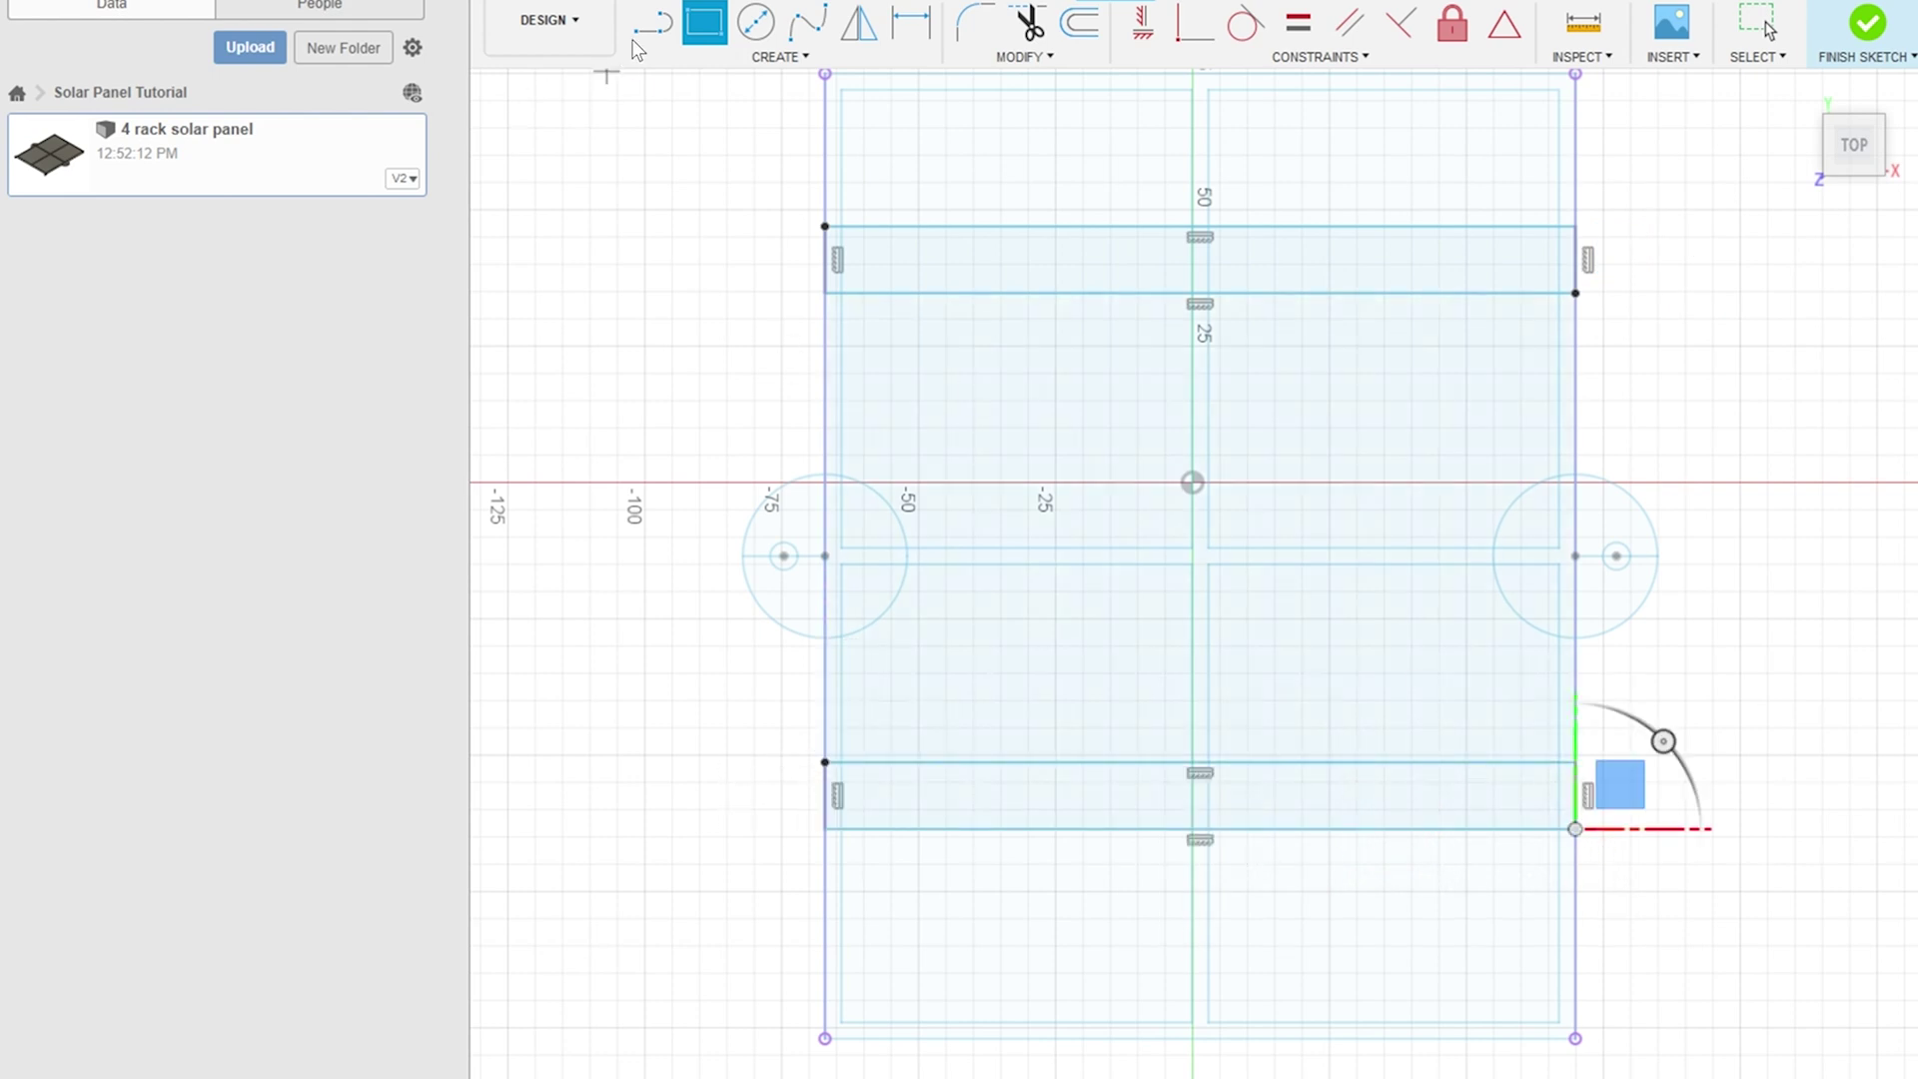
Step: Dimension both strips to 8 mm tall
click(904, 32)
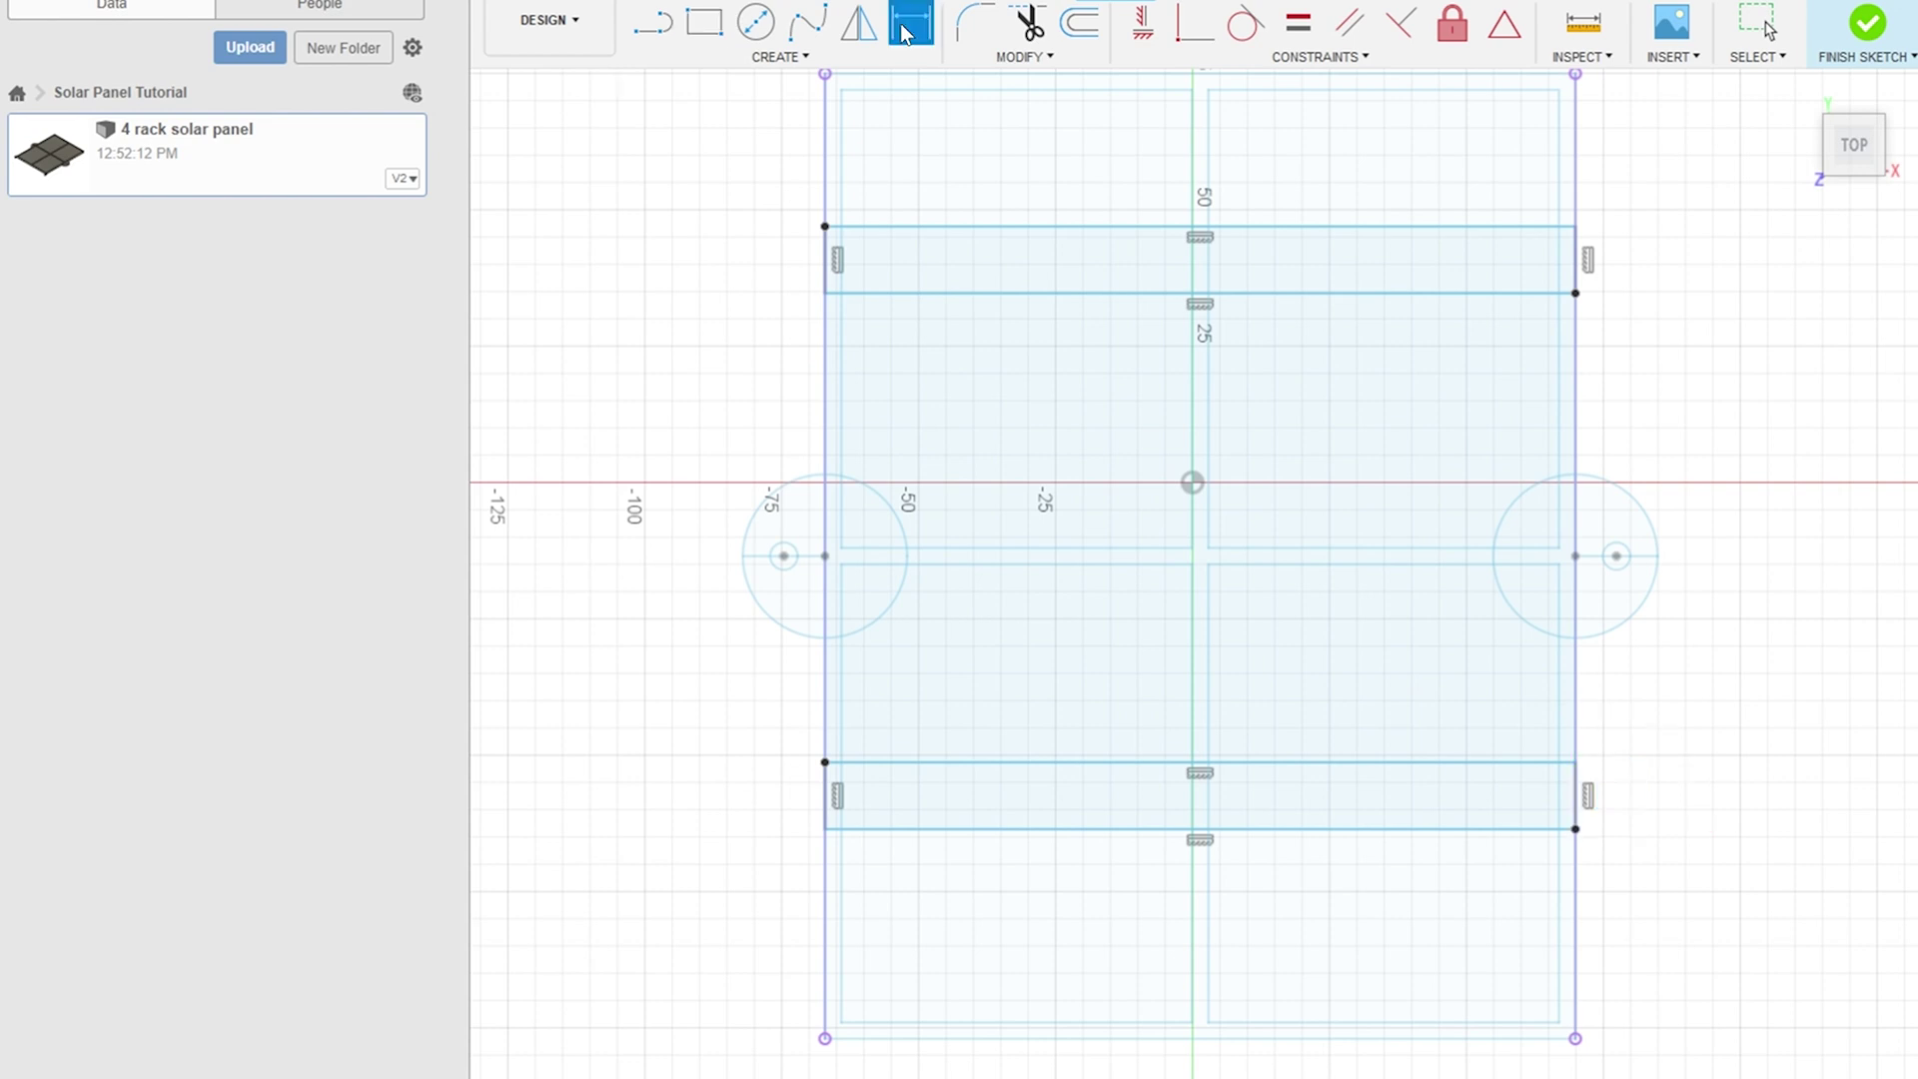
click(964, 230)
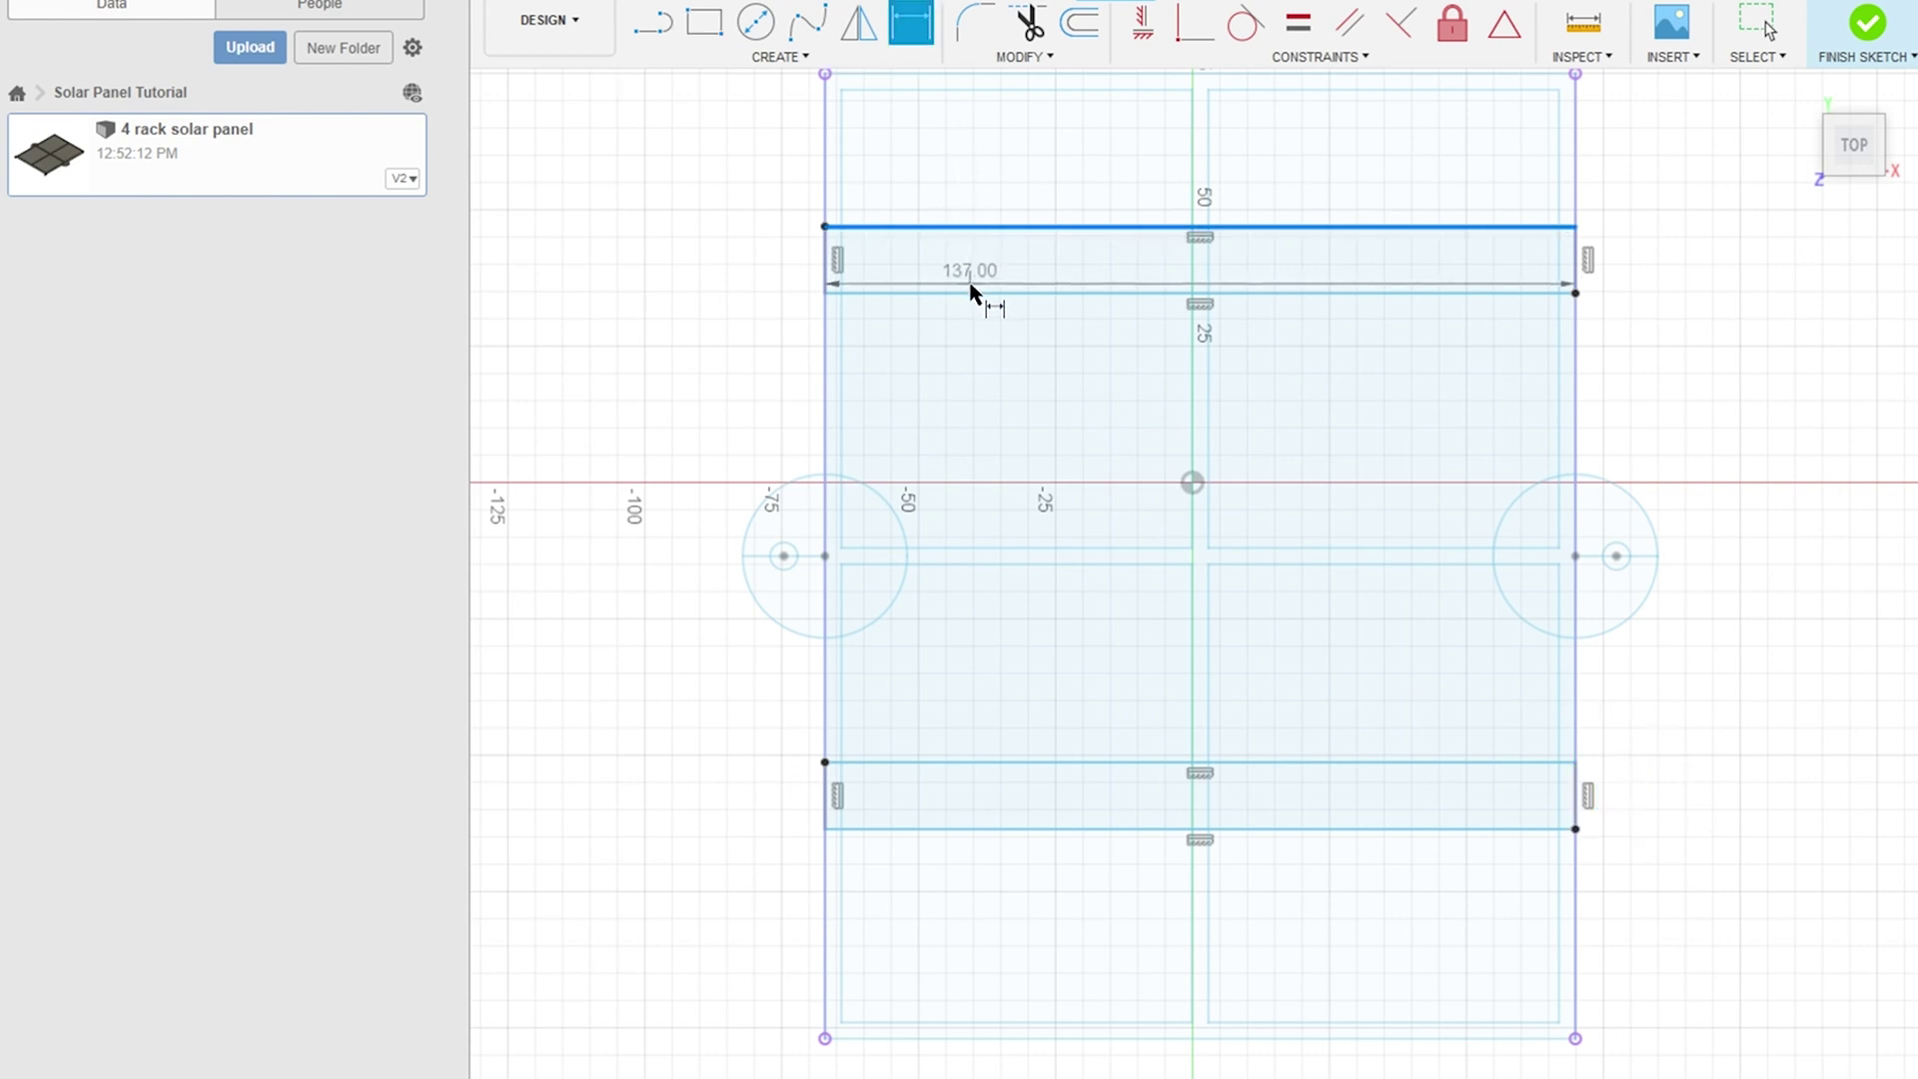
click(974, 293)
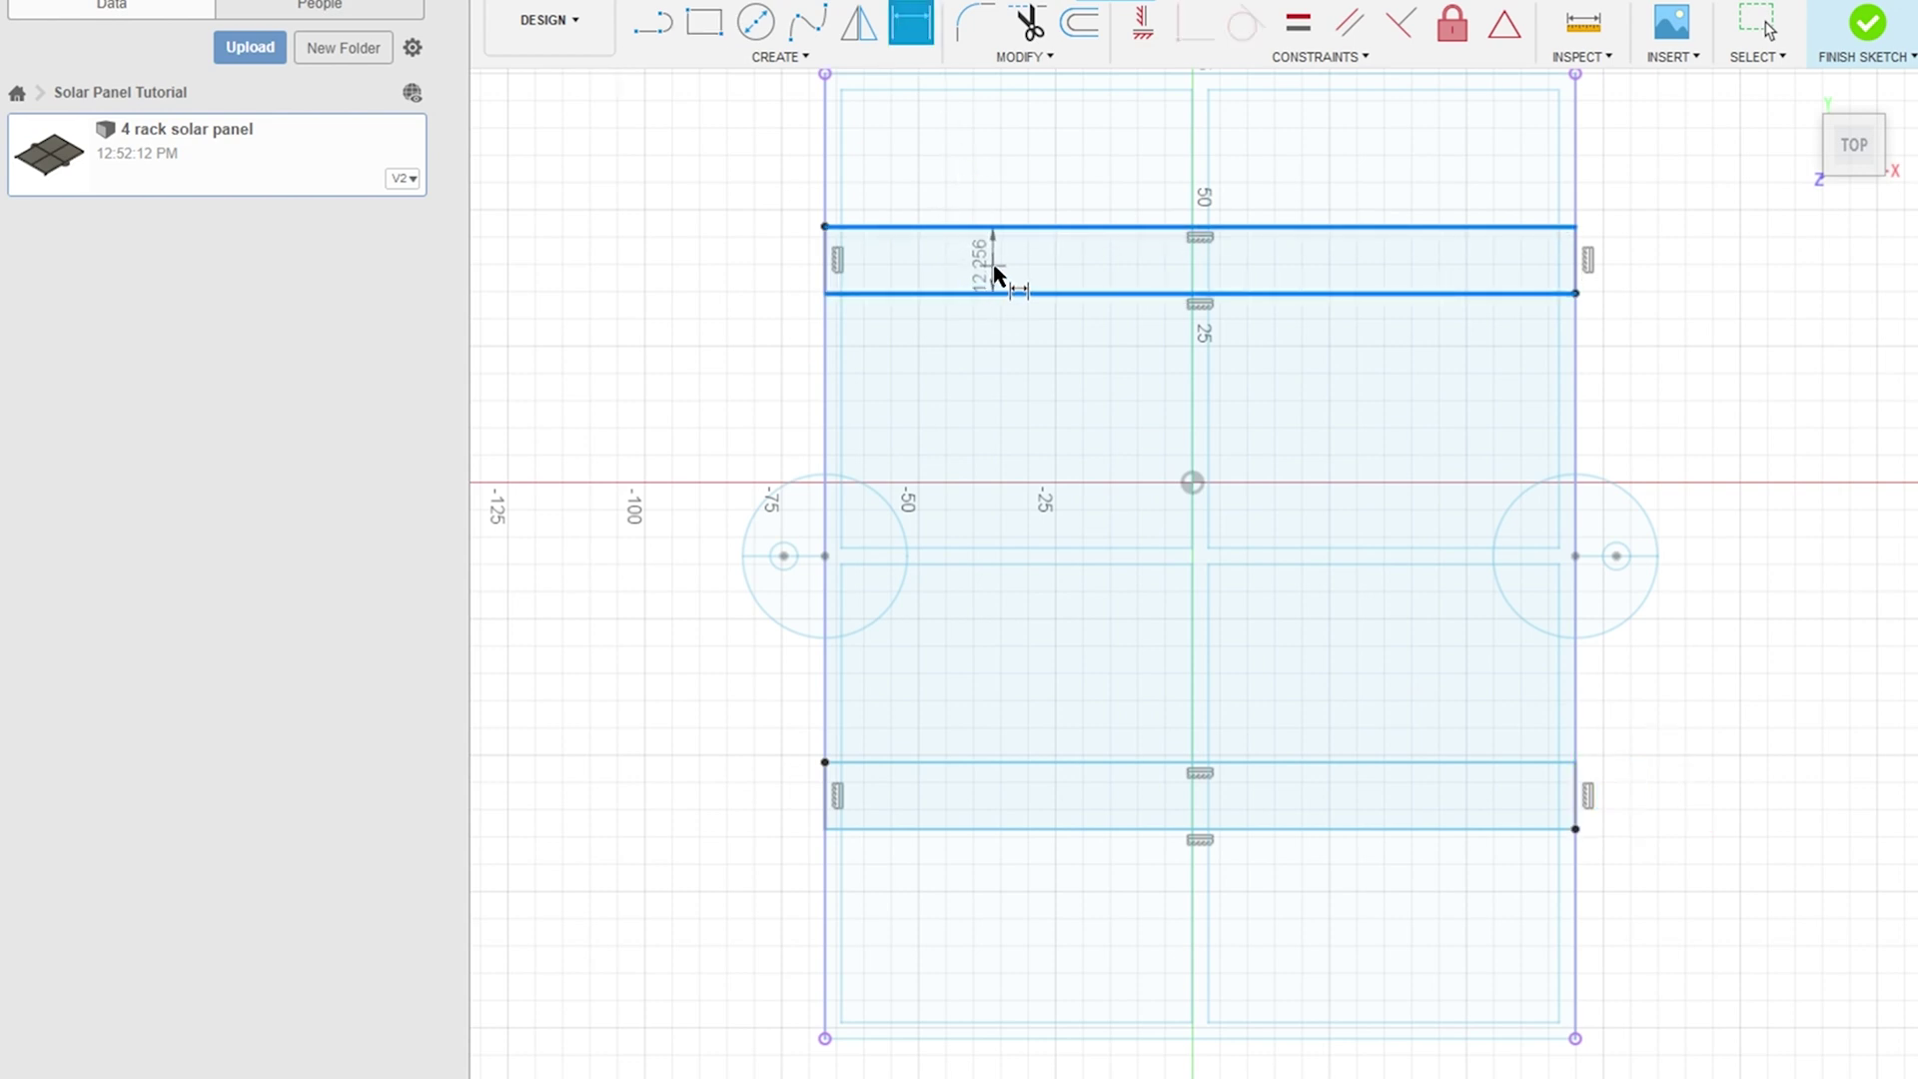
click(998, 268)
text(8)
key(Return)
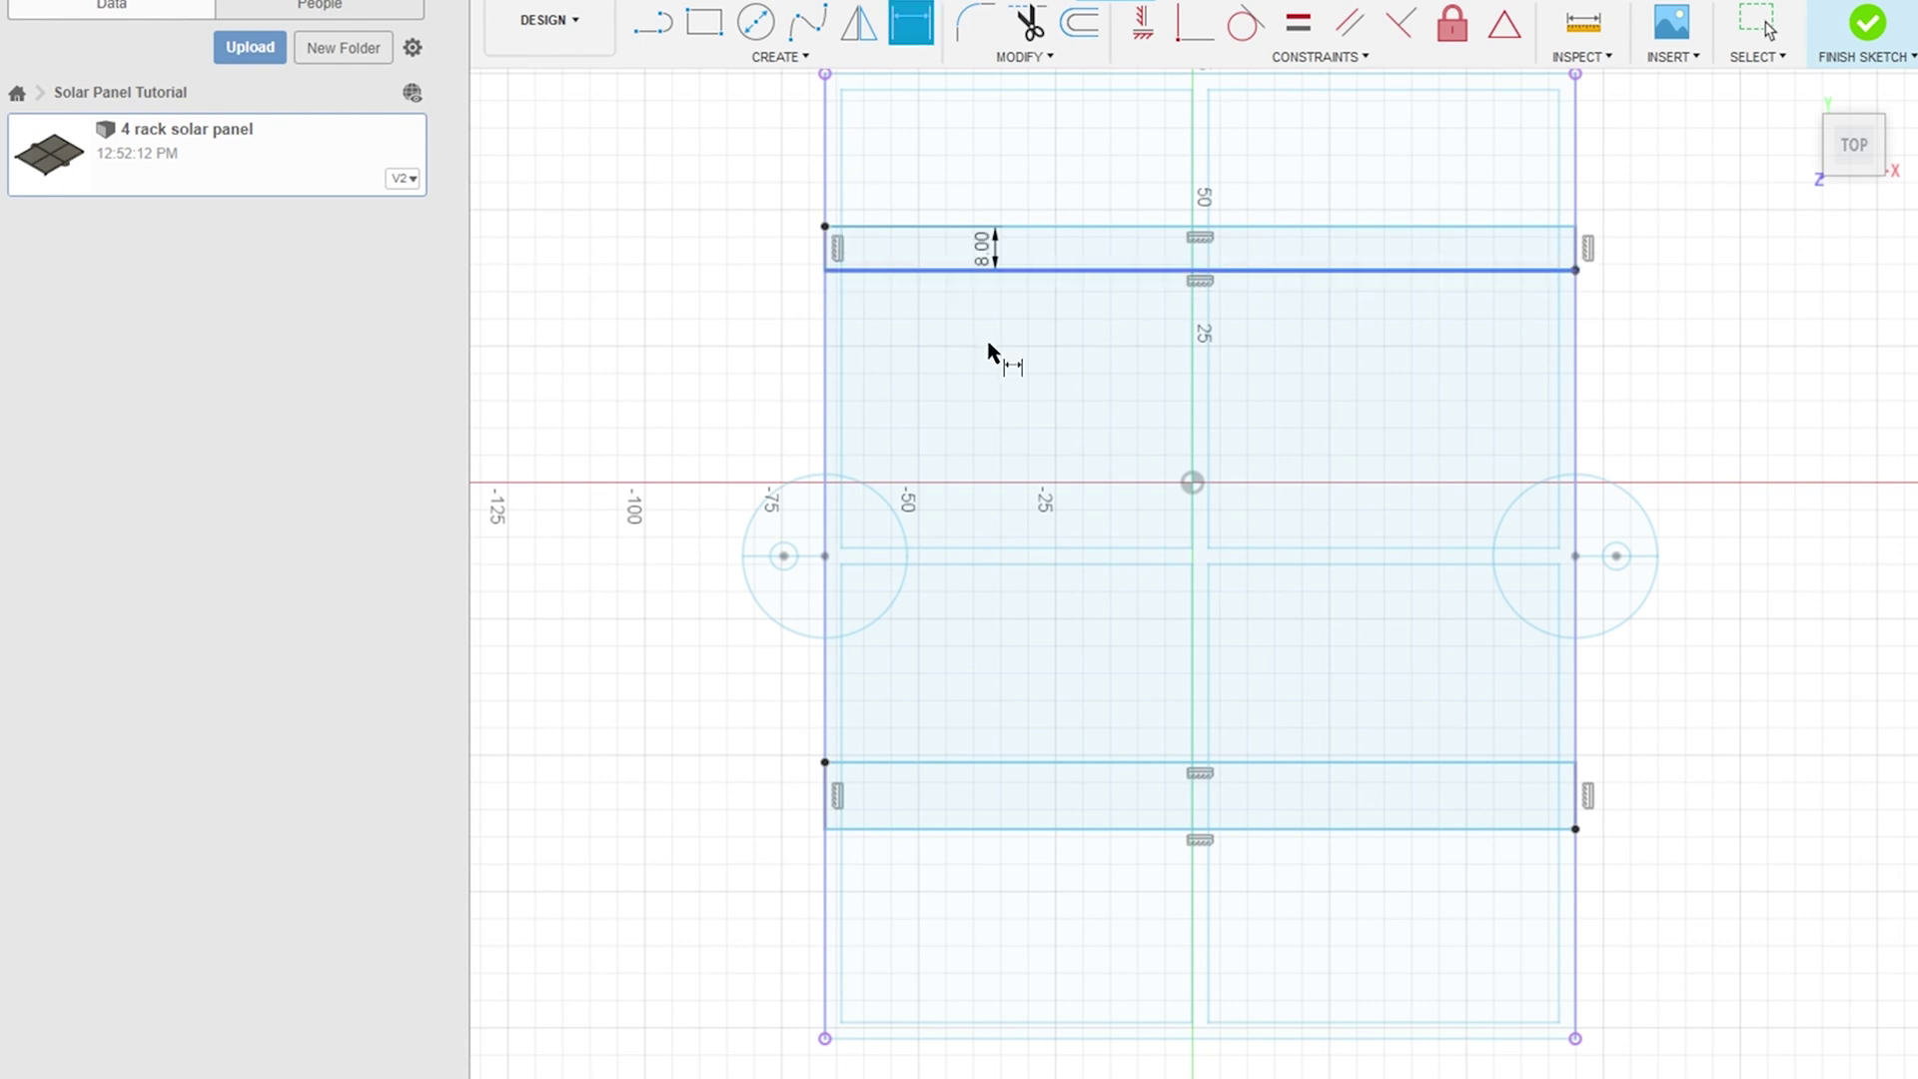
click(1036, 762)
click(1023, 830)
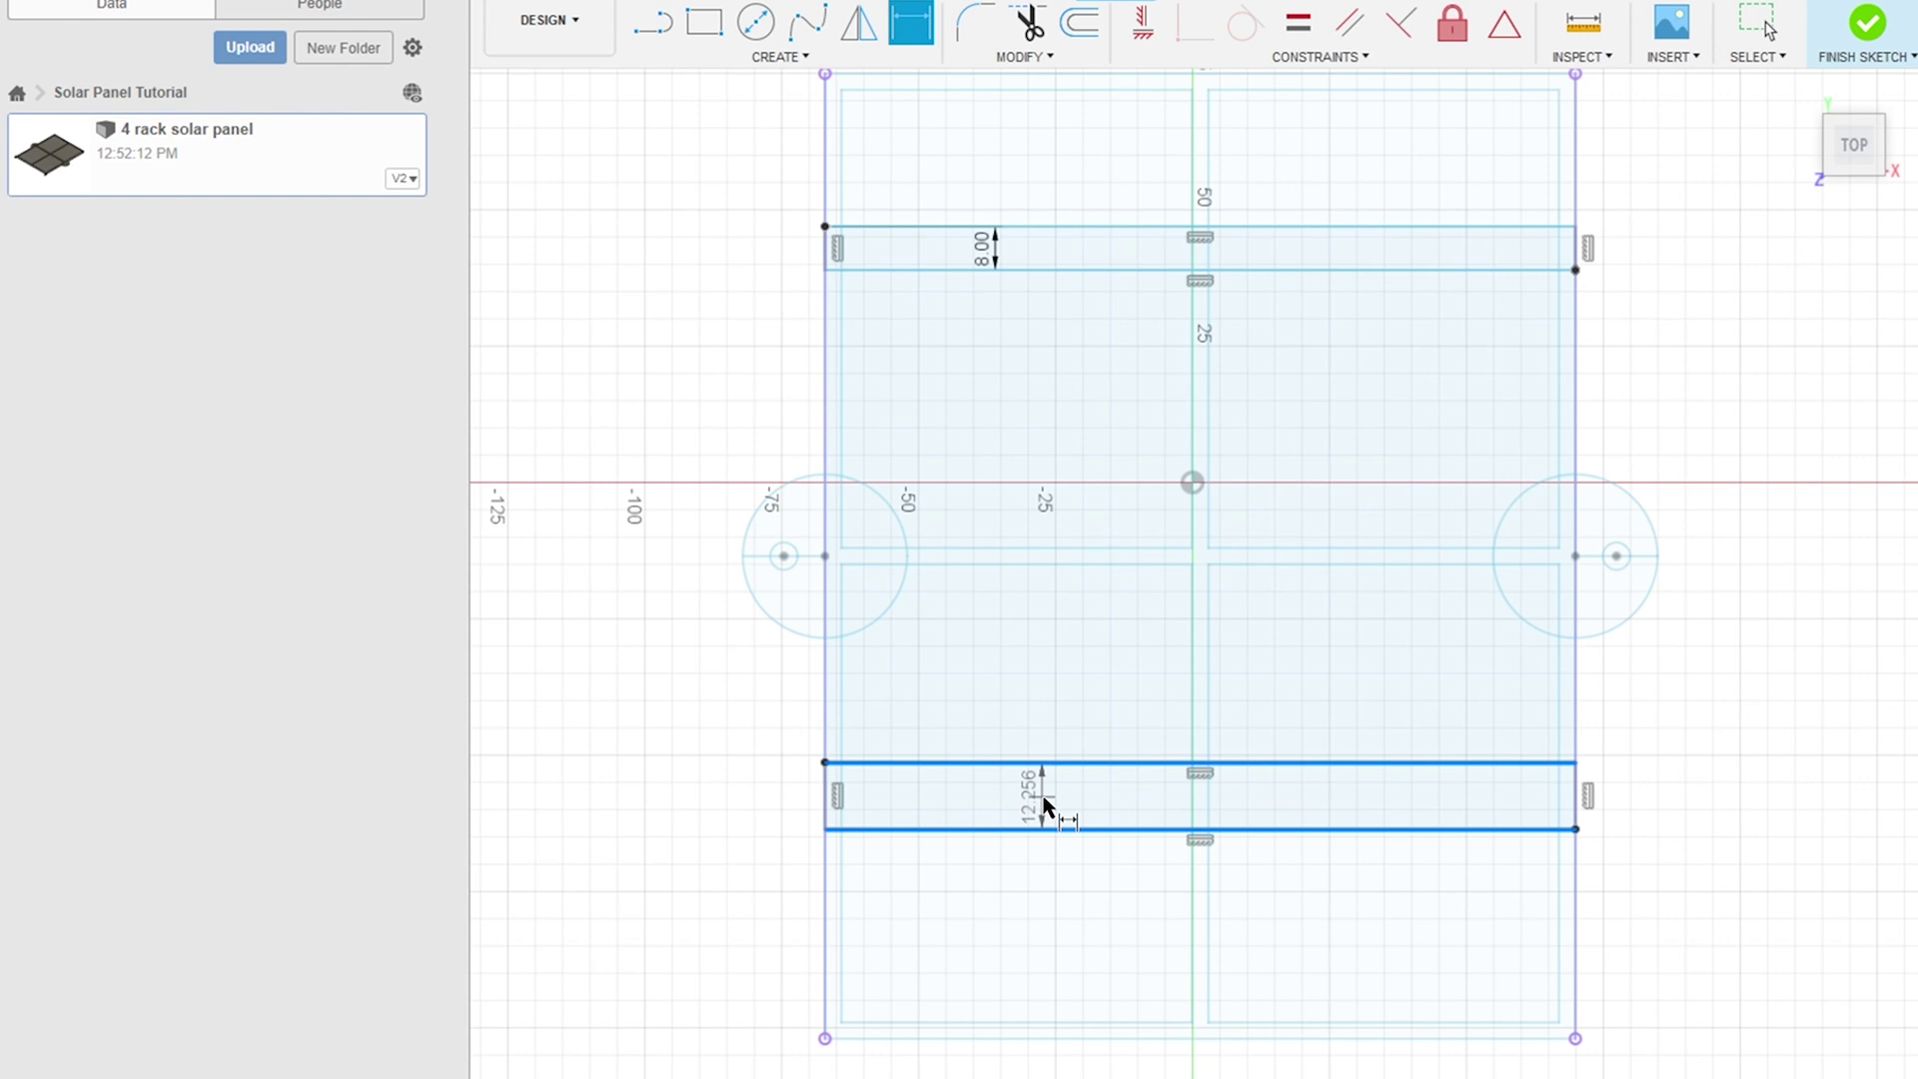
click(1041, 795)
text(8)
key(Return)
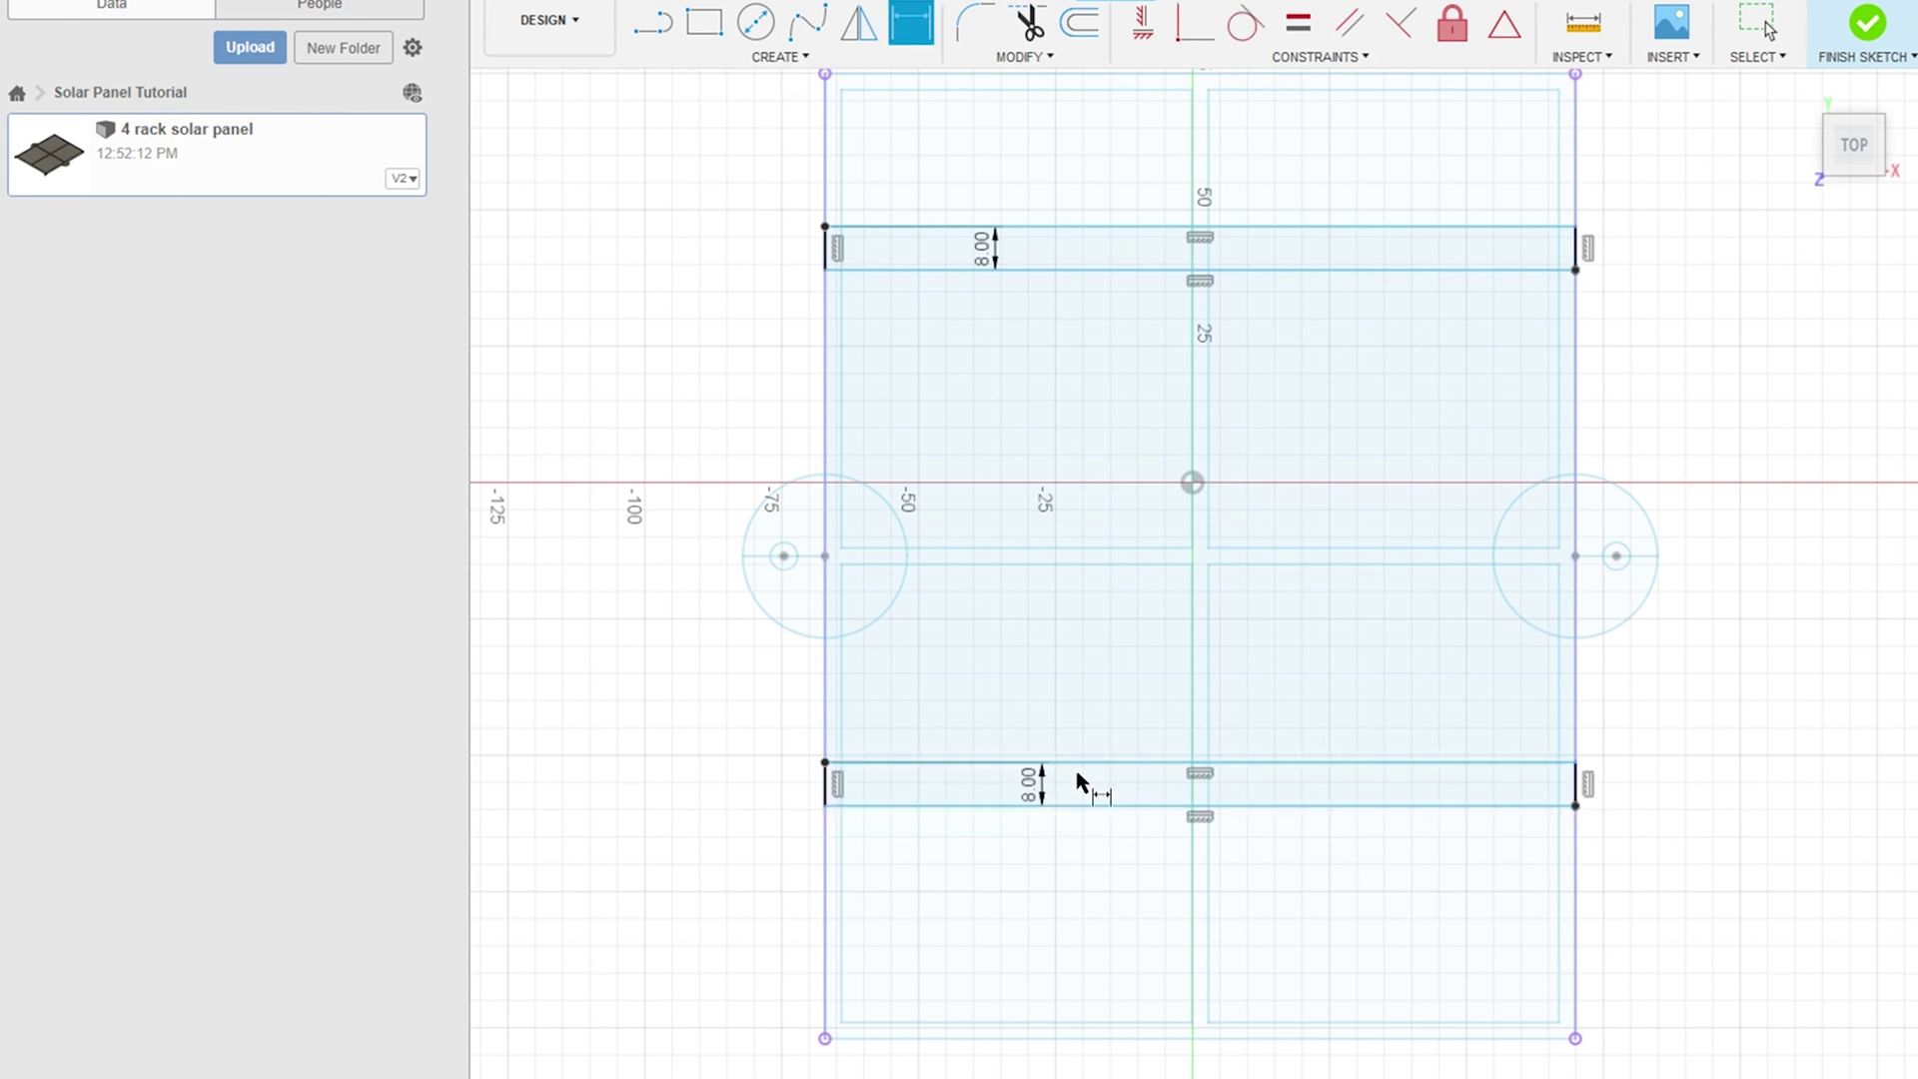
Step: Position each strip 38 mm from its cell row's top inner edge
click(1051, 228)
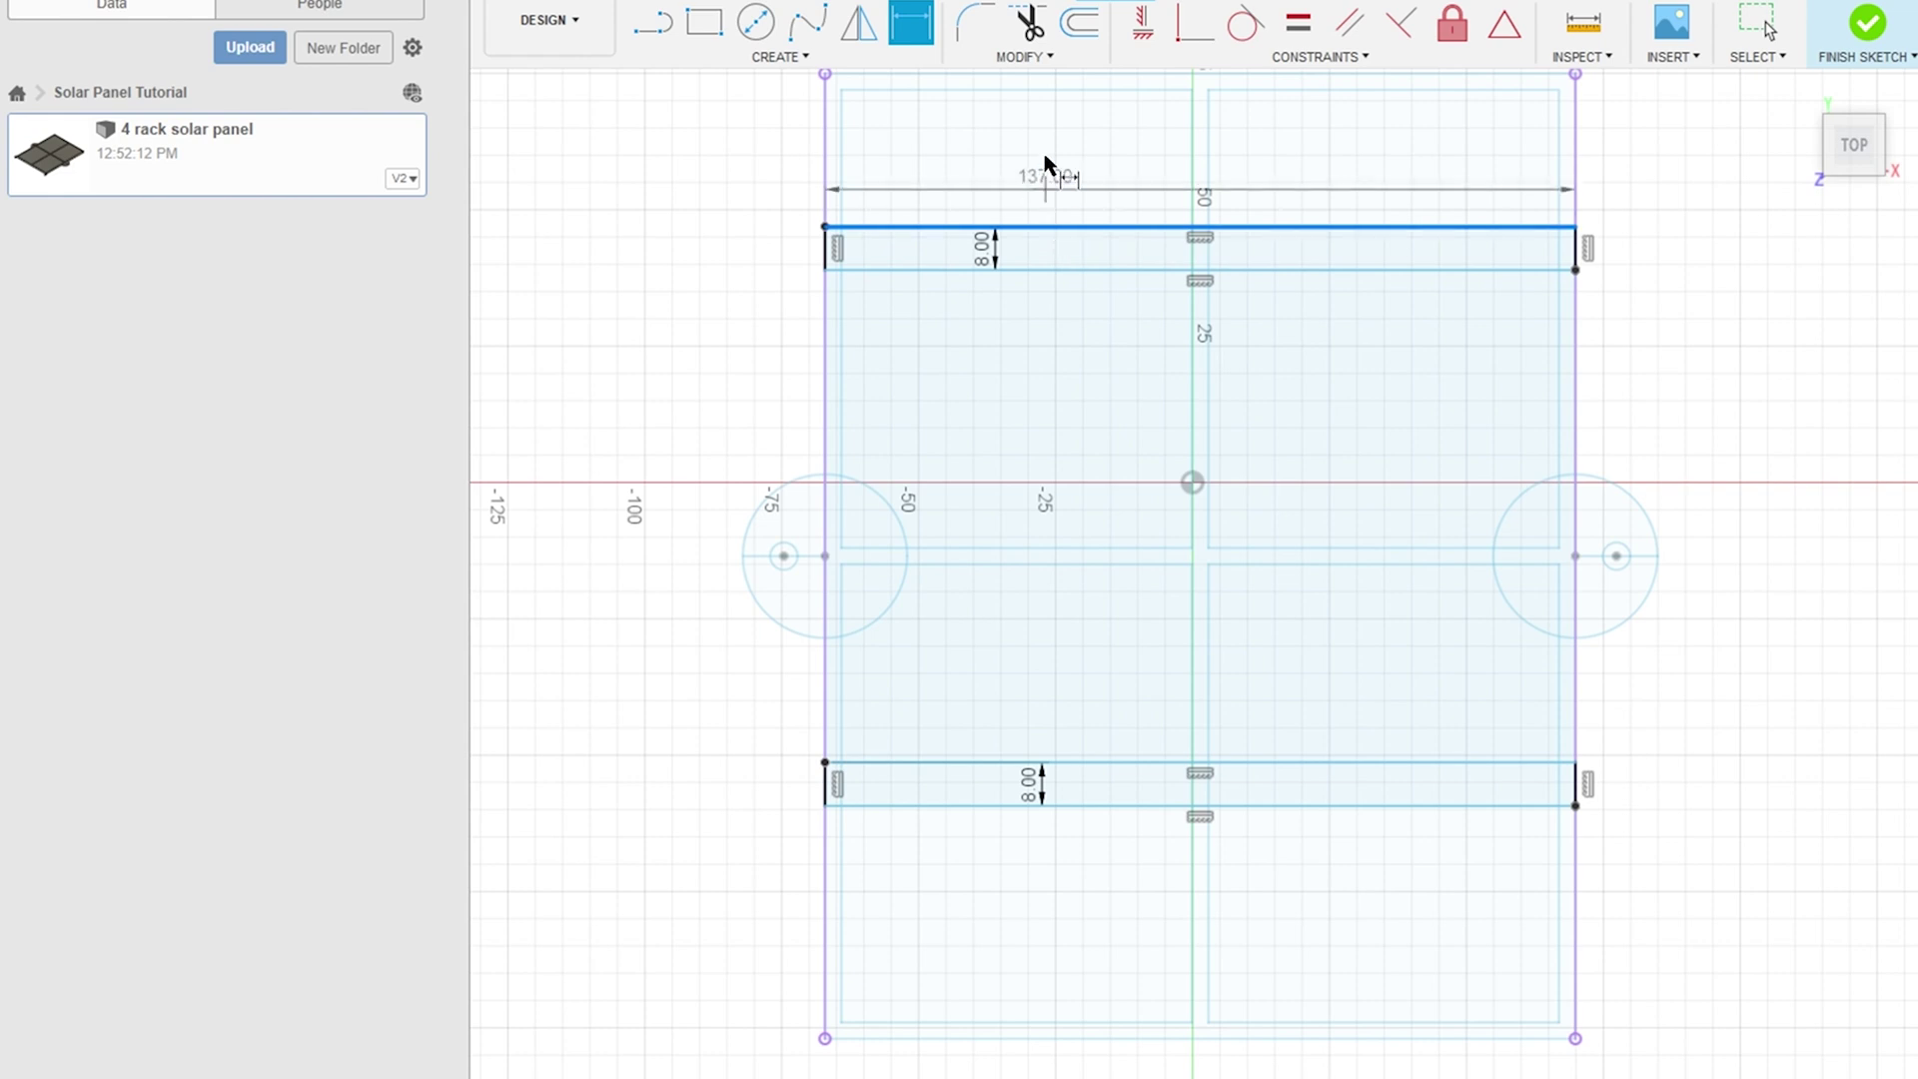
click(1042, 91)
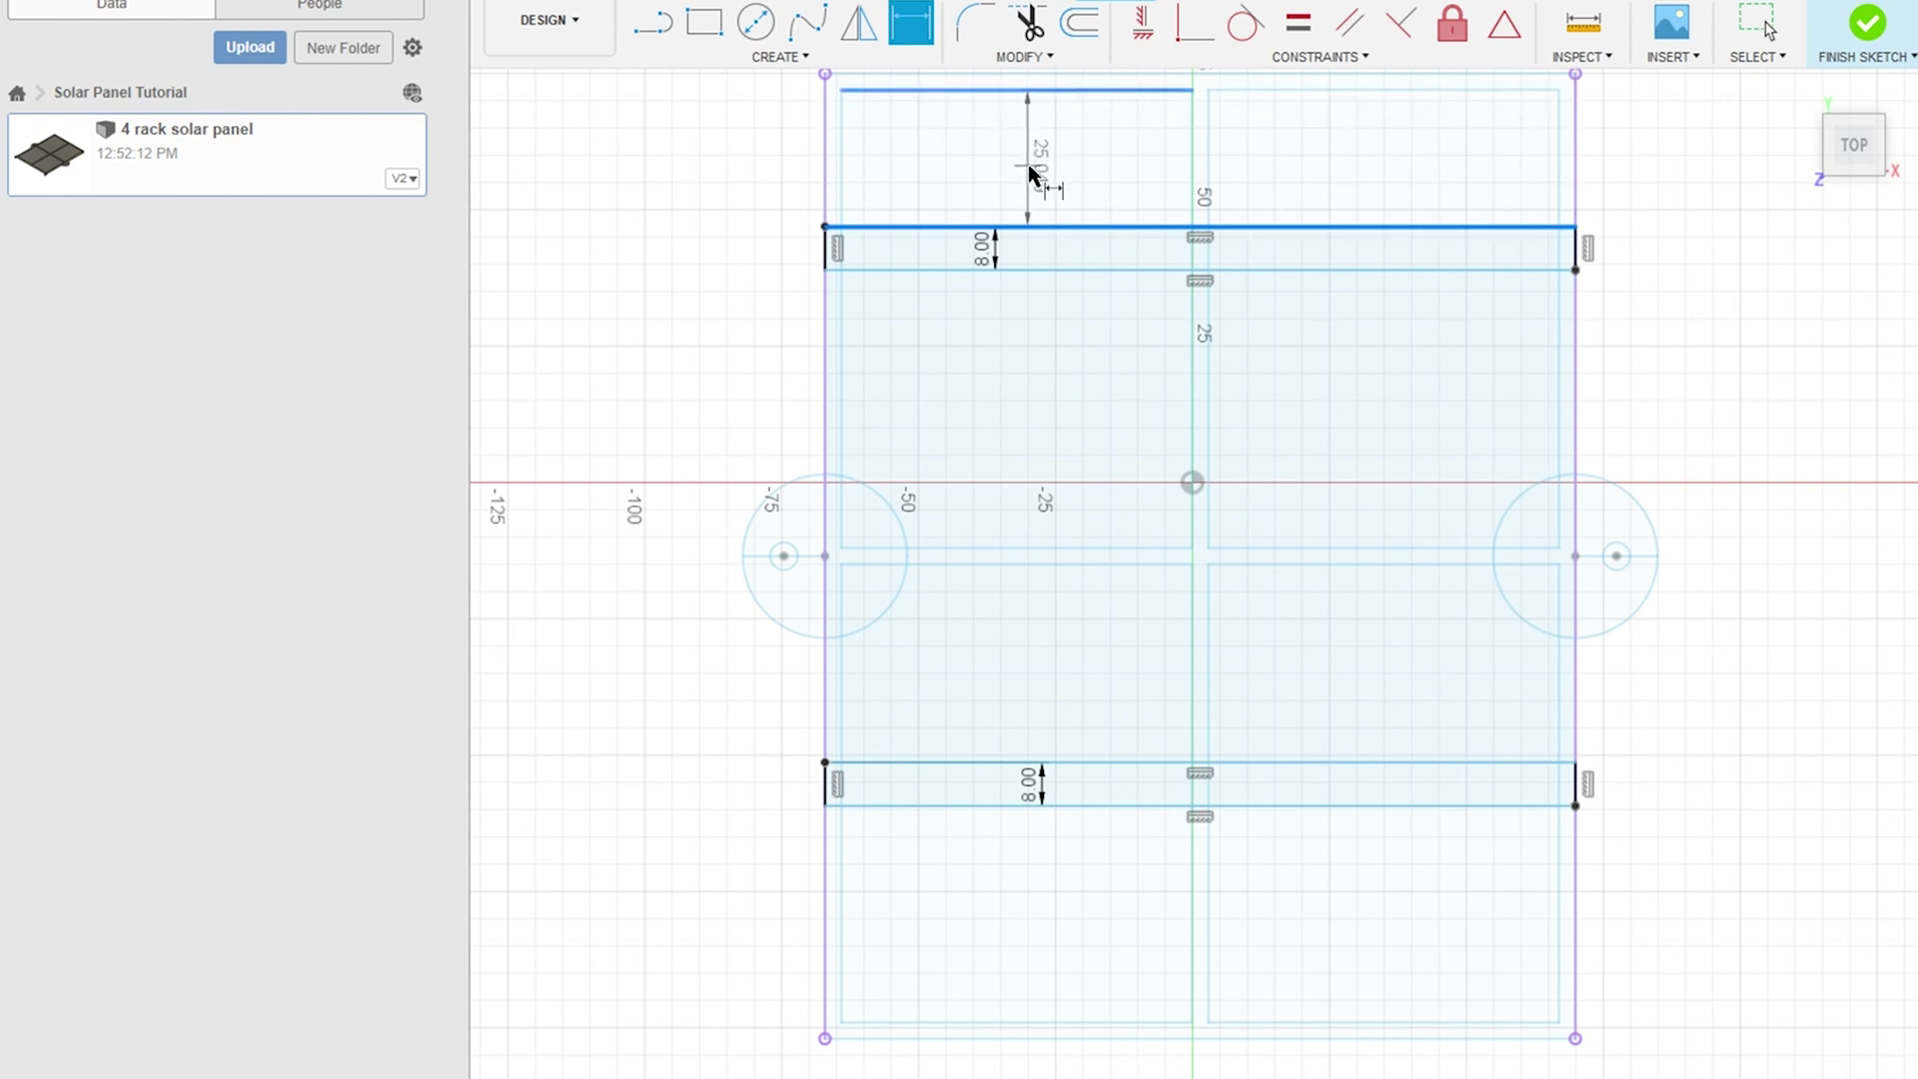
click(1028, 166)
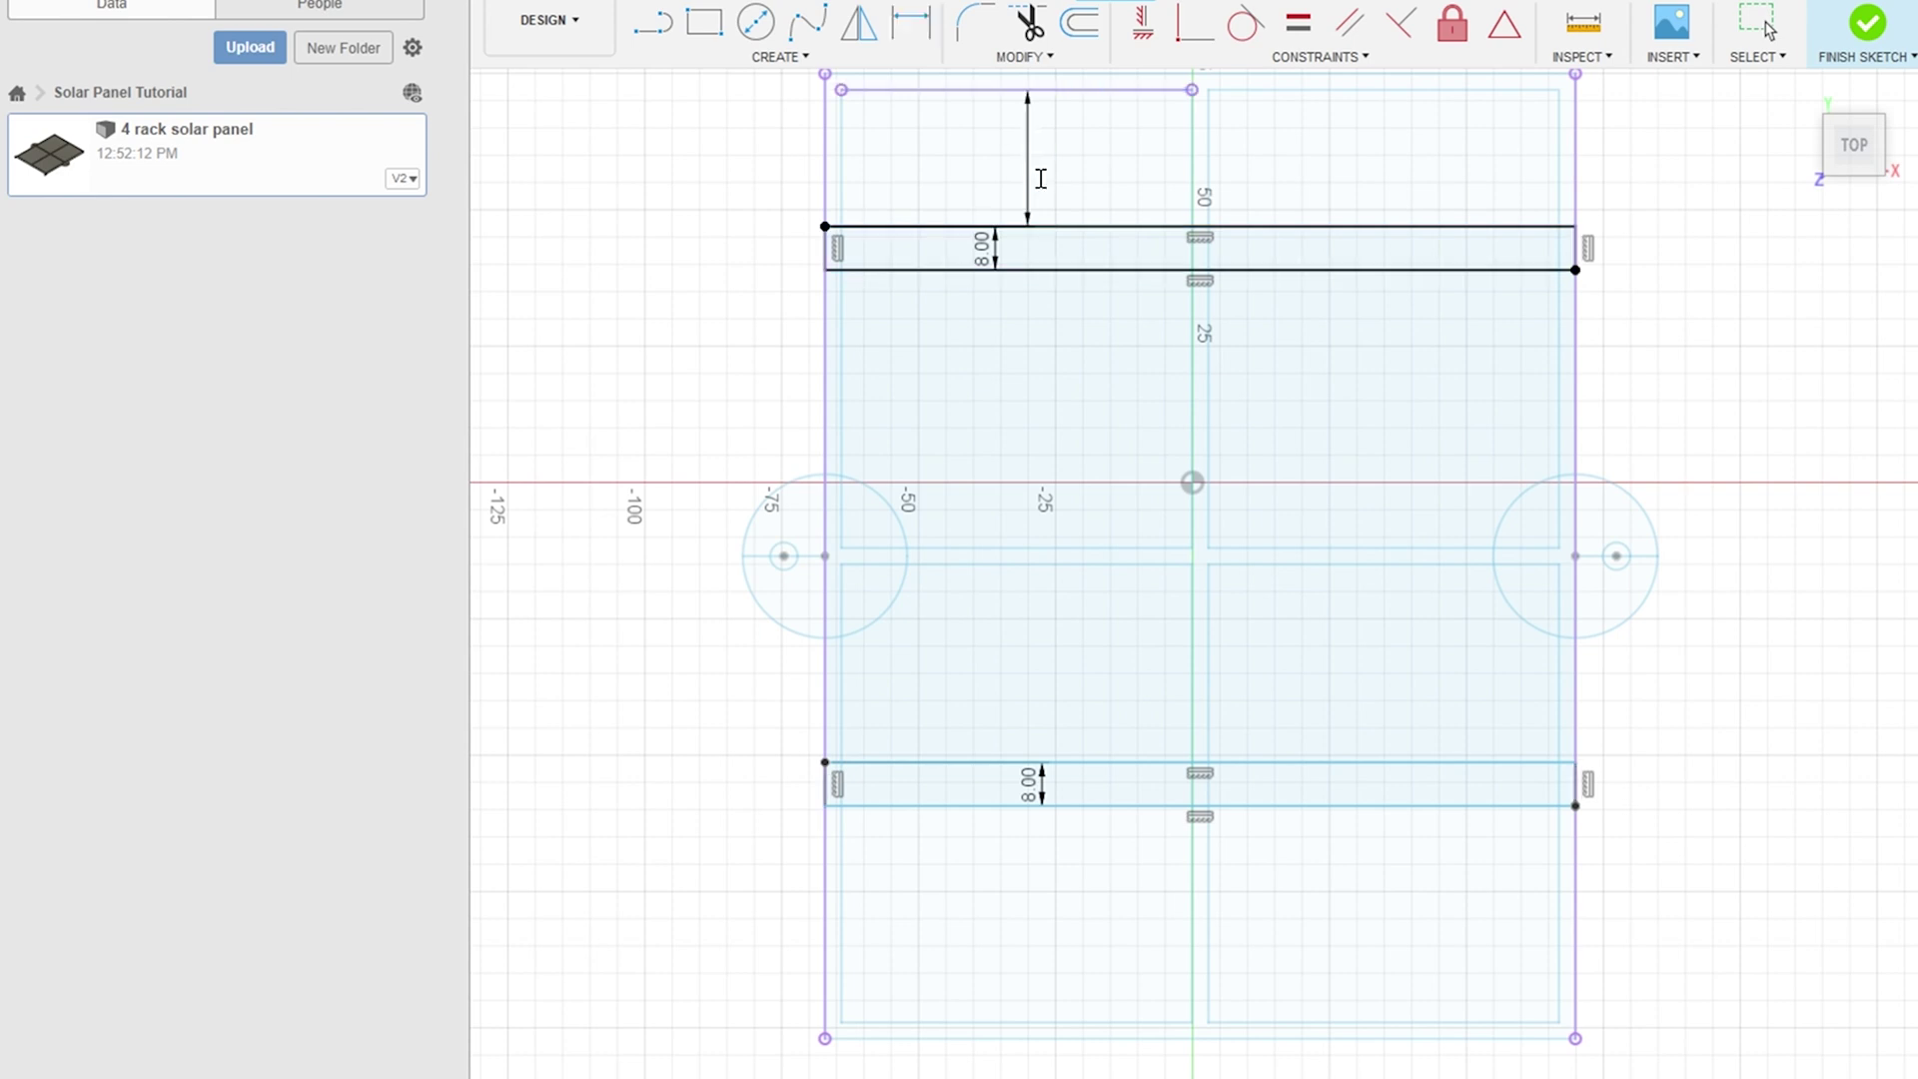
text(38)
key(Return)
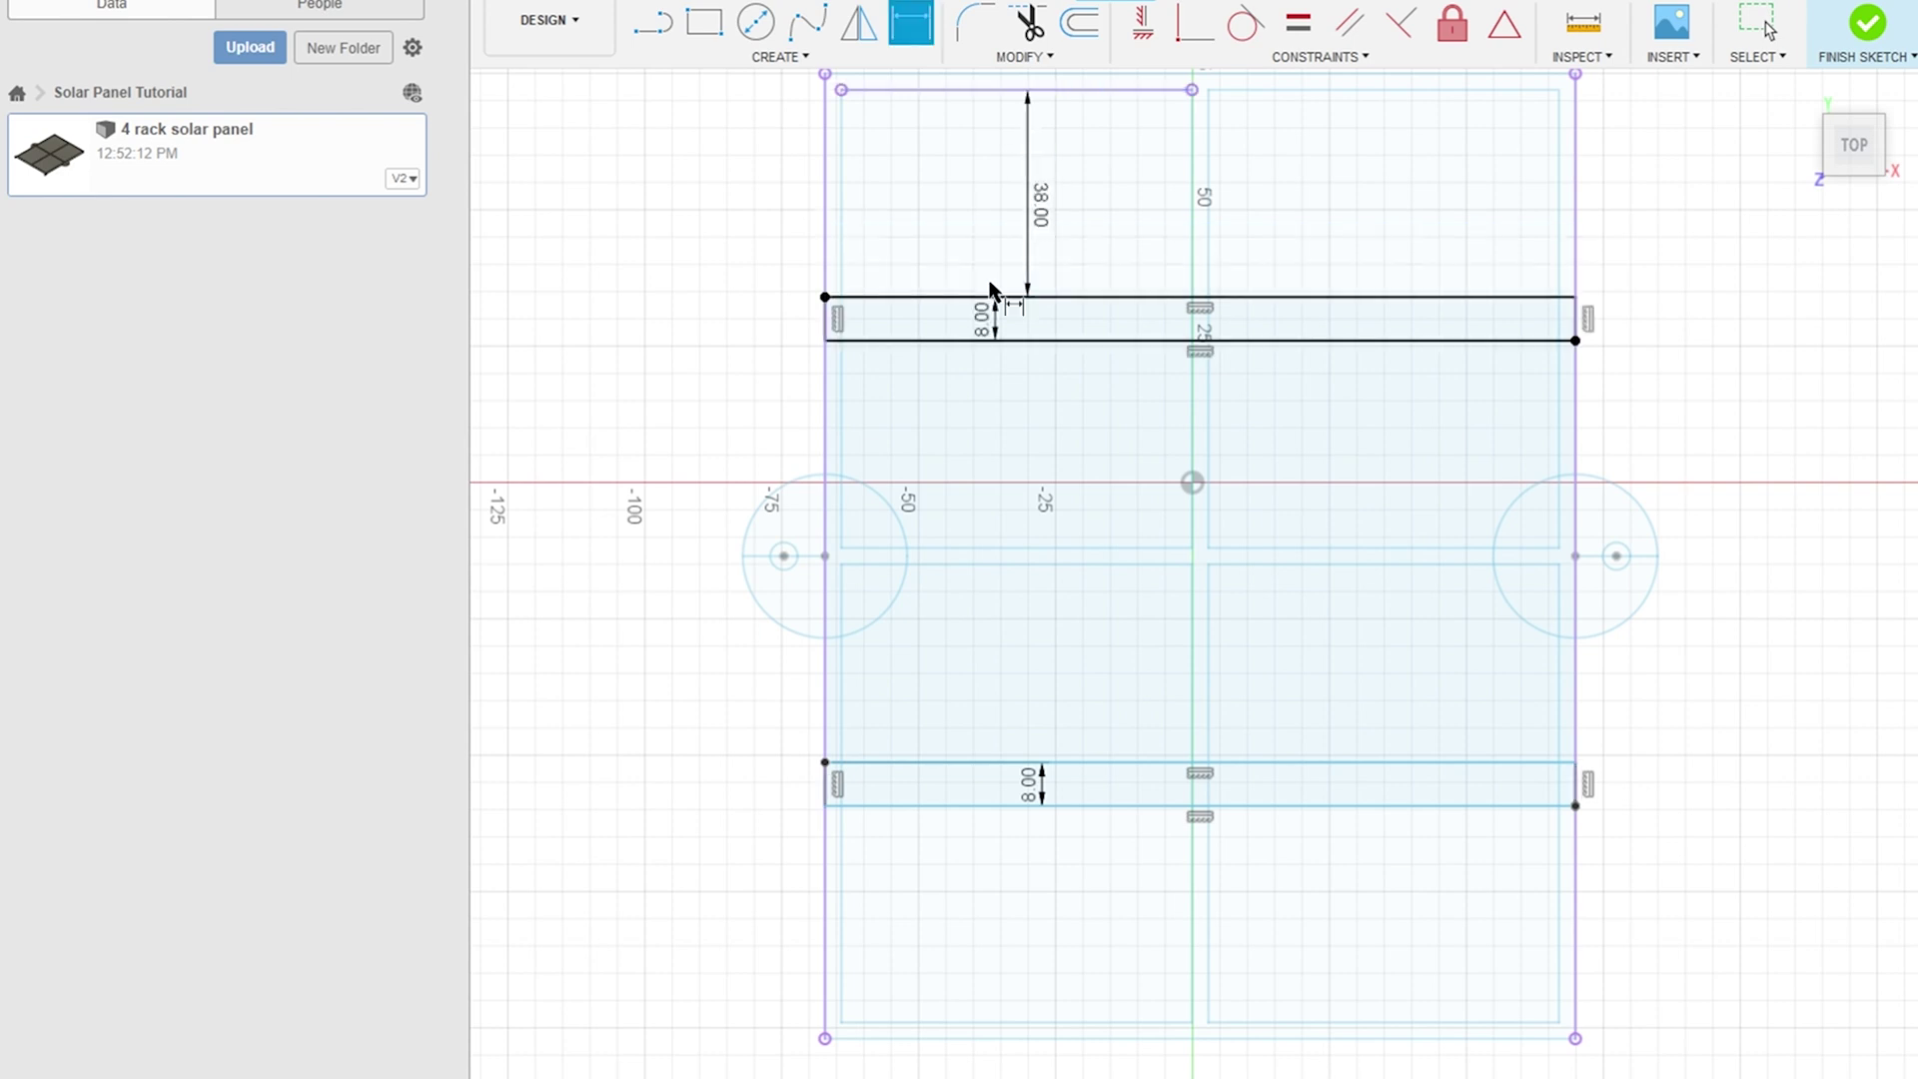
click(1092, 764)
click(1066, 564)
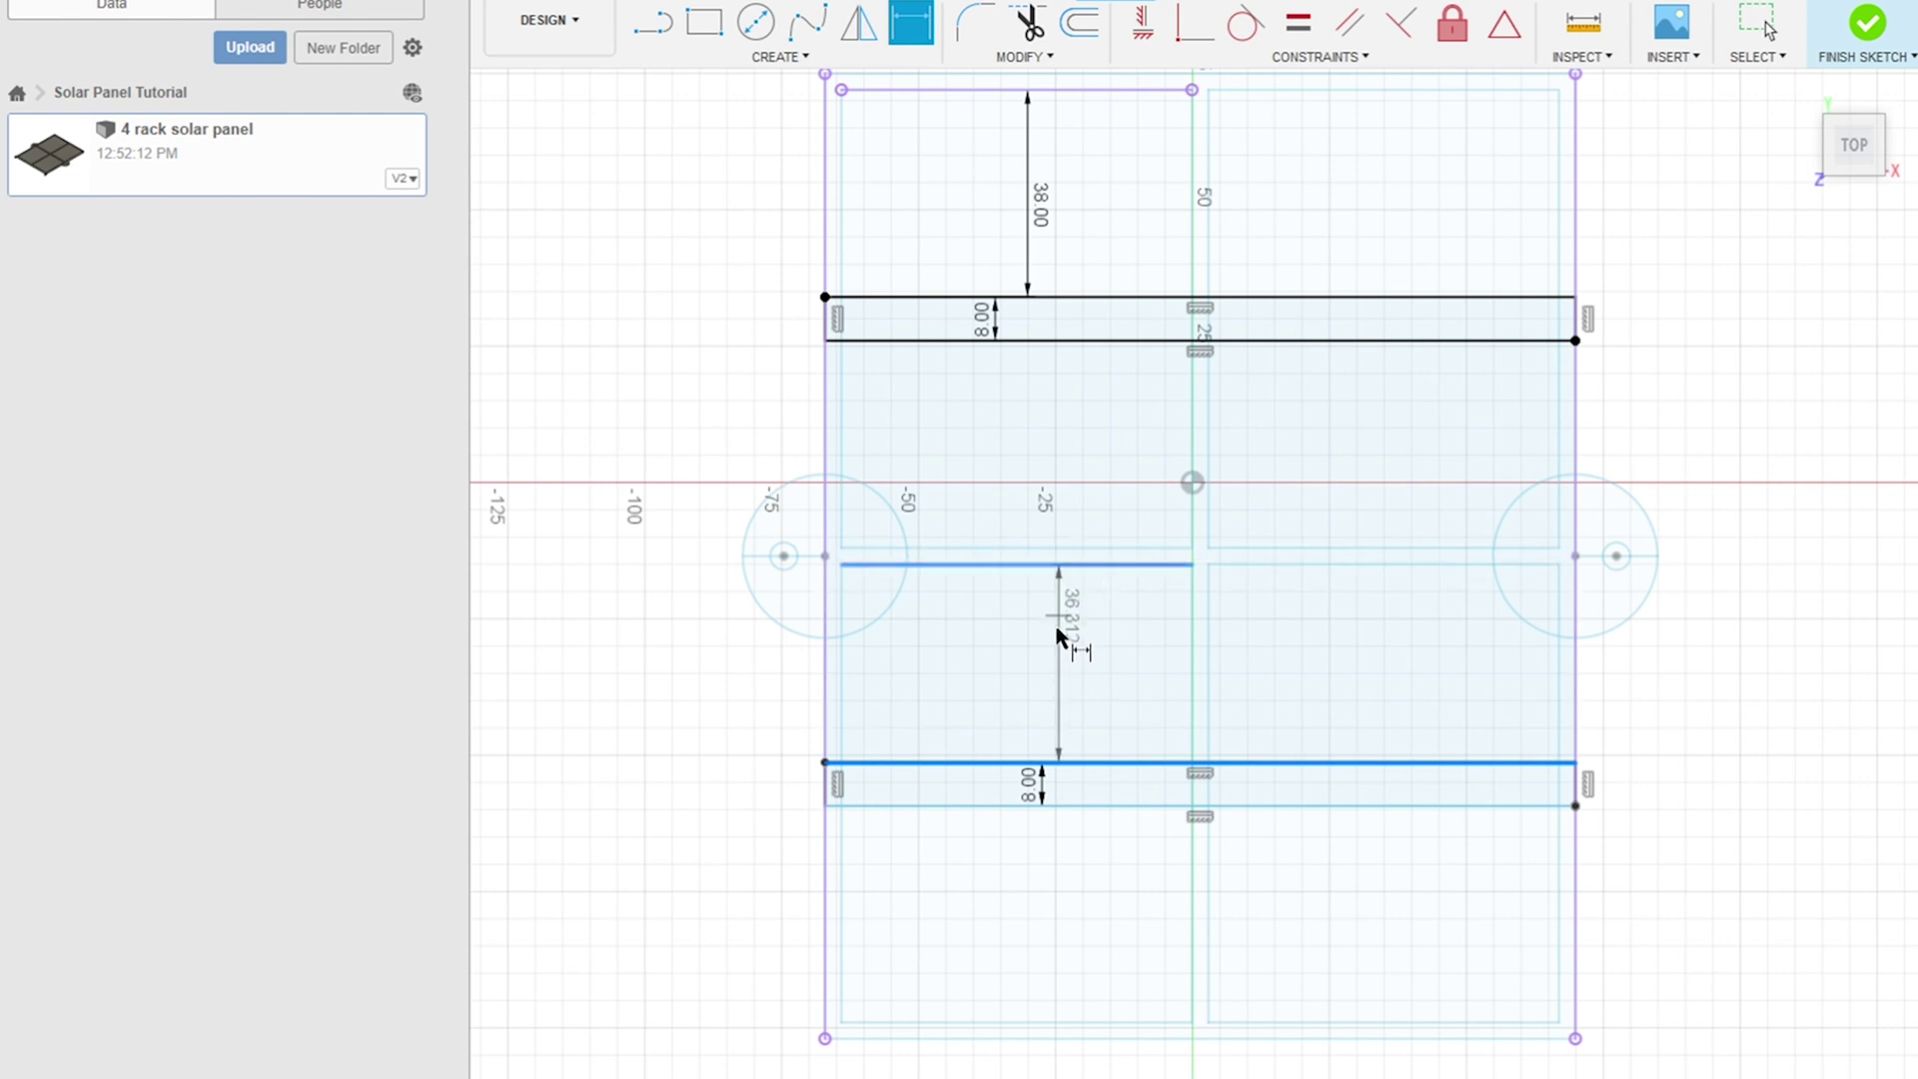
click(1050, 677)
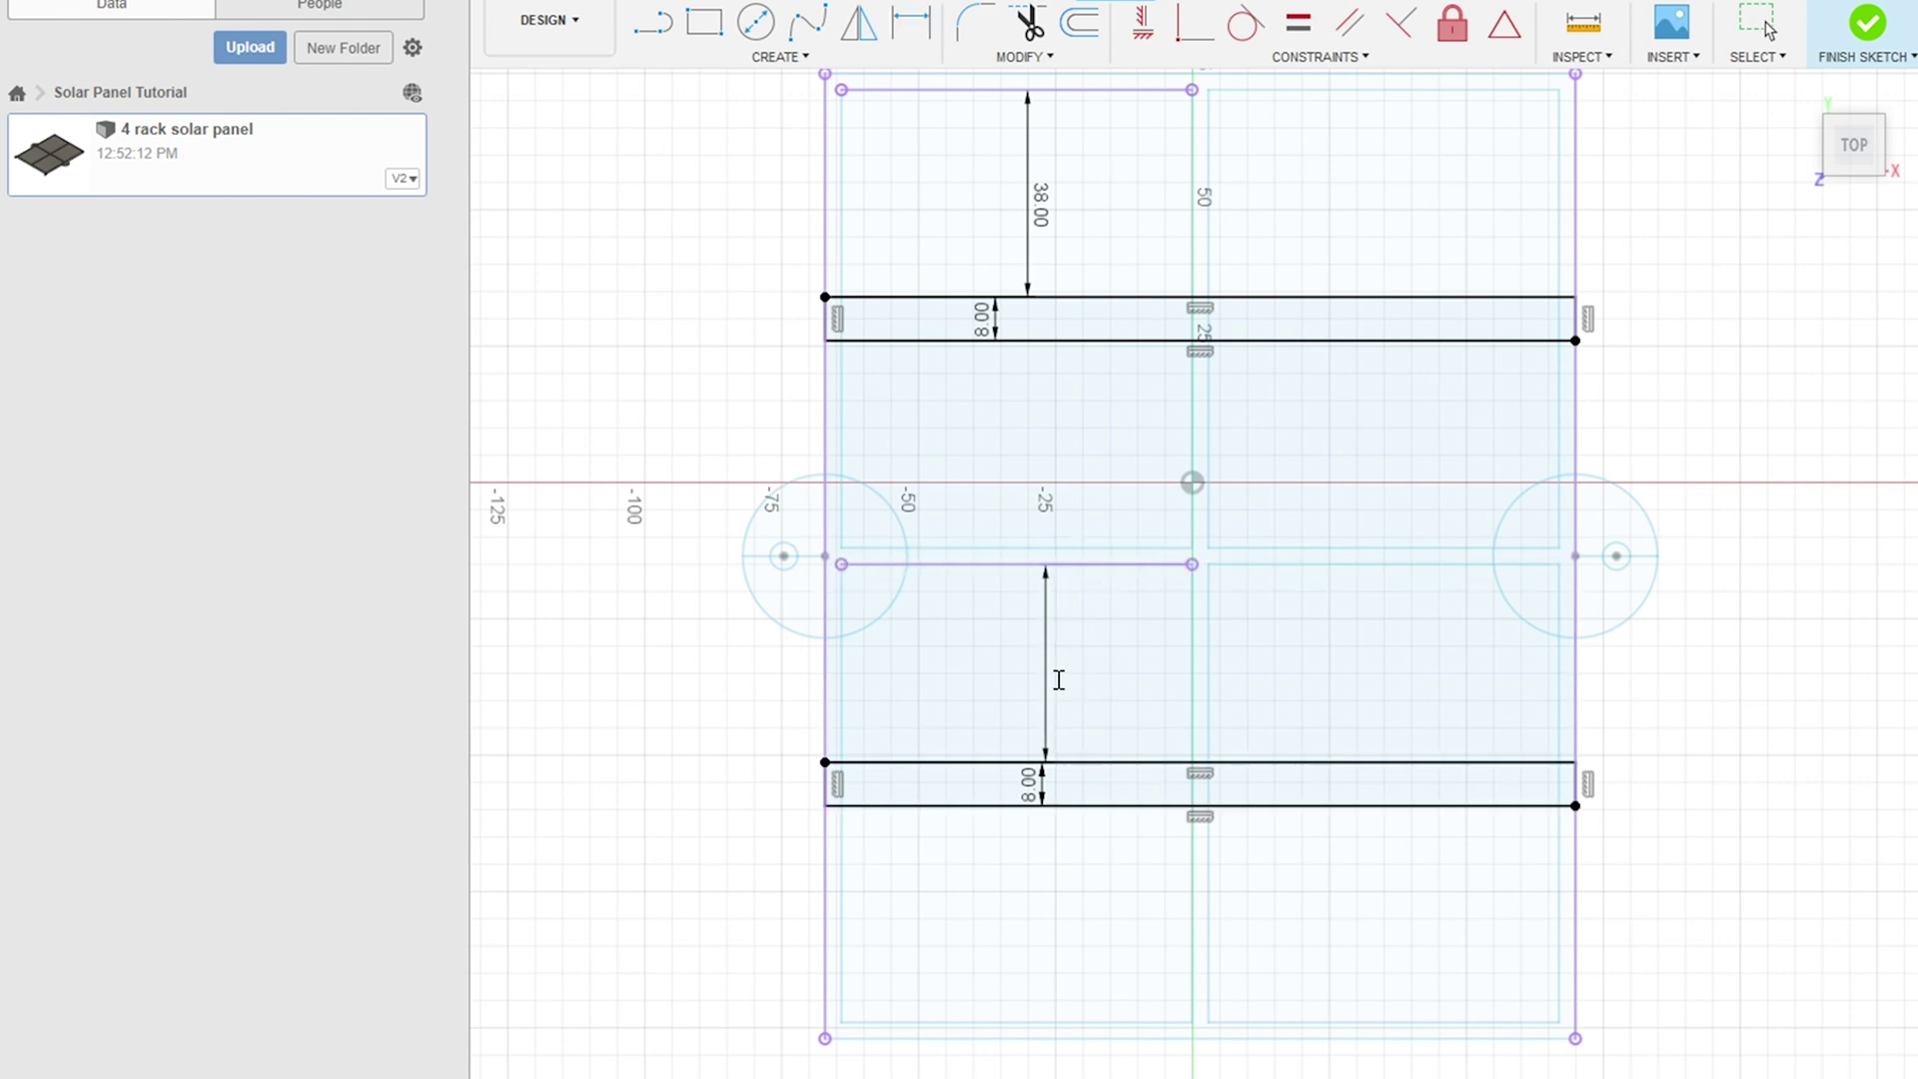
text(38)
key(Return)
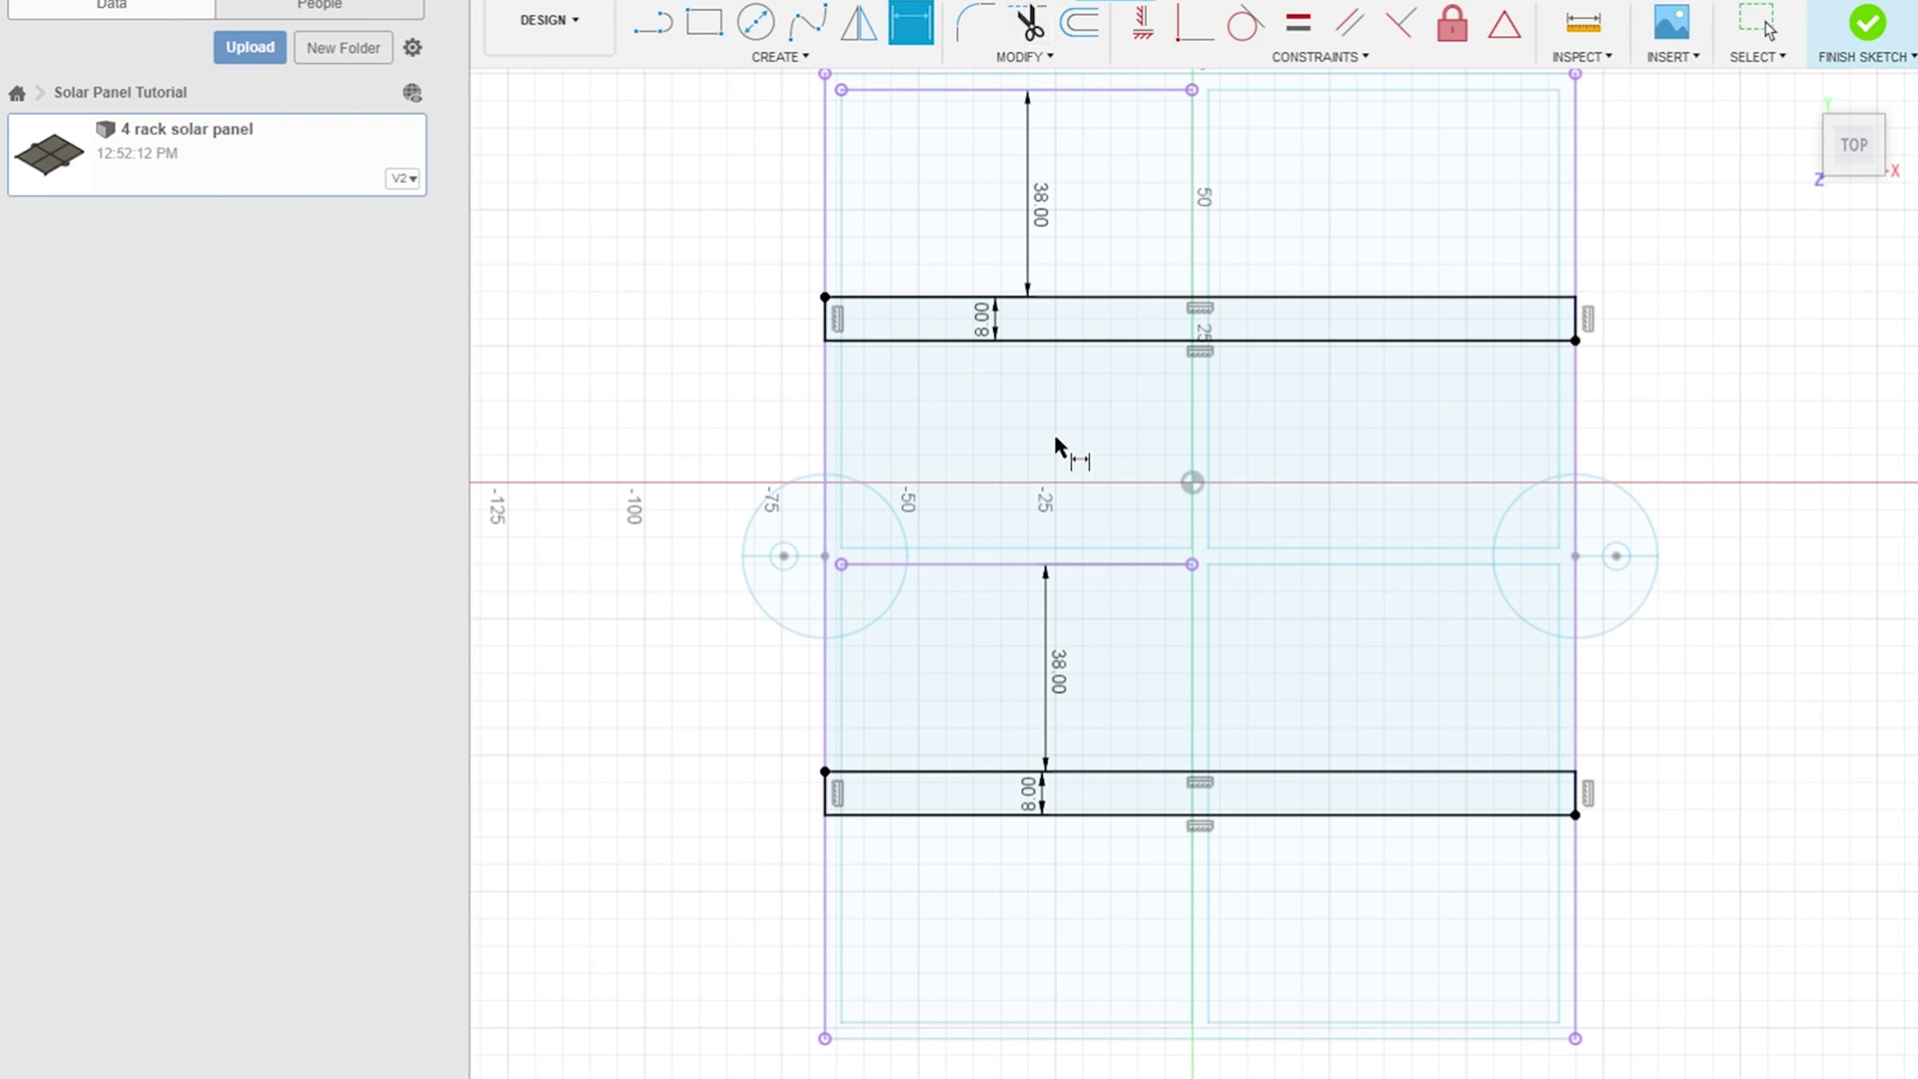
Step: Measure the 38.00 mm strip-to-cell gap, then finish the sketch
click(1583, 30)
click(1052, 341)
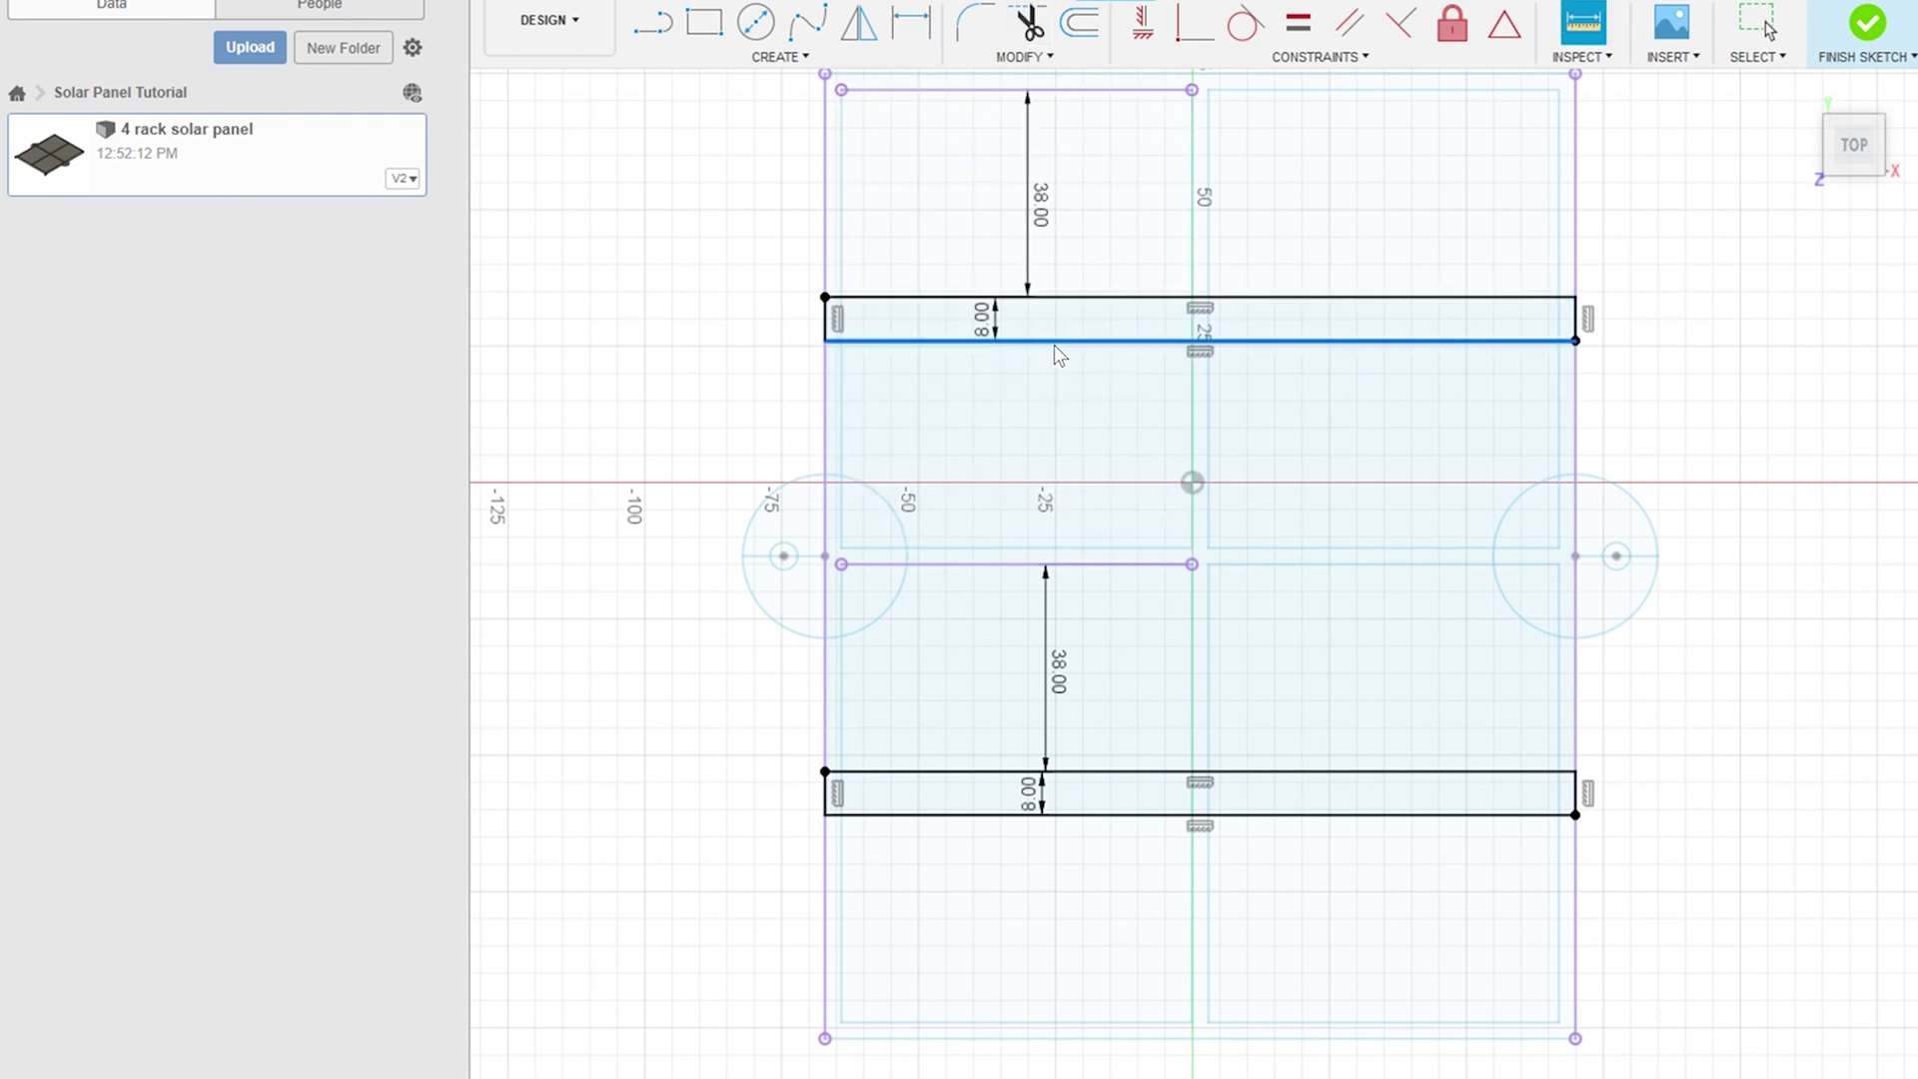
click(1043, 547)
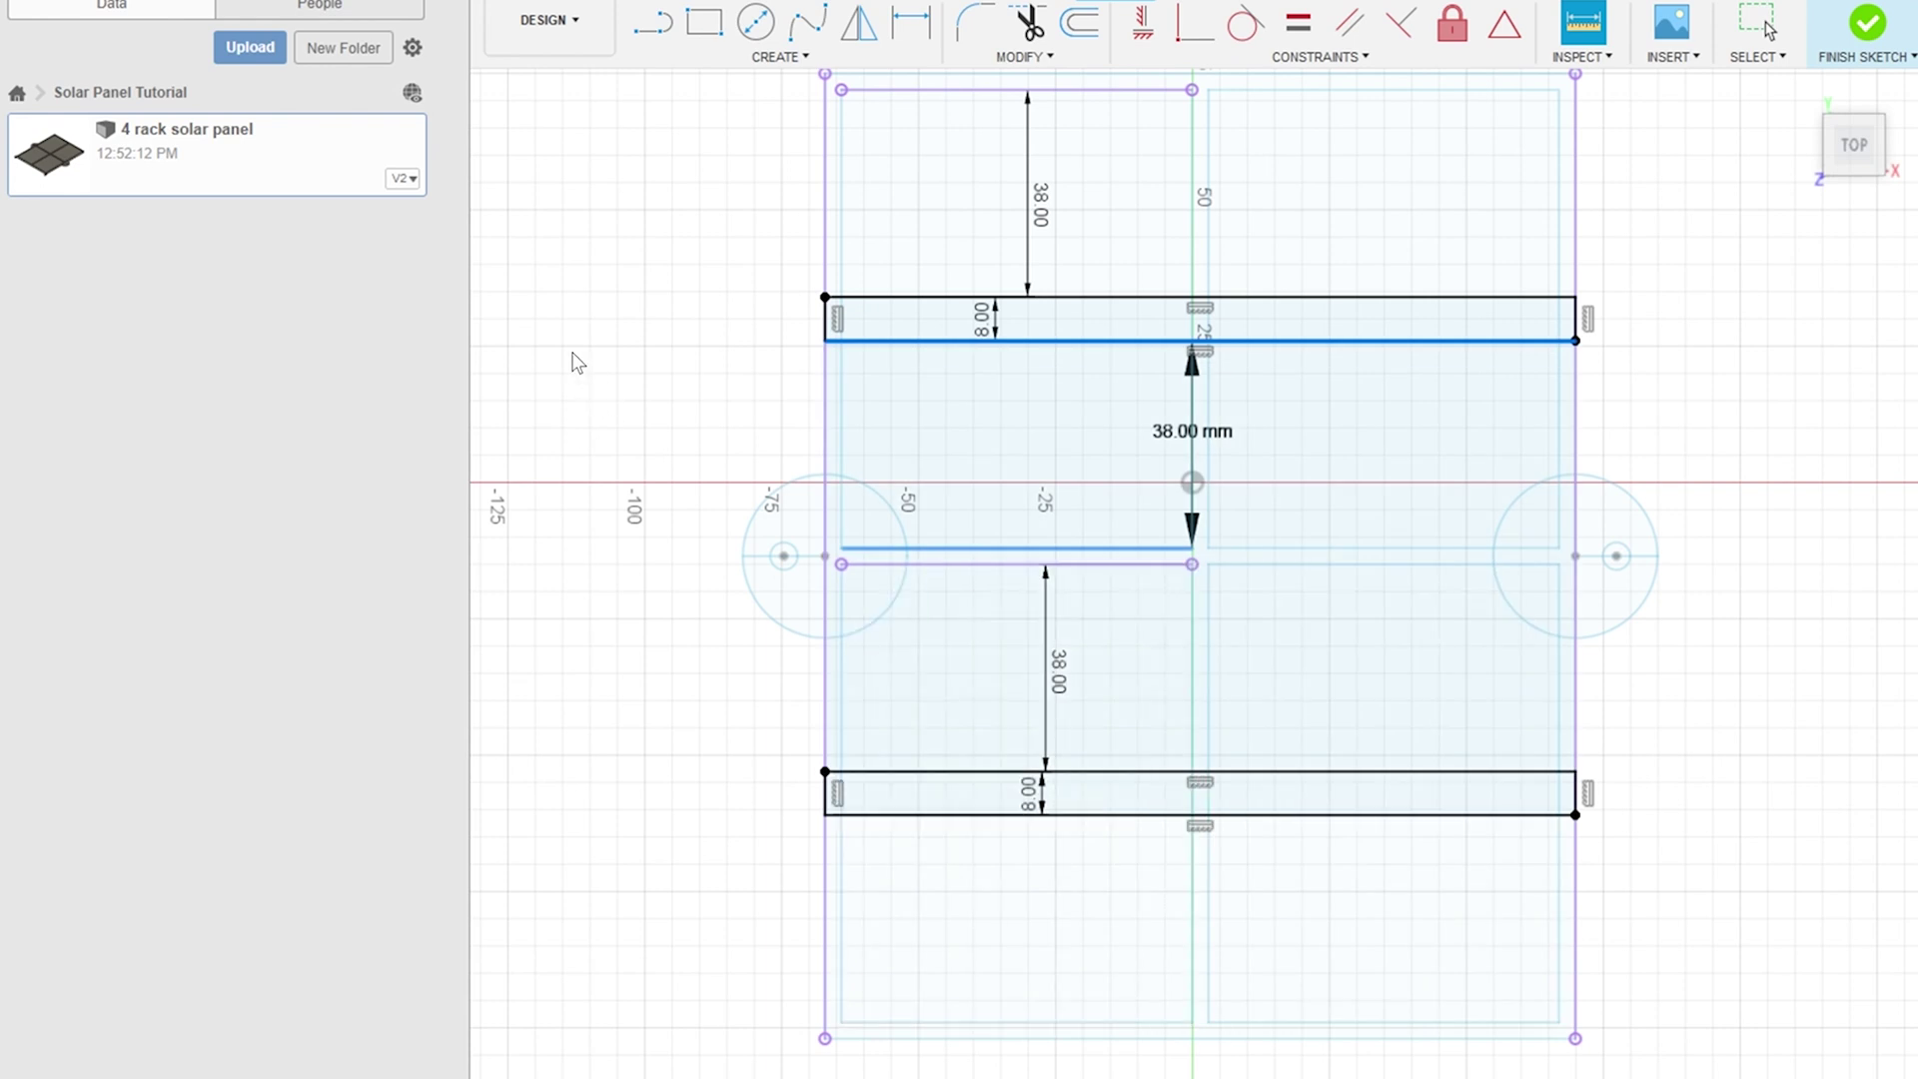
click(1864, 30)
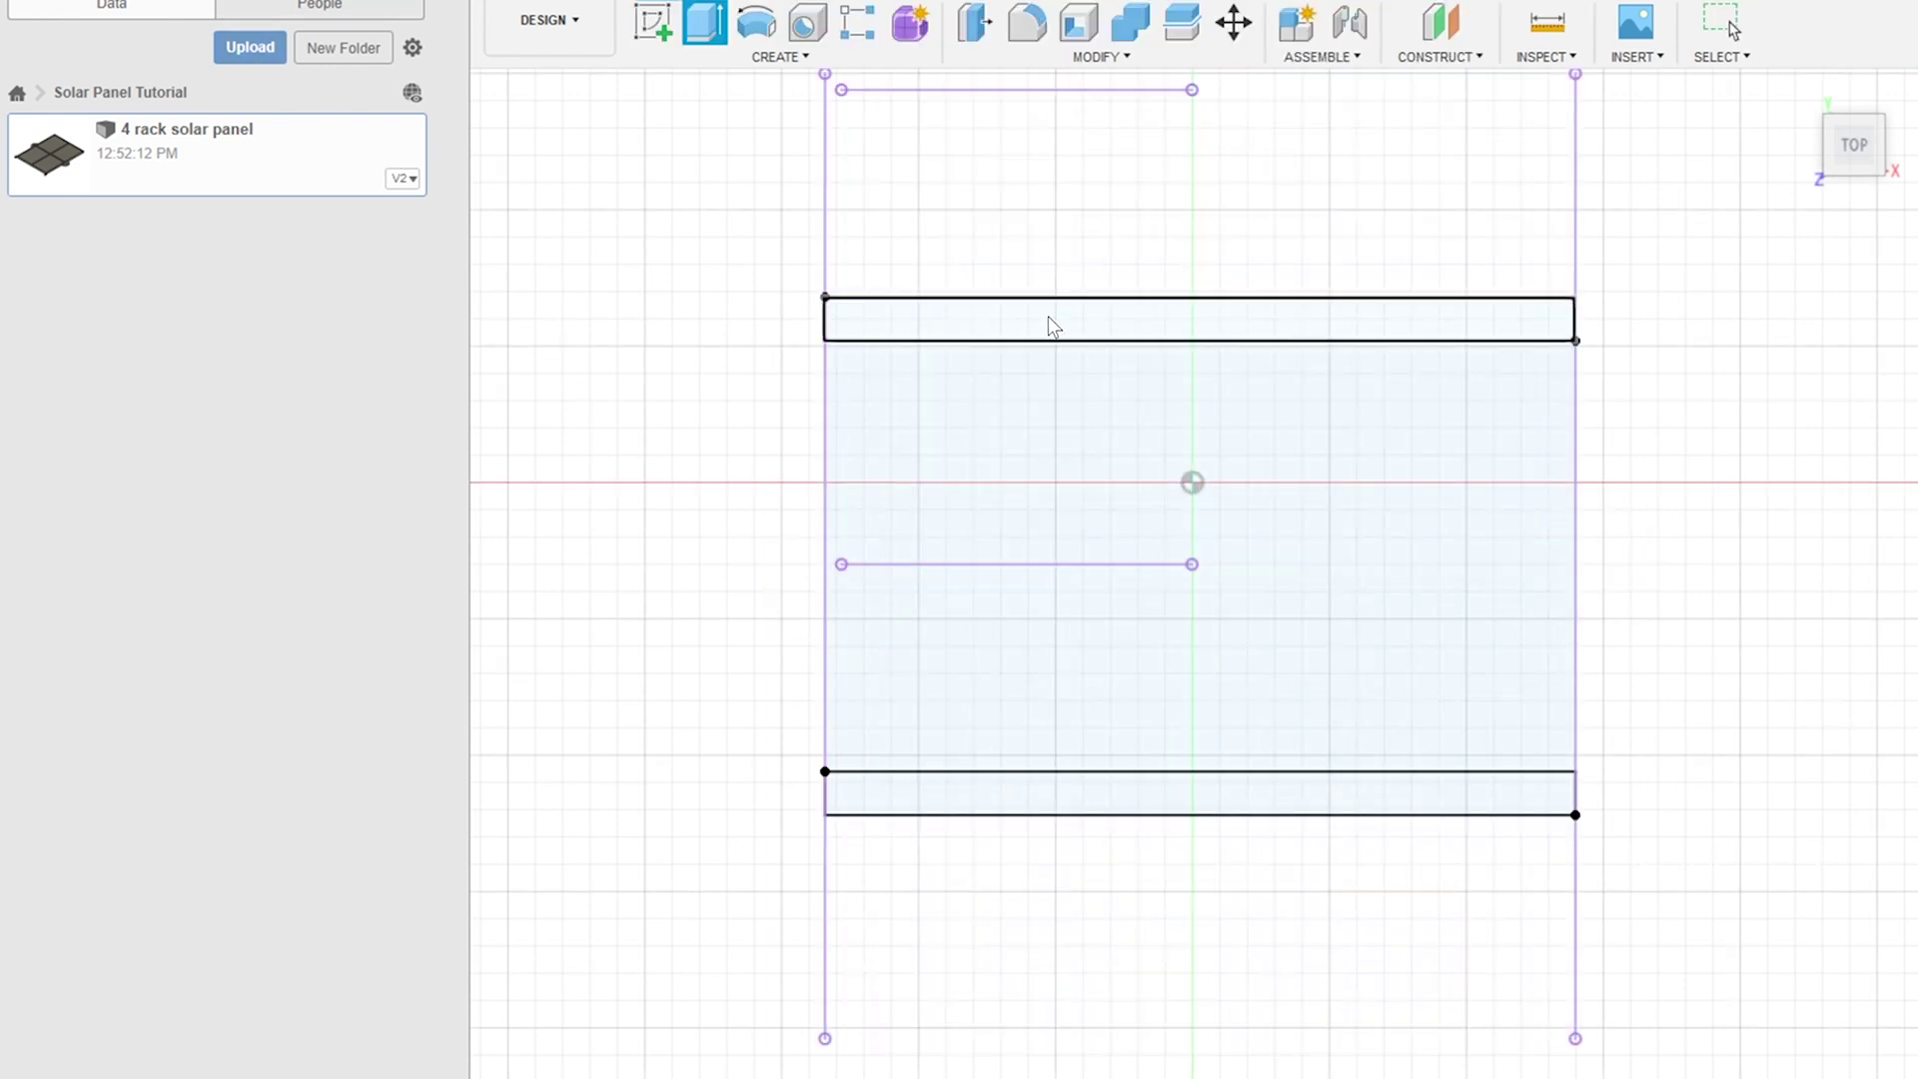
Step: Extrude both 8 mm strip profiles as a cut through the rack base
click(1049, 320)
click(1142, 787)
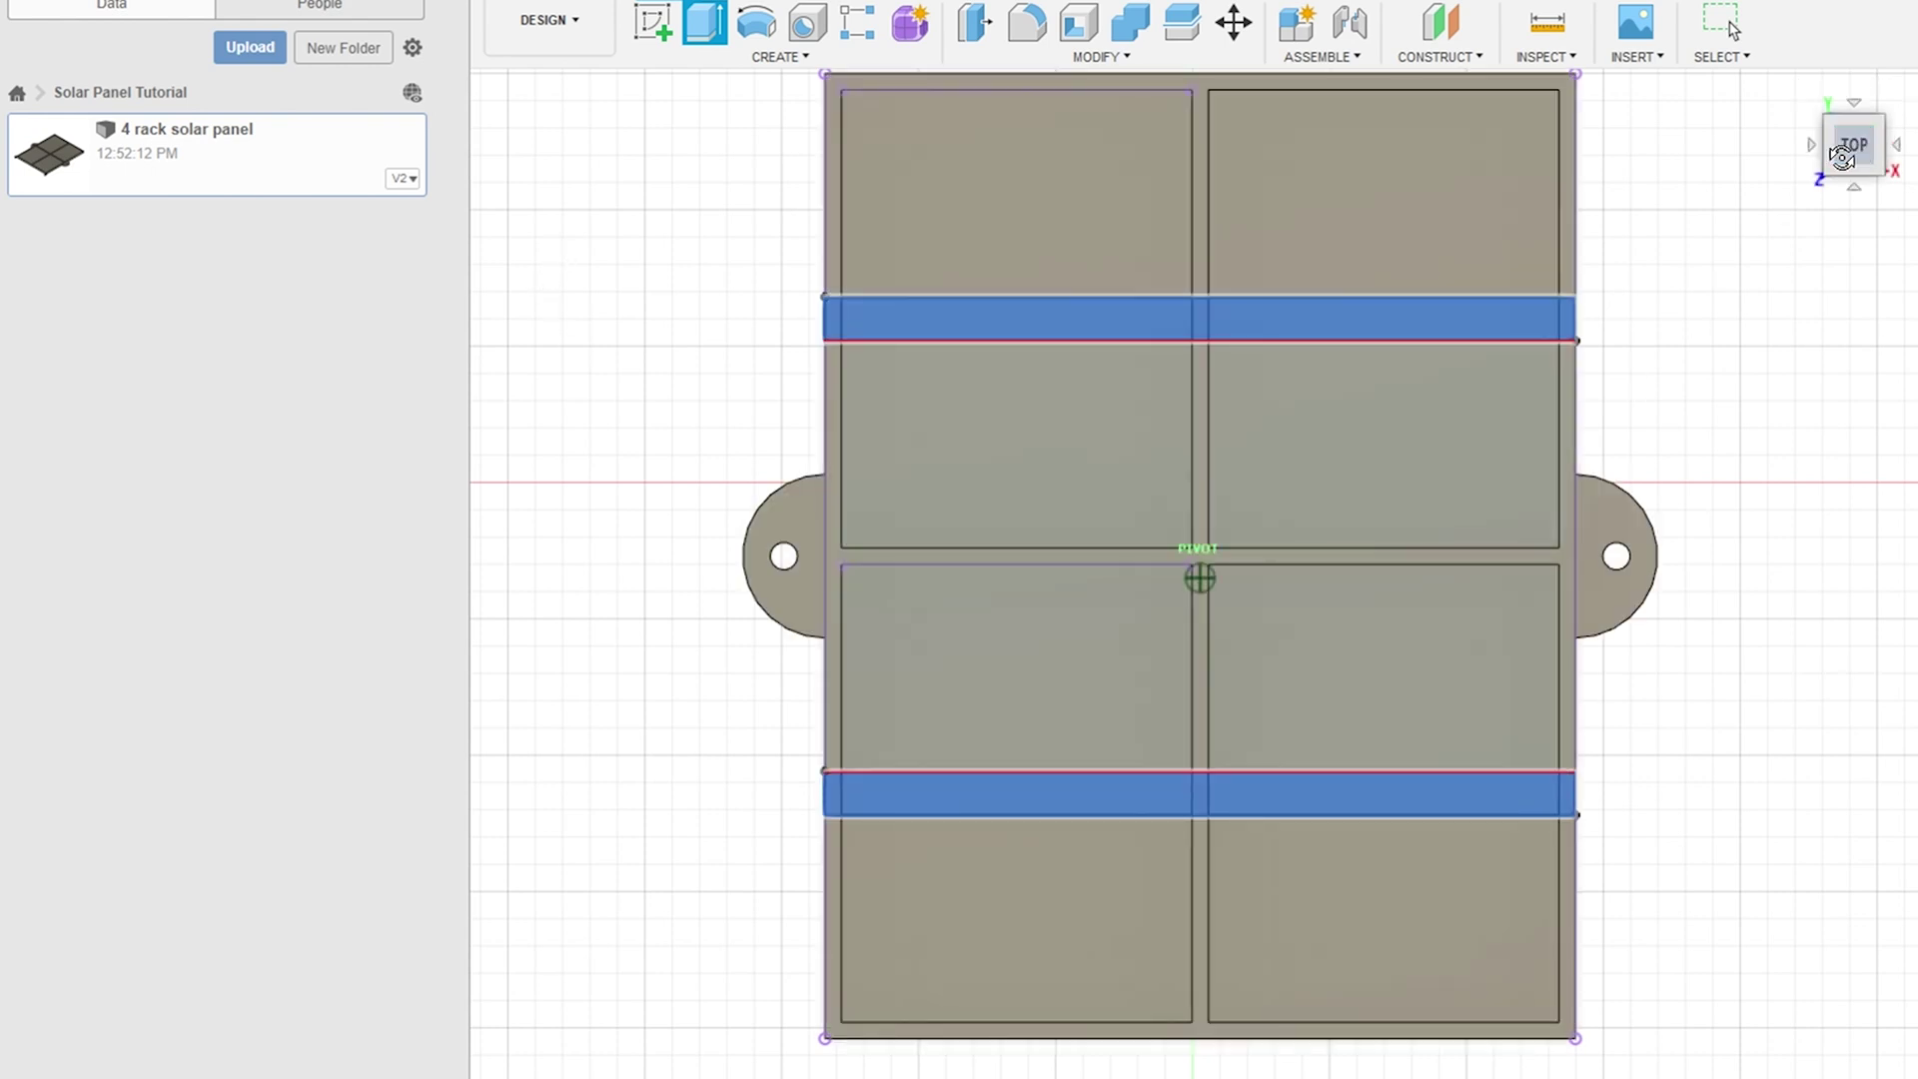
drag(1843, 157, 984, 459)
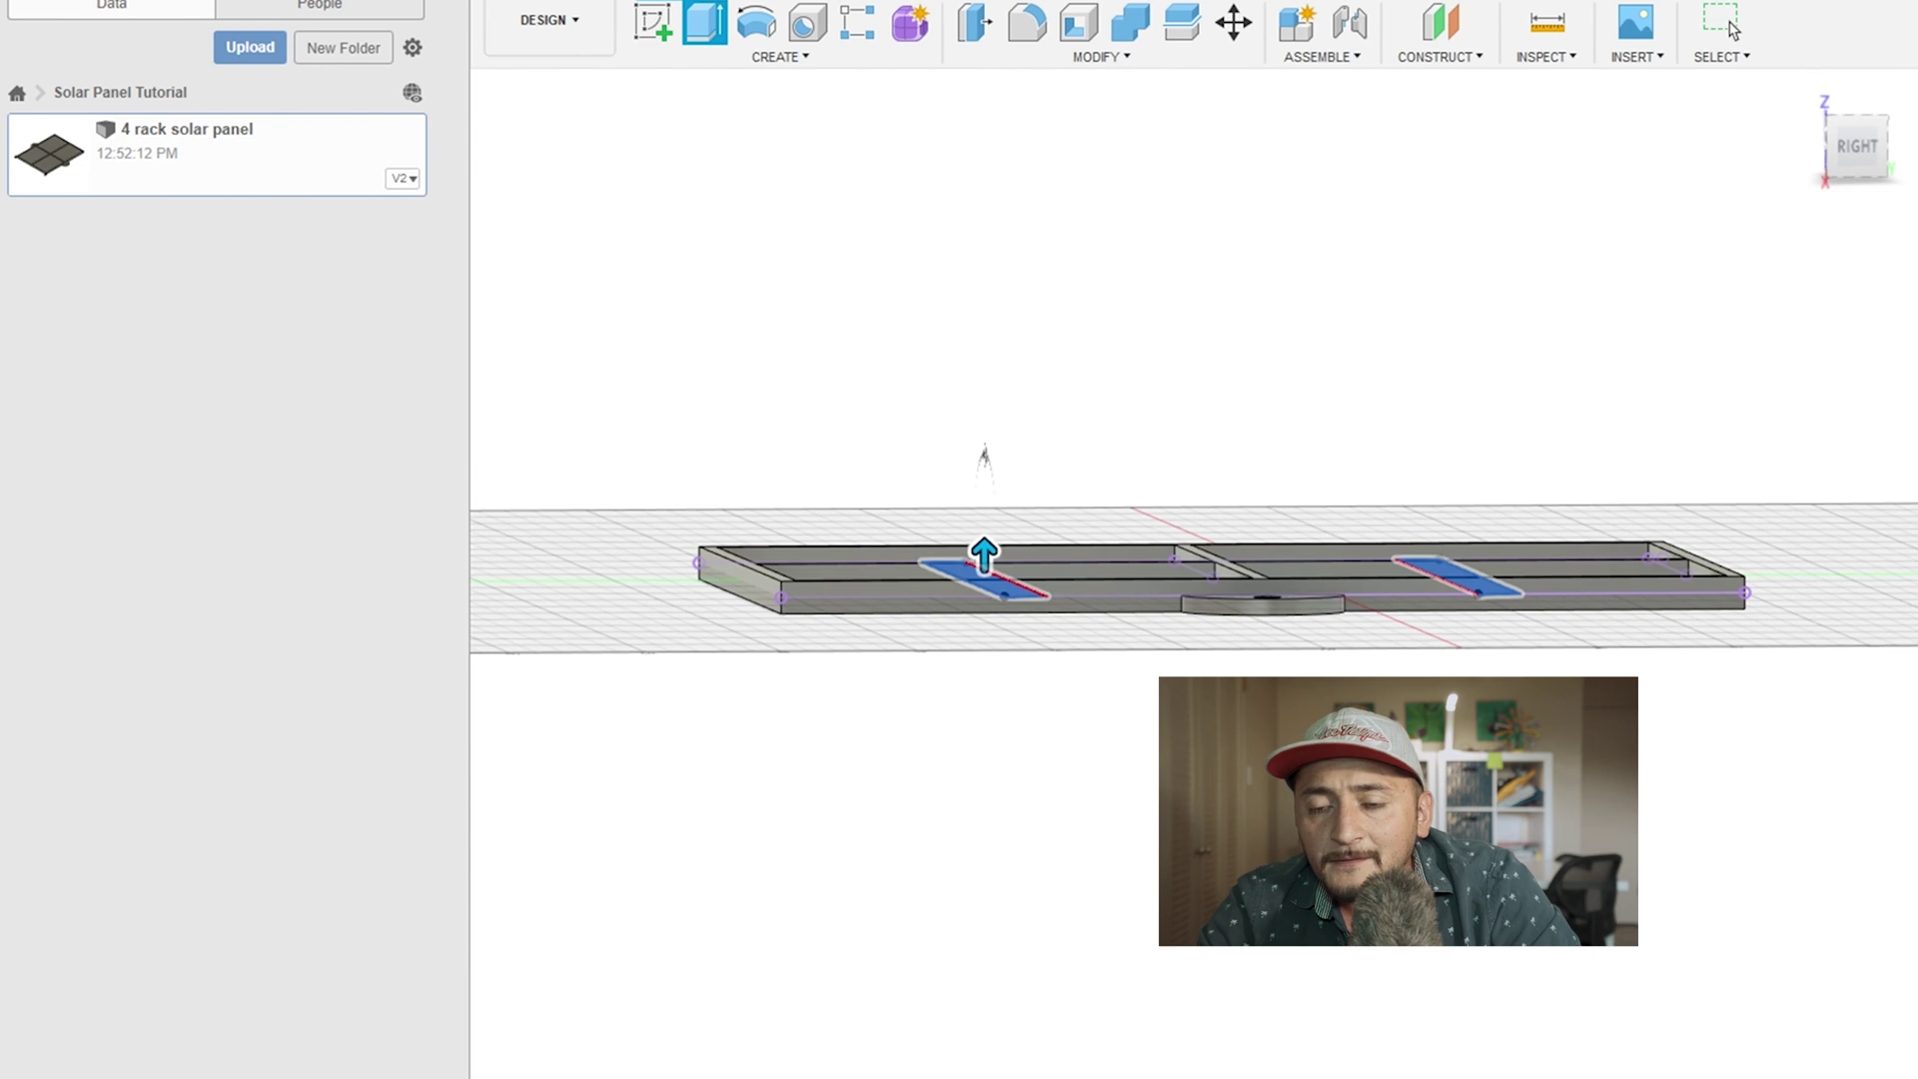
key(Return)
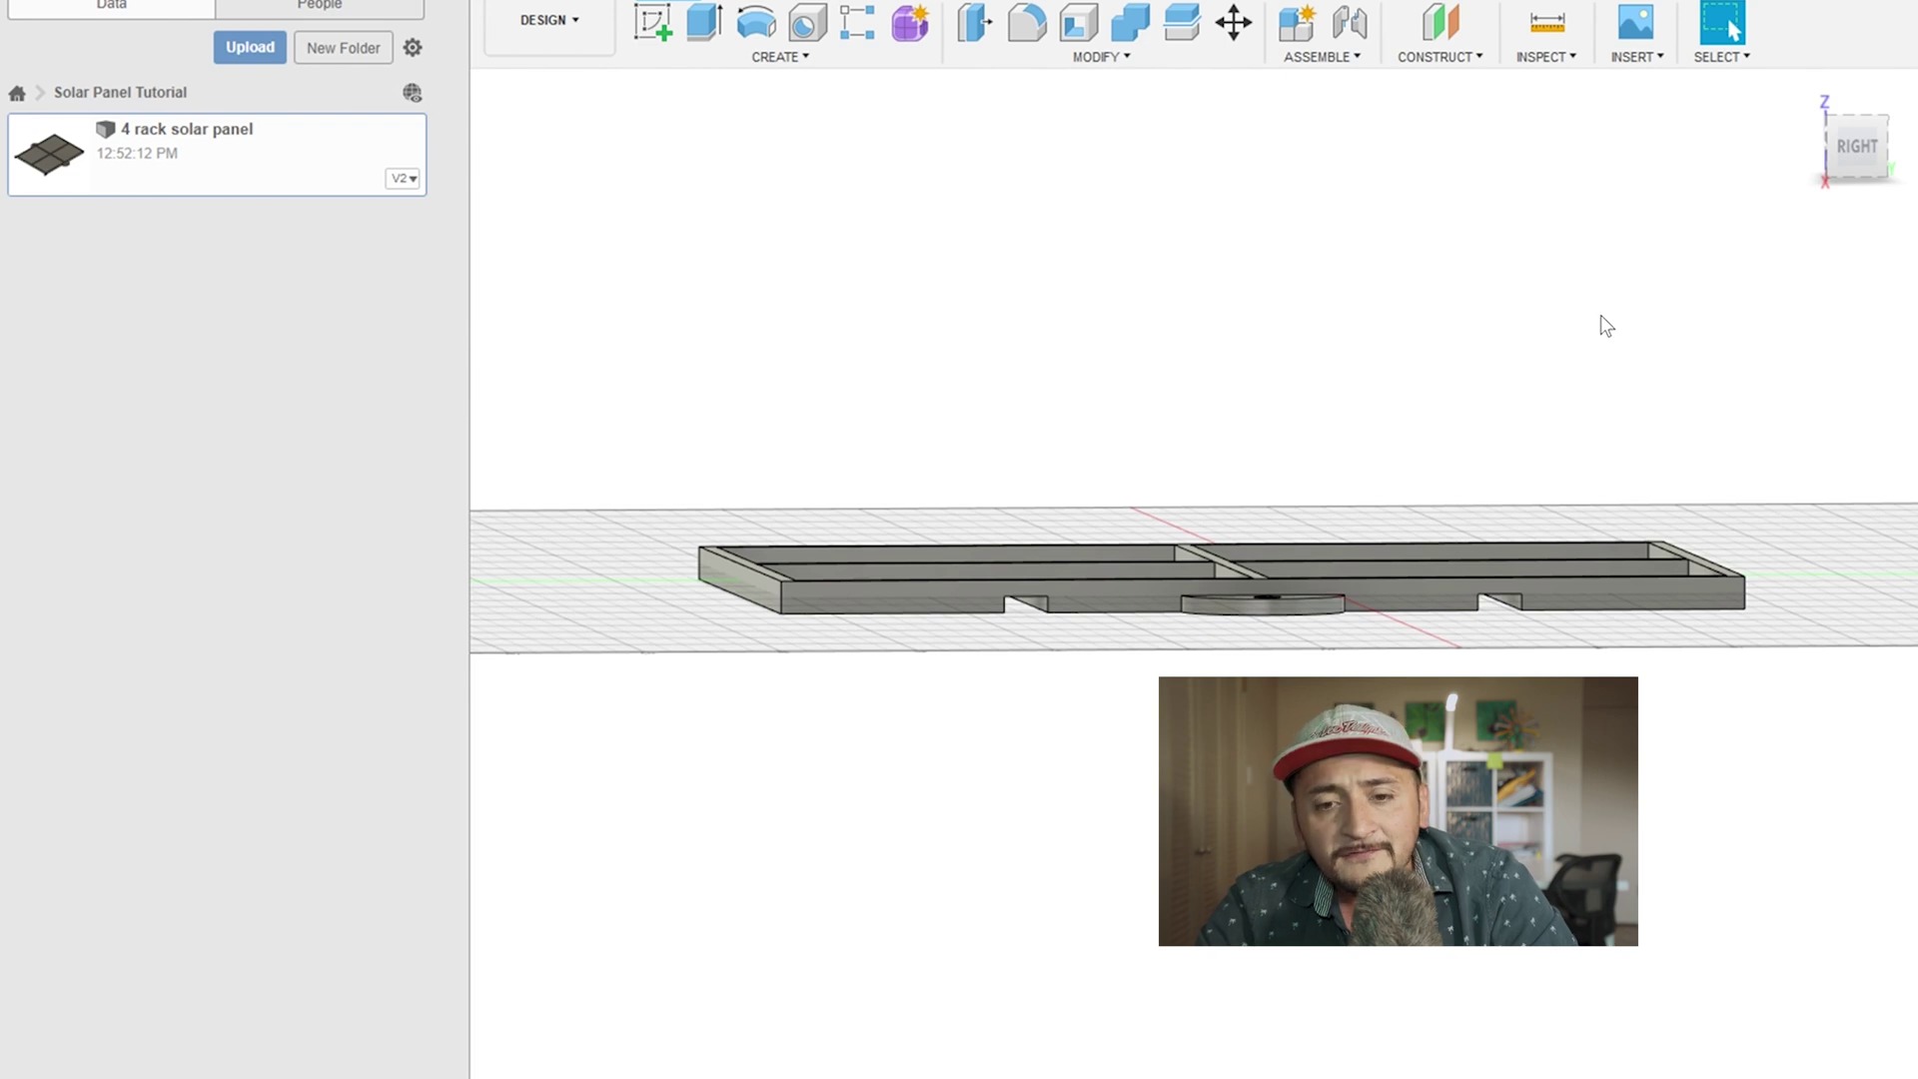
click(1799, 93)
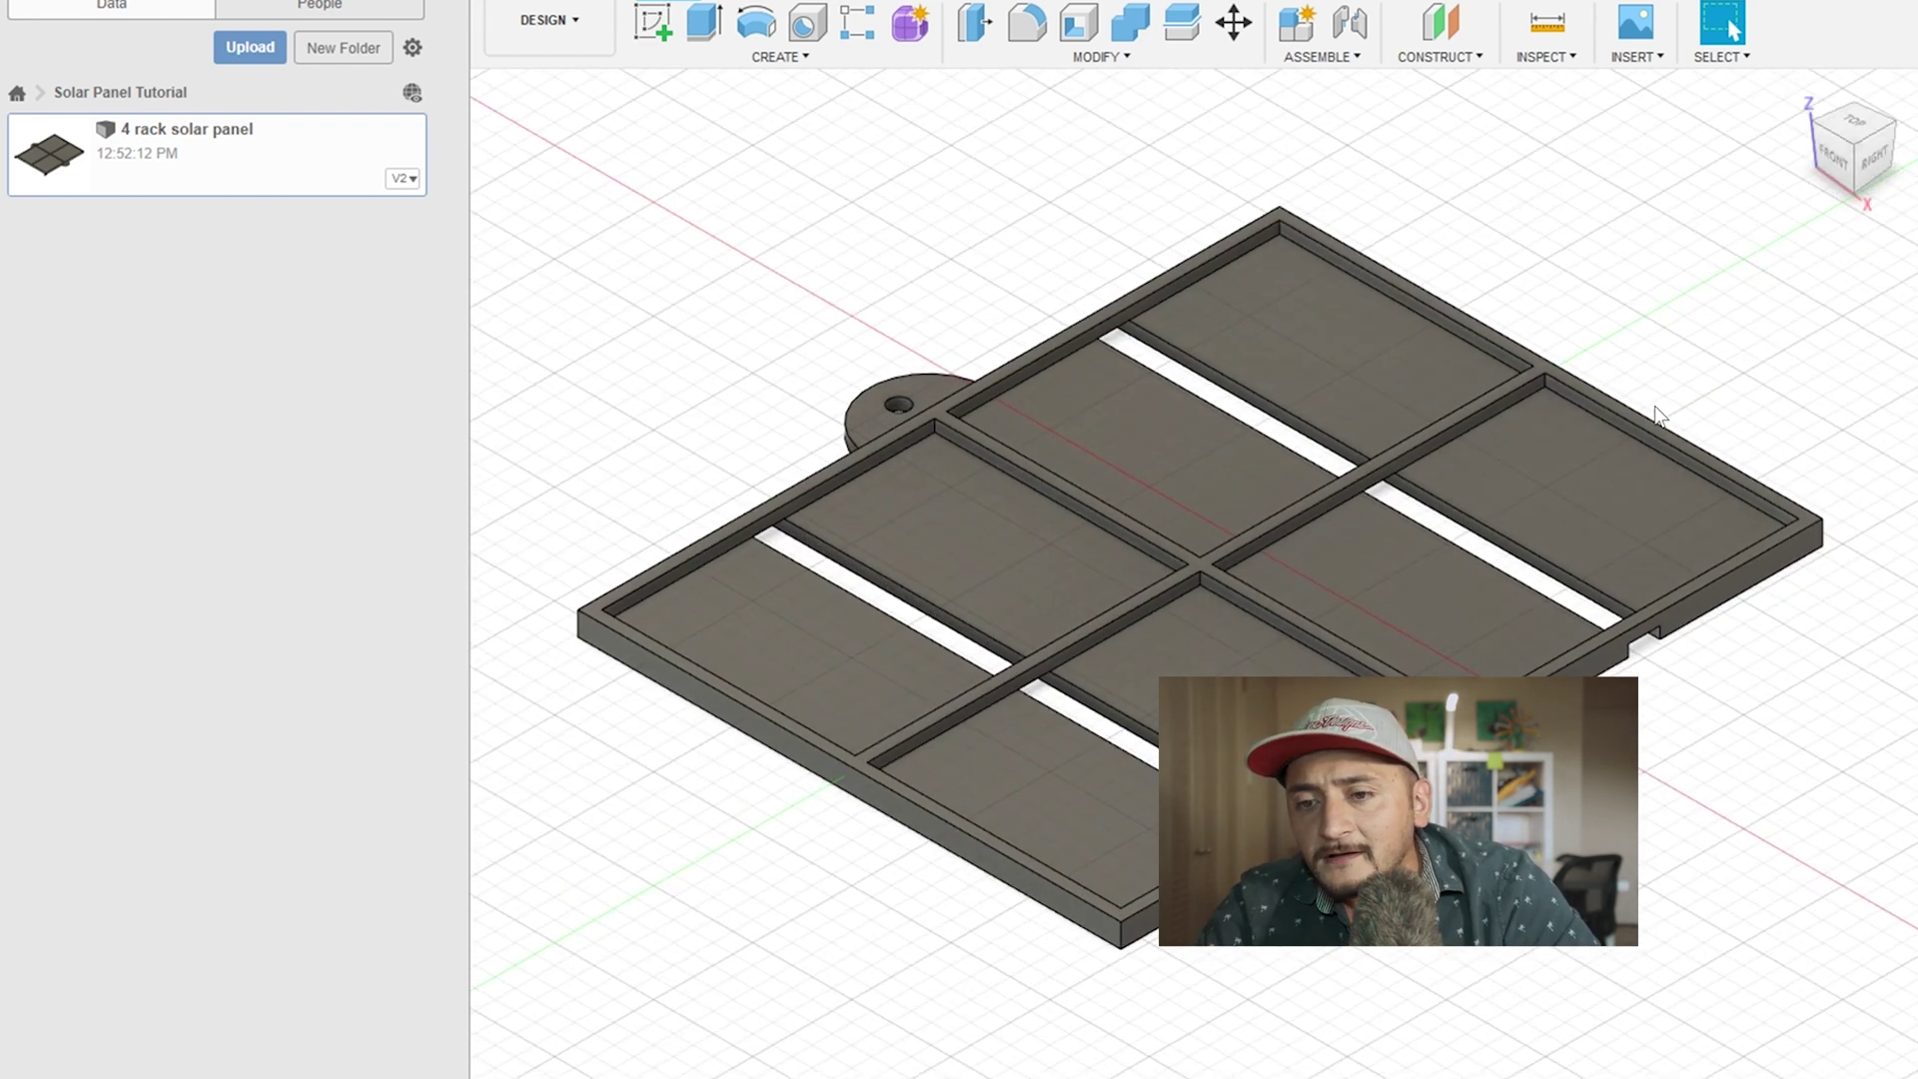
mouse_move(1866, 184)
mouse_down()
mouse_move(1857, 85)
mouse_move(1838, 238)
mouse_move(1868, 188)
mouse_up()
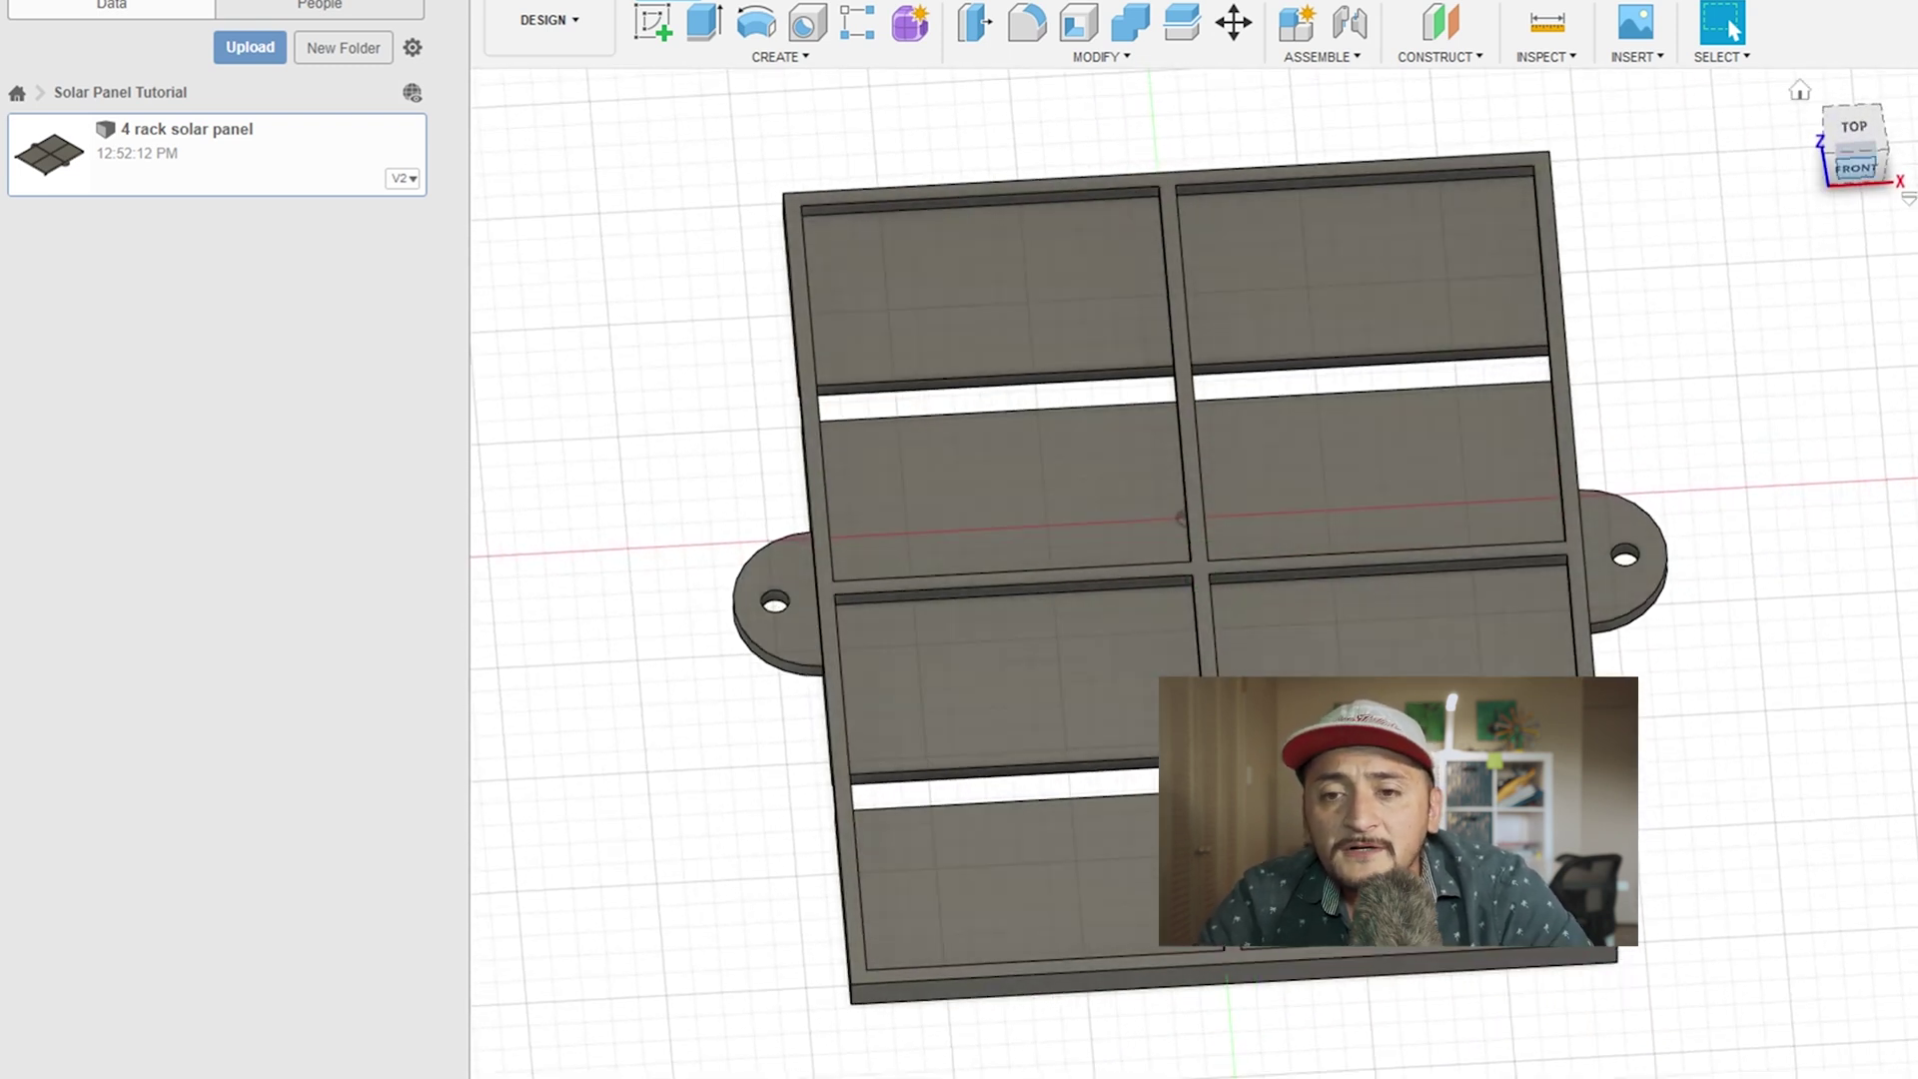